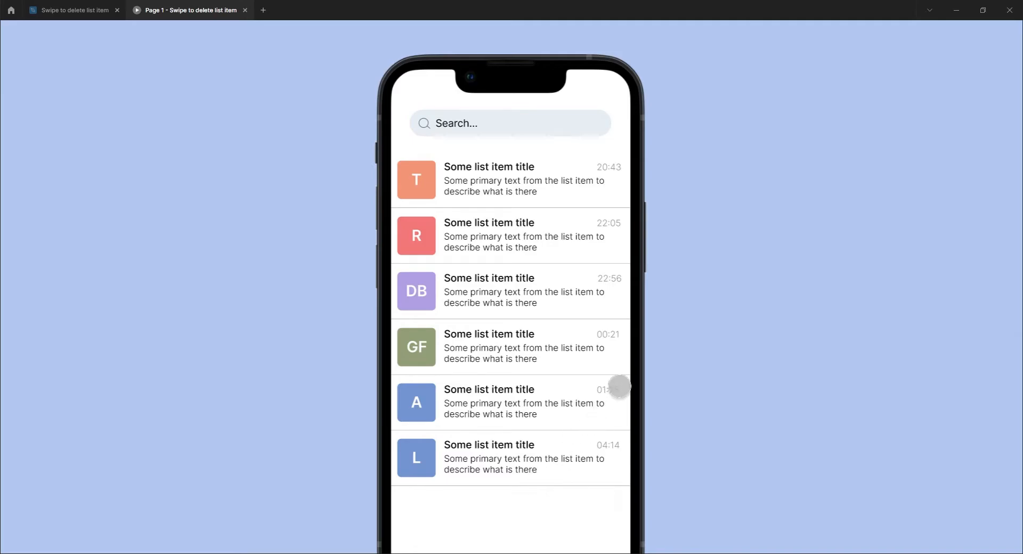
# Step: Test the prototype by swiping the DB list item right, then left, and deleting it
pyautogui.moveTo(478, 291); pyautogui.dragTo(686, 320)
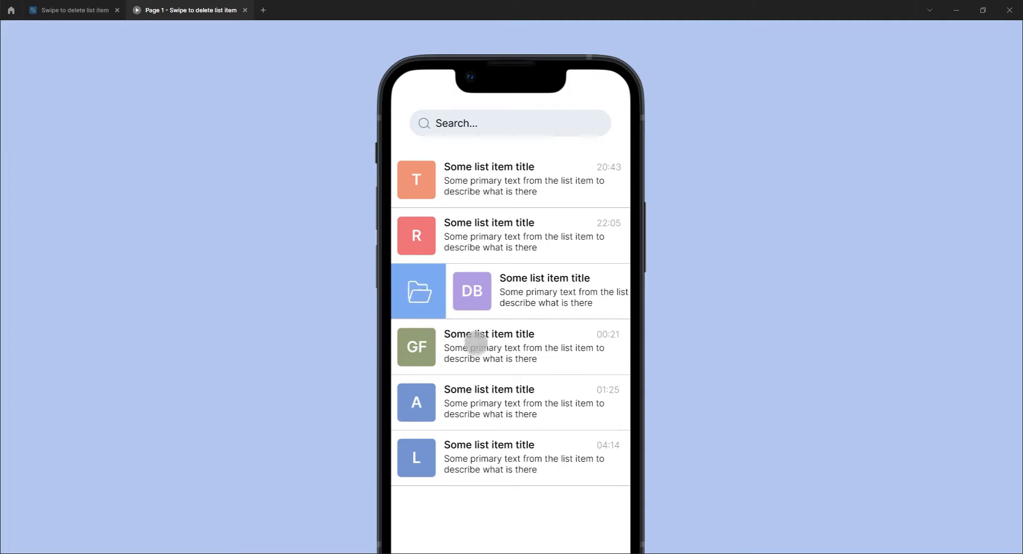
pyautogui.moveTo(533, 297); pyautogui.dragTo(445, 305)
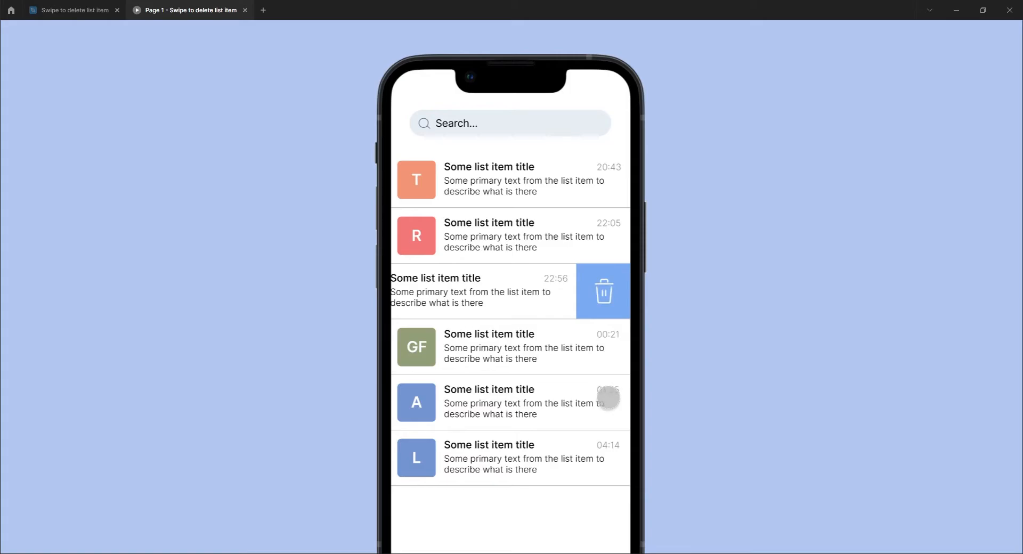
pyautogui.click(604, 294)
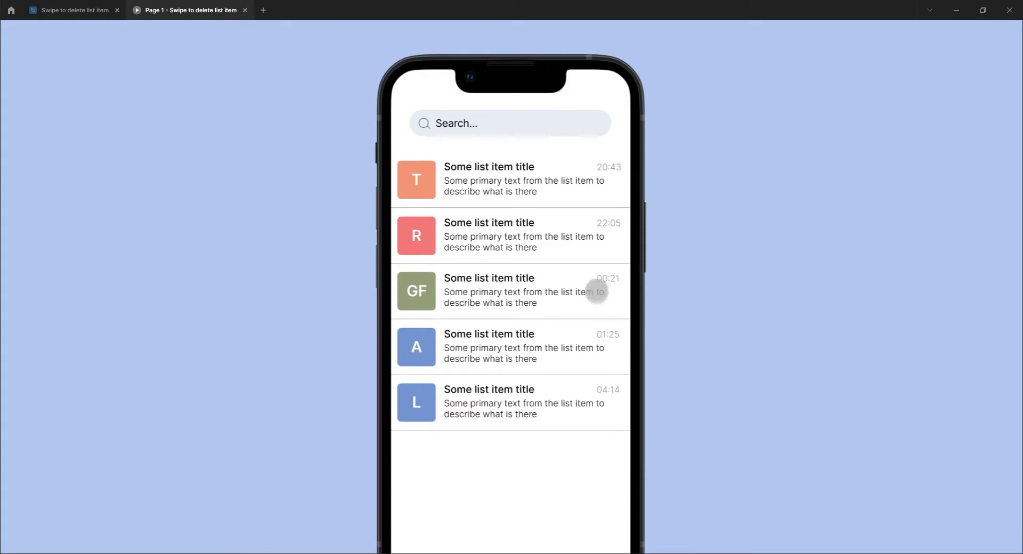
# Step: Swipe the GF and A list items left in the prototype and delete each one
pyautogui.moveTo(596, 290); pyautogui.dragTo(507, 295)
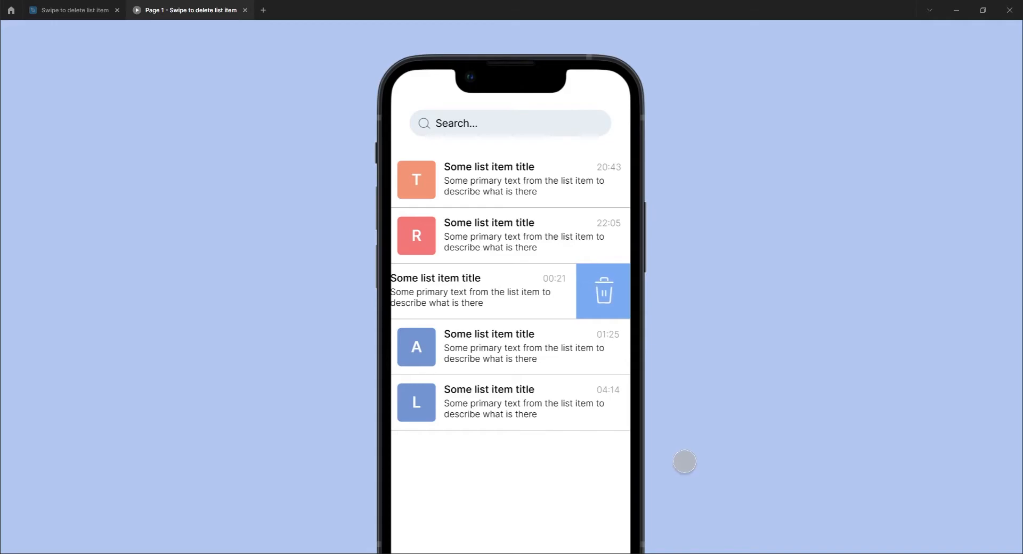
pyautogui.click(603, 294)
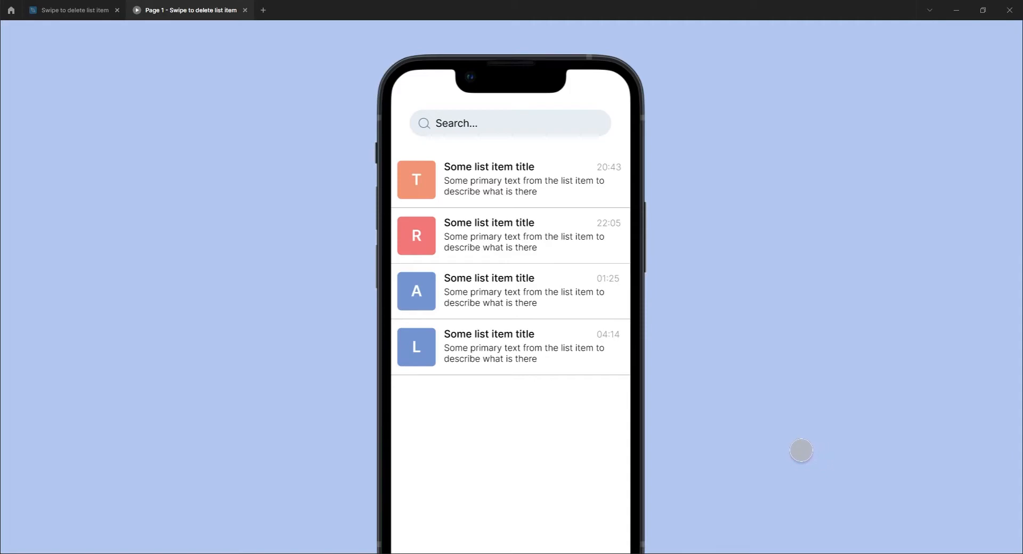
pyautogui.moveTo(587, 285); pyautogui.dragTo(518, 283)
pyautogui.click(599, 294)
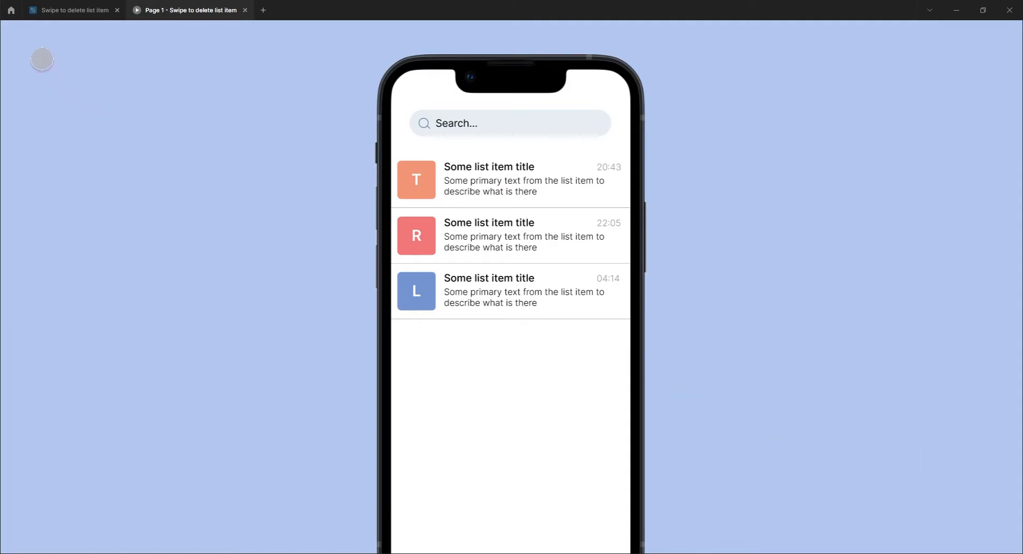
# Step: Return to the Swipe to delete list item design file and open Page 2
pyautogui.click(71, 11)
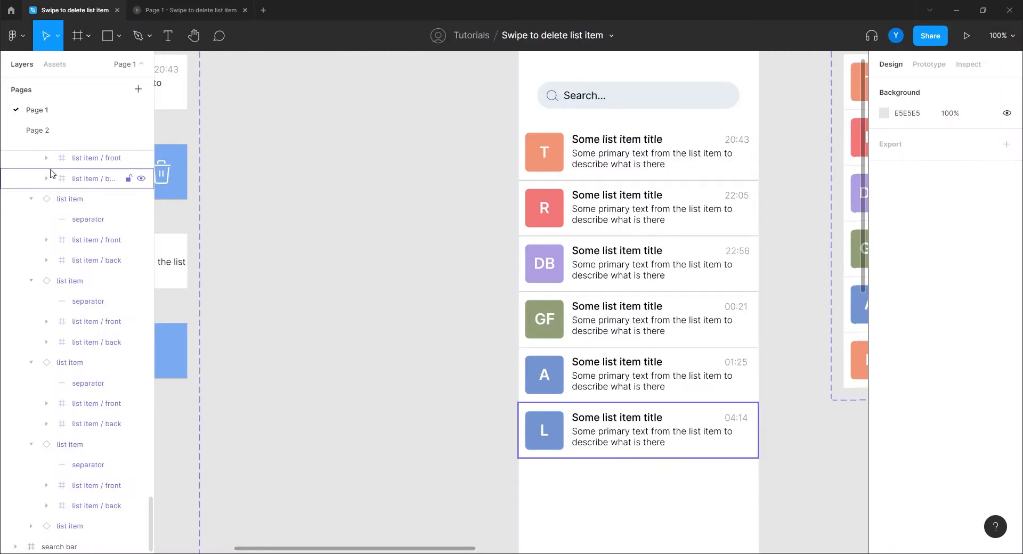
pyautogui.click(34, 130)
pyautogui.moveTo(338, 368); pyautogui.dragTo(386, 361)
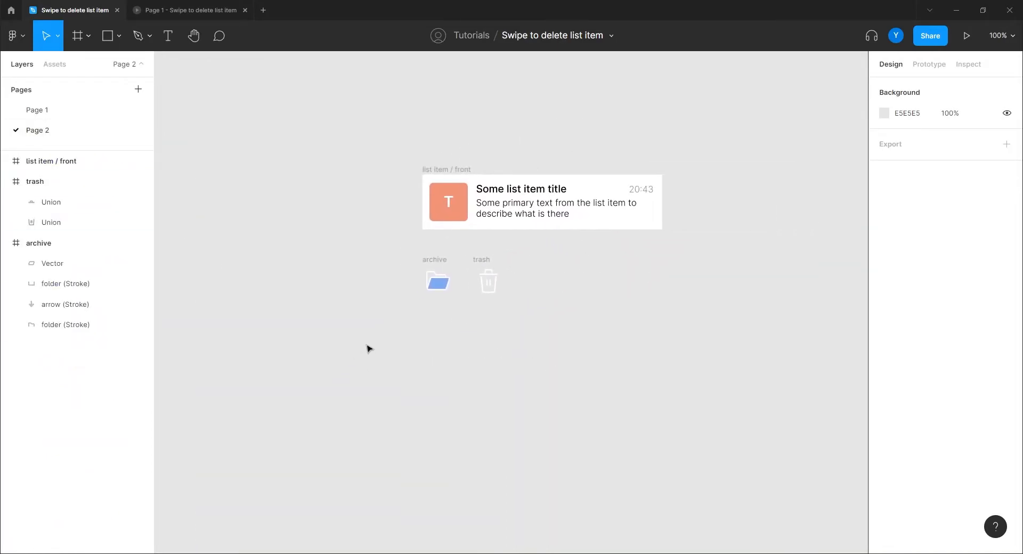
pyautogui.hotkey('ctrl', '+')
pyautogui.moveTo(258, 290); pyautogui.dragTo(257, 398)
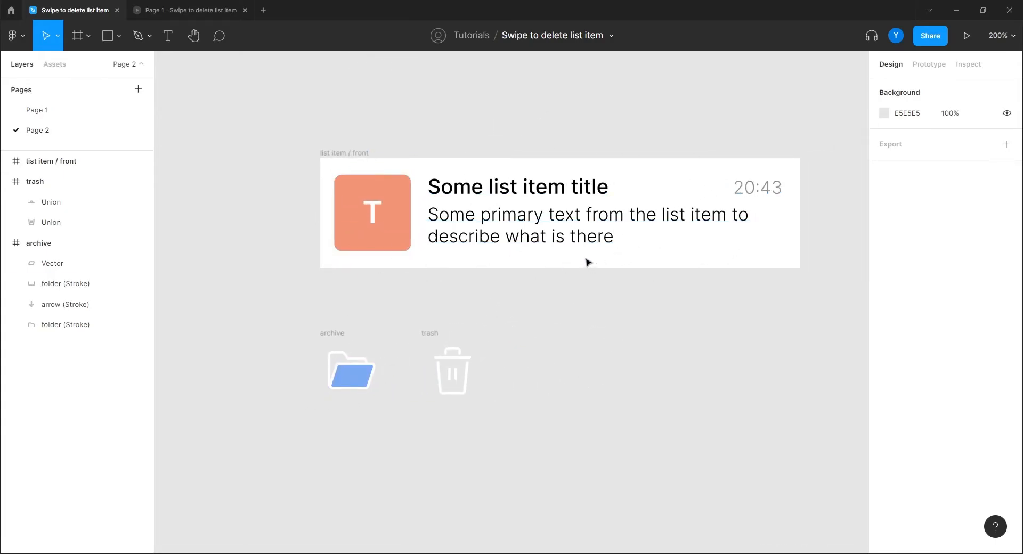
# Step: Examine the list item / front frame and its avatar, title, description and time layers, undoing any accidental shift
pyautogui.click(339, 154)
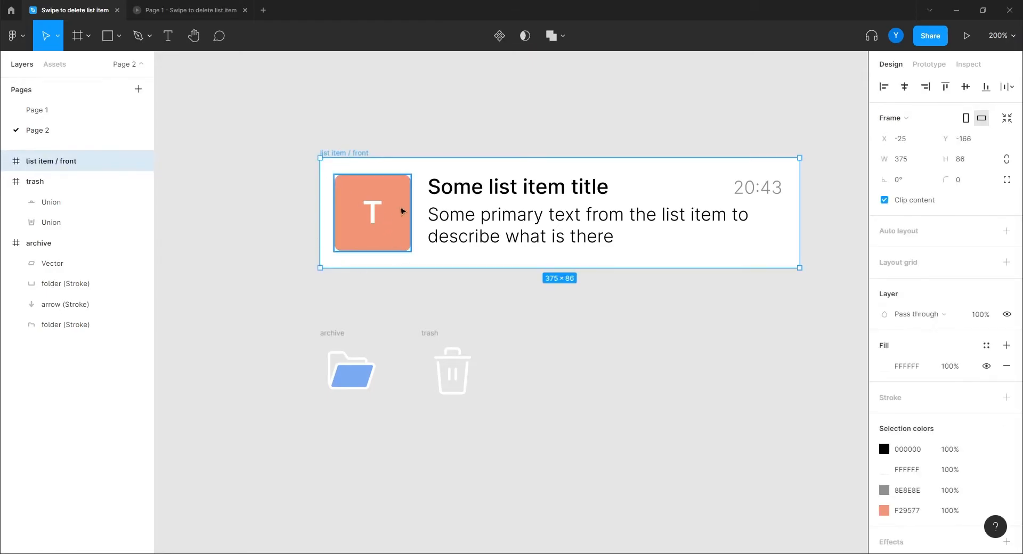
pyautogui.click(360, 214)
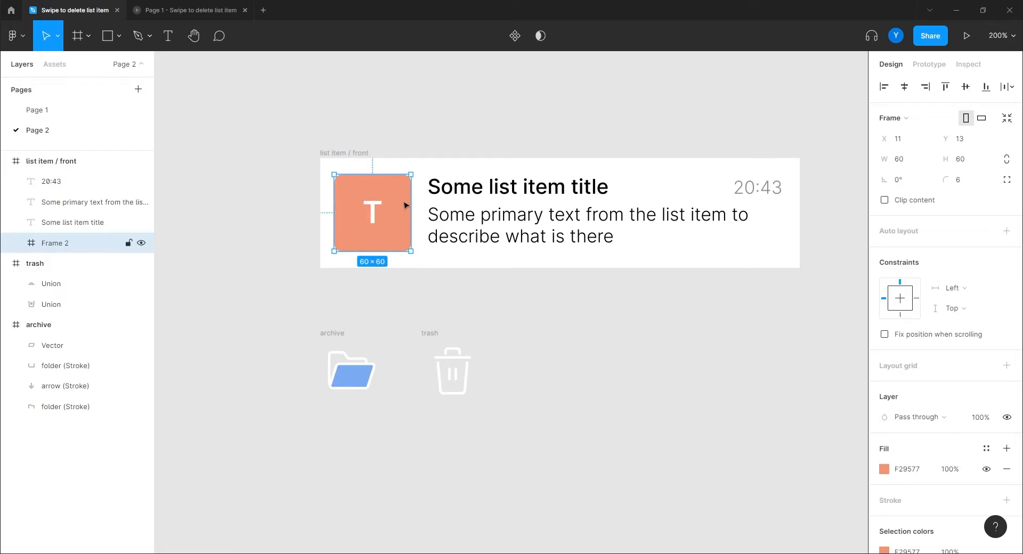
pyautogui.click(470, 217)
pyautogui.click(473, 189)
pyautogui.moveTo(473, 217); pyautogui.dragTo(474, 213)
pyautogui.click(480, 188)
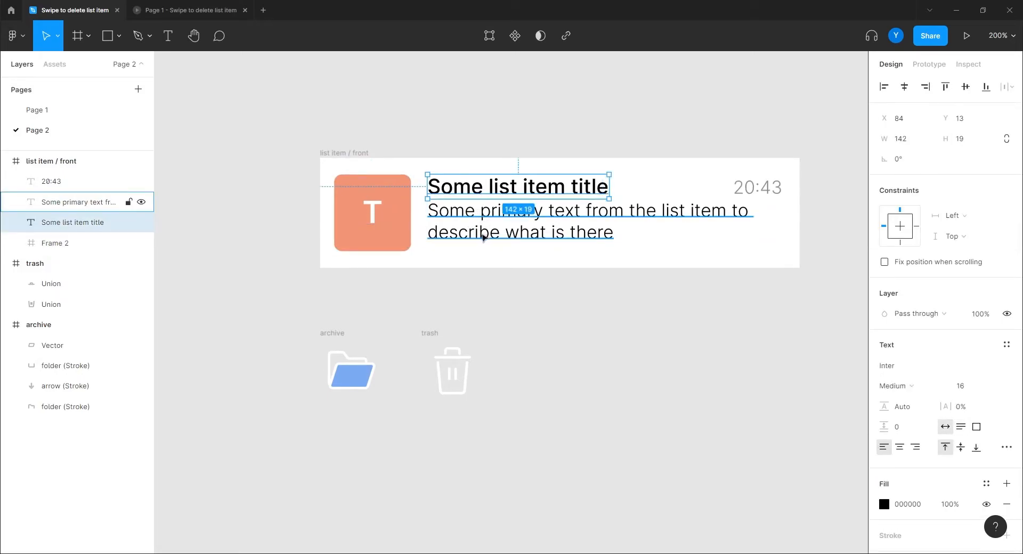
pyautogui.click(483, 237)
pyautogui.hotkey('ctrl', 'z')
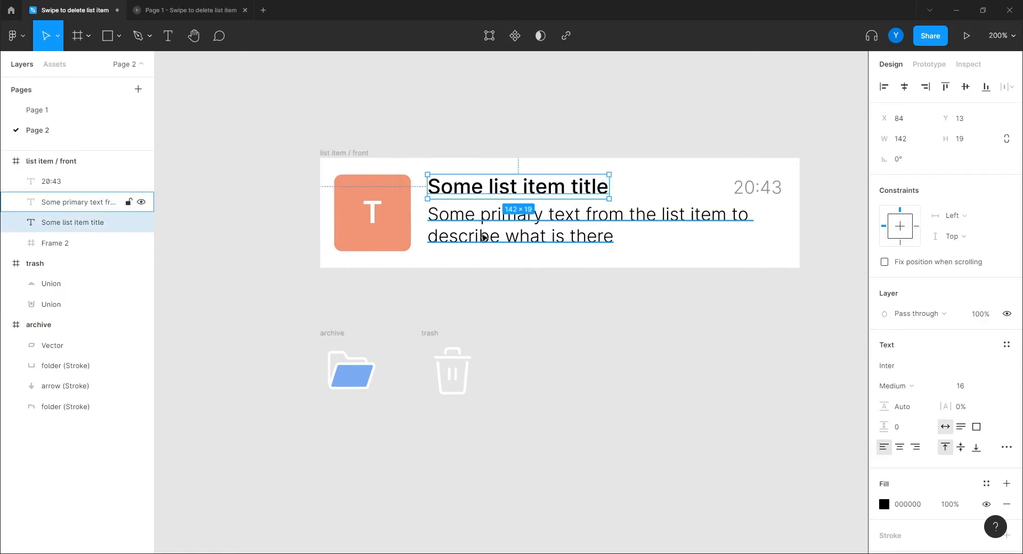
pyautogui.click(760, 193)
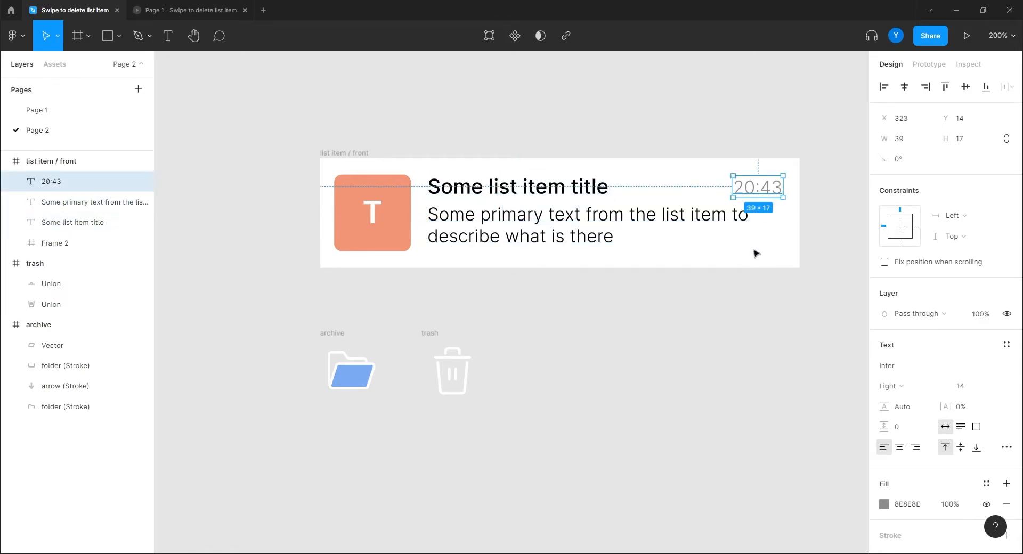
pyautogui.click(666, 353)
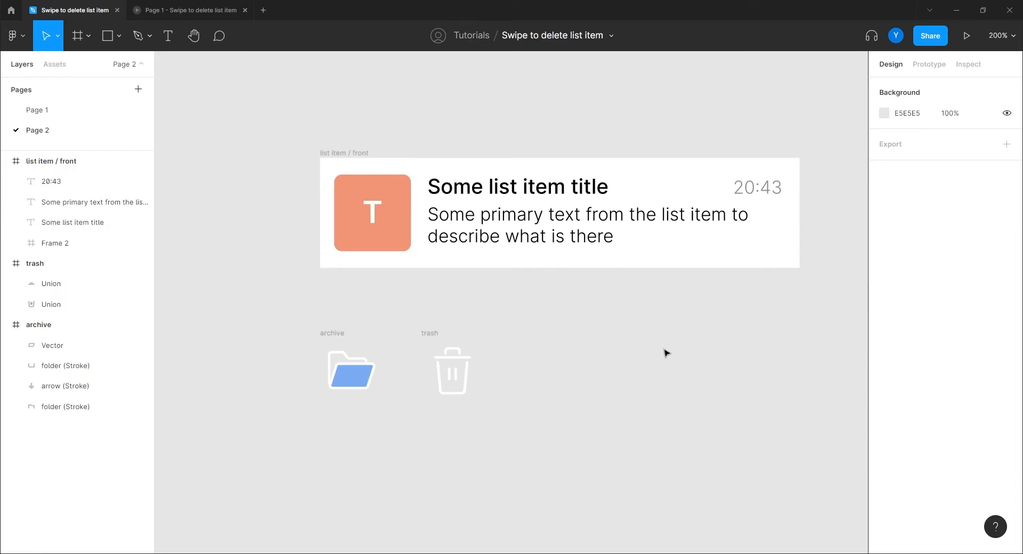
# Step: Review the list item / front frame together with the archive and trash icon frames
pyautogui.click(325, 153)
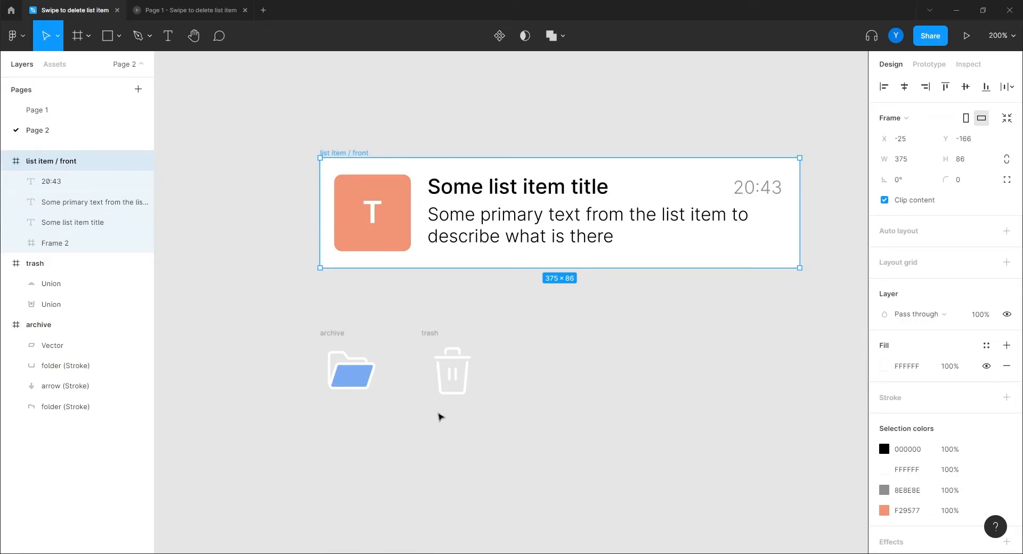
pyautogui.moveTo(512, 302); pyautogui.dragTo(267, 433)
pyautogui.click(333, 462)
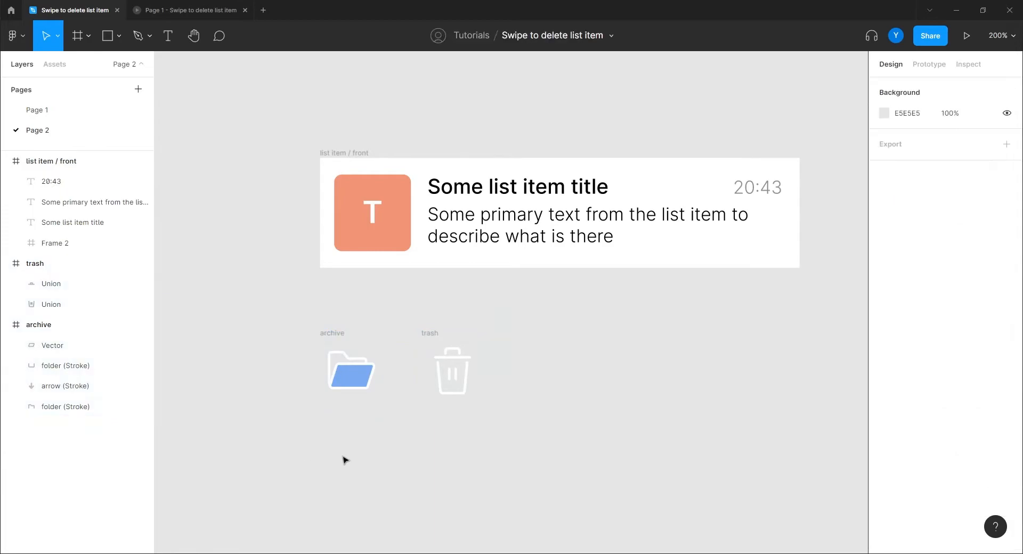
pyautogui.click(429, 337)
pyautogui.scroll(-3, 395, 427)
pyautogui.hscroll(-3, 394, 426)
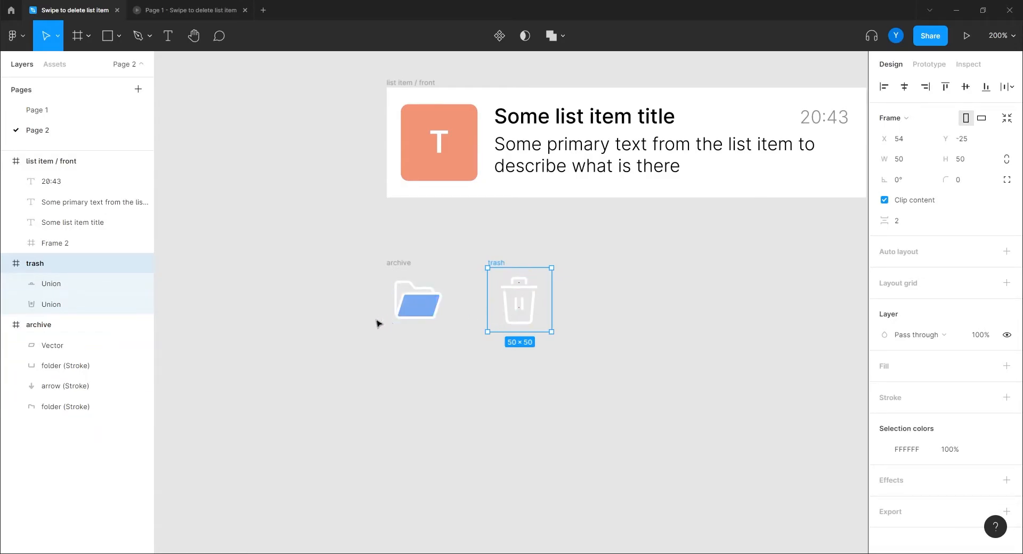
# Step: Move the archive frame down to about X -3, Y 104 and the trash frame to X -25, Y -1
pyautogui.click(394, 263)
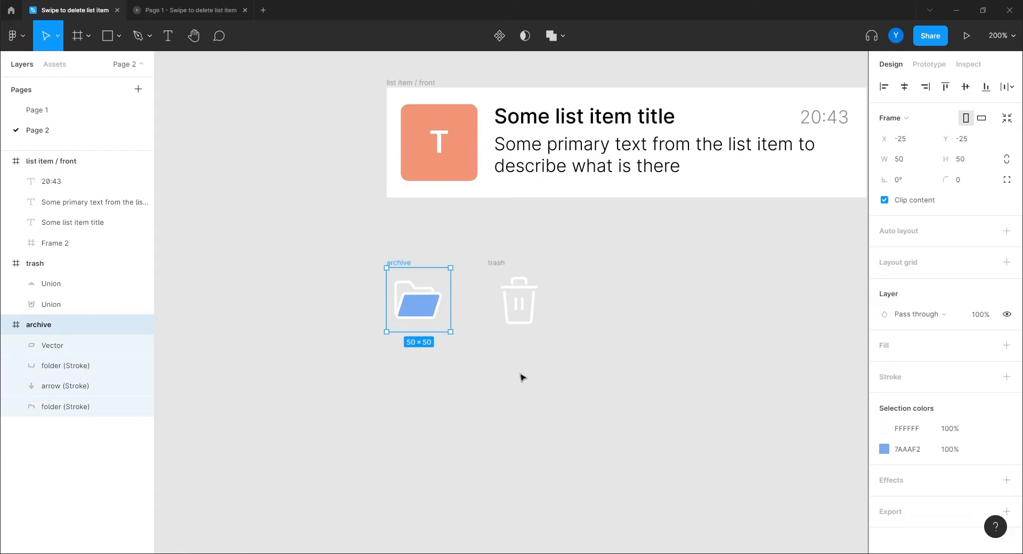
pyautogui.moveTo(400, 264); pyautogui.dragTo(428, 429)
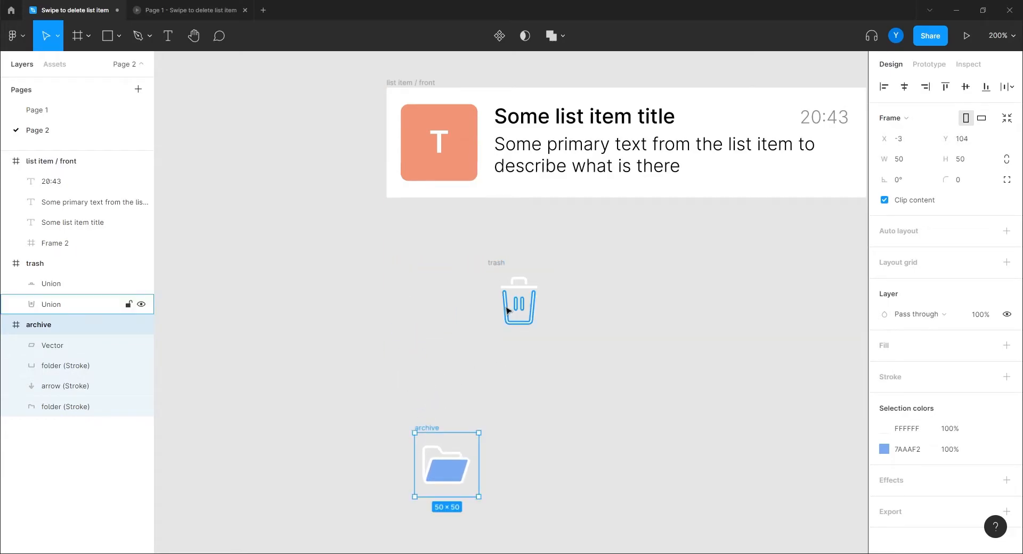
pyautogui.moveTo(504, 260); pyautogui.dragTo(403, 294)
# Step: Rename the trash frame as "trash / start"
pyautogui.doubleClick(58, 266)
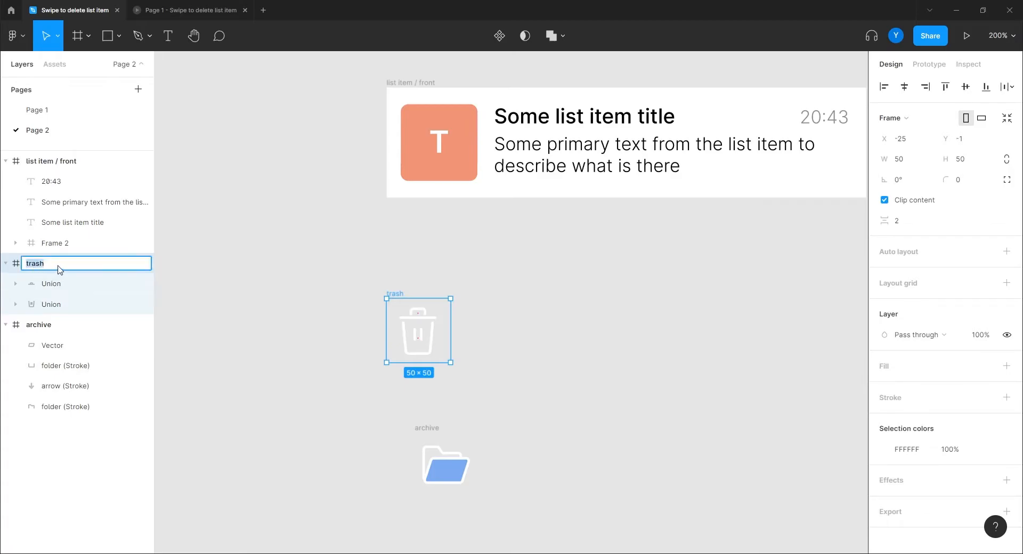
pyautogui.click(66, 266)
pyautogui.write('/ start')
pyautogui.press('Return')
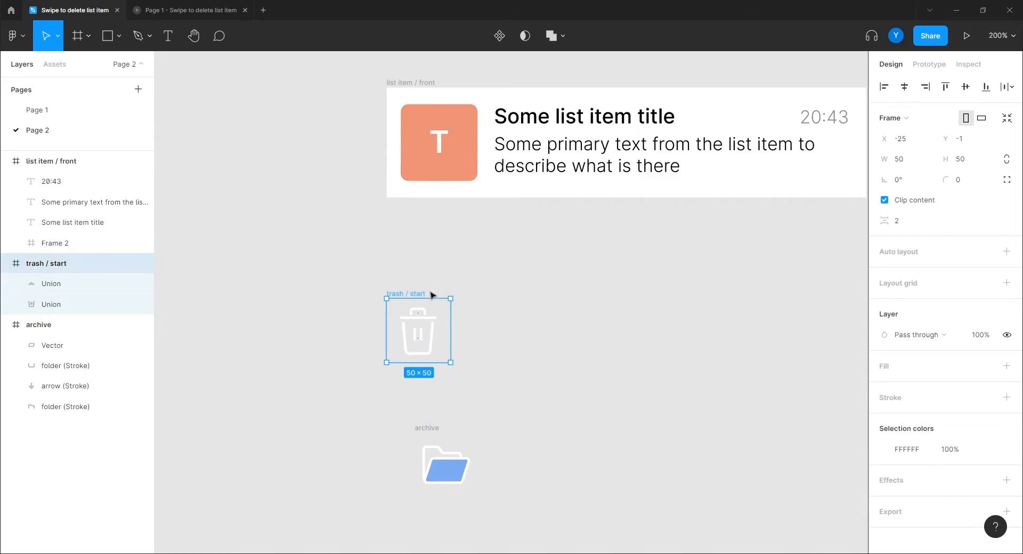
# Step: Duplicate the trash / start frame to its right at X 65 and rename the copy "trash / 1"
pyautogui.hotkey('ctrl', 'd')
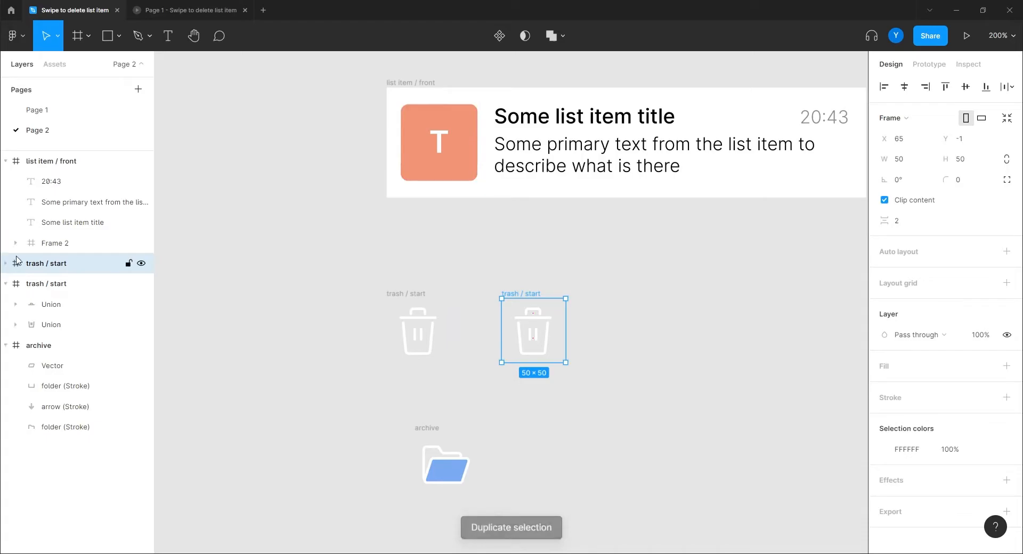
pyautogui.doubleClick(60, 264)
pyautogui.doubleClick(60, 265)
pyautogui.write('1')
pyautogui.press('Return')
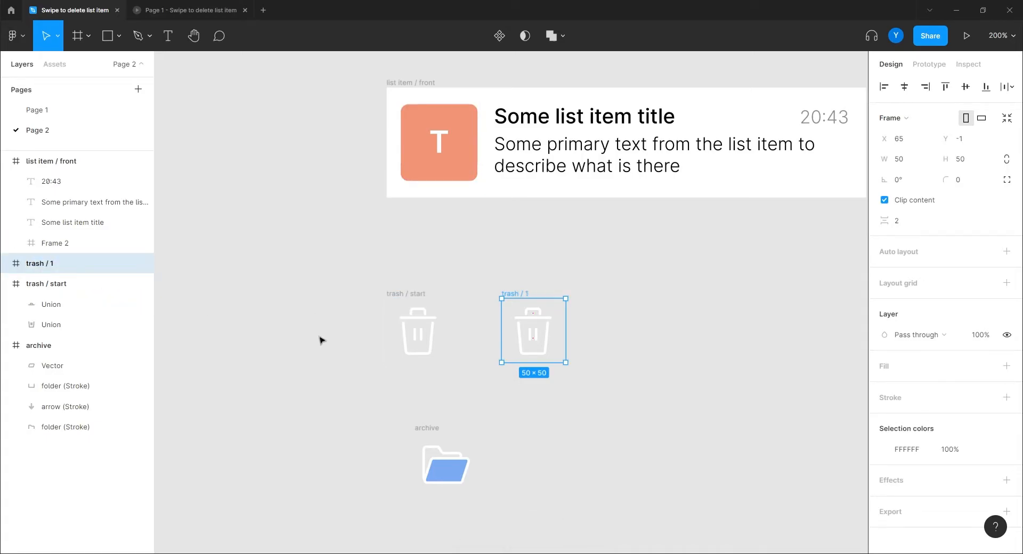
# Step: Raise the lid shape in the trash / 1 frame by 5 px to Y 2
pyautogui.press('+')
pyautogui.press('+')
pyautogui.moveTo(401, 336); pyautogui.dragTo(363, 158)
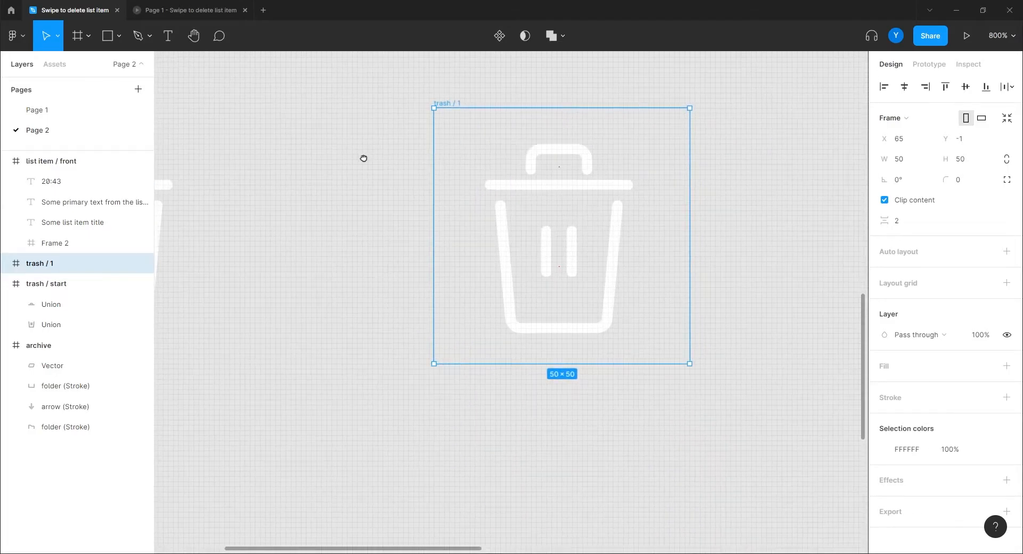
pyautogui.press('-')
pyautogui.click(535, 243)
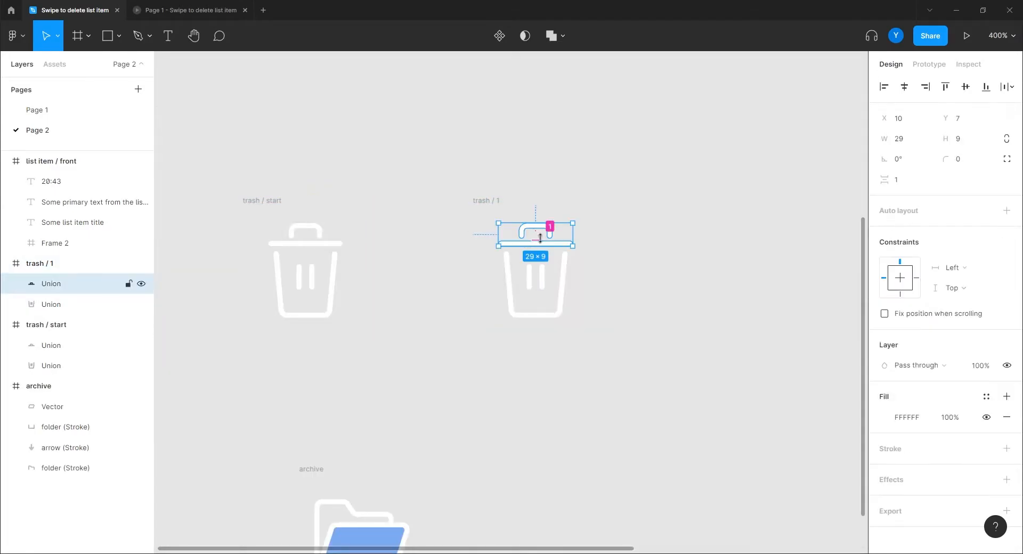
pyautogui.press('Up')
pyautogui.press('Up')
pyautogui.press('Up')
pyautogui.press('Up')
pyautogui.press('Up')
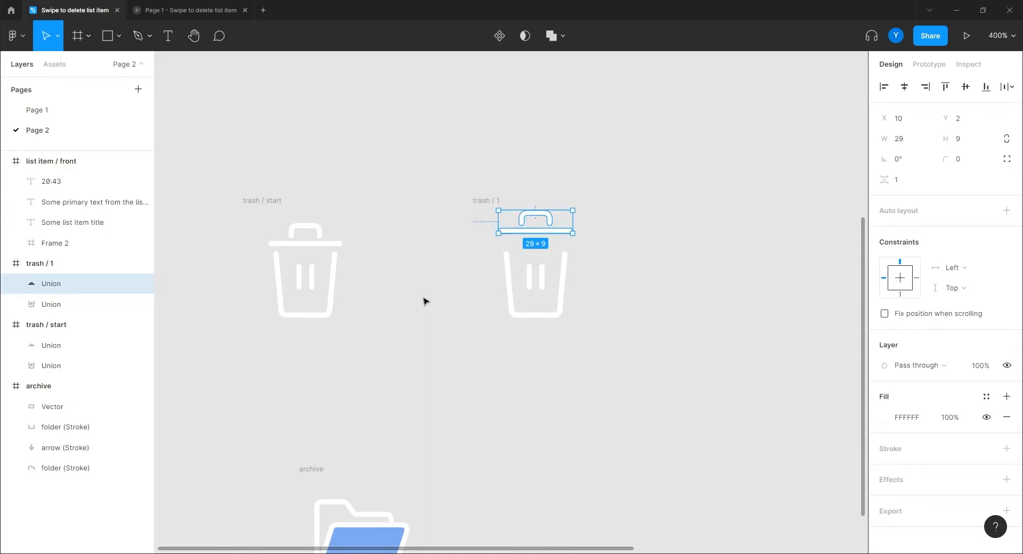
# Step: Duplicate the trash / 1 frame to its right at X 155 and rotate the copy's lid to 5°
pyautogui.click(482, 201)
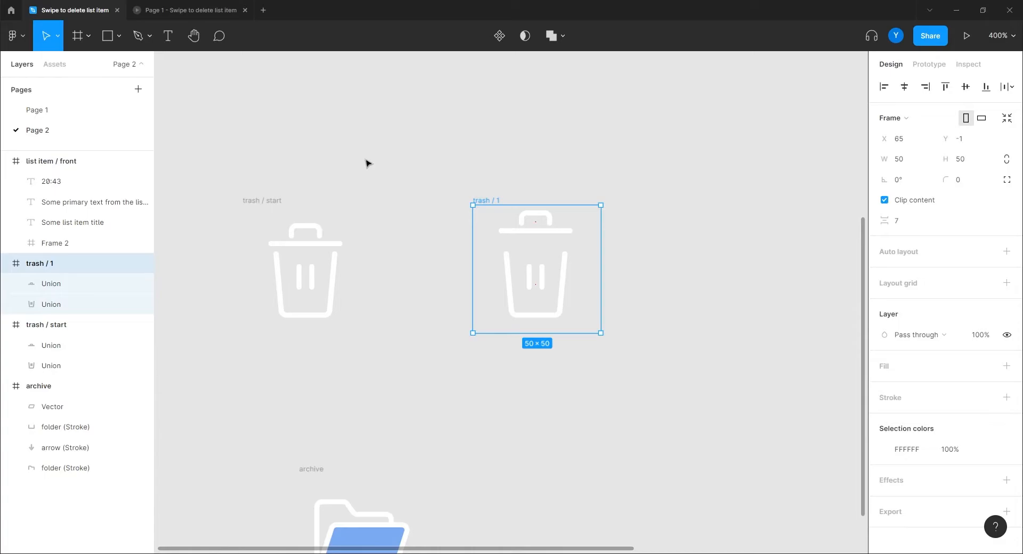
pyautogui.hotkey('ctrl', 'd')
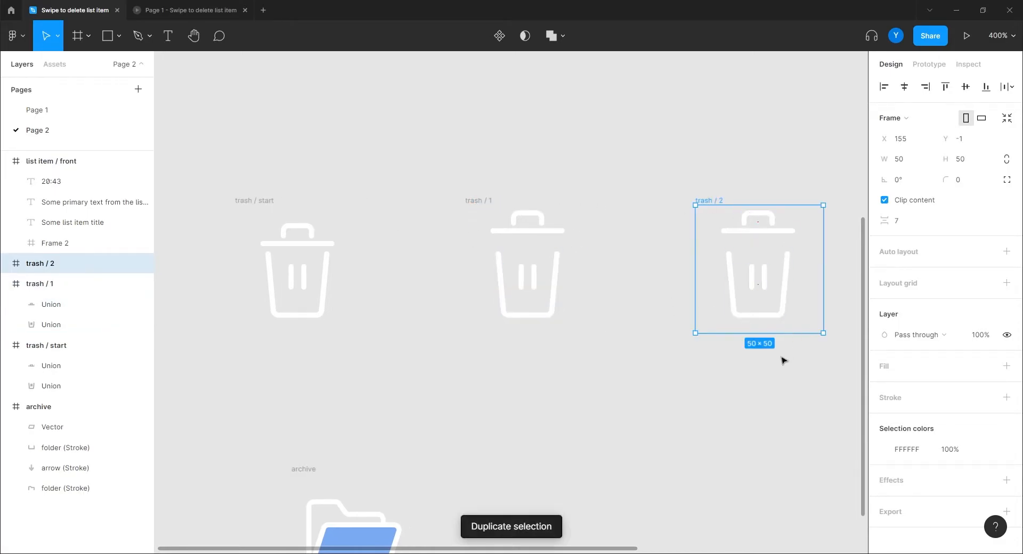
pyautogui.hscroll(5, 634, 383)
pyautogui.click(574, 221)
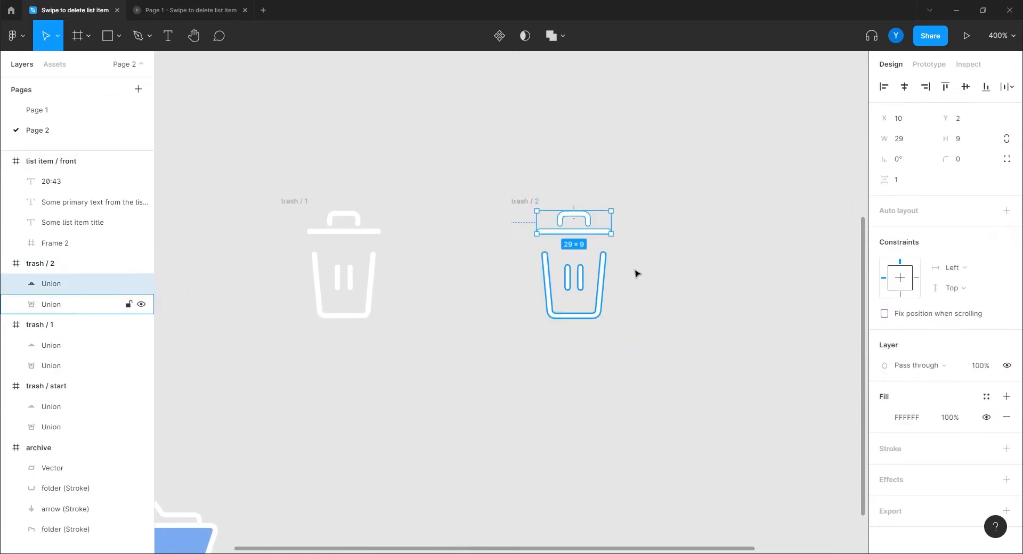
pyautogui.click(899, 159)
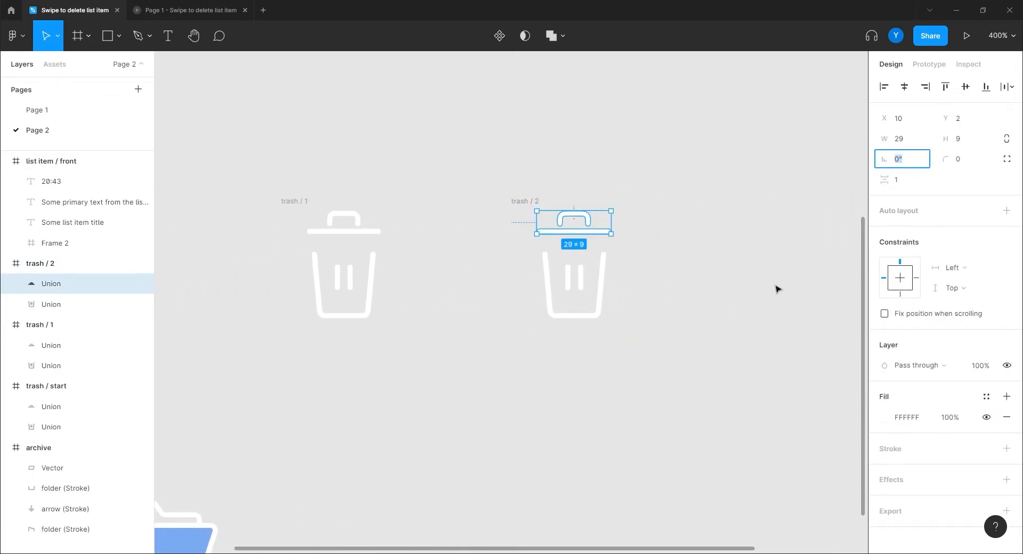
pyautogui.write('5')
pyautogui.press('Return')
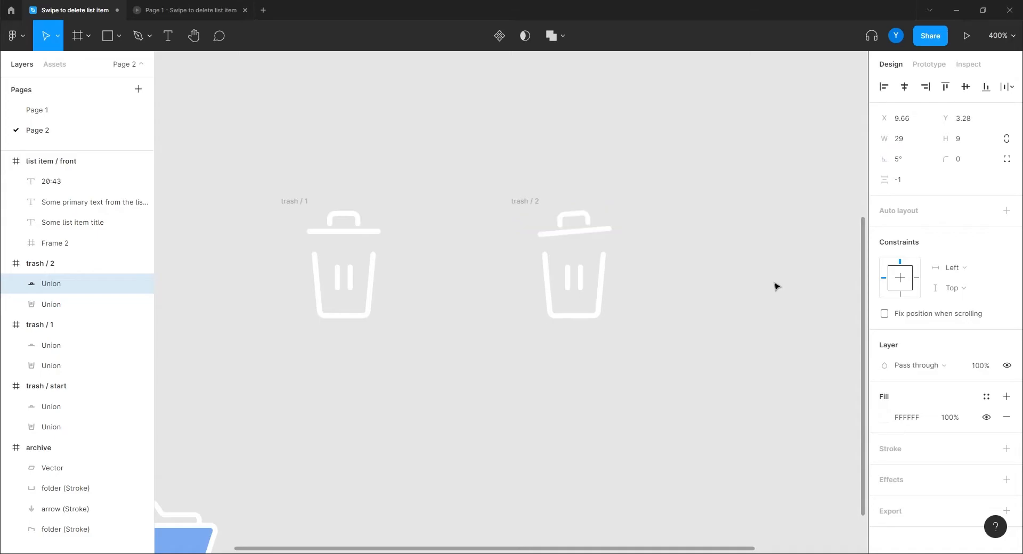
# Step: Duplicate the trash / 2 frame to its right at X 245 and rotate the copy's lid to -5°
pyautogui.click(525, 200)
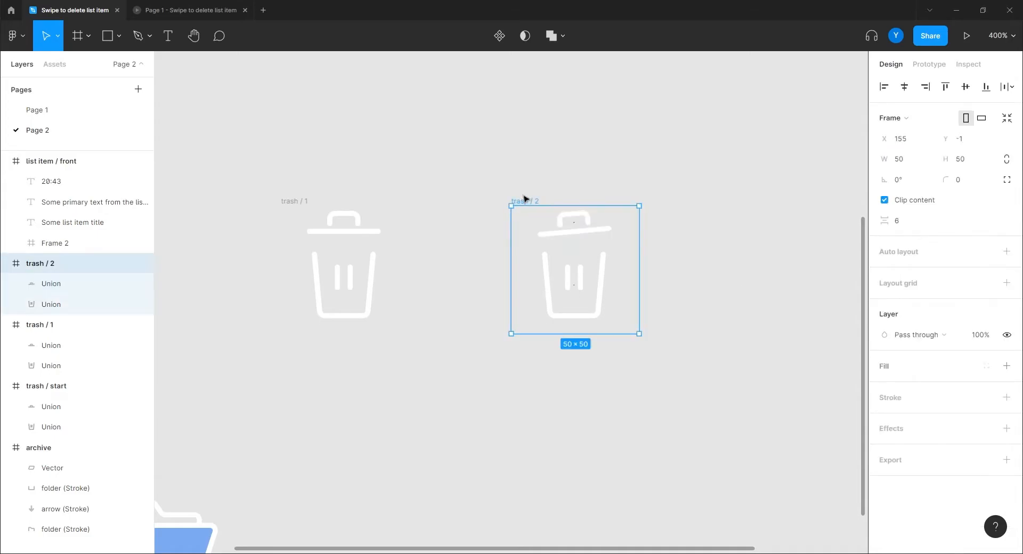
pyautogui.hotkey('ctrl', 'd')
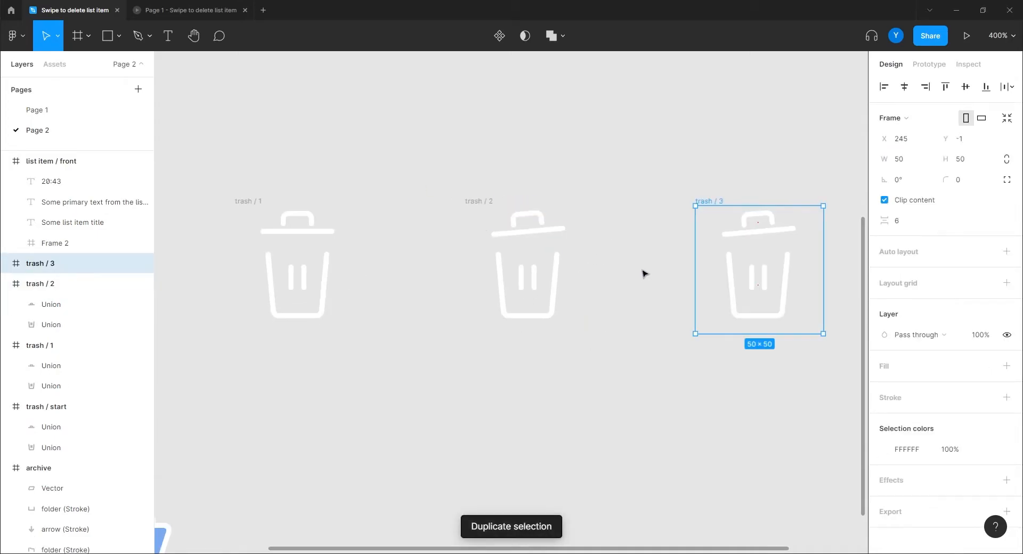
pyautogui.click(743, 230)
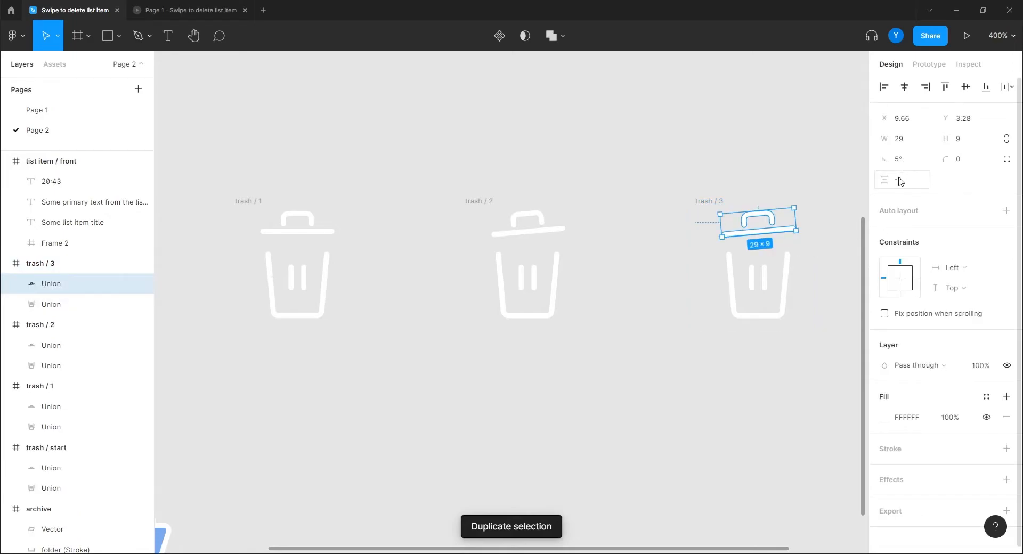
pyautogui.click(900, 160)
pyautogui.write('-5')
pyautogui.press('Return')
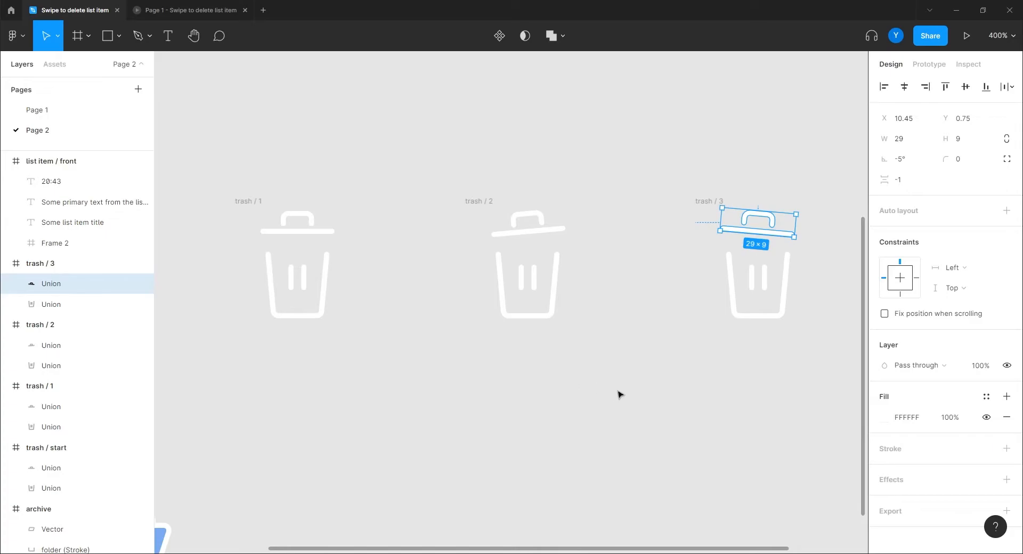
# Step: Duplicate the trash / 2, trash / 3 and trash / 1 frames, in that order, to the end of the row
pyautogui.hotkey('ctrl', '-')
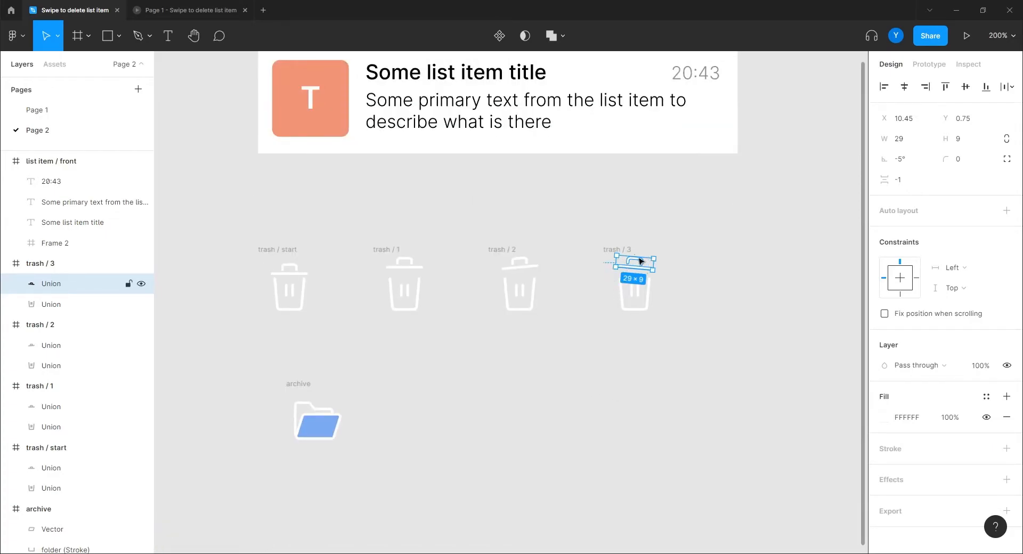
pyautogui.click(527, 375)
pyautogui.click(501, 250)
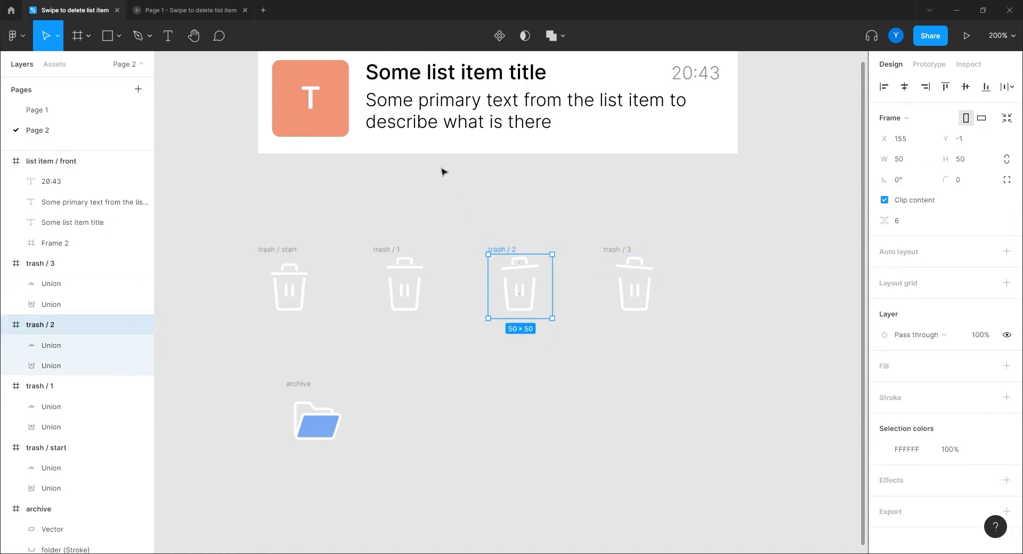
pyautogui.hotkey('ctrl', 'd')
pyautogui.click(620, 250)
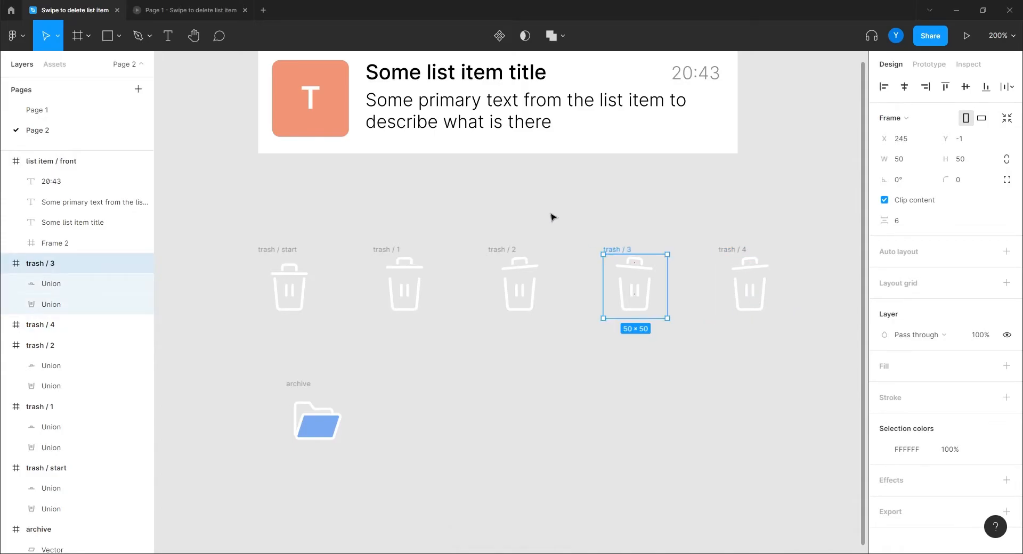
pyautogui.hotkey('ctrl', 'd')
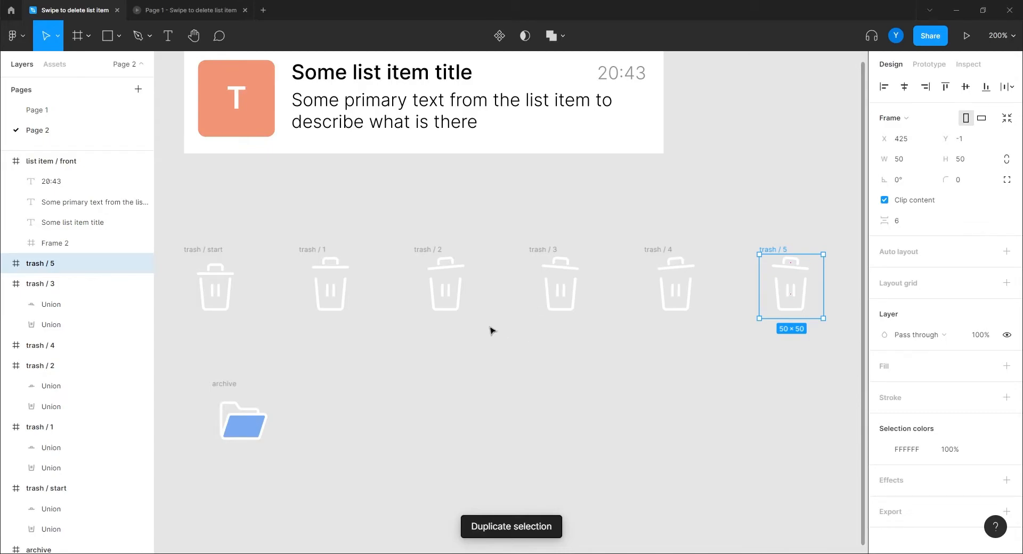
pyautogui.click(312, 256)
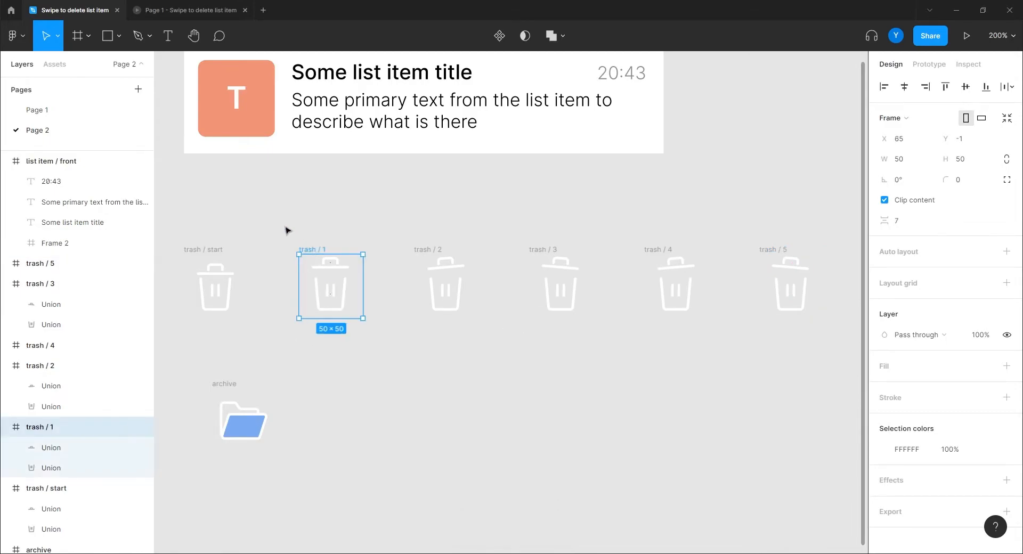
pyautogui.hotkey('ctrl', 'd')
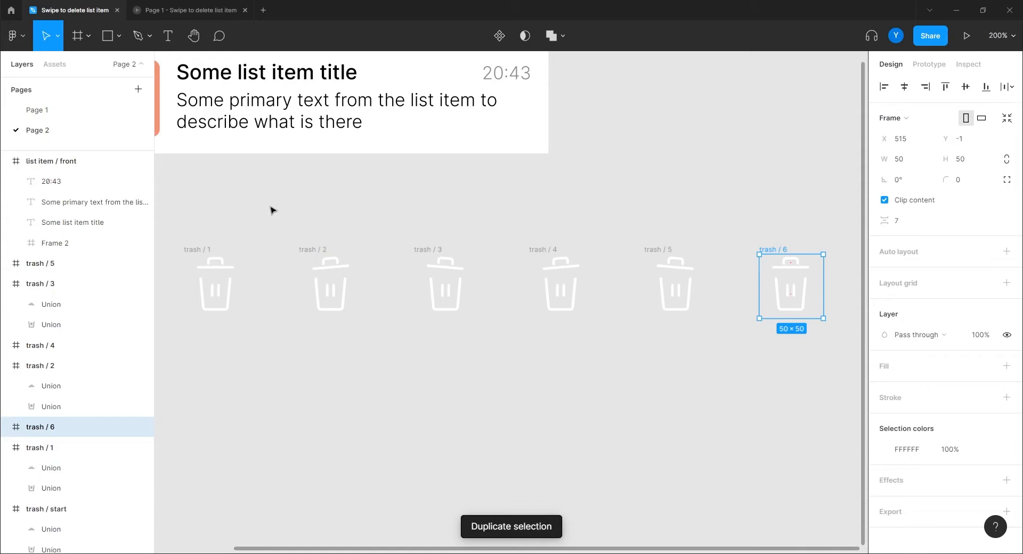
# Step: Combine all seven trash frames, from trash / start to trash / 6, into one component set
pyautogui.hotkey('ctrl', '-')
pyautogui.moveTo(440, 359); pyautogui.dragTo(517, 337)
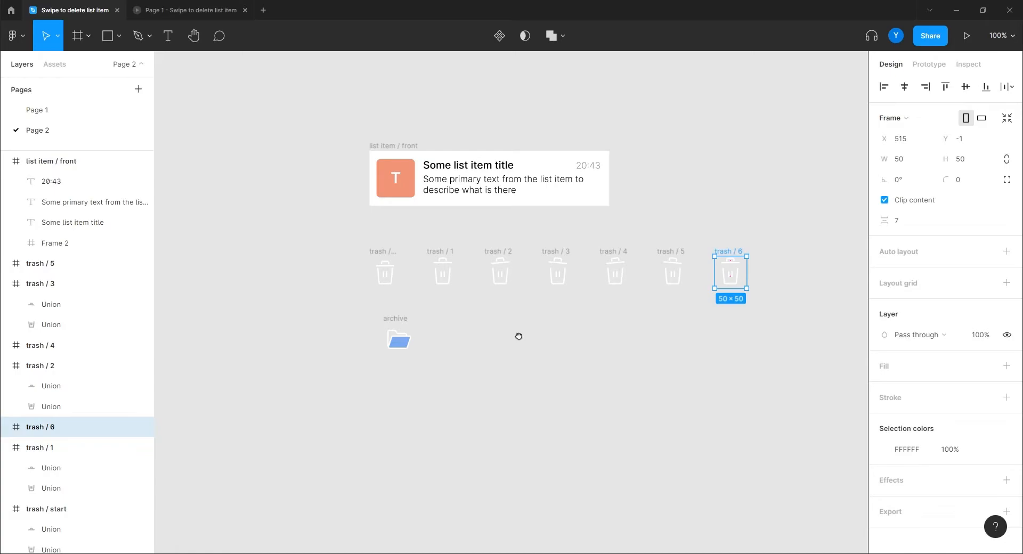
pyautogui.moveTo(513, 341); pyautogui.dragTo(547, 312)
pyautogui.scroll(5, 490, 296)
pyautogui.moveTo(491, 297); pyautogui.dragTo(316, 312)
pyautogui.hotkey('shift', '0')
pyautogui.click(599, 305)
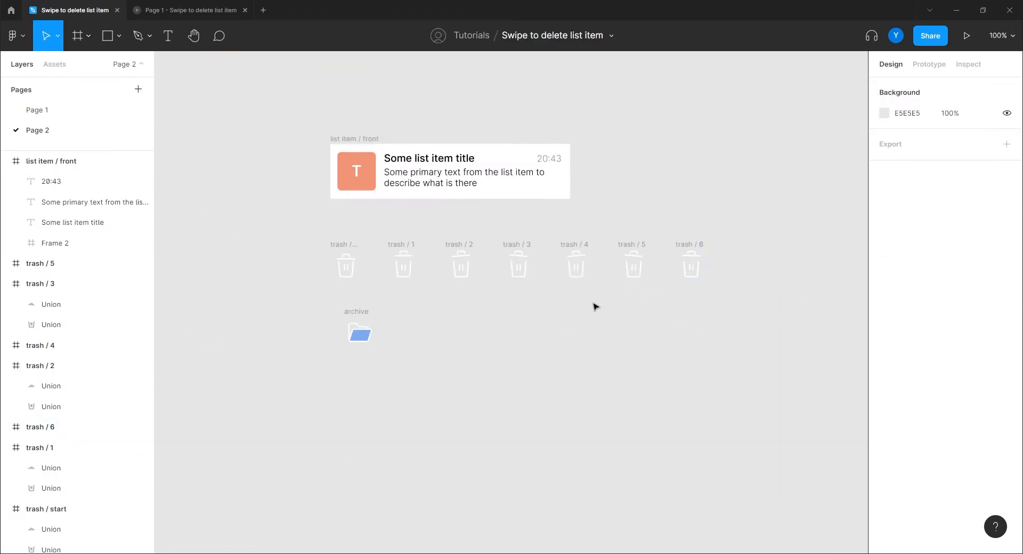
pyautogui.moveTo(731, 229); pyautogui.dragTo(267, 290)
pyautogui.click(508, 37)
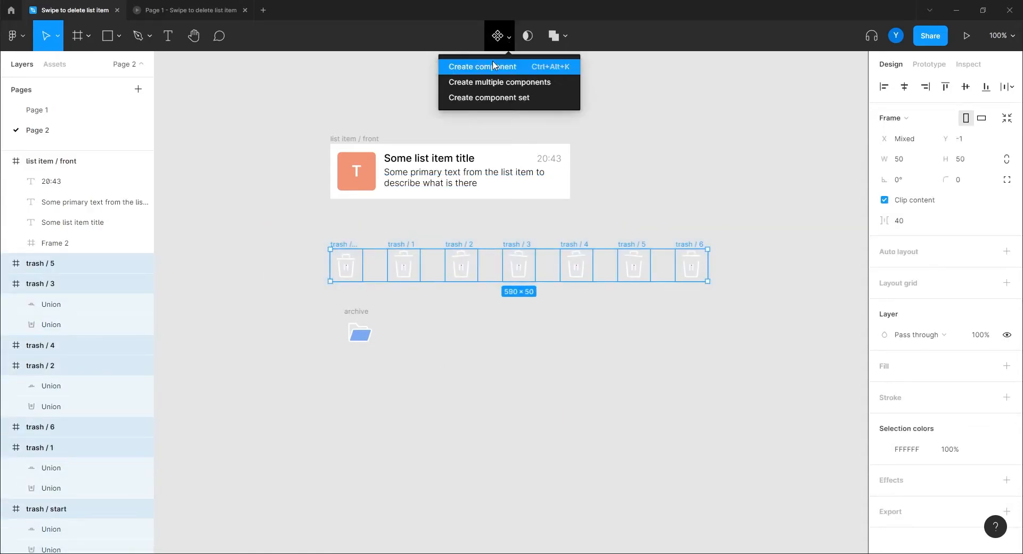
pyautogui.click(495, 99)
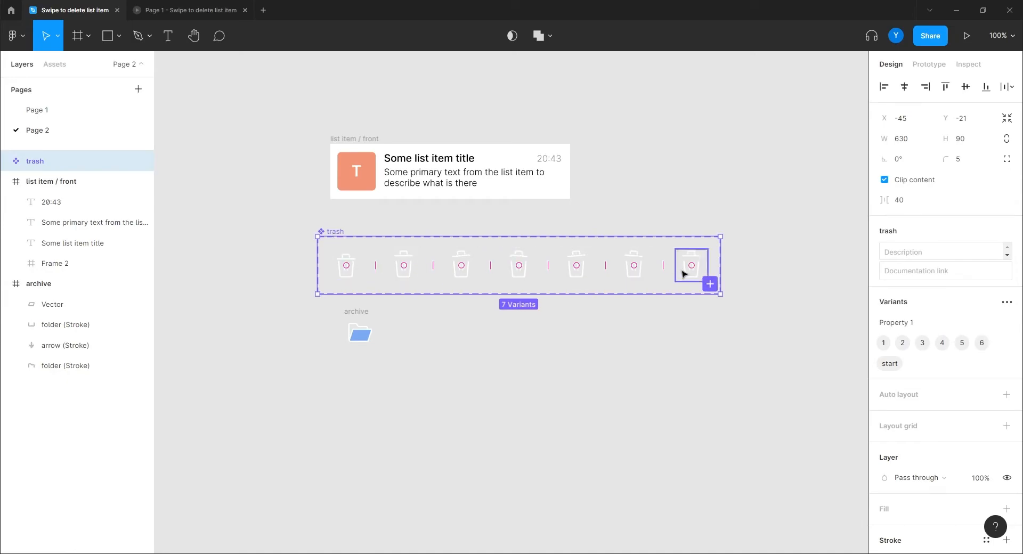
pyautogui.click(470, 359)
# Step: Add a prototype interaction from the start trash variant to variant 1, triggered After delay
pyautogui.moveTo(475, 374); pyautogui.dragTo(527, 344)
pyautogui.hotkey('ctrl', '+')
pyautogui.moveTo(397, 284); pyautogui.dragTo(488, 330)
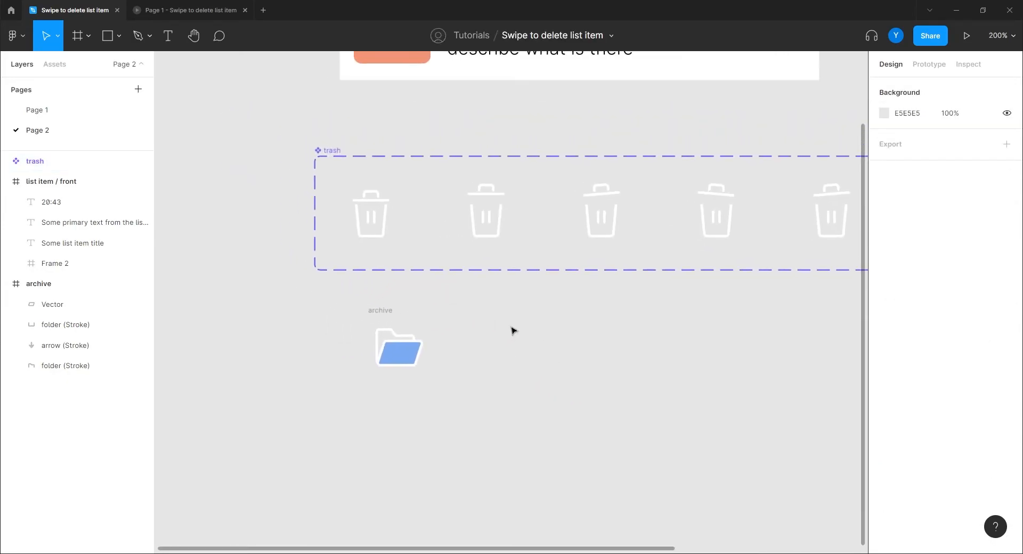
pyautogui.hotkey('ctrl', '+')
pyautogui.moveTo(419, 309); pyautogui.dragTo(531, 435)
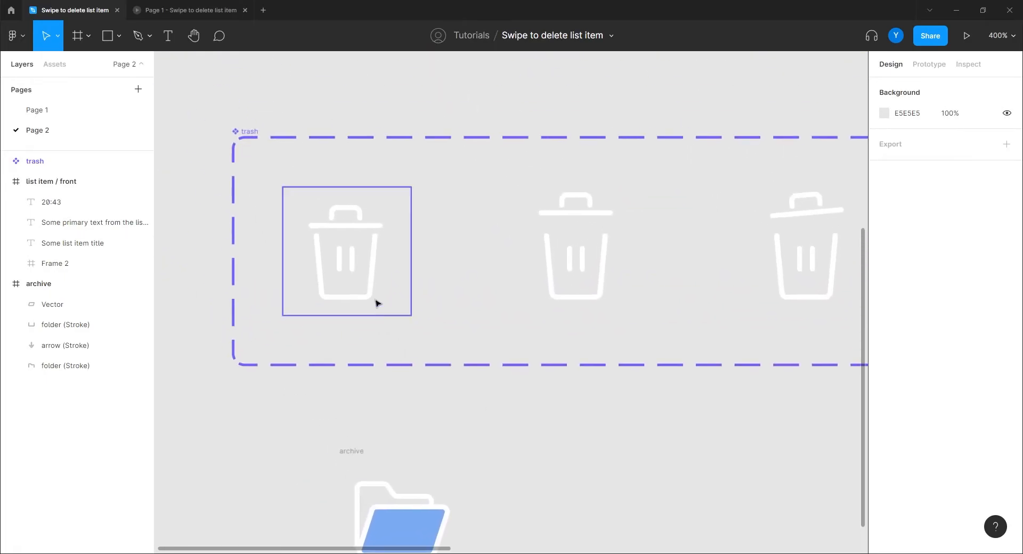
pyautogui.click(357, 253)
pyautogui.click(927, 65)
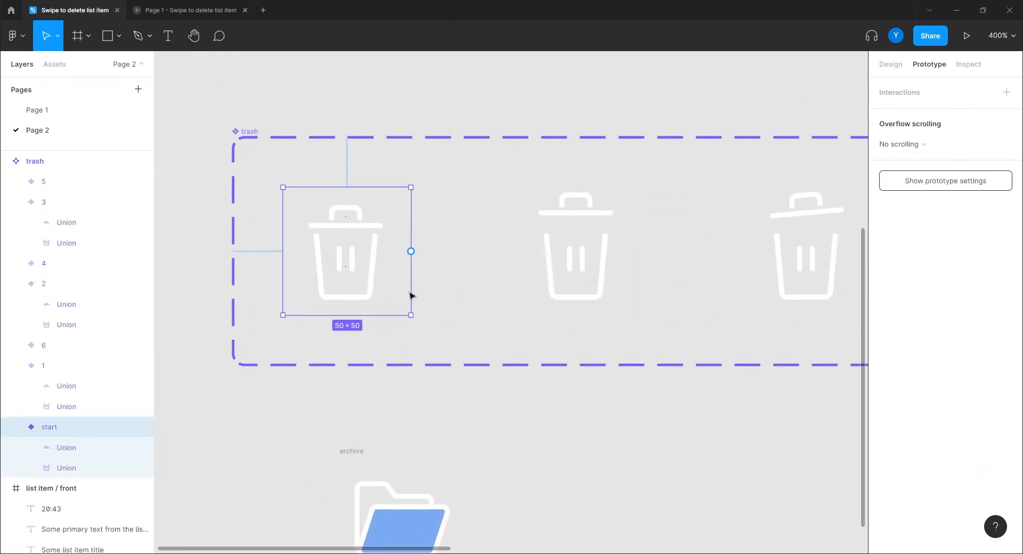
pyautogui.moveTo(411, 251); pyautogui.dragTo(547, 260)
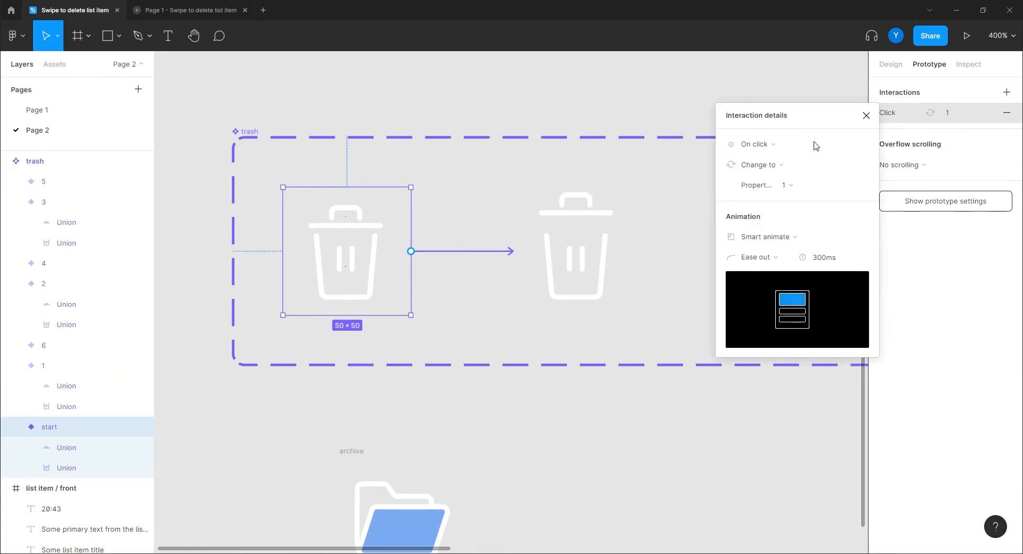
pyautogui.click(767, 145)
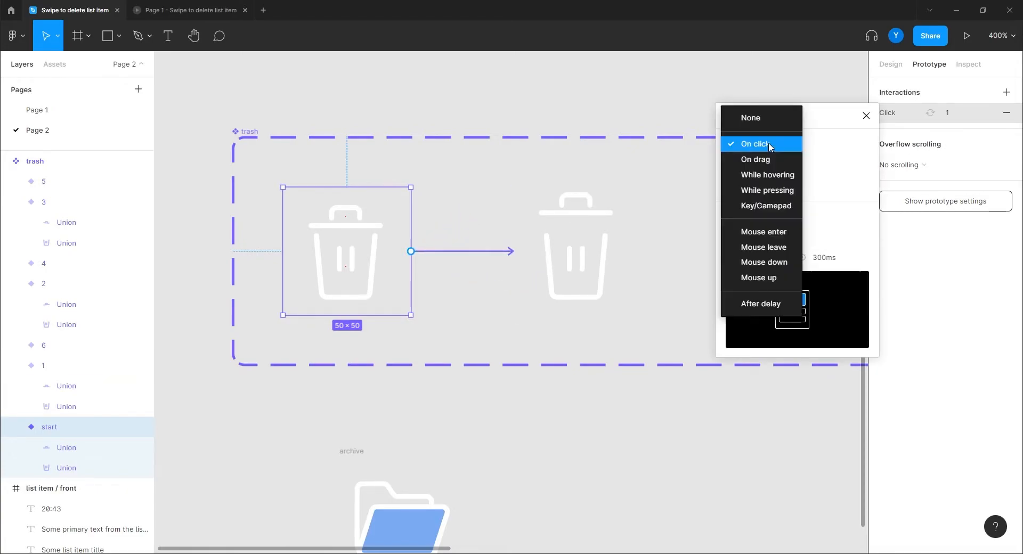
pyautogui.click(765, 307)
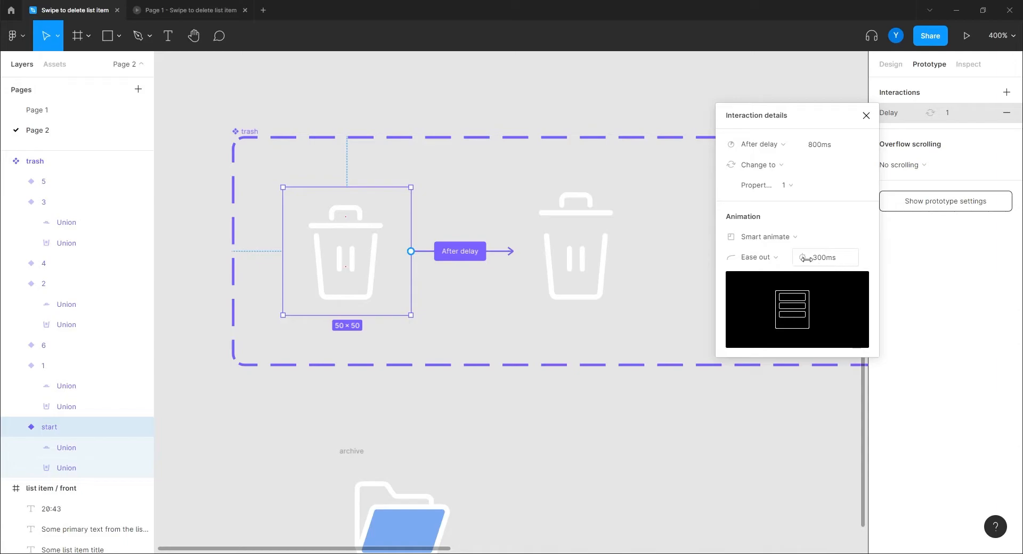
# Step: Set the start variant's interaction to Ease out back easing and a 600 ms trigger delay
pyautogui.click(759, 257)
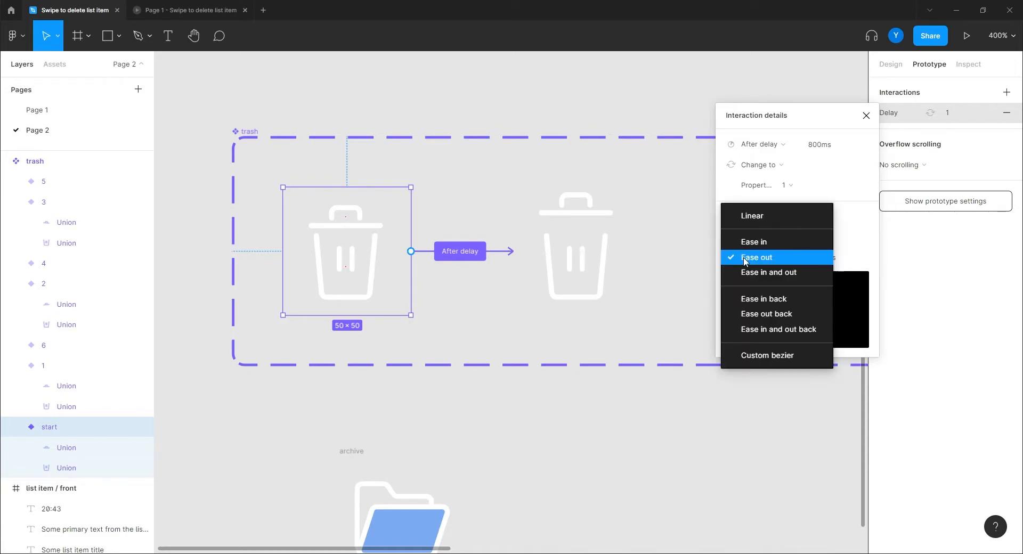
pyautogui.click(752, 316)
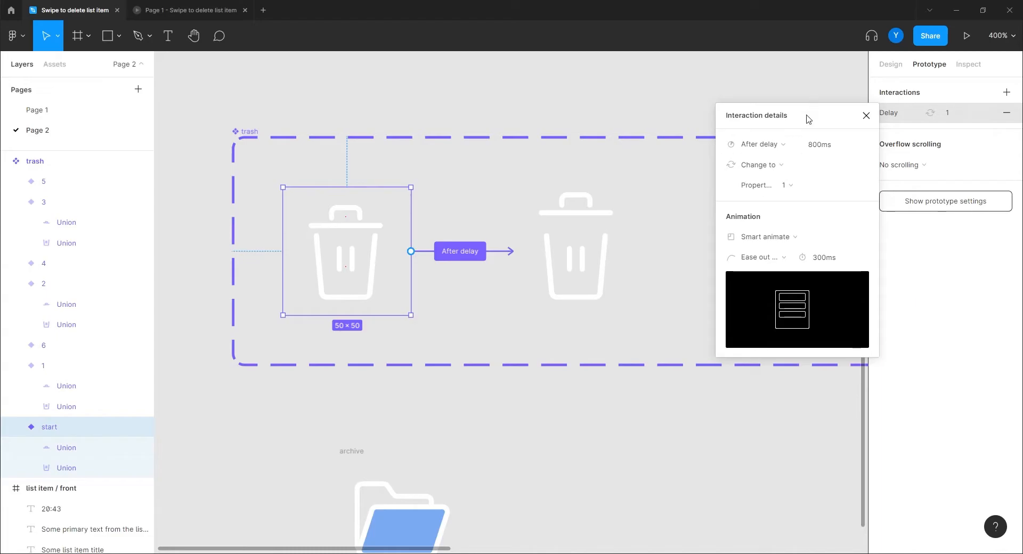
pyautogui.moveTo(804, 117); pyautogui.dragTo(873, 130)
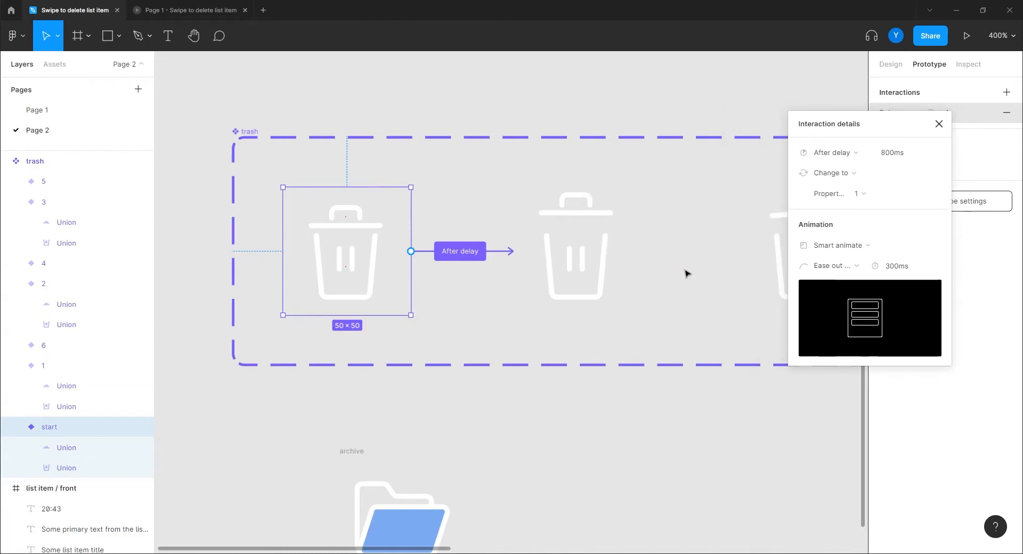
pyautogui.hscroll(5, 536, 265)
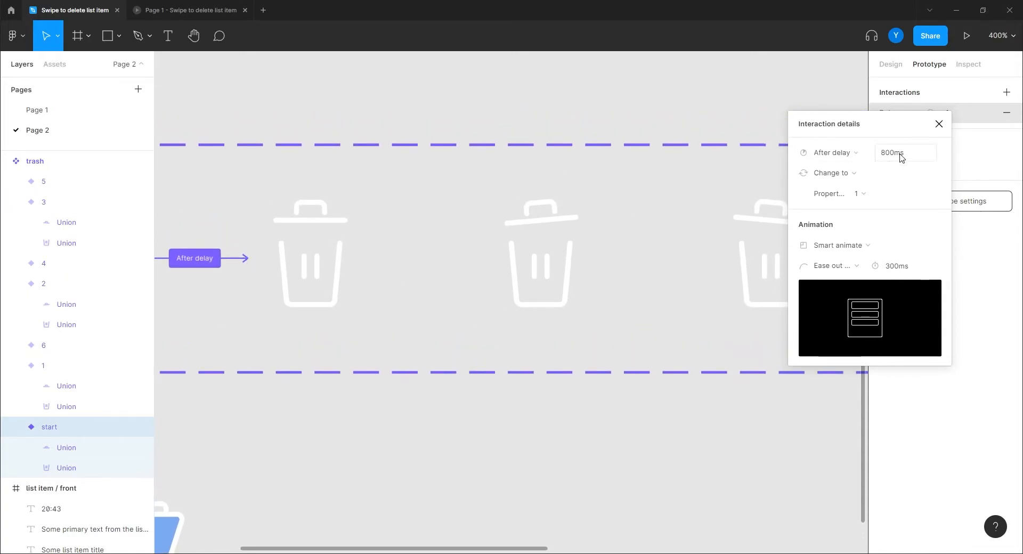
pyautogui.click(882, 156)
pyautogui.write('600')
pyautogui.press('Return')
# Step: Connect trash variant 1 to variant 2 with an After delay trigger of 100 ms
pyautogui.moveTo(372, 390); pyautogui.dragTo(568, 374)
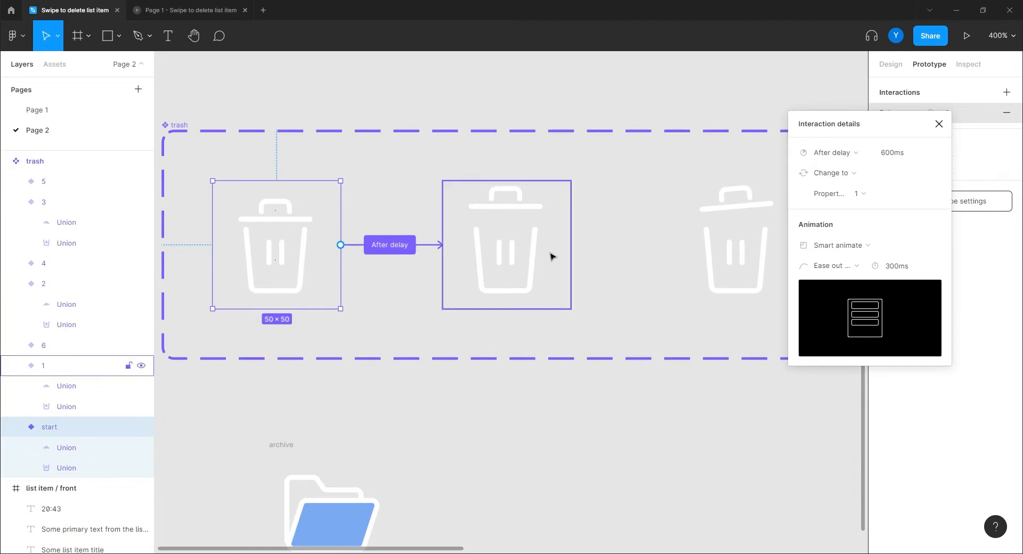
pyautogui.moveTo(626, 319); pyautogui.dragTo(354, 354)
pyautogui.click(251, 302)
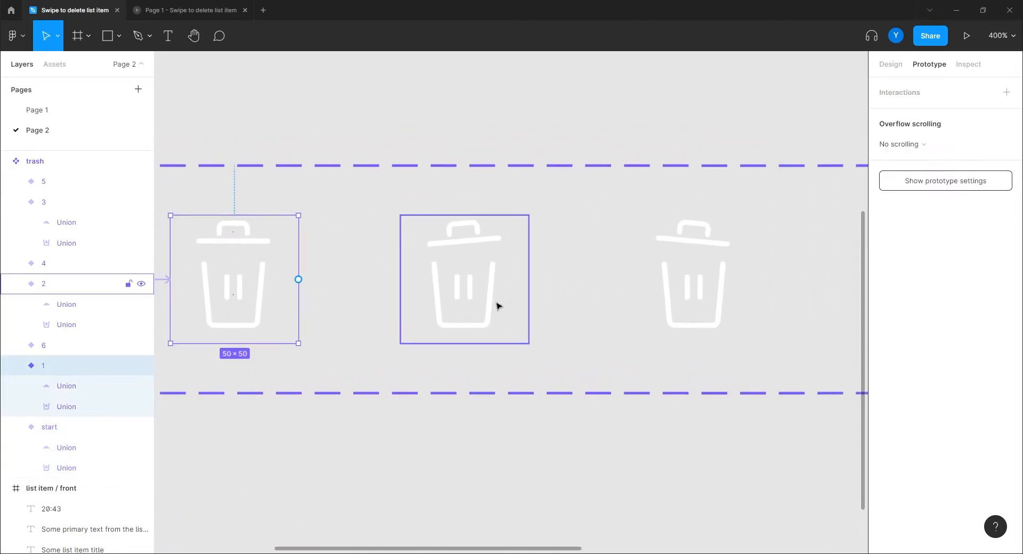
pyautogui.moveTo(299, 280); pyautogui.dragTo(458, 287)
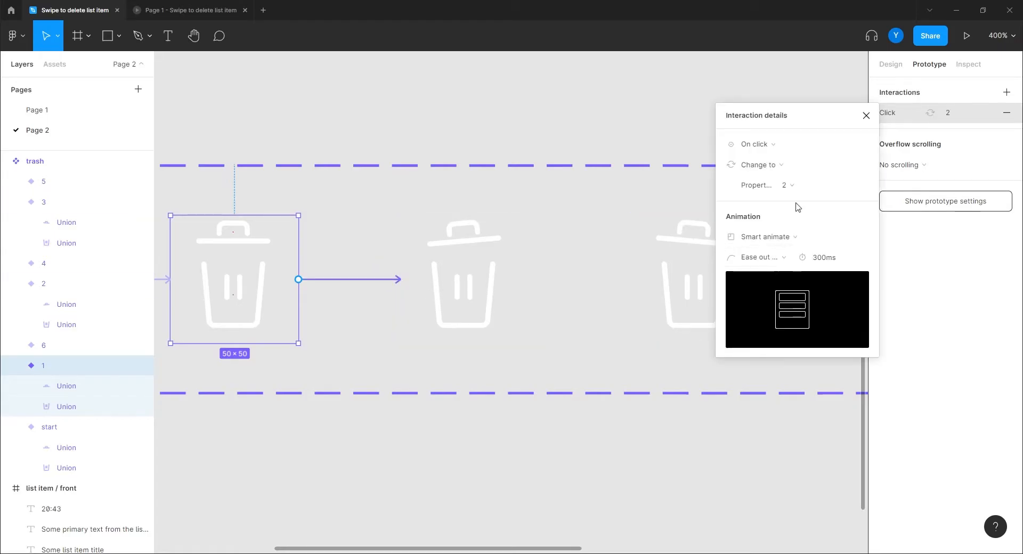
pyautogui.click(759, 144)
pyautogui.click(762, 301)
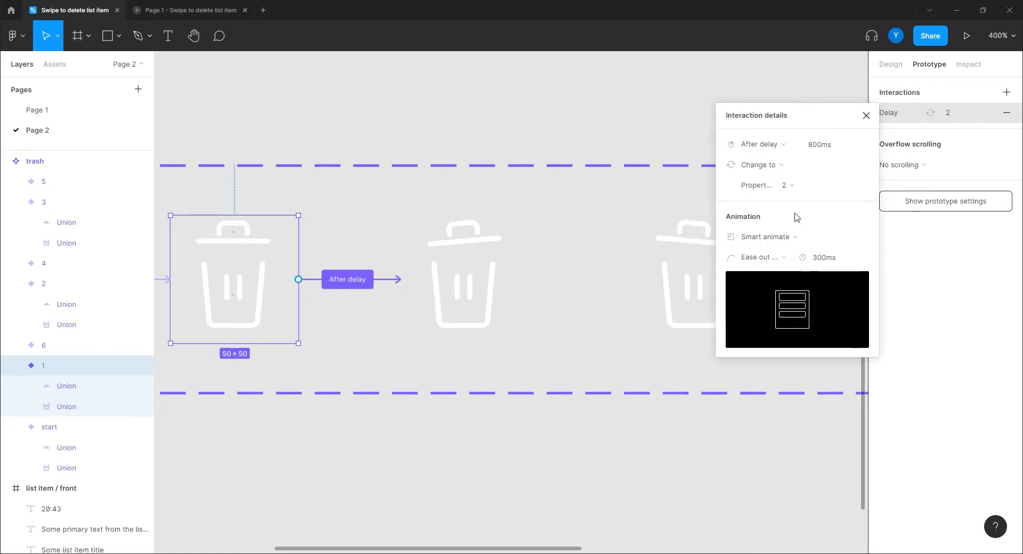
pyautogui.click(825, 148)
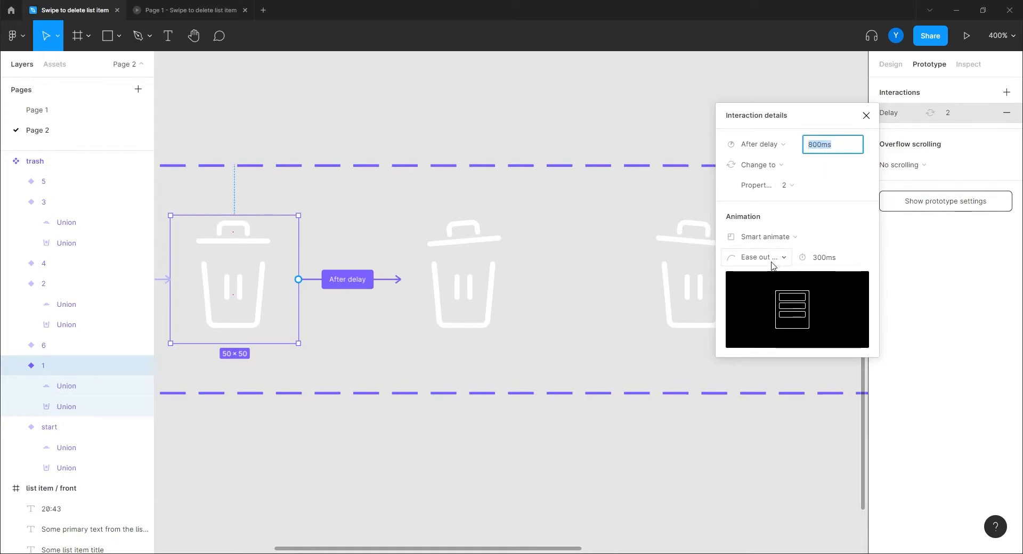
pyautogui.write('100')
pyautogui.press('Return')
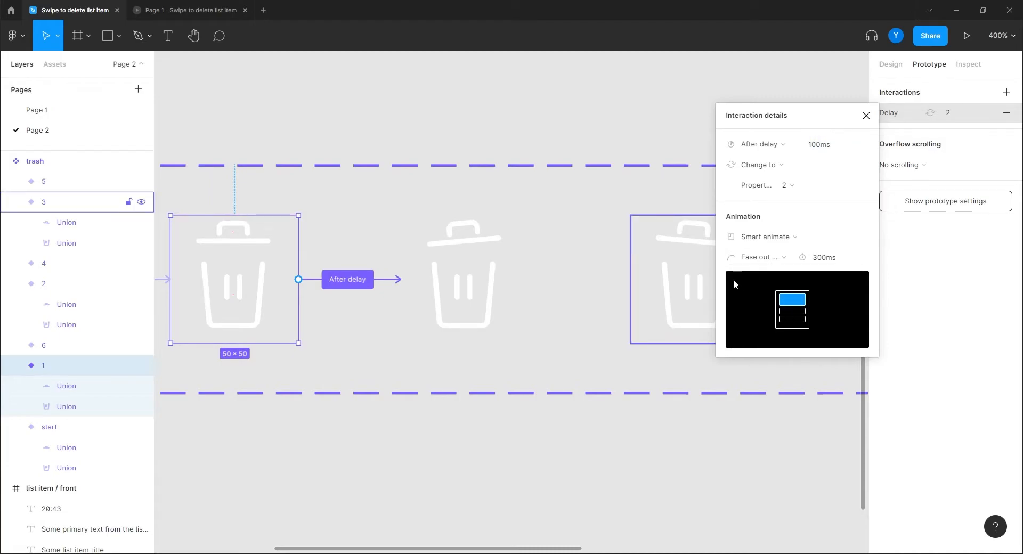
# Step: Set the variant 1 interaction's animation duration to 200 ms and its easing to Ease out
pyautogui.click(822, 257)
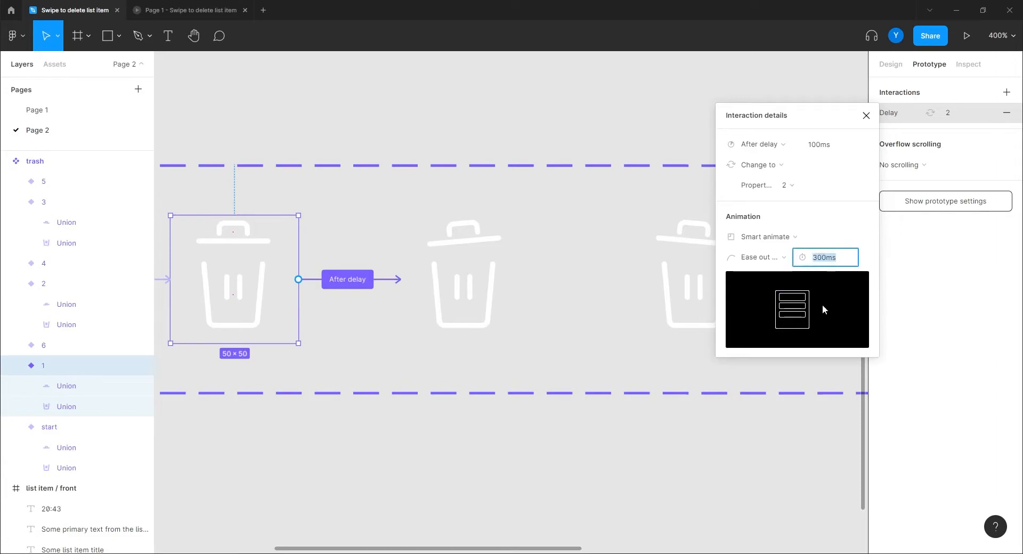
pyautogui.write('200')
pyautogui.press('Return')
pyautogui.click(770, 259)
pyautogui.click(755, 198)
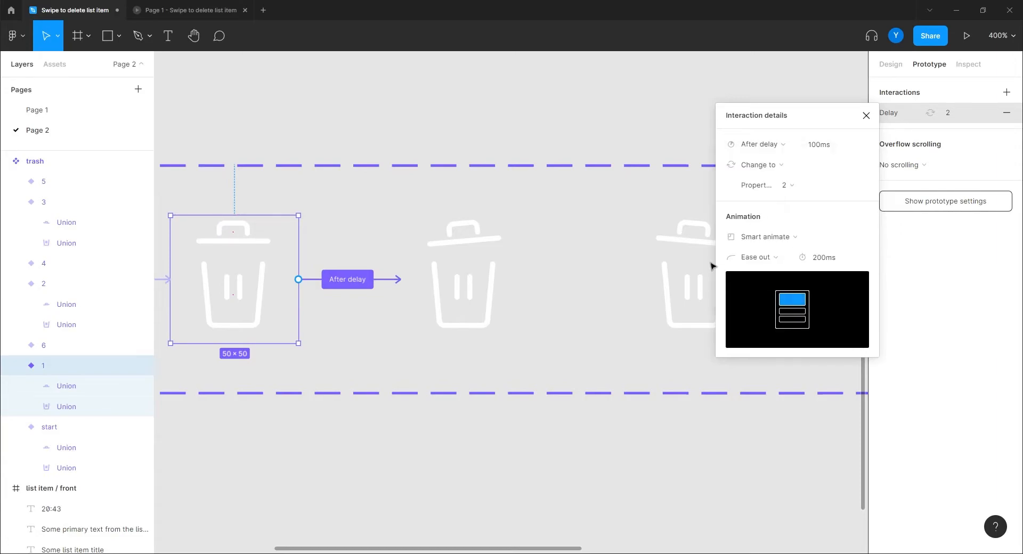
# Step: Connect trash variant 2 to variant 3 with an After delay trigger of 1 ms
pyautogui.hscroll(5, 627, 400)
pyautogui.click(251, 285)
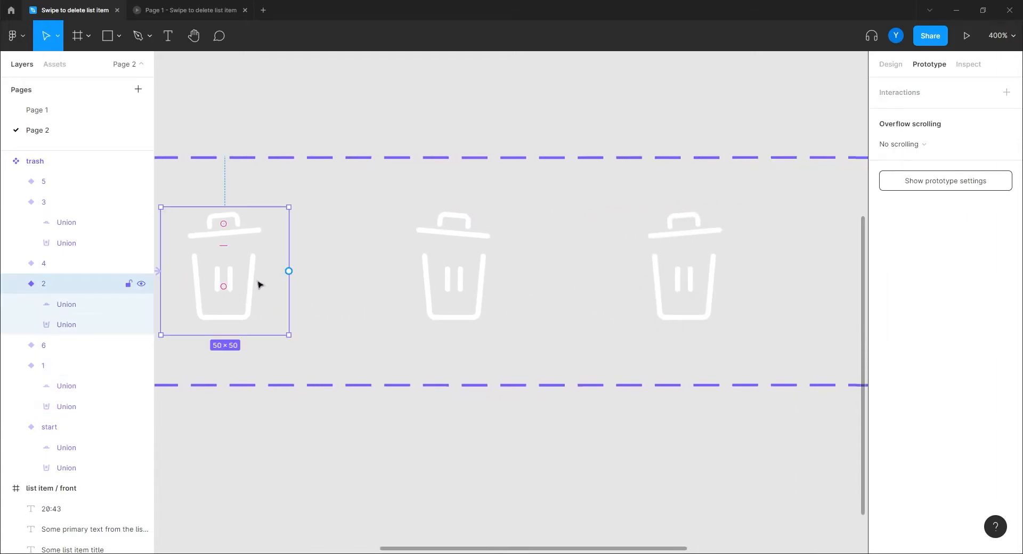
pyautogui.moveTo(289, 271); pyautogui.dragTo(471, 274)
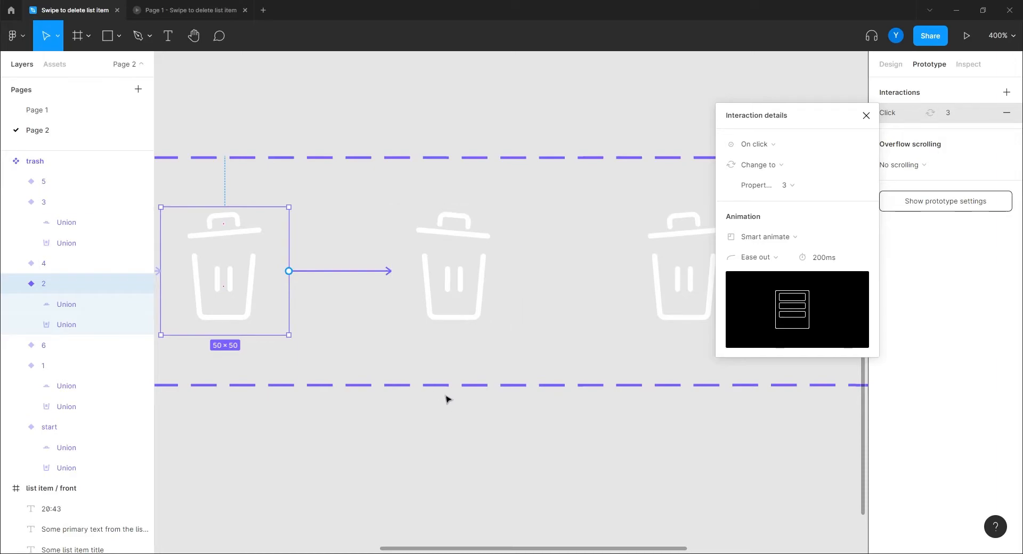
pyautogui.click(771, 144)
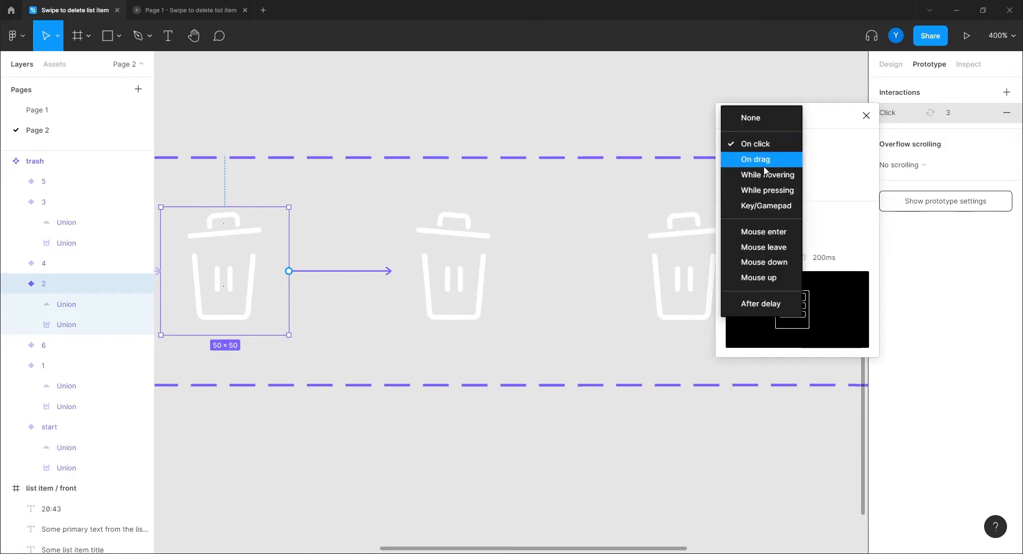
pyautogui.click(762, 304)
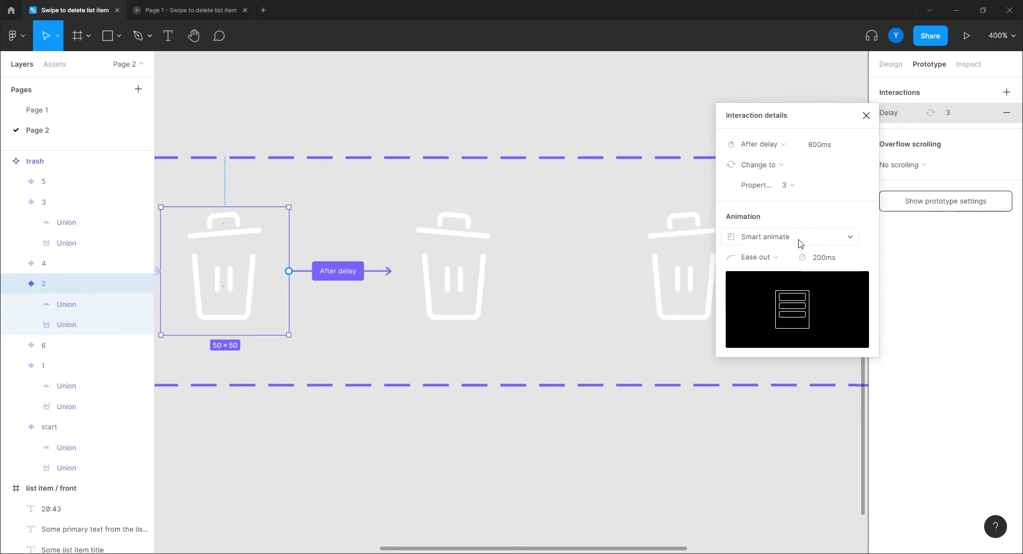
pyautogui.click(835, 148)
pyautogui.write('1')
pyautogui.press('Return')
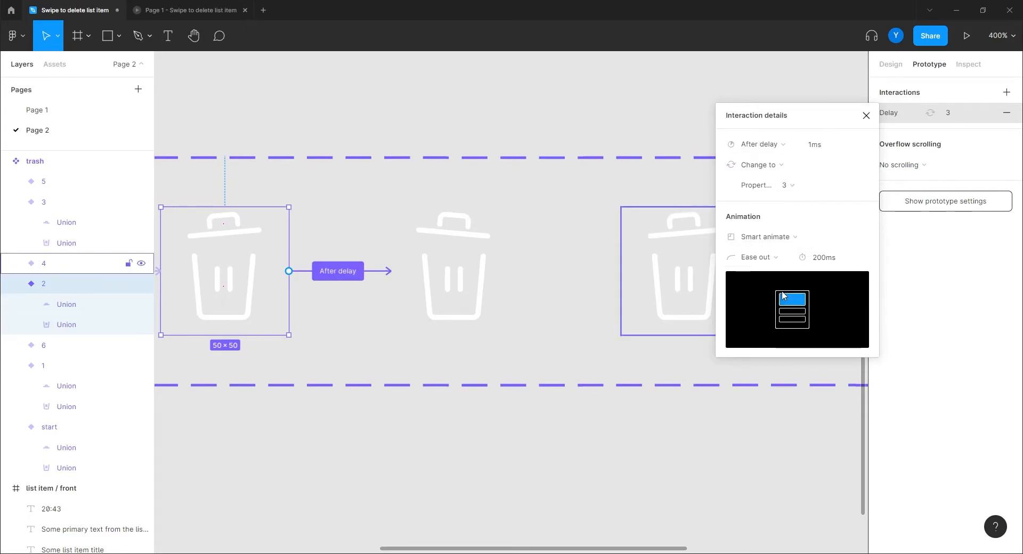
pyautogui.moveTo(828, 126); pyautogui.dragTo(922, 264)
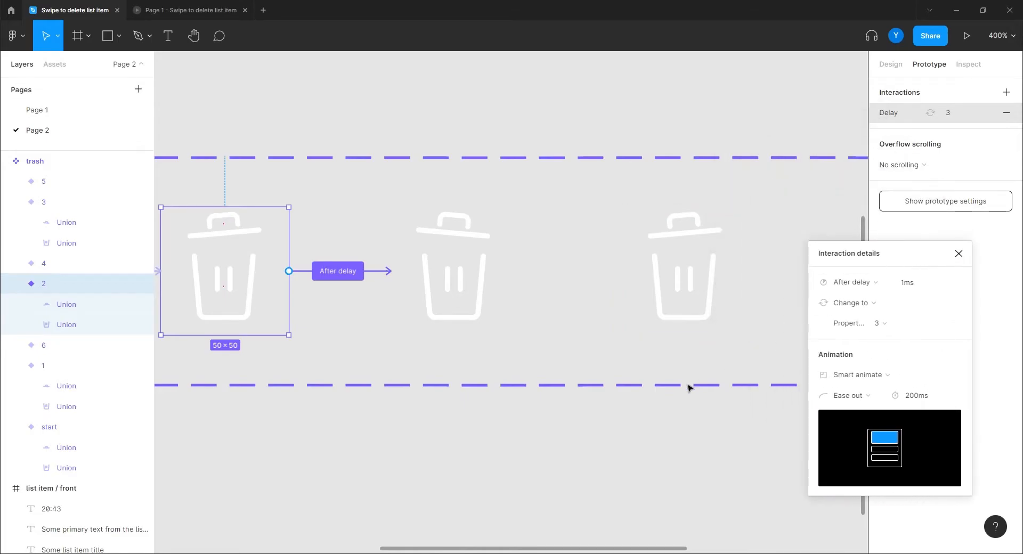
# Step: Connect trash variant 3 to variant 4 with an After delay trigger of 1 ms
pyautogui.moveTo(676, 386); pyautogui.dragTo(507, 384)
pyautogui.click(284, 276)
pyautogui.moveTo(348, 269); pyautogui.dragTo(477, 267)
pyautogui.click(784, 154)
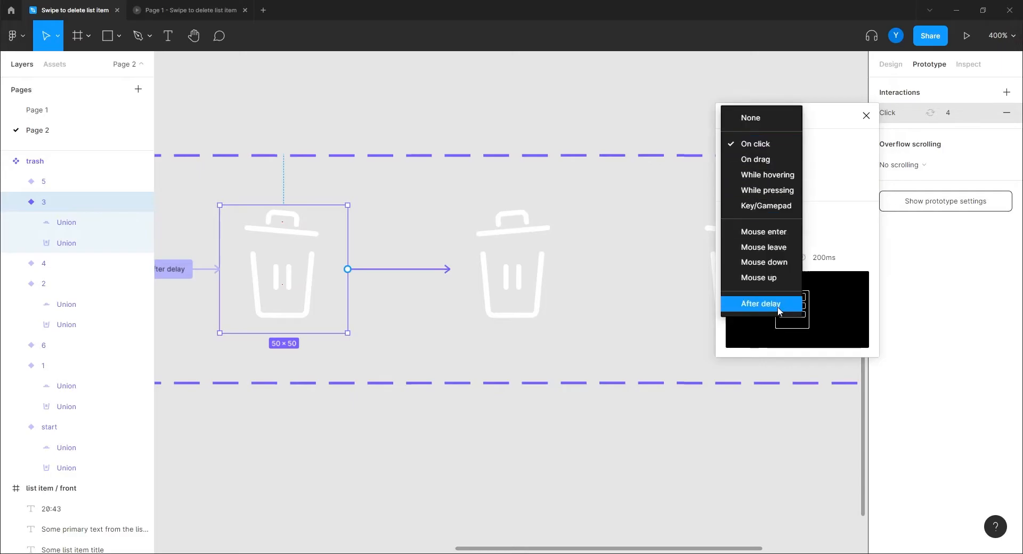
pyautogui.click(767, 303)
pyautogui.write('1')
pyautogui.press('Return')
# Step: Connect trash variant 4 to variant 5 with an After delay trigger of 1 ms
pyautogui.moveTo(640, 332); pyautogui.dragTo(949, 396)
pyautogui.hscroll(3, 322, 337)
pyautogui.click(219, 273)
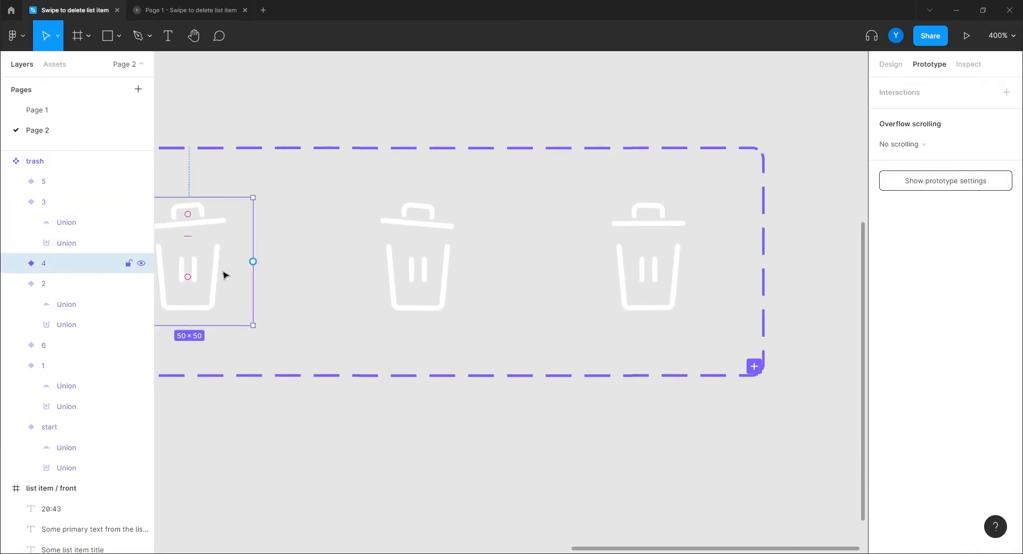
pyautogui.moveTo(253, 261); pyautogui.dragTo(425, 276)
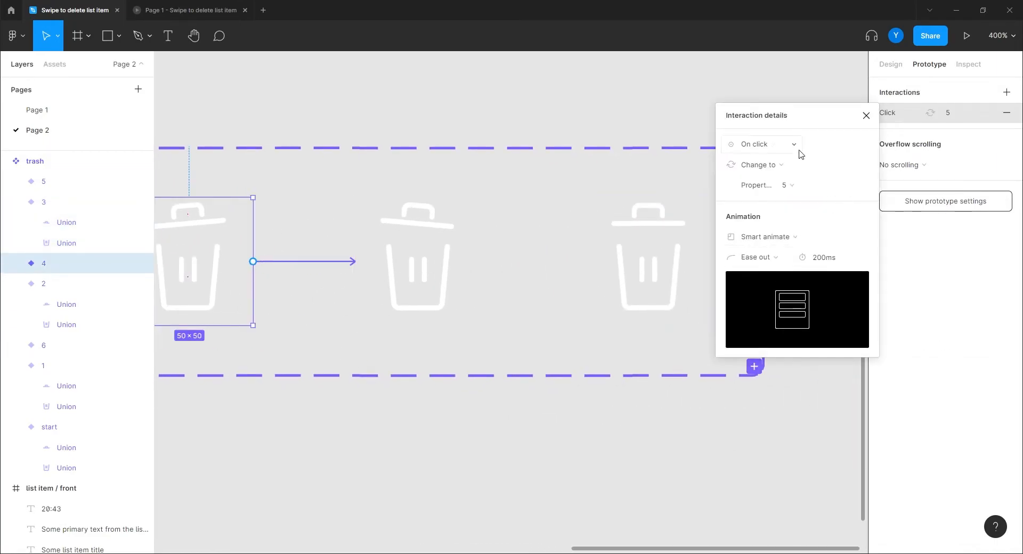
pyautogui.click(756, 144)
pyautogui.click(784, 303)
pyautogui.click(818, 144)
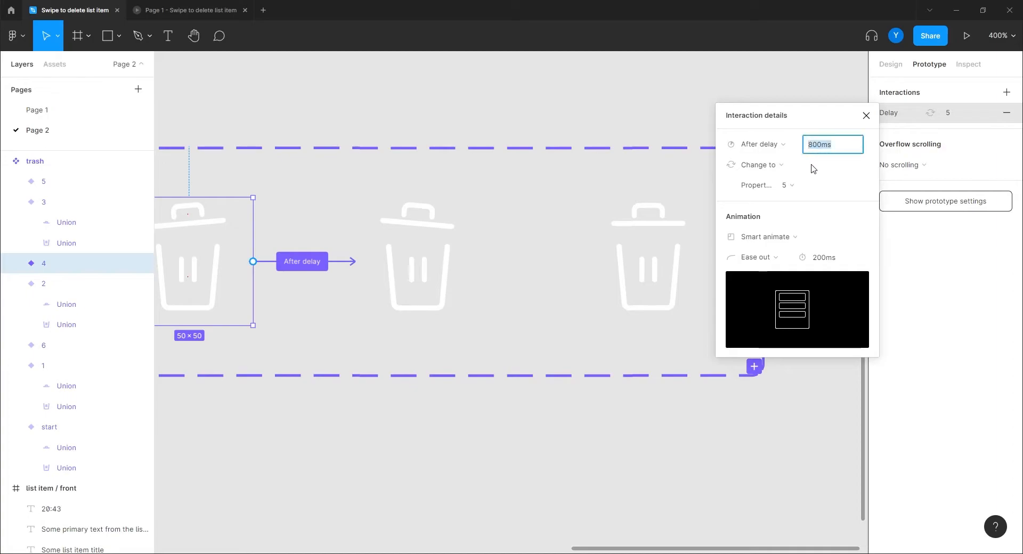
pyautogui.write('1')
pyautogui.press('Return')
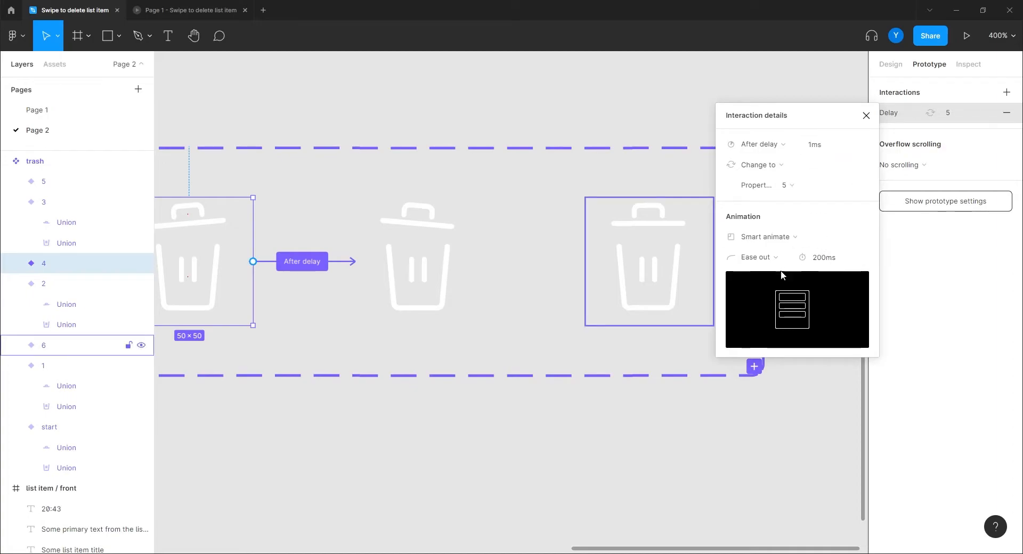
# Step: Connect trash variant 5 to variant 6 with an After delay trigger of 1 ms
pyautogui.click(447, 278)
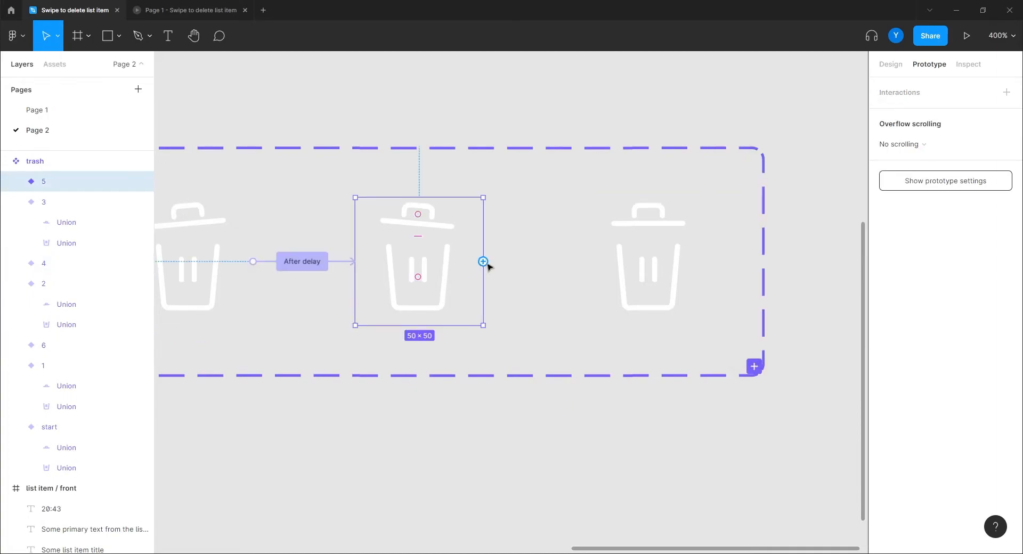
pyautogui.moveTo(484, 261); pyautogui.dragTo(613, 259)
pyautogui.click(793, 151)
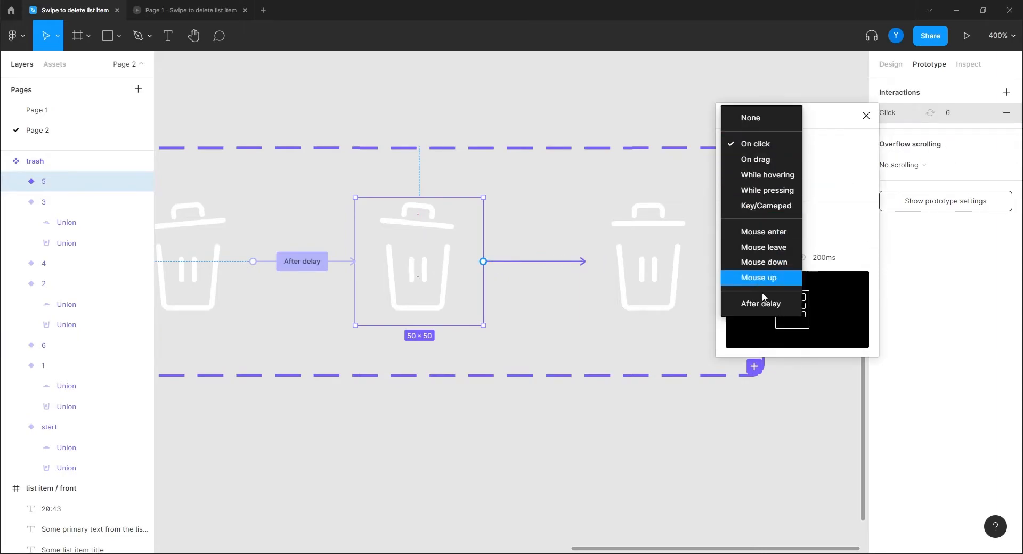
pyautogui.click(760, 305)
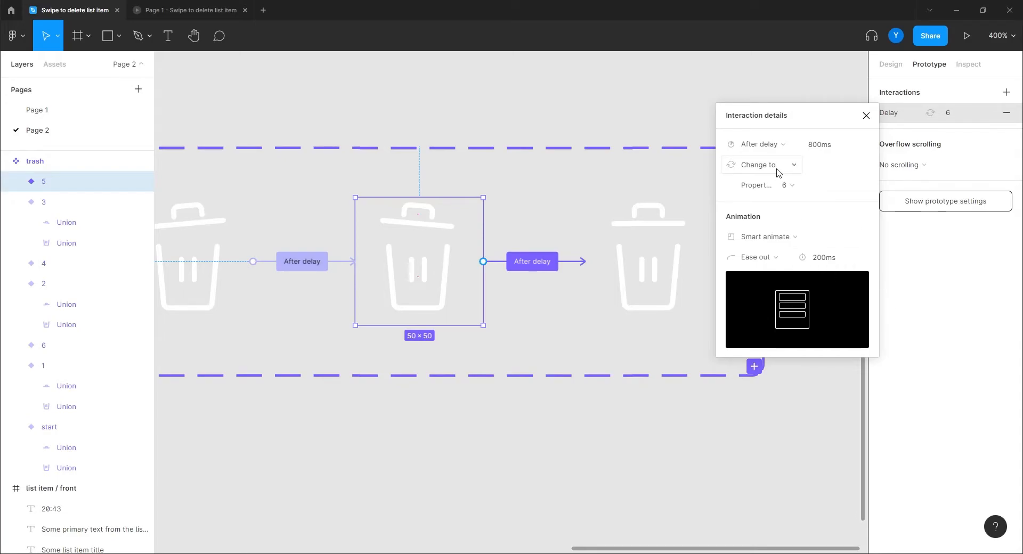
pyautogui.click(818, 154)
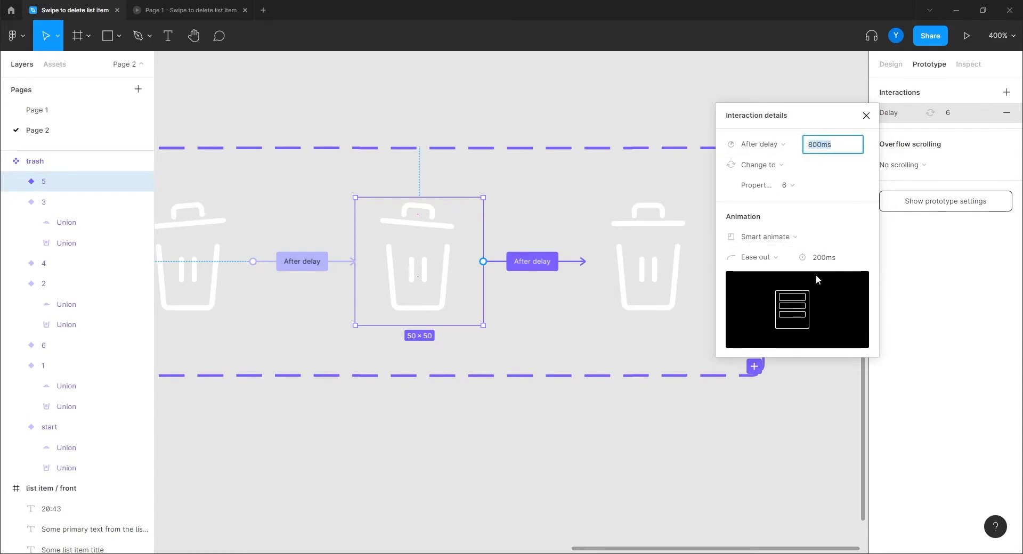
pyautogui.write('1')
pyautogui.press('Return')
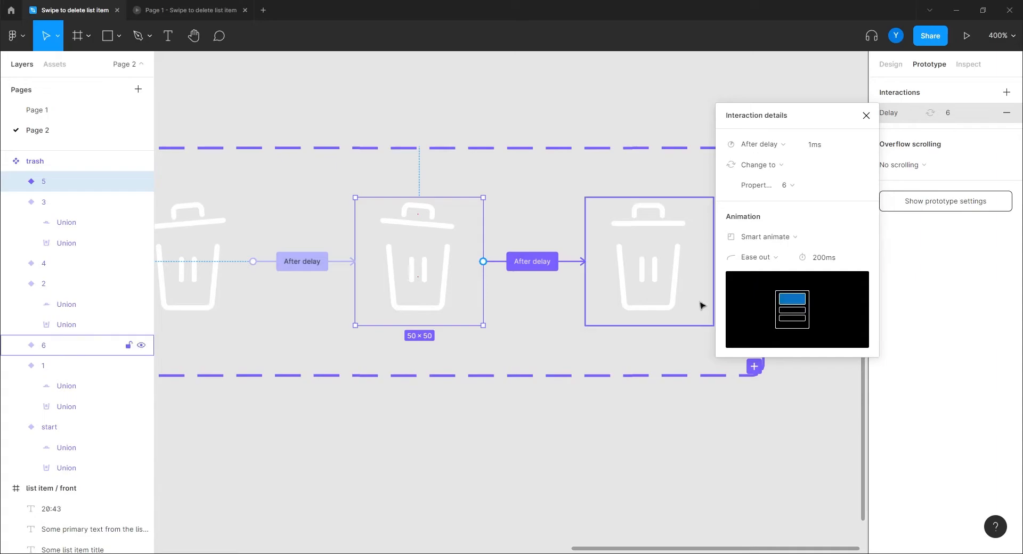
# Step: Connect trash variant 6 back to the start variant with a prototype interaction
pyautogui.scroll(-5, 507, 384)
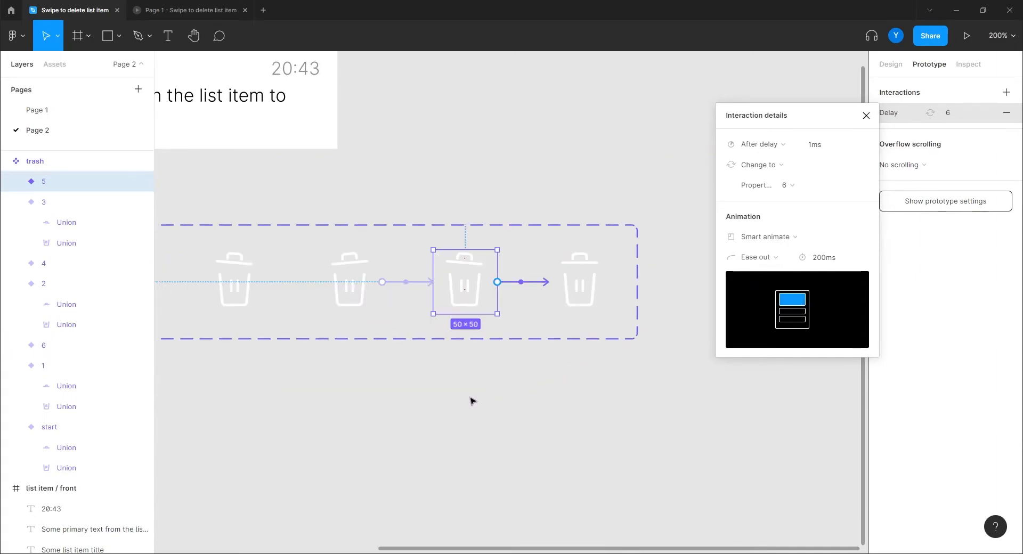
pyautogui.scroll(-2, 512, 379)
pyautogui.hscroll(2, 570, 315)
pyautogui.click(621, 245)
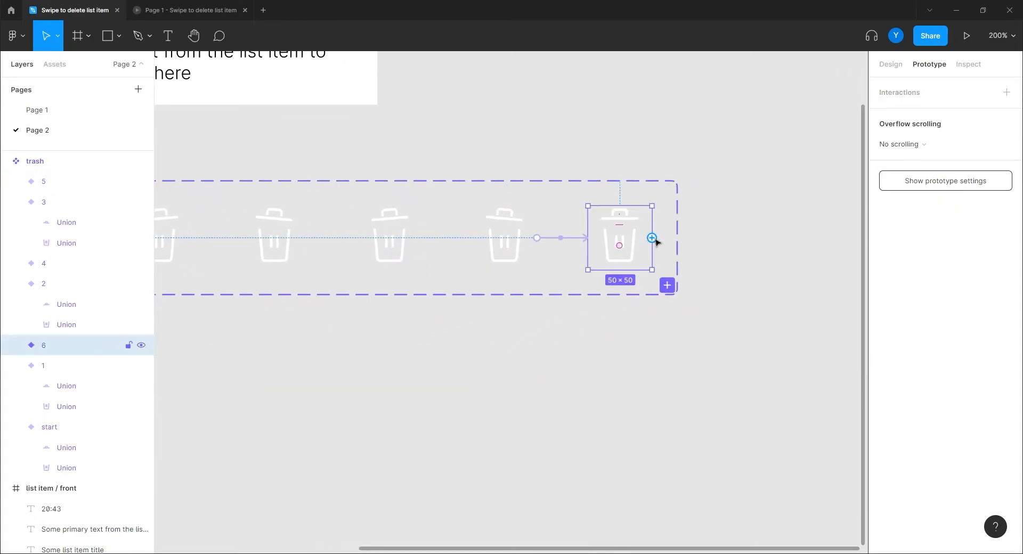
pyautogui.moveTo(652, 237); pyautogui.dragTo(335, 237)
pyautogui.moveTo(716, 322); pyautogui.dragTo(575, 312)
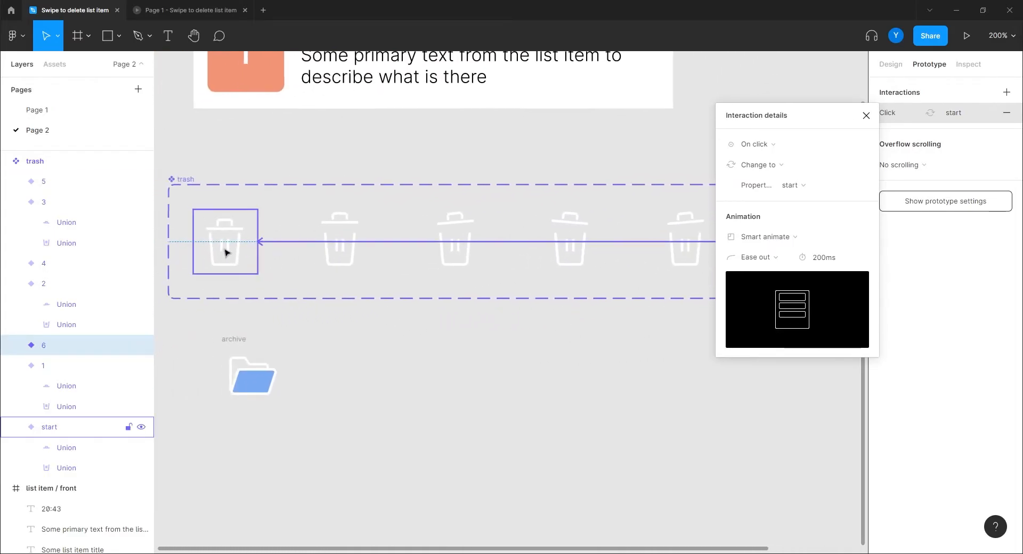
# Step: Set the trigger of variant 6's interaction to After delay with a delay of 100 ms
pyautogui.click(767, 145)
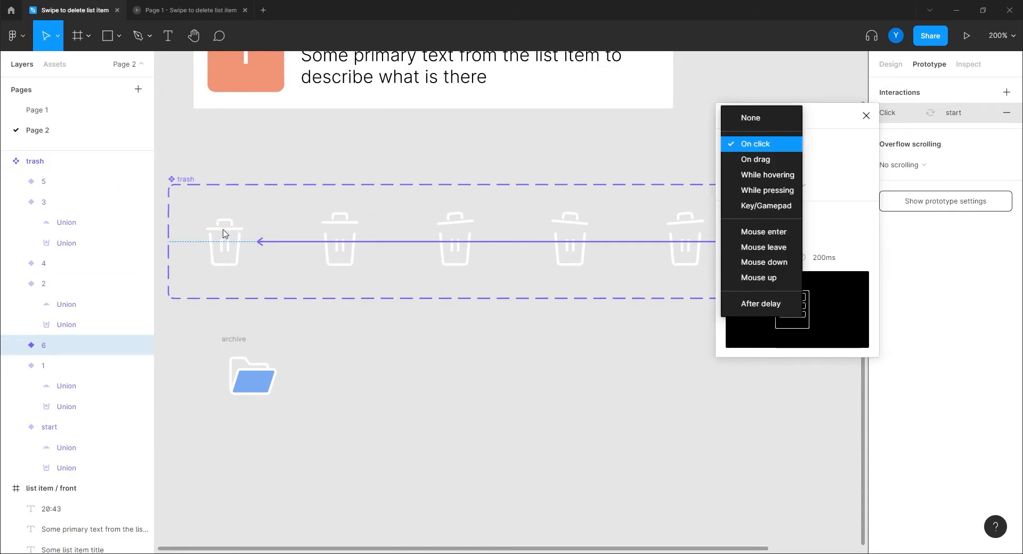
pyautogui.click(765, 305)
pyautogui.click(830, 147)
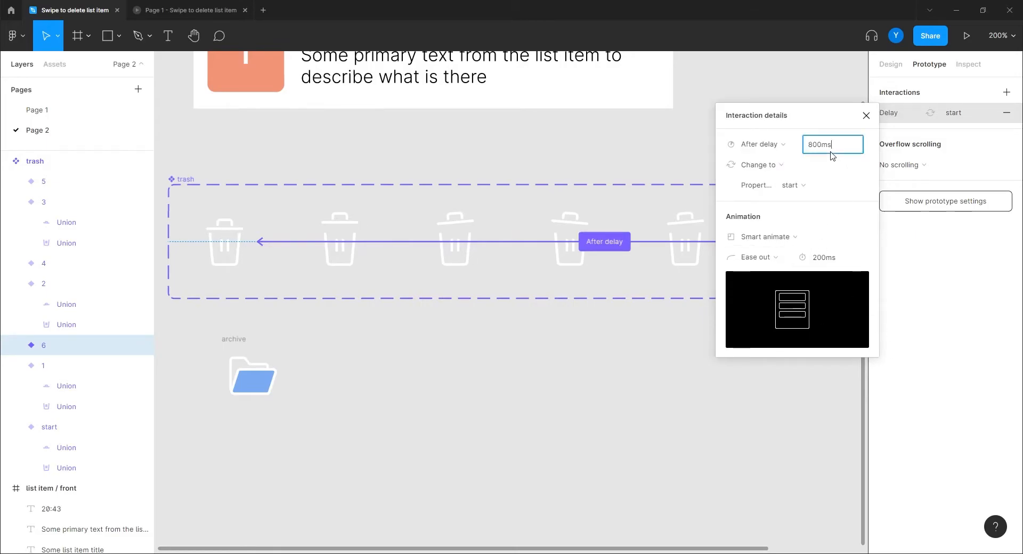
pyautogui.moveTo(859, 291)
pyautogui.write('100')
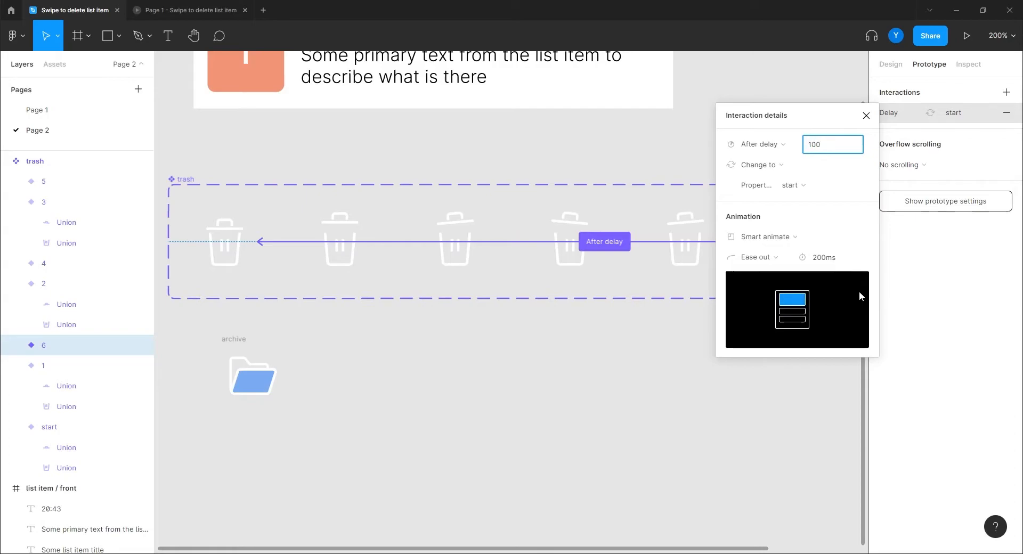
pyautogui.press('Return')
# Step: Set variant 6's animation to Ease out back easing with a duration of 300 ms
pyautogui.click(756, 257)
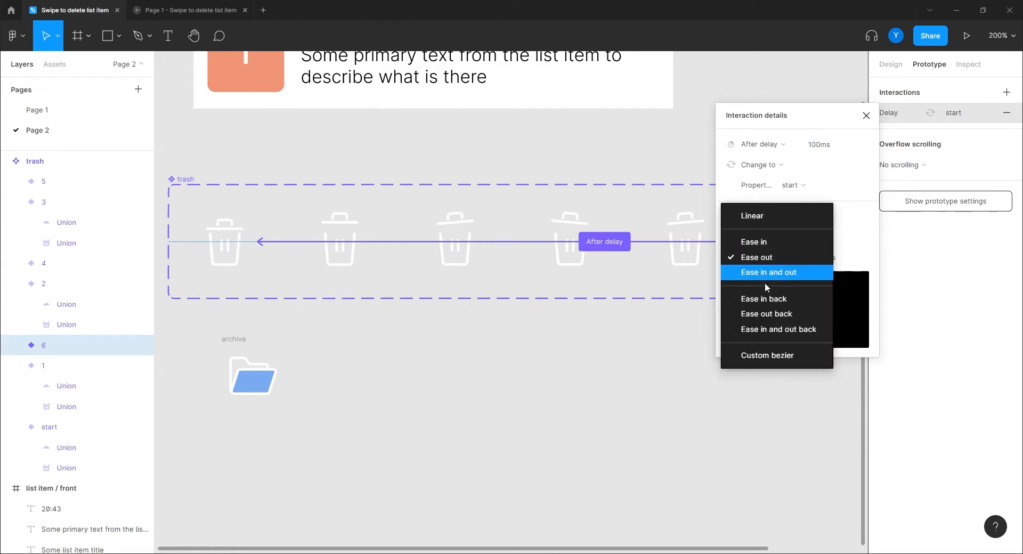
pyautogui.click(767, 314)
pyautogui.moveTo(833, 137); pyautogui.dragTo(955, 175)
pyautogui.click(947, 294)
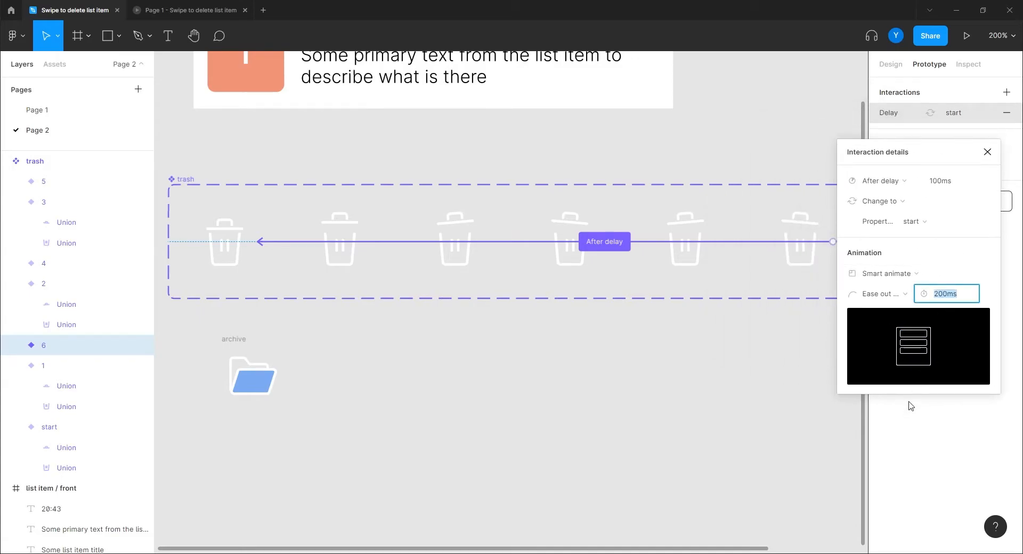
pyautogui.write('300')
pyautogui.press('Return')
# Step: Add a new iPhone 13 mini frame to the page
pyautogui.moveTo(614, 370); pyautogui.dragTo(427, 420)
pyautogui.hotkey('ctrl', '-')
pyautogui.moveTo(596, 395); pyautogui.dragTo(482, 383)
pyautogui.click(363, 371)
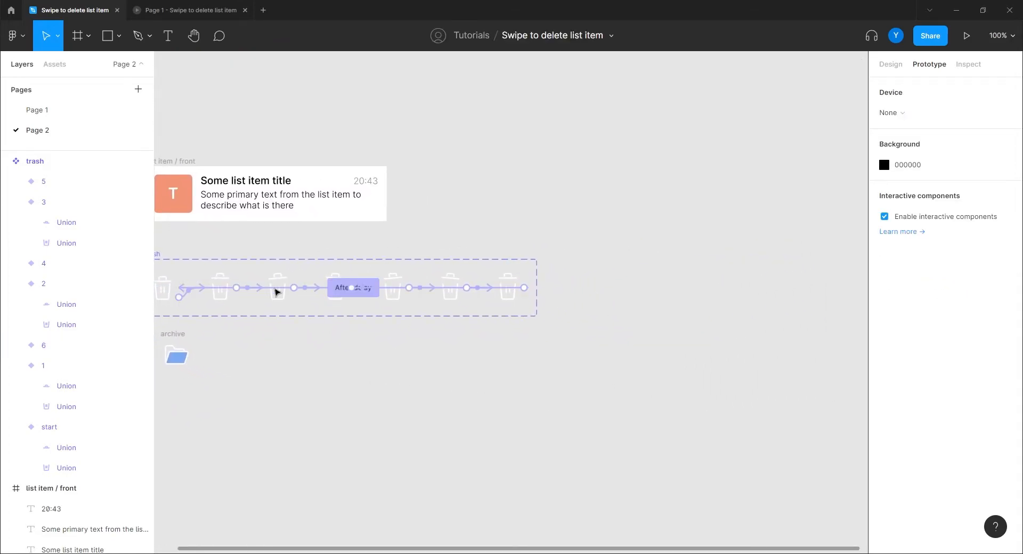
pyautogui.click(79, 35)
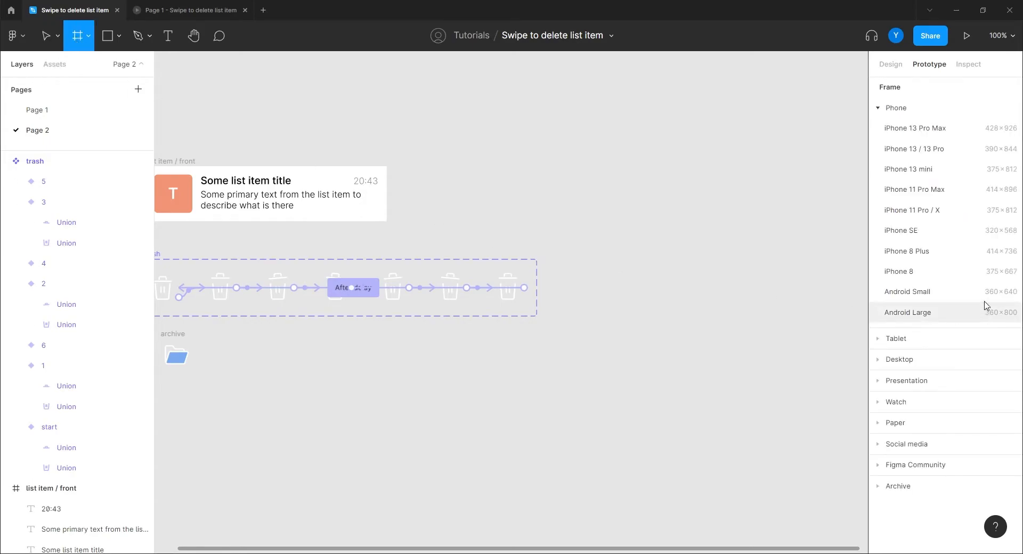
pyautogui.click(956, 170)
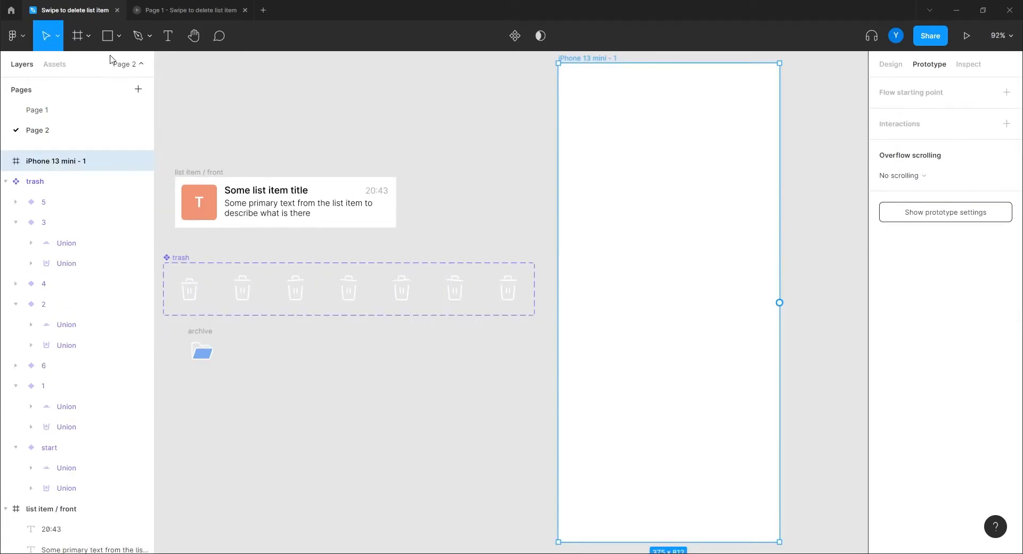
# Step: Draw a full-width frame of about 375 × 202 inside the phone frame and fill it with the archive folder's blue, 7AAAF2
pyautogui.click(78, 38)
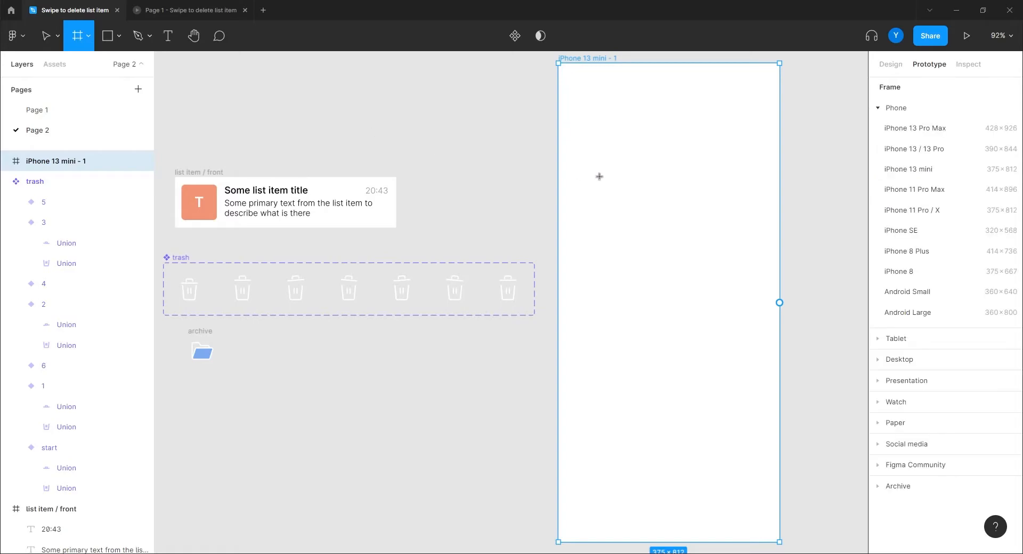
pyautogui.moveTo(558, 195); pyautogui.dragTo(780, 314)
pyautogui.click(901, 69)
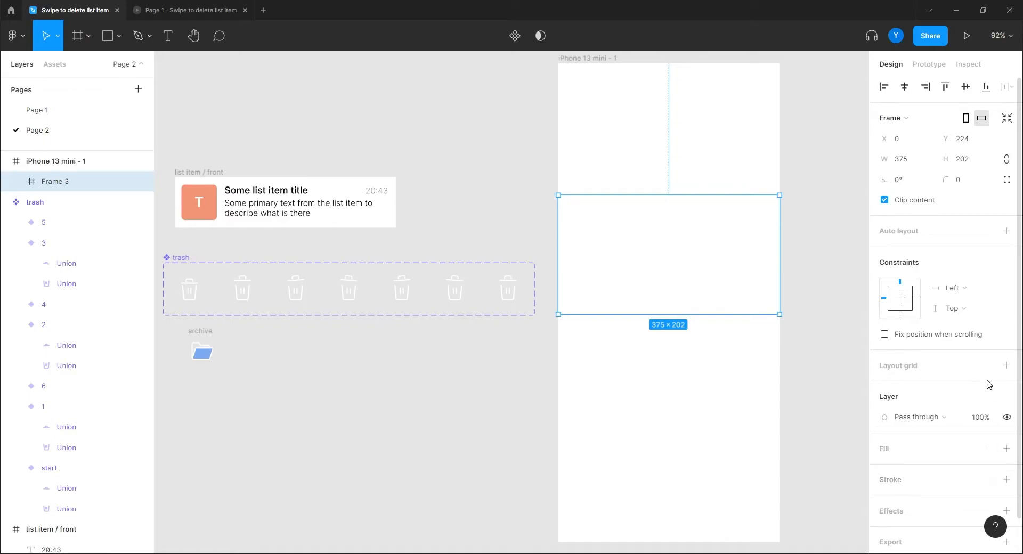
pyautogui.scroll(-1, 978, 342)
pyautogui.click(1006, 412)
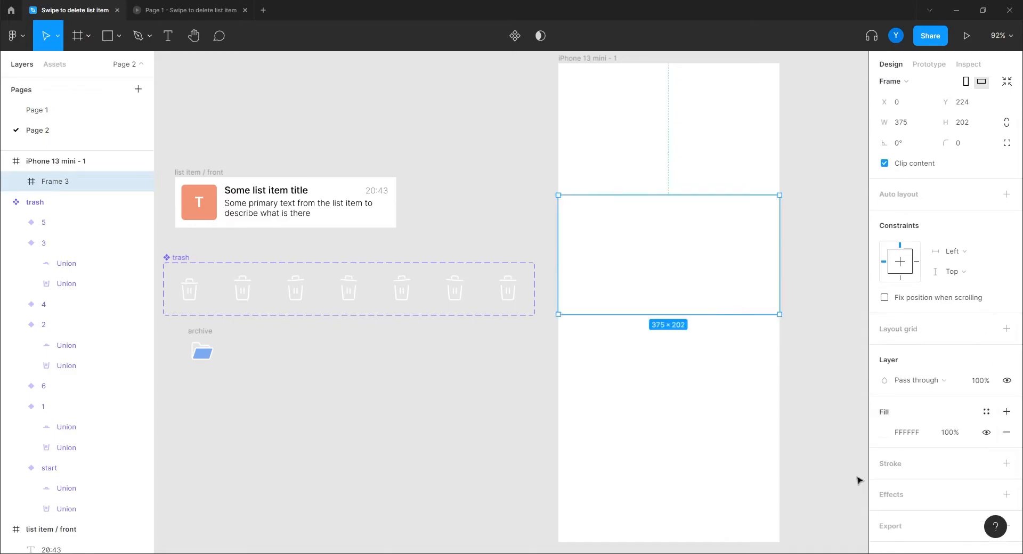
pyautogui.moveTo(353, 453); pyautogui.dragTo(419, 411)
pyautogui.press('i')
pyautogui.click(269, 307)
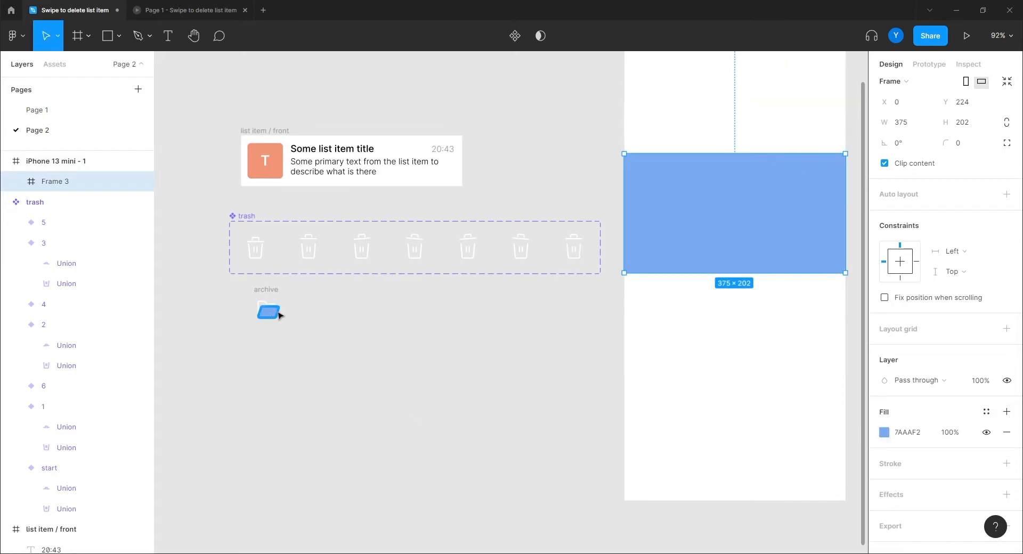
# Step: Copy the start trash variant and paste it as an instance into the blue frame
pyautogui.click(252, 245)
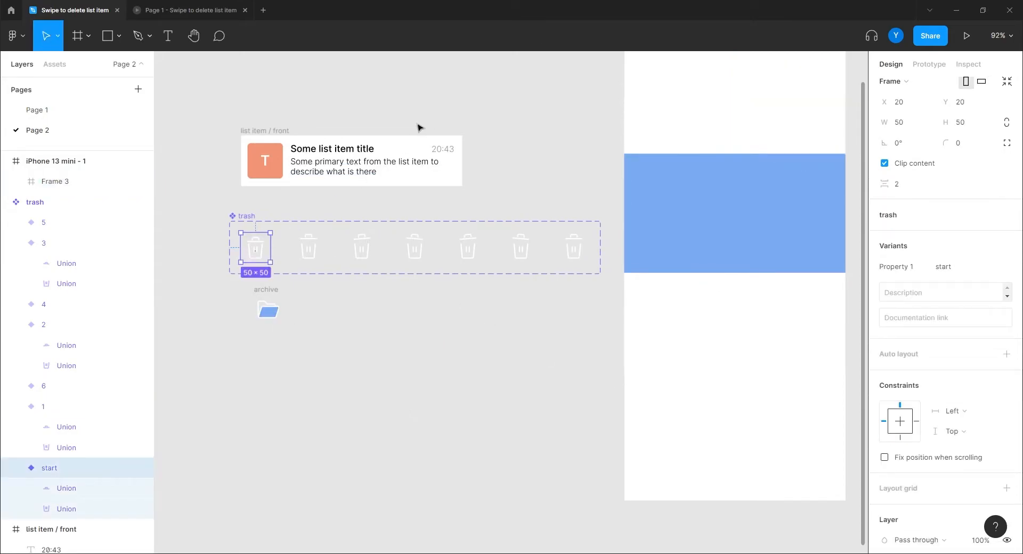
pyautogui.click(655, 195)
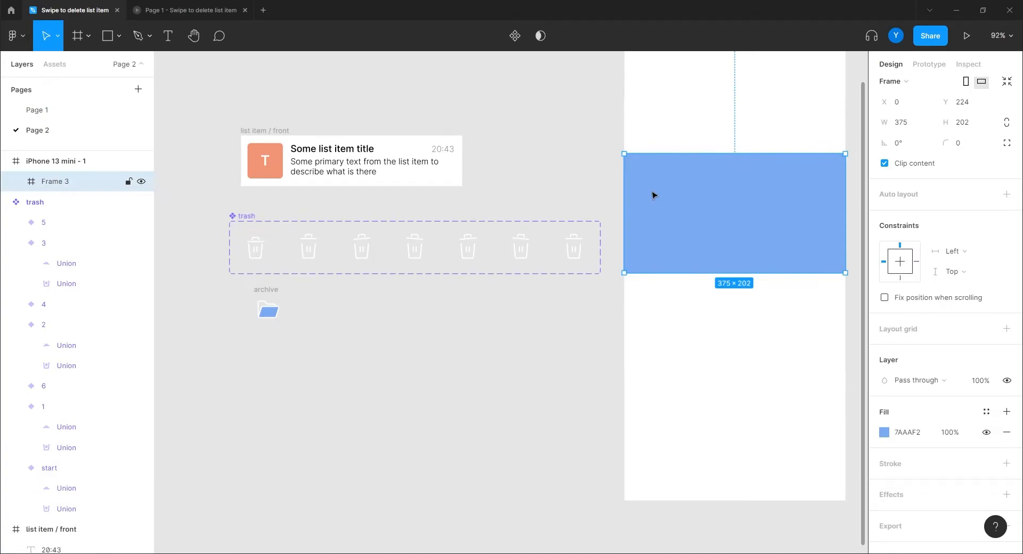
pyautogui.hotkey('ctrl', 'v')
# Step: Select the iPhone 13 mini frame and launch its prototype preview to test the trash icon animation
pyautogui.click(578, 164)
pyautogui.moveTo(581, 155); pyautogui.dragTo(437, 251)
pyautogui.click(525, 113)
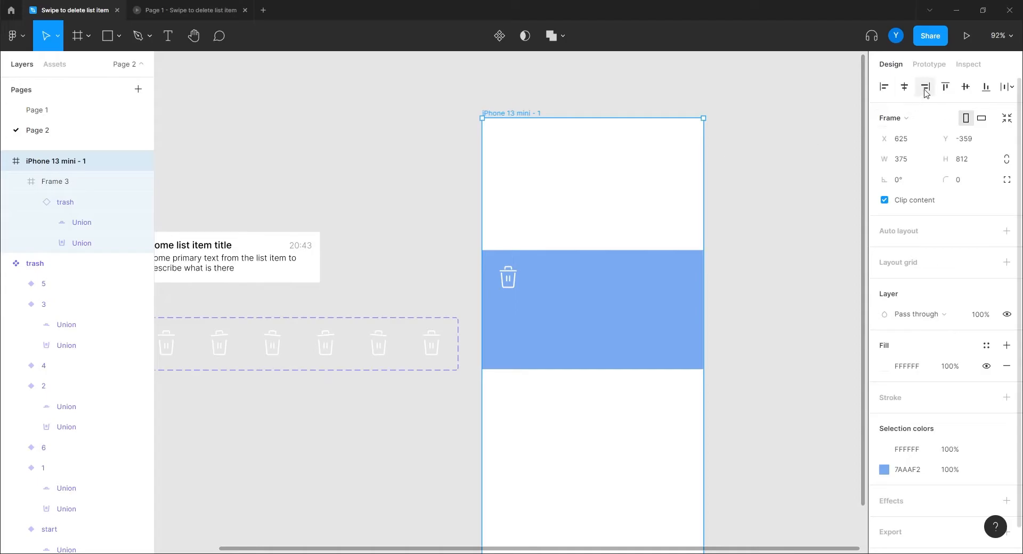
pyautogui.click(966, 36)
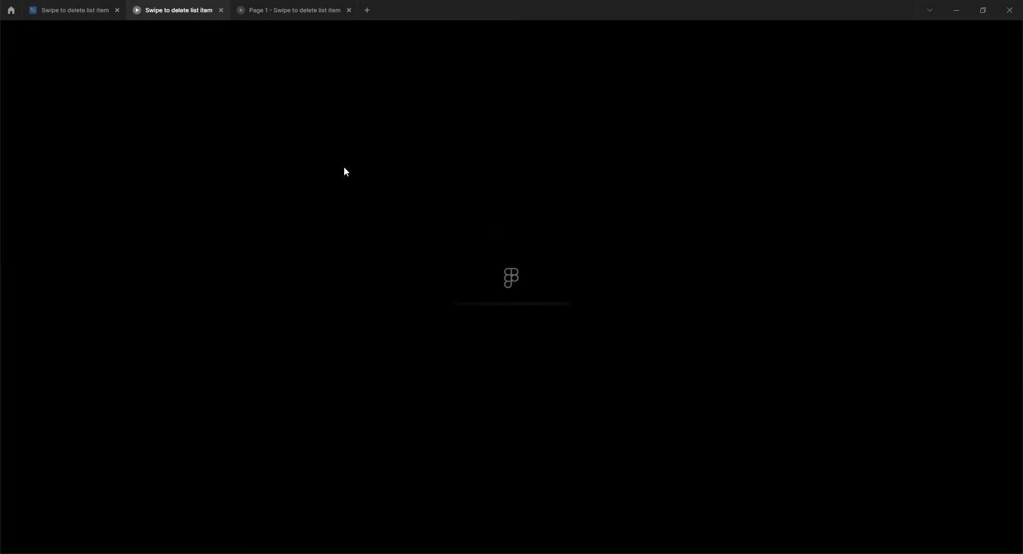
# Step: Close the outdated Page 1 preview and return to the trash variants in the design file
pyautogui.click(349, 11)
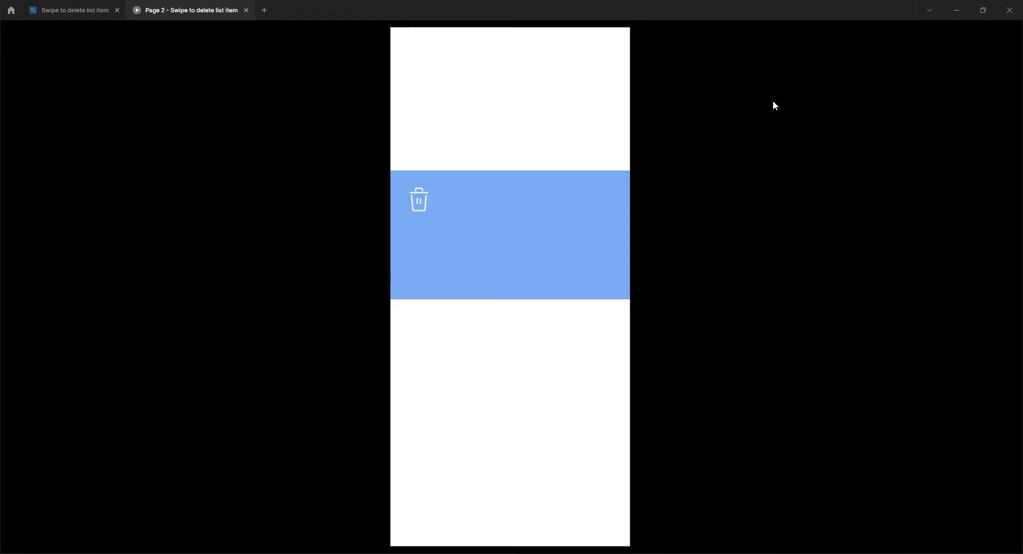
pyautogui.click(74, 12)
pyautogui.moveTo(368, 372); pyautogui.dragTo(651, 293)
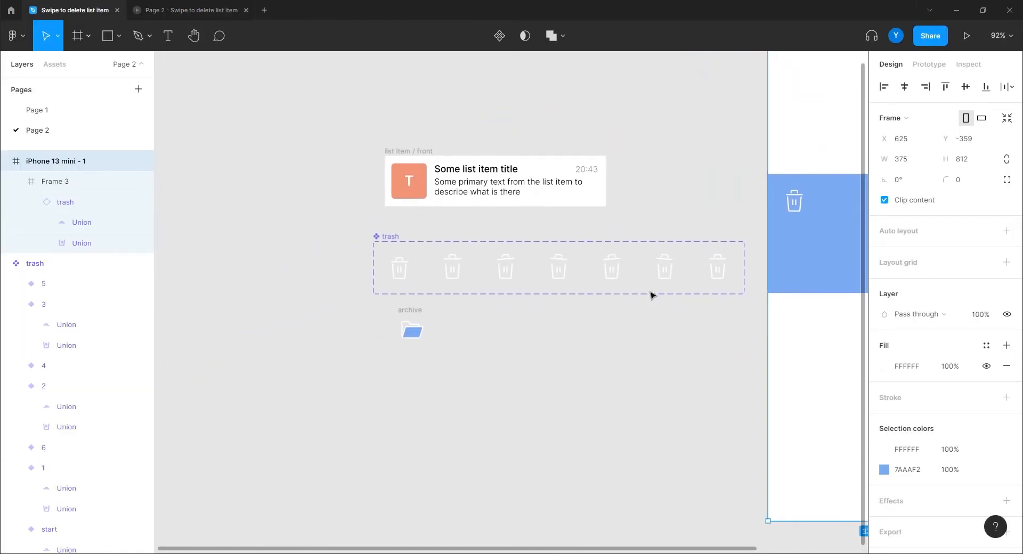
pyautogui.scroll(5, 510, 318)
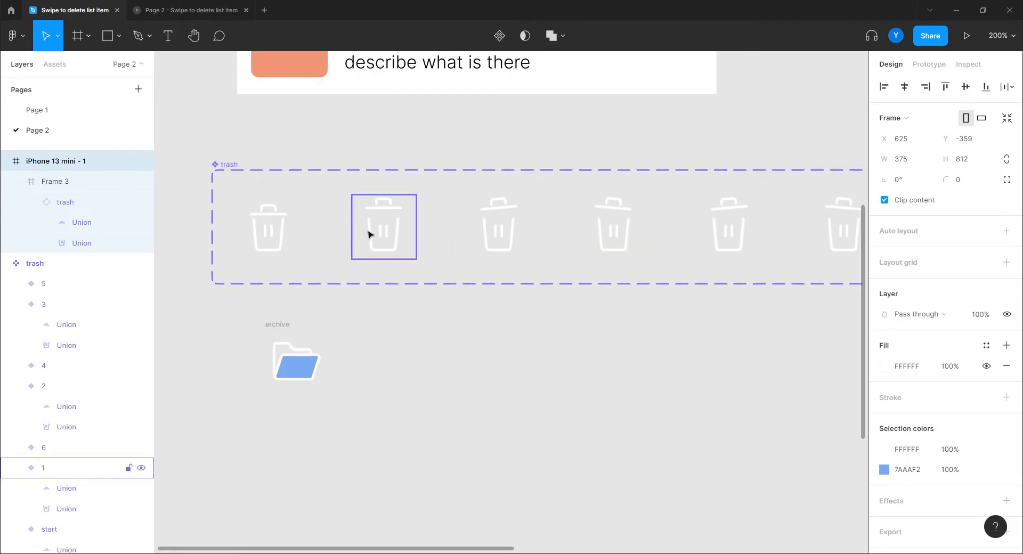
# Step: Set the animation duration of the start trash variant's delayed transition to variant 1 to 200 ms
pyautogui.click(255, 230)
pyautogui.click(929, 64)
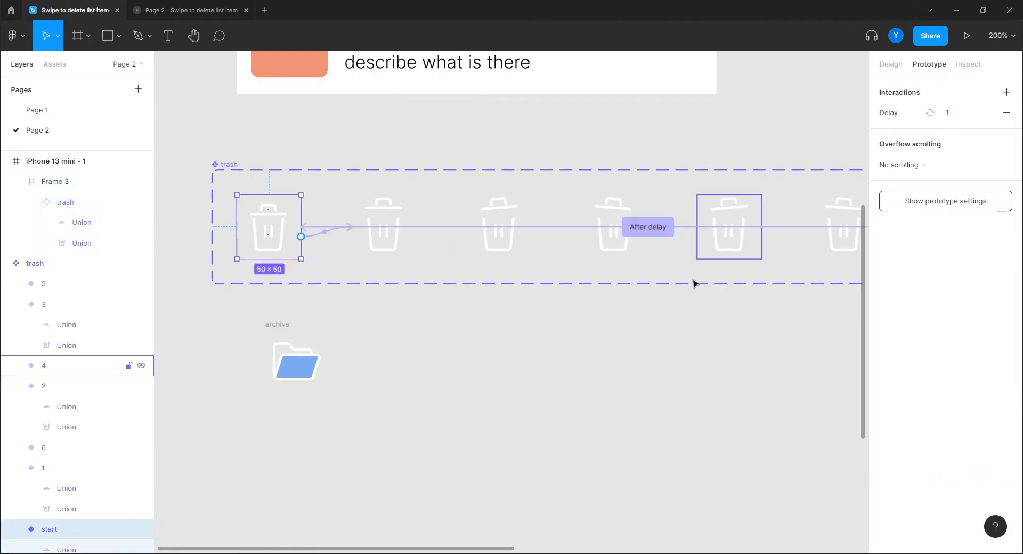
pyautogui.click(335, 230)
pyautogui.click(826, 258)
pyautogui.write('200')
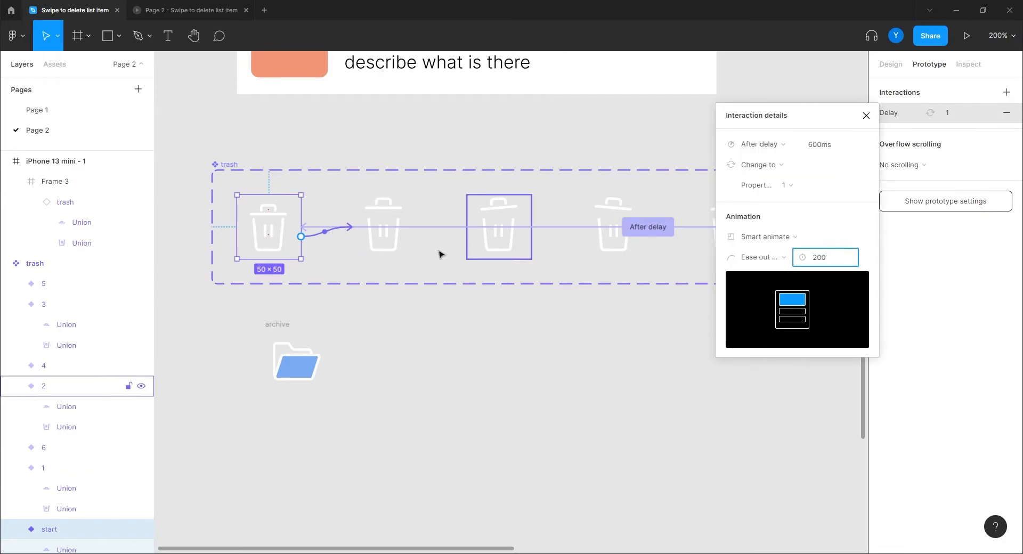
# Step: Change the animation duration of the transition from trash variant 1 to variant 2
pyautogui.click(384, 239)
pyautogui.click(463, 234)
pyautogui.click(841, 262)
pyautogui.write('1')
# Step: Set the animation duration of the transition from trash variant 2 to variant 3 to 100 ms
pyautogui.click(506, 250)
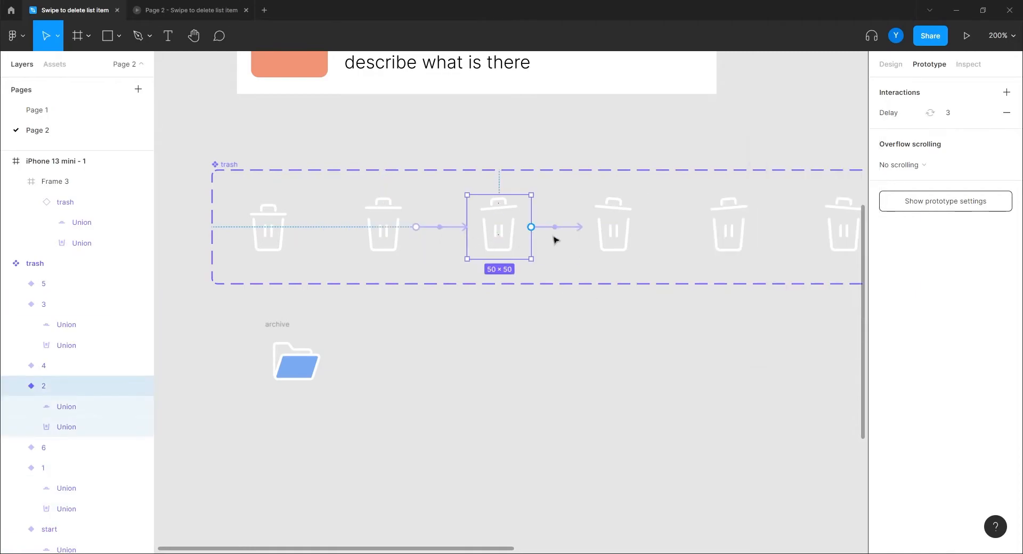
pyautogui.click(554, 237)
pyautogui.click(559, 229)
pyautogui.click(503, 248)
pyautogui.click(561, 229)
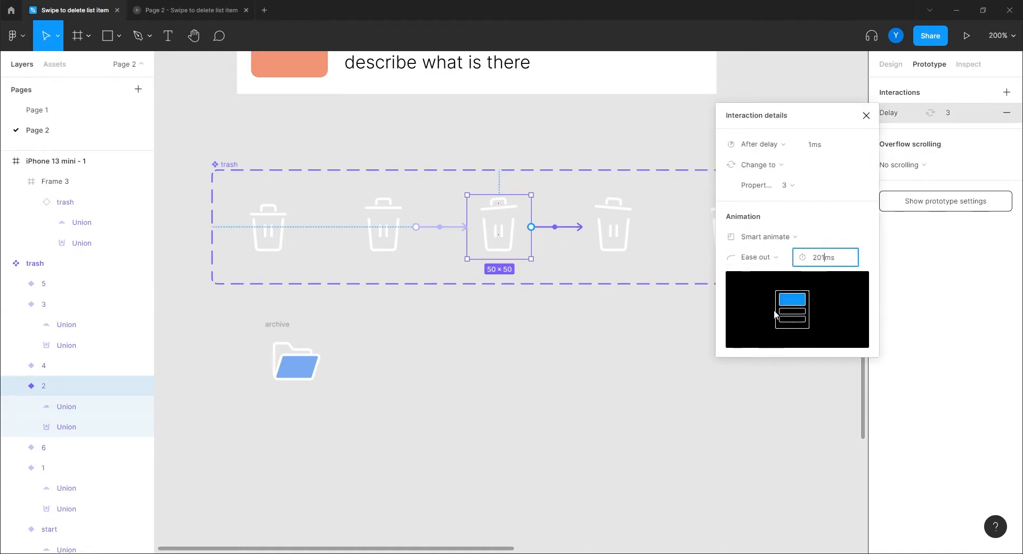
pyautogui.press('BackSpace')
pyautogui.press('BackSpace')
pyautogui.press('BackSpace')
pyautogui.write('100')
# Step: Set the animation duration of the transition from trash variant 3 to variant 4 to 100 ms
pyautogui.moveTo(597, 346); pyautogui.dragTo(352, 377)
pyautogui.click(368, 250)
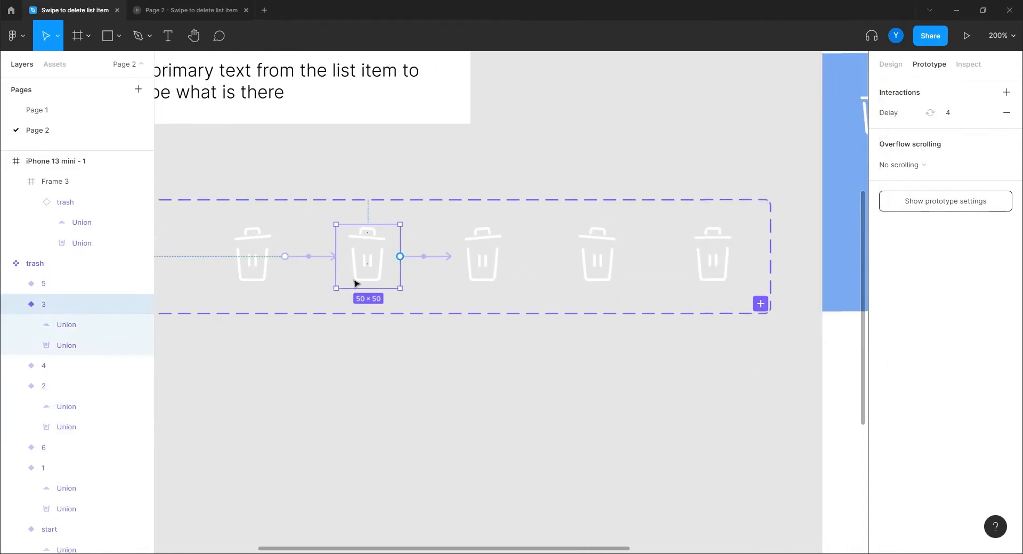
pyautogui.click(423, 257)
pyautogui.click(822, 260)
pyautogui.write('100')
pyautogui.press('Return')
# Step: Set the animation durations of the transitions leaving trash variants 4 and 5 to 100 ms each
pyautogui.moveTo(595, 388); pyautogui.dragTo(397, 394)
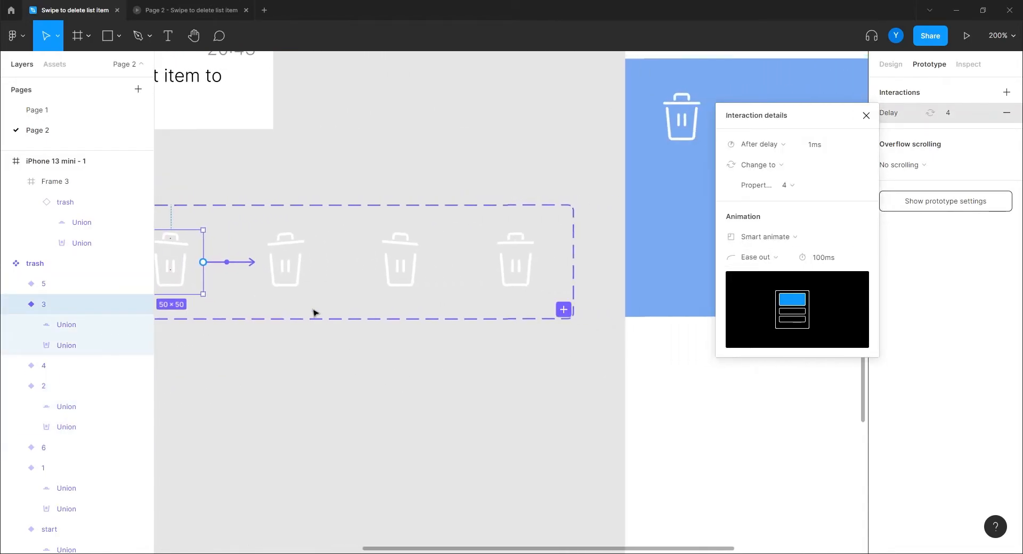
pyautogui.click(287, 269)
pyautogui.click(351, 264)
pyautogui.write('100')
pyautogui.click(402, 265)
pyautogui.click(461, 263)
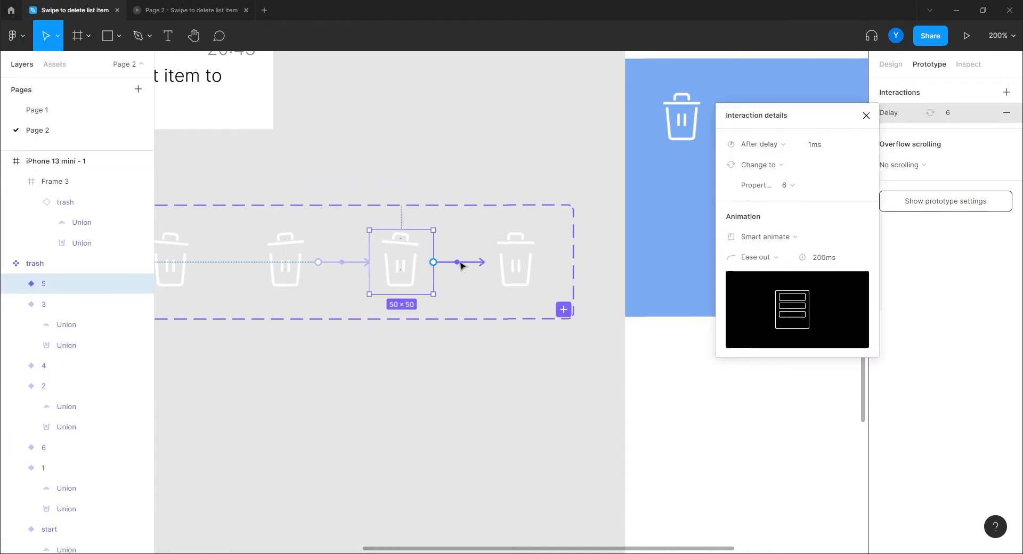
pyautogui.click(821, 257)
pyautogui.write('100')
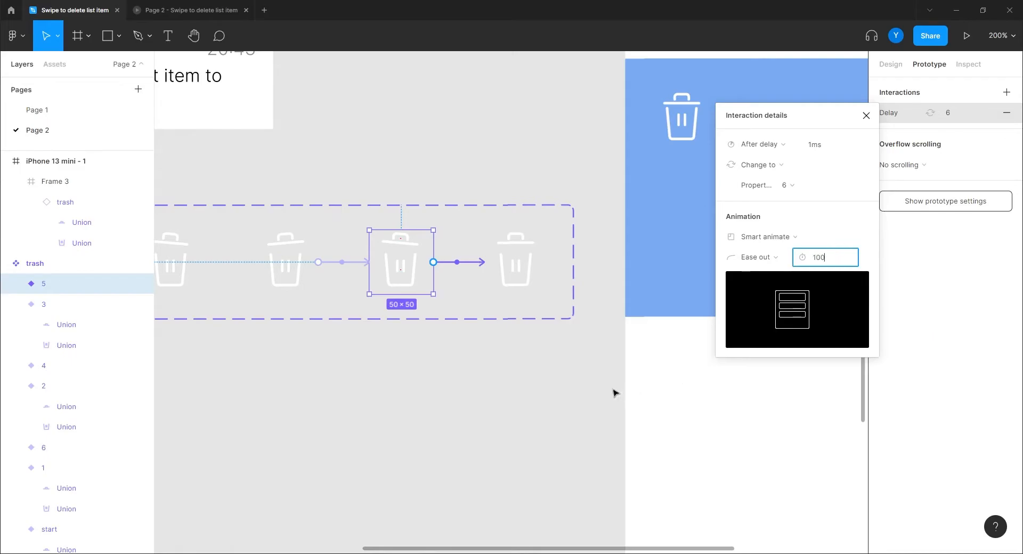
# Step: Set the animation duration of the transition from trash variant 6 back to the start variant to 200 ms
pyautogui.click(543, 262)
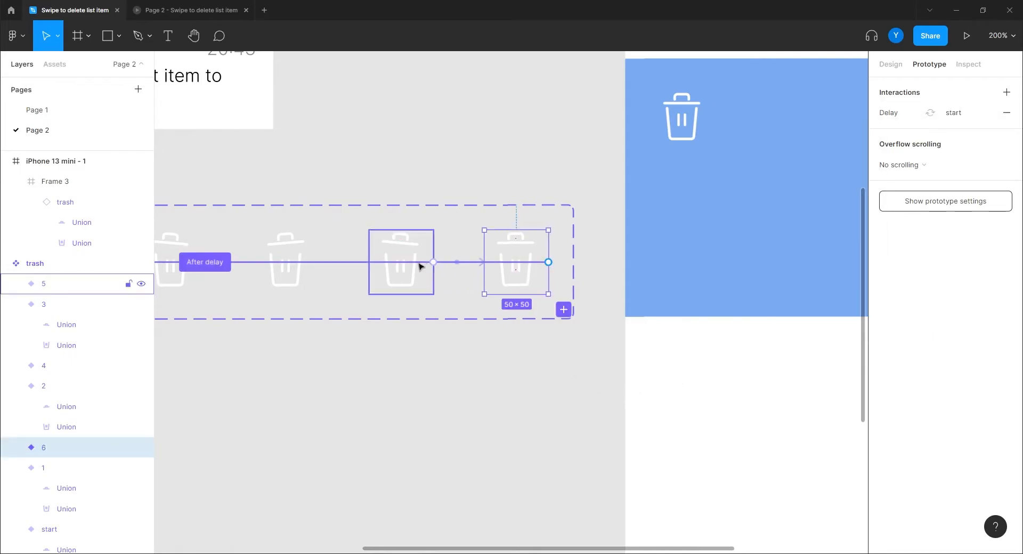
pyautogui.click(211, 262)
pyautogui.click(825, 257)
pyautogui.write('200')
pyautogui.press('Return')
pyautogui.hscroll(-5, 728, 420)
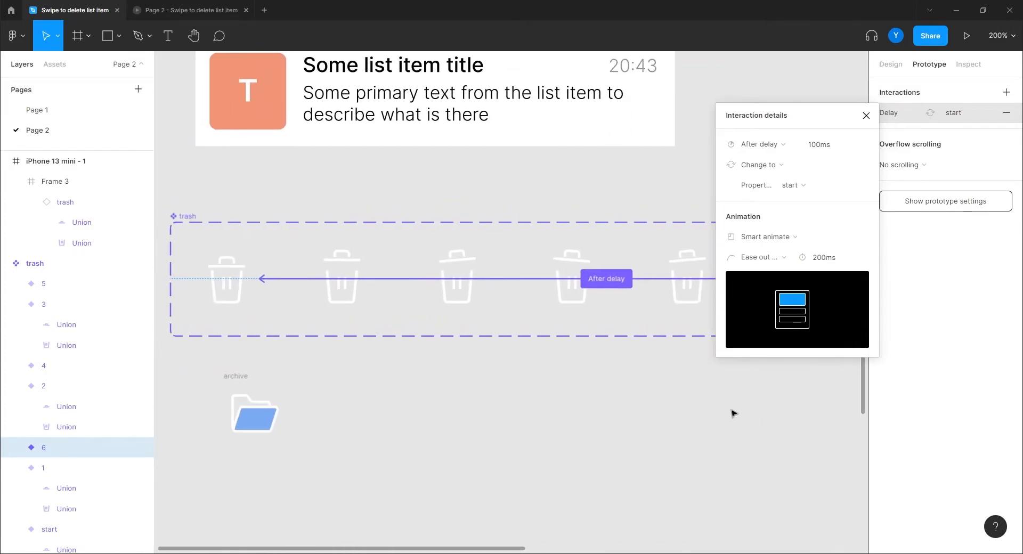
# Step: Check the trash animation in the open Page 2 preview and return to the design file
pyautogui.click(186, 10)
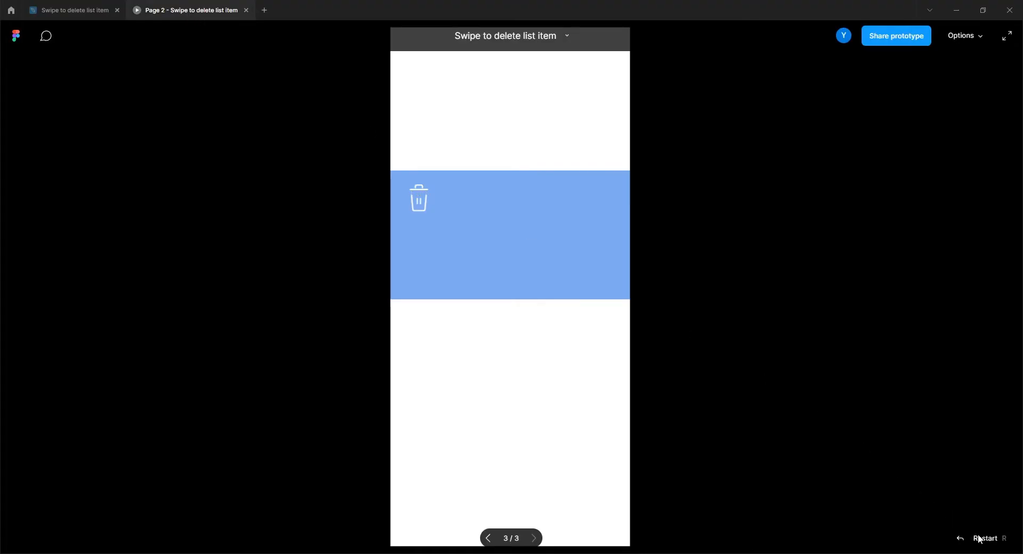
pyautogui.click(962, 538)
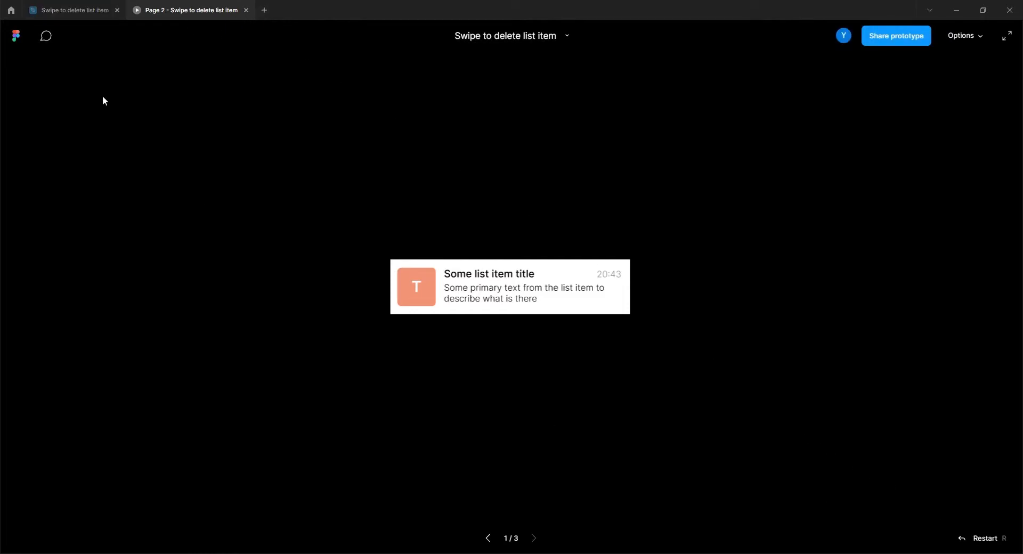
pyautogui.click(92, 15)
# Step: Make the iPhone 13 mini frame a flow starting point and launch its preview to watch the trash animation
pyautogui.moveTo(525, 404); pyautogui.dragTo(359, 399)
pyautogui.hotkey('ctrl', '-')
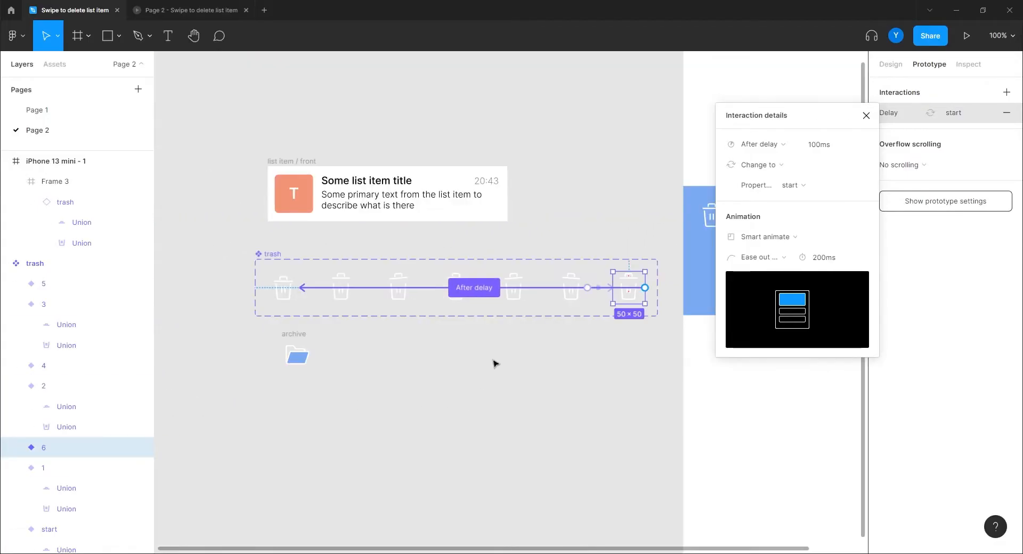
pyautogui.hotkey('ctrl', '-')
pyautogui.click(448, 198)
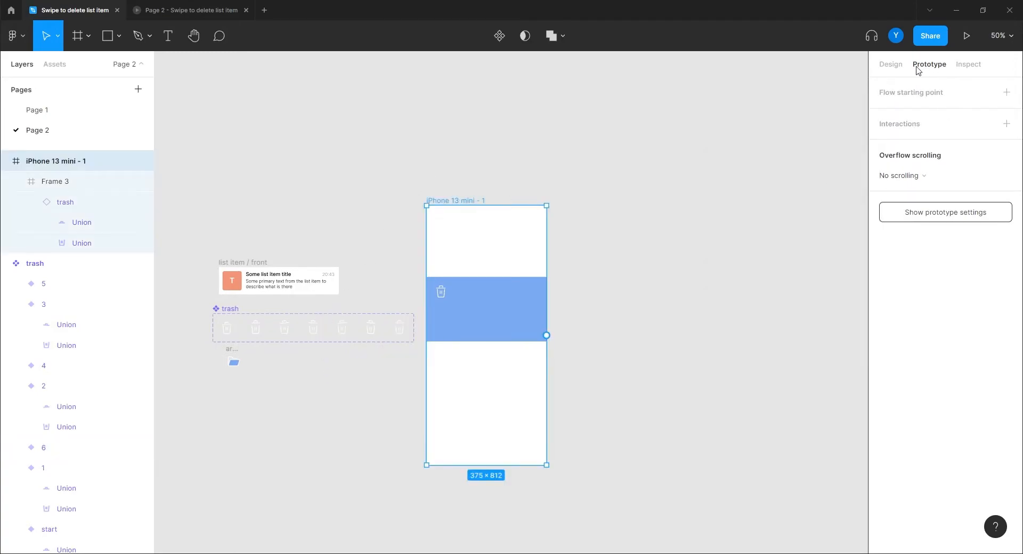
pyautogui.click(1006, 92)
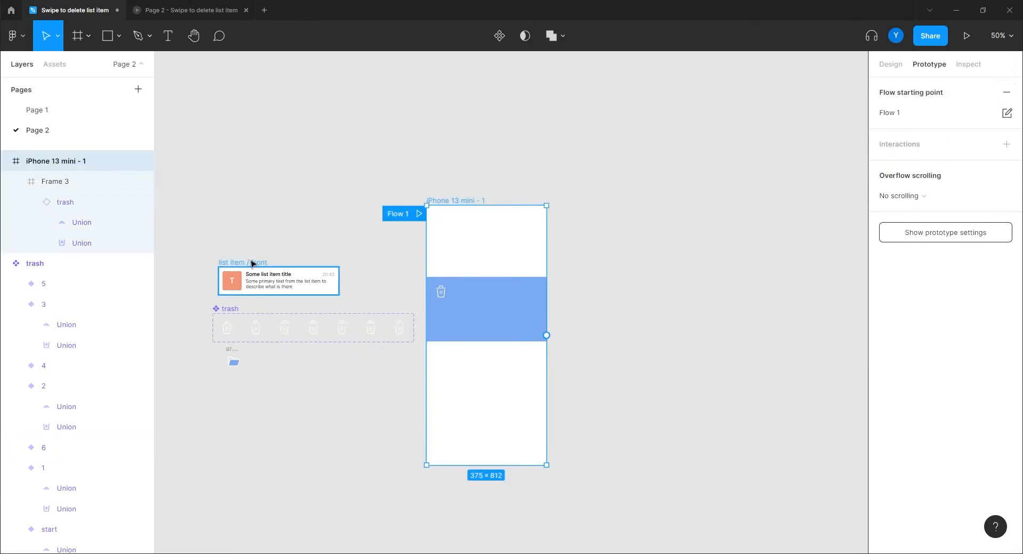
pyautogui.click(419, 213)
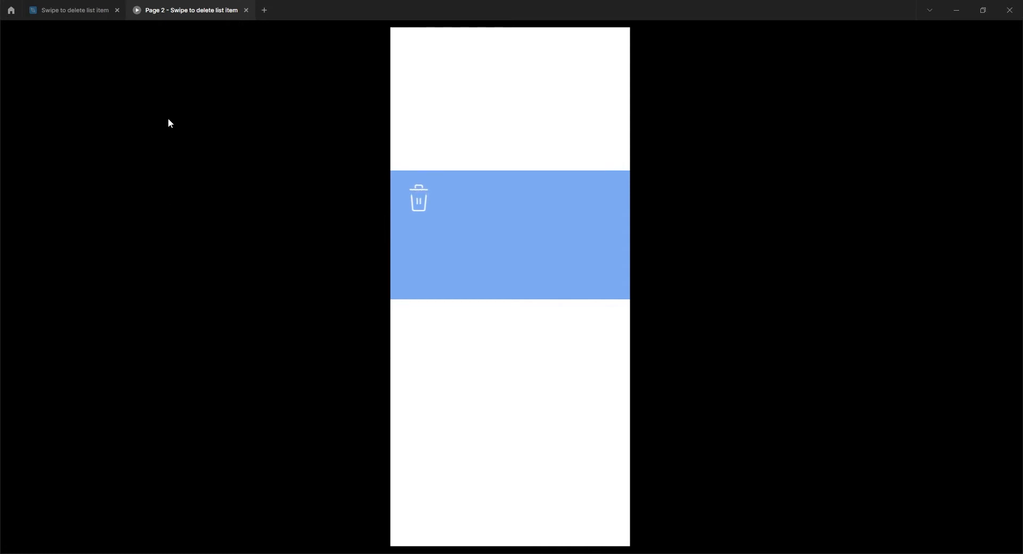
# Step: Return to the design file and move the archive frame slightly farther below the trash component set
pyautogui.click(82, 11)
pyautogui.scroll(-5, 366, 358)
pyautogui.hscroll(-5, 366, 358)
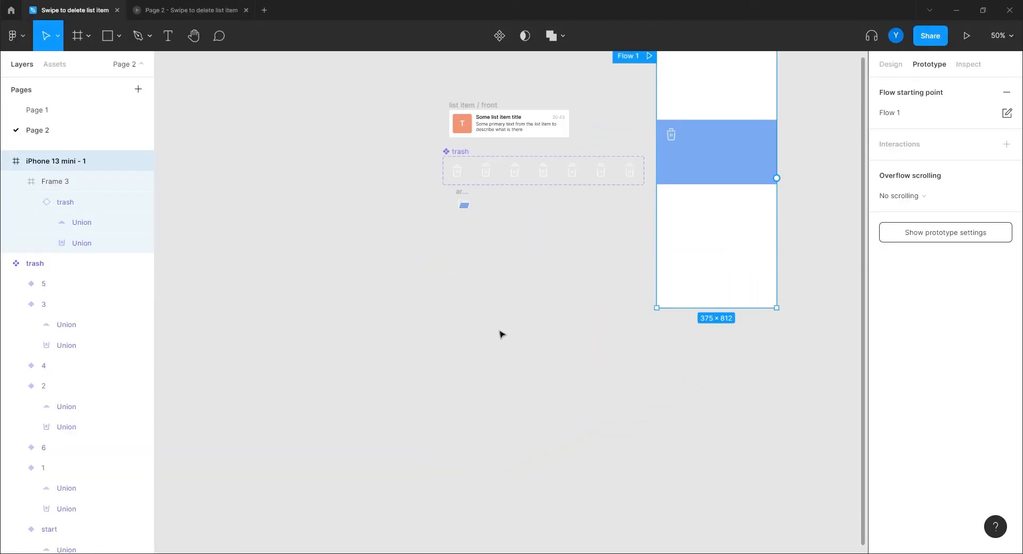
pyautogui.click(478, 301)
pyautogui.hotkey('shift', '0')
pyautogui.moveTo(513, 238); pyautogui.dragTo(549, 416)
pyautogui.hotkey('ctrl', '+')
pyautogui.moveTo(477, 360); pyautogui.dragTo(594, 416)
pyautogui.moveTo(487, 309); pyautogui.dragTo(464, 337)
pyautogui.scroll(-3, 354, 391)
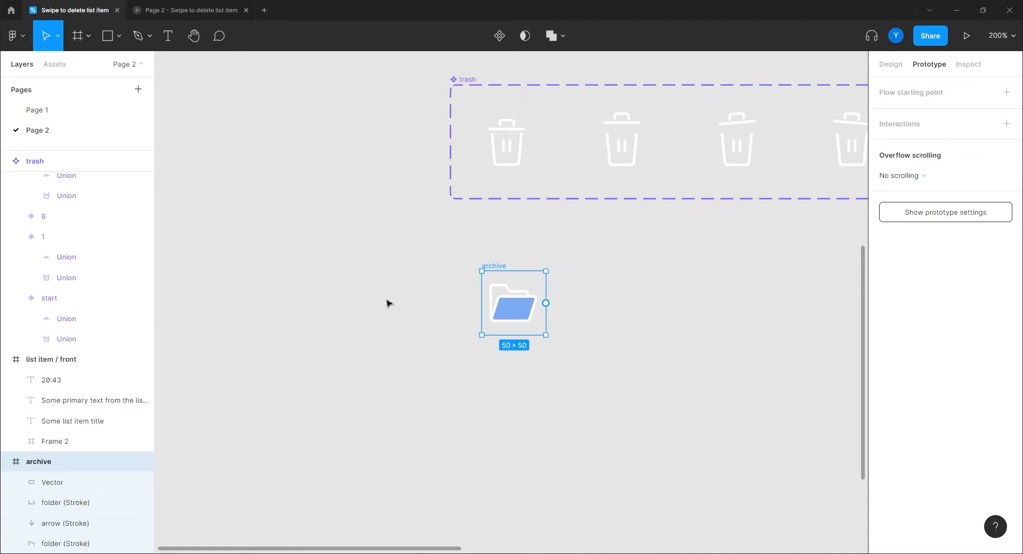
# Step: Rename the archive frame to "archive / start"
pyautogui.doubleClick(37, 463)
pyautogui.click(64, 463)
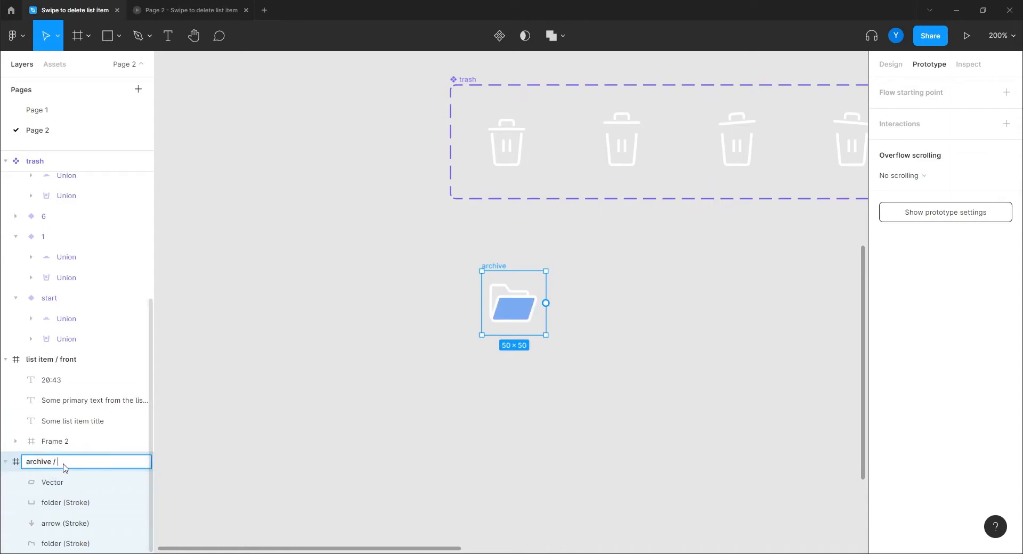
pyautogui.write('/ start')
pyautogui.press('Return')
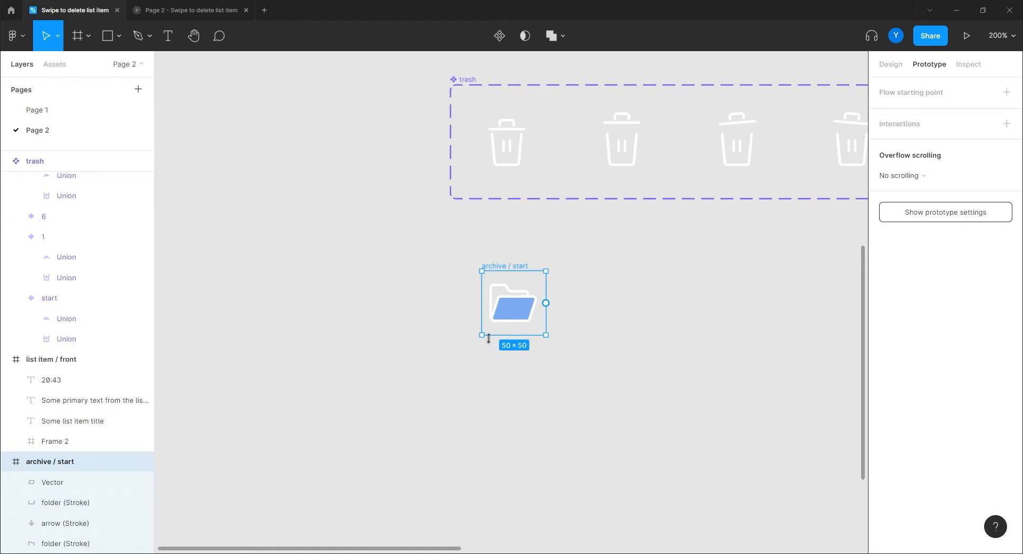
# Step: Duplicate the upper and lower folder outline pieces and place the copies beside the archive / start frame
pyautogui.scroll(5, 612, 341)
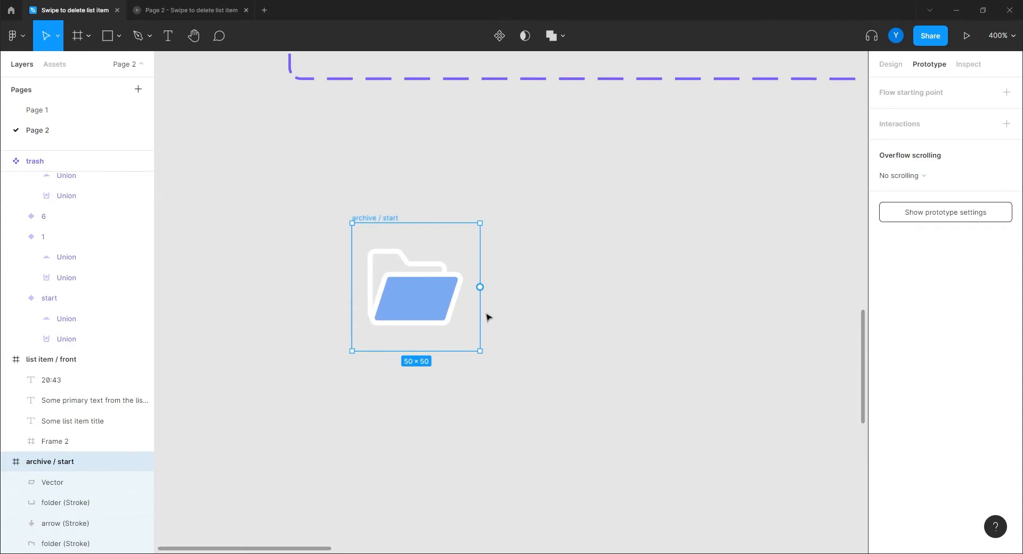
pyautogui.moveTo(515, 327); pyautogui.dragTo(678, 258)
pyautogui.hotkey('ctrl', '+')
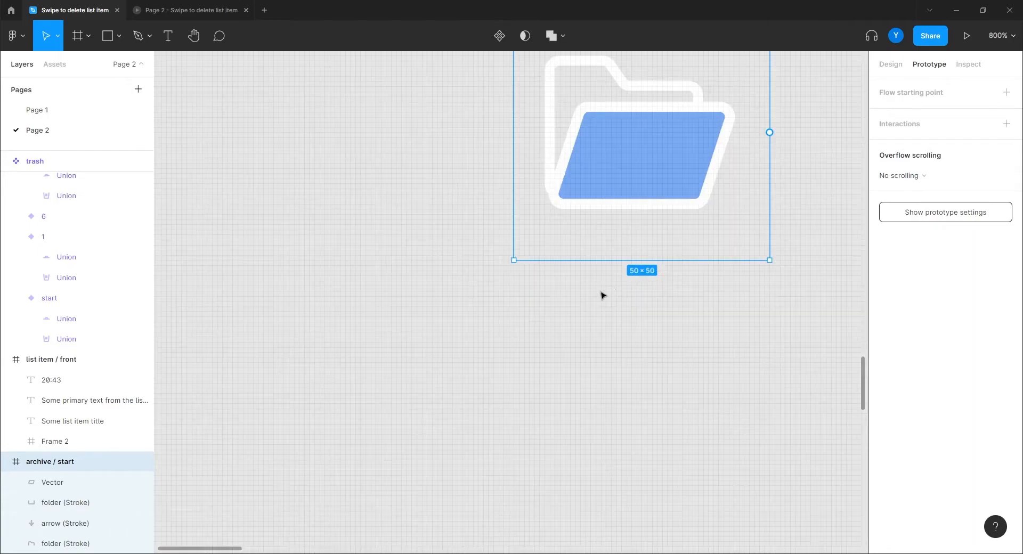
pyautogui.moveTo(592, 294); pyautogui.dragTo(568, 349)
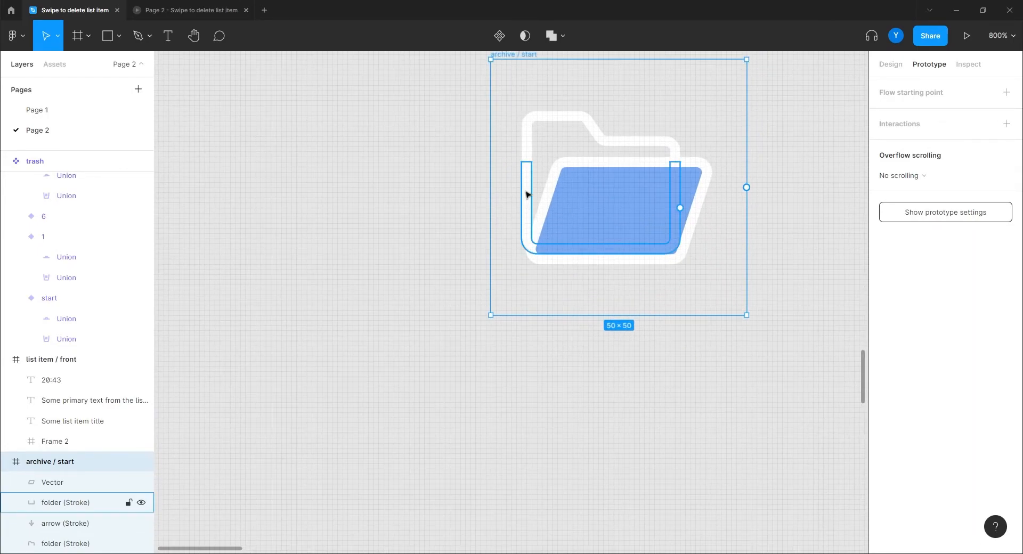
pyautogui.click(527, 194)
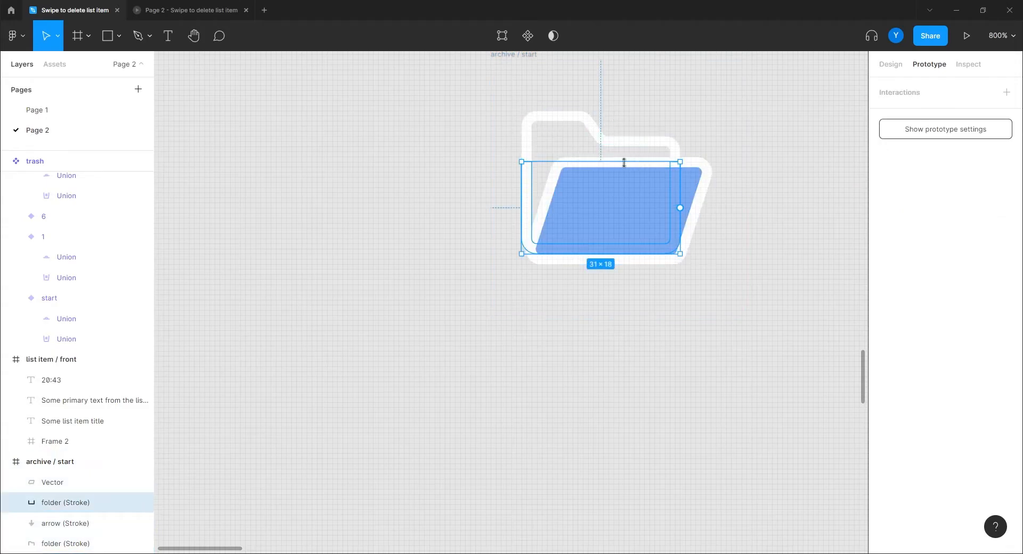
pyautogui.keyDown('shift'); pyautogui.click(525, 153); pyautogui.keyUp('shift')
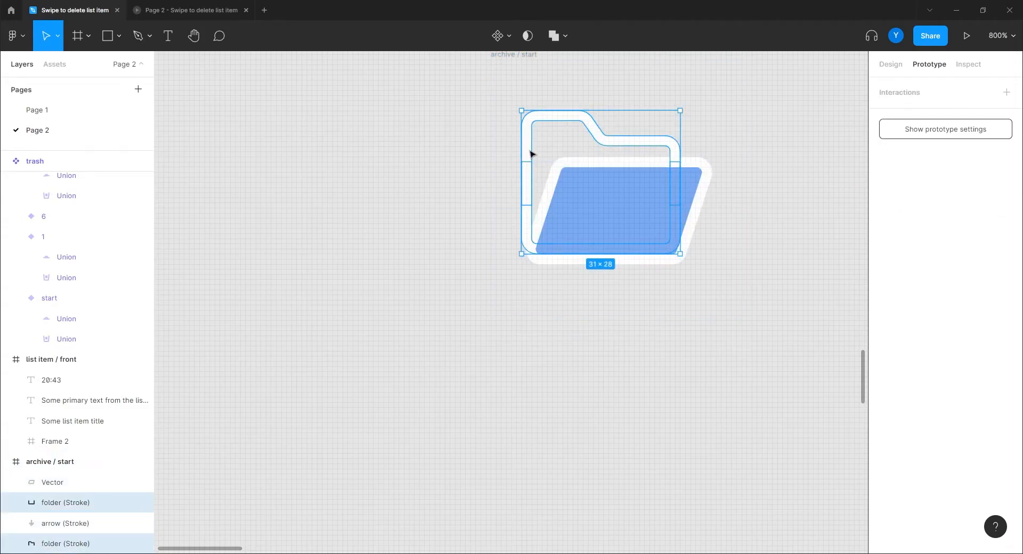
pyautogui.moveTo(530, 152)
pyautogui.mouseDown()
pyautogui.moveTo(218, 144)
pyautogui.moveTo(202, 224)
pyautogui.mouseUp()
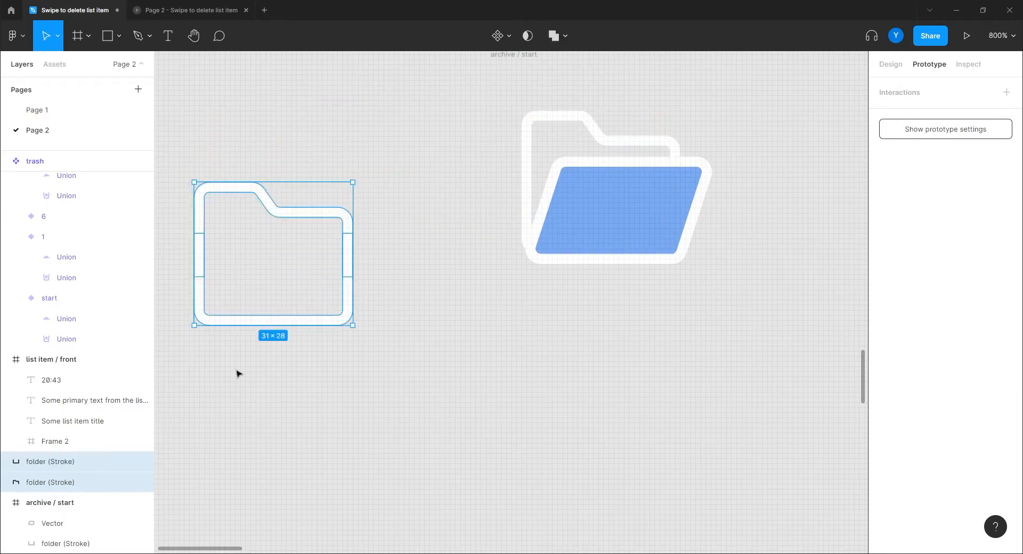
# Step: Pull the copied upper and lower folder outline pieces apart vertically and undo these moves
pyautogui.moveTo(374, 416); pyautogui.dragTo(571, 356)
pyautogui.click(392, 303)
pyautogui.click(446, 269)
pyautogui.moveTo(446, 269); pyautogui.dragTo(447, 370)
pyautogui.moveTo(393, 208)
pyautogui.mouseDown()
pyautogui.moveTo(404, 123)
pyautogui.moveTo(398, 218)
pyautogui.mouseUp()
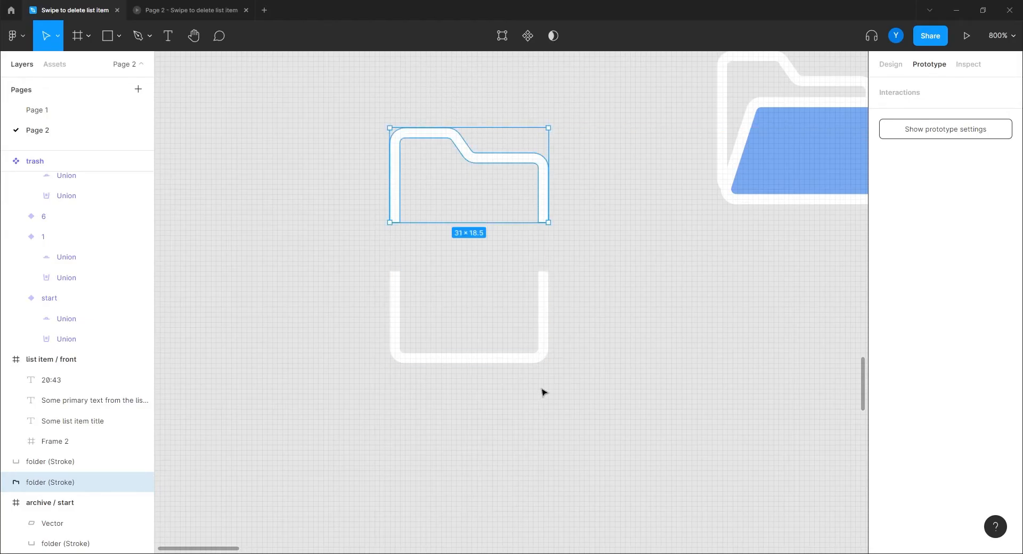
pyautogui.hotkey('ctrl', 'z')
pyautogui.hotkey('ctrl', 'z')
pyautogui.hotkey('ctrl', 'z')
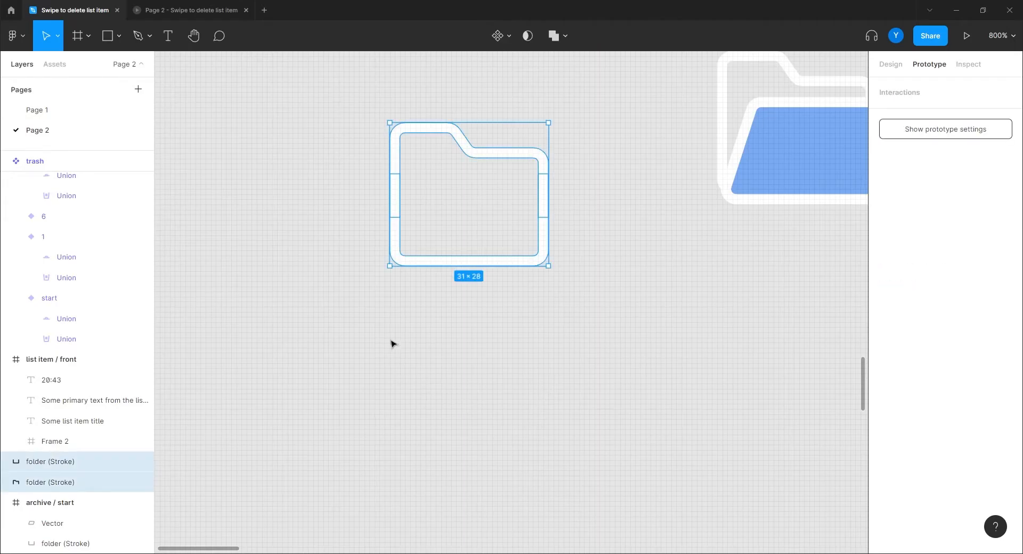
# Step: Shift the copied folder outline pieces vertically to try out their overlap, and delete both copies
pyautogui.click(374, 307)
pyautogui.moveTo(430, 267); pyautogui.dragTo(432, 284)
pyautogui.moveTo(475, 154)
pyautogui.mouseDown()
pyautogui.moveTo(479, 138)
pyautogui.moveTo(479, 165)
pyautogui.mouseUp()
pyautogui.moveTo(473, 281); pyautogui.dragTo(478, 263)
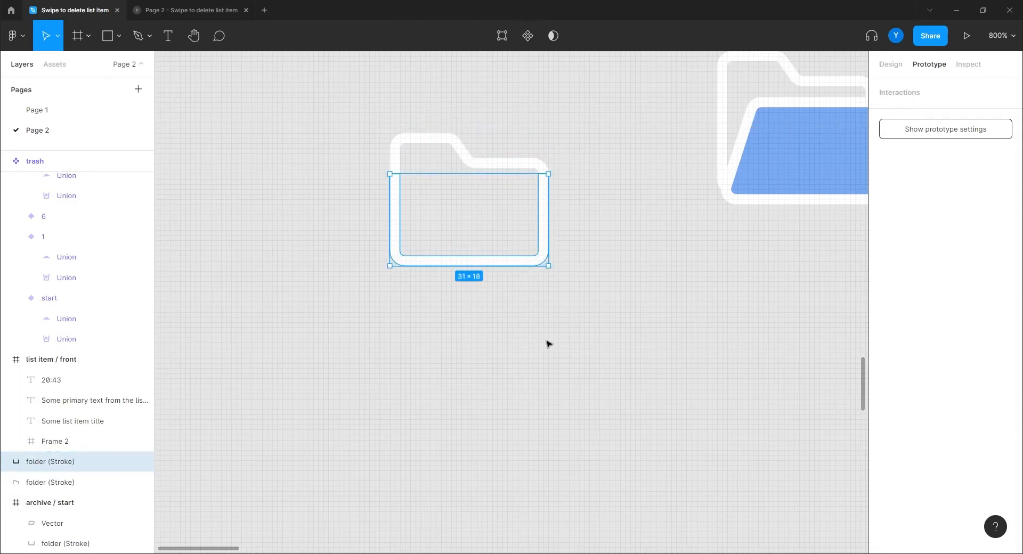
pyautogui.click(560, 300)
pyautogui.moveTo(575, 309)
pyautogui.mouseDown()
pyautogui.moveTo(482, 256)
pyautogui.moveTo(331, 119)
pyautogui.mouseUp()
pyautogui.press('Delete')
# Step: Move the arrow stroke of the archive / start frame straight down from above the frame to the folder's upper edge
pyautogui.moveTo(624, 243)
pyautogui.mouseDown()
pyautogui.moveTo(381, 408)
pyautogui.moveTo(334, 426)
pyautogui.mouseUp()
pyautogui.click(411, 177)
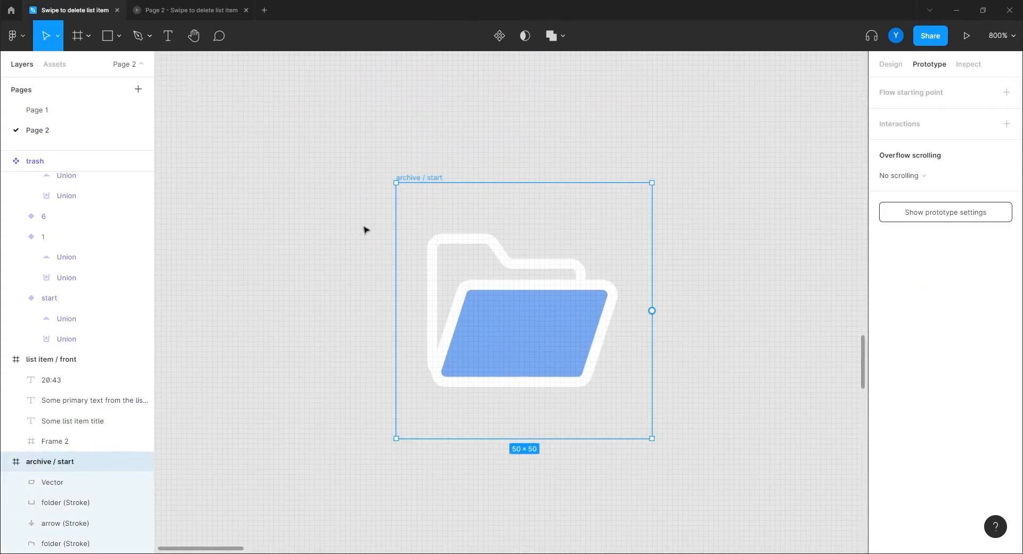
pyautogui.click(63, 527)
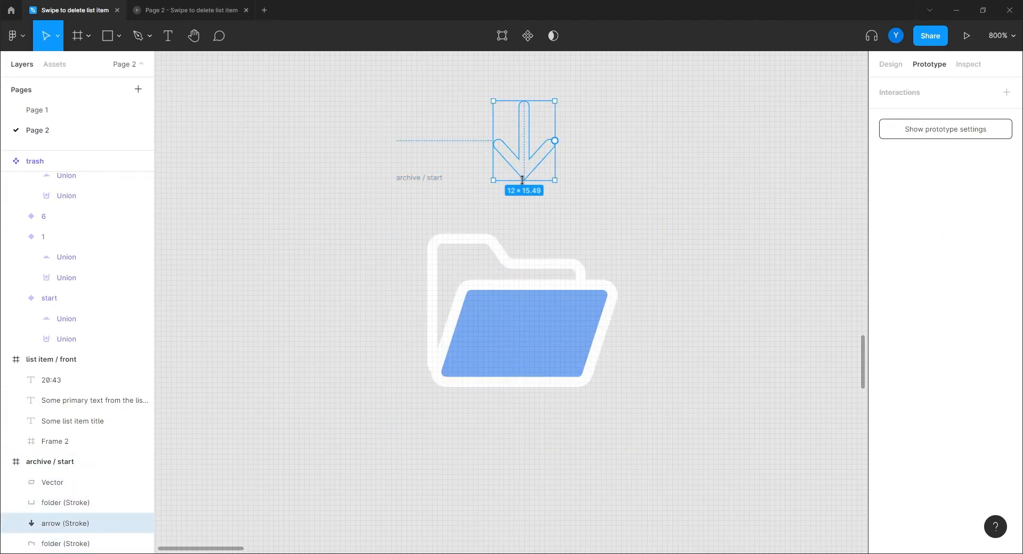
pyautogui.moveTo(527, 178); pyautogui.dragTo(537, 254)
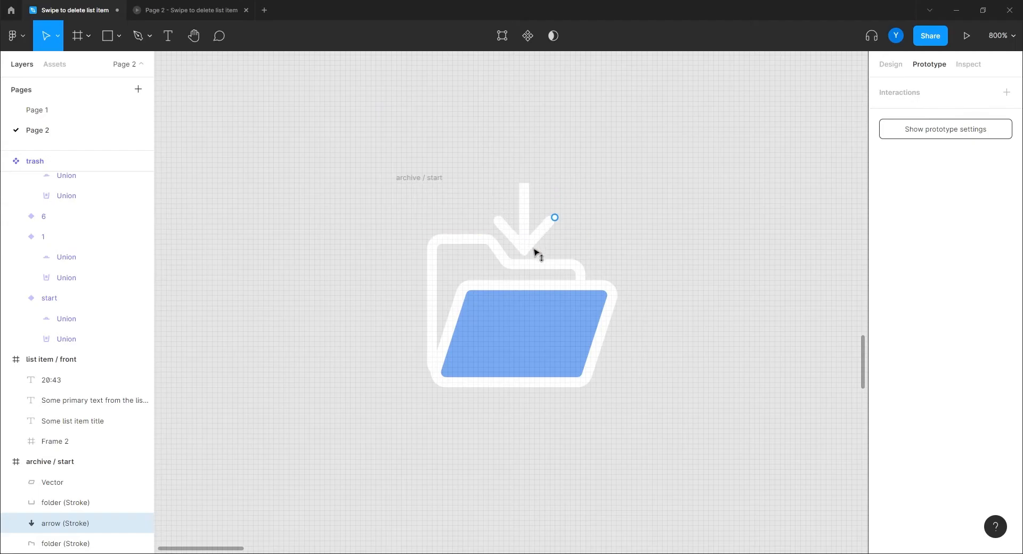
# Step: Undo the last arrow move and show the design properties of the archive / start frame
pyautogui.hotkey('ctrl', 'z')
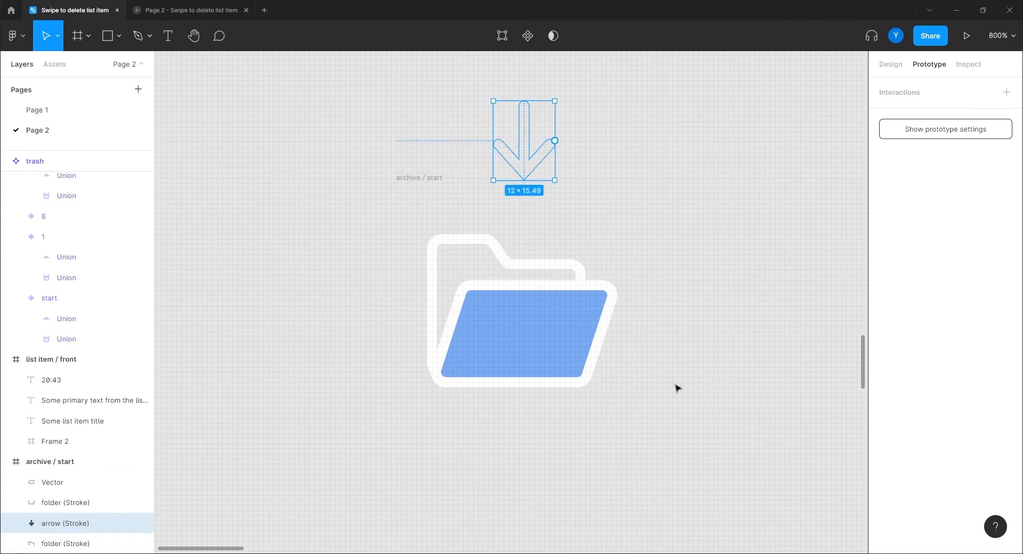
pyautogui.click(419, 179)
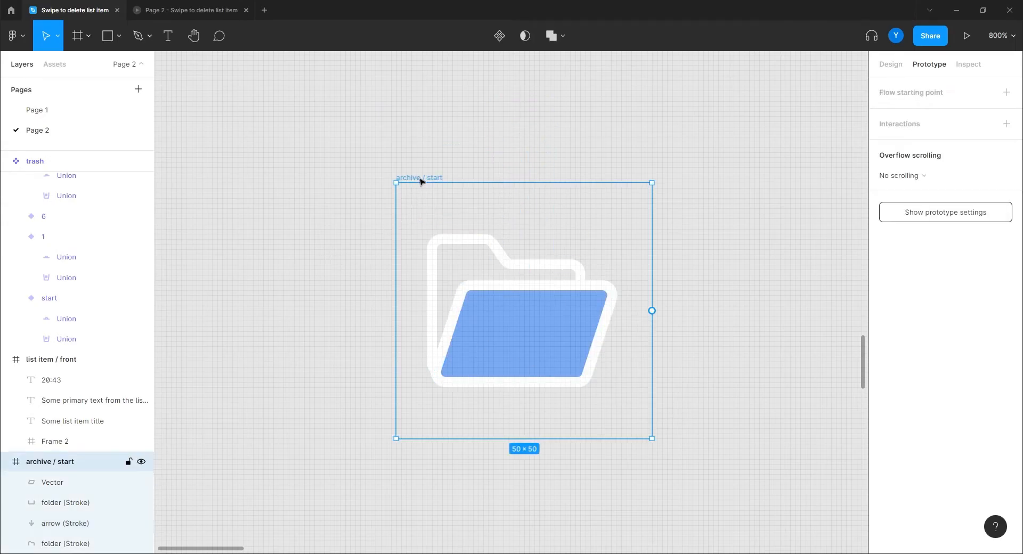
pyautogui.click(890, 64)
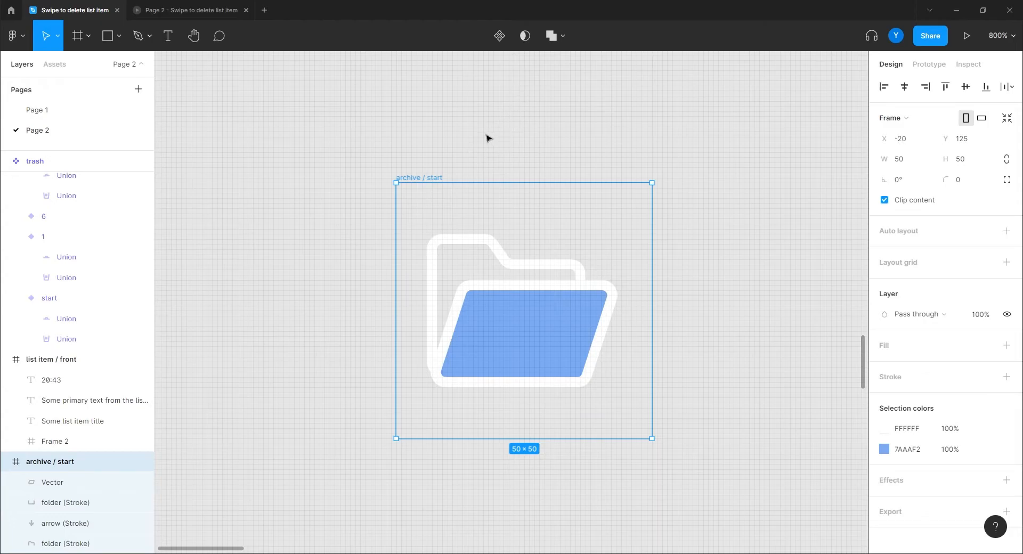
pyautogui.click(382, 404)
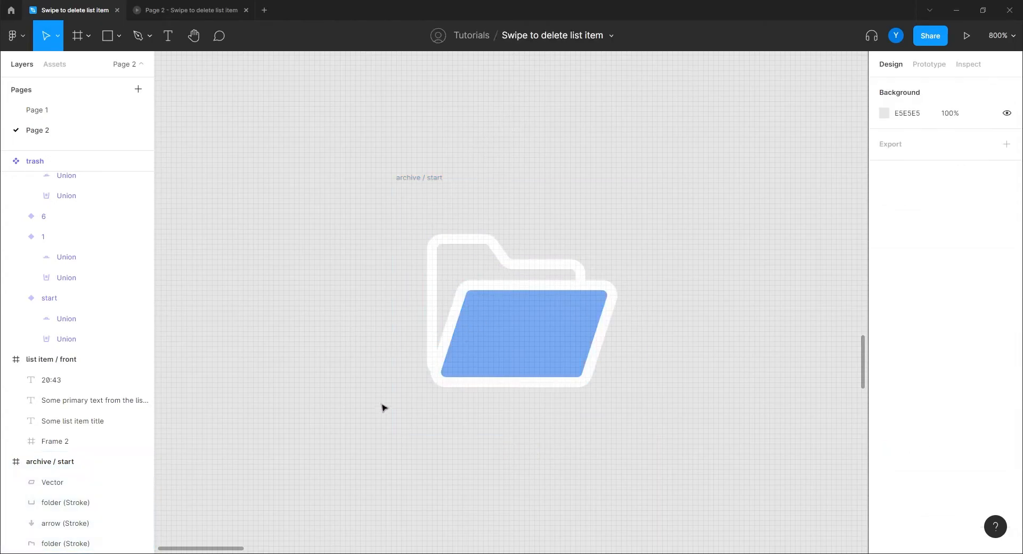
# Step: Duplicate the archive / start frame and rename the copy archive / 1
pyautogui.hotkey('ctrl', '-')
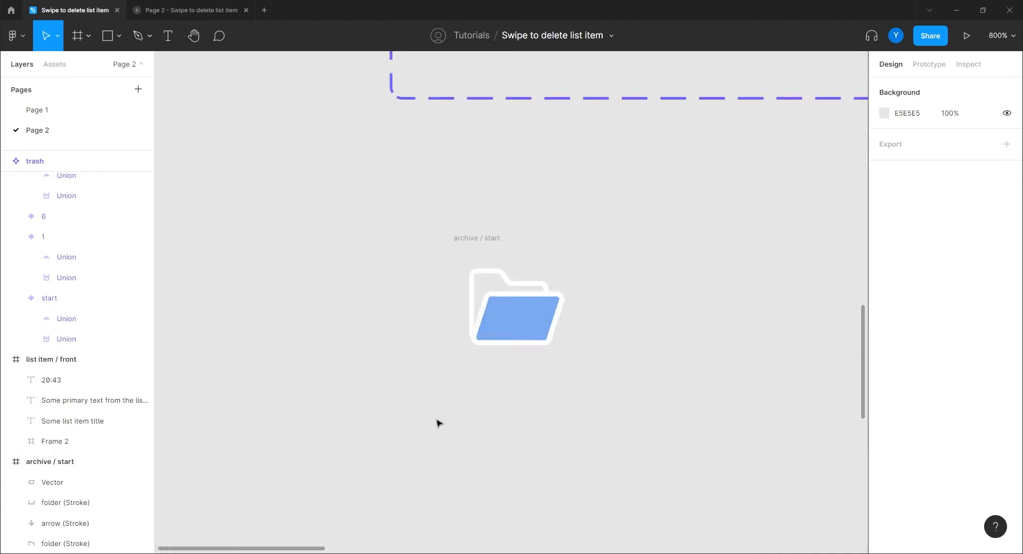
pyautogui.hscroll(5, 471, 405)
pyautogui.click(347, 213)
pyautogui.click(346, 214)
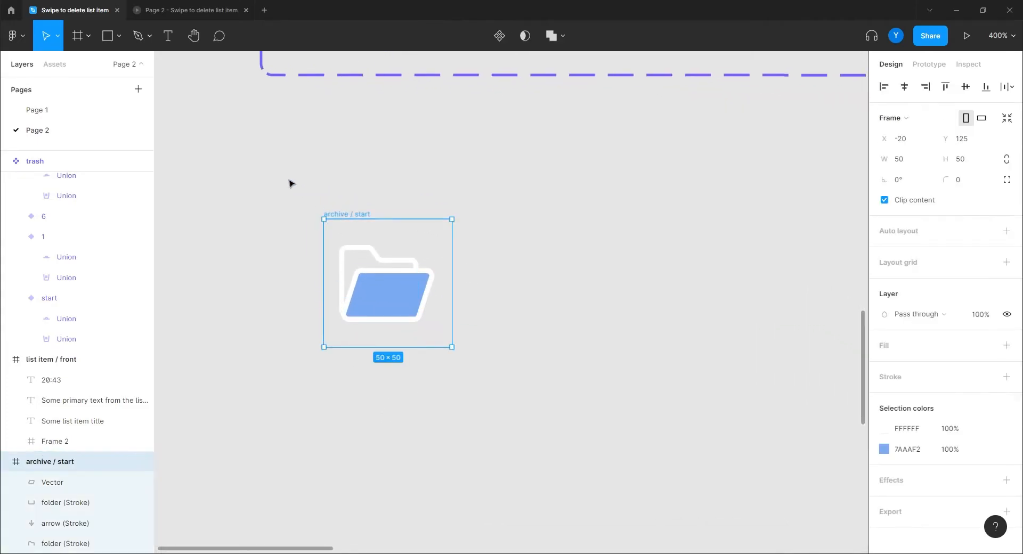
pyautogui.hotkey('ctrl', 'd')
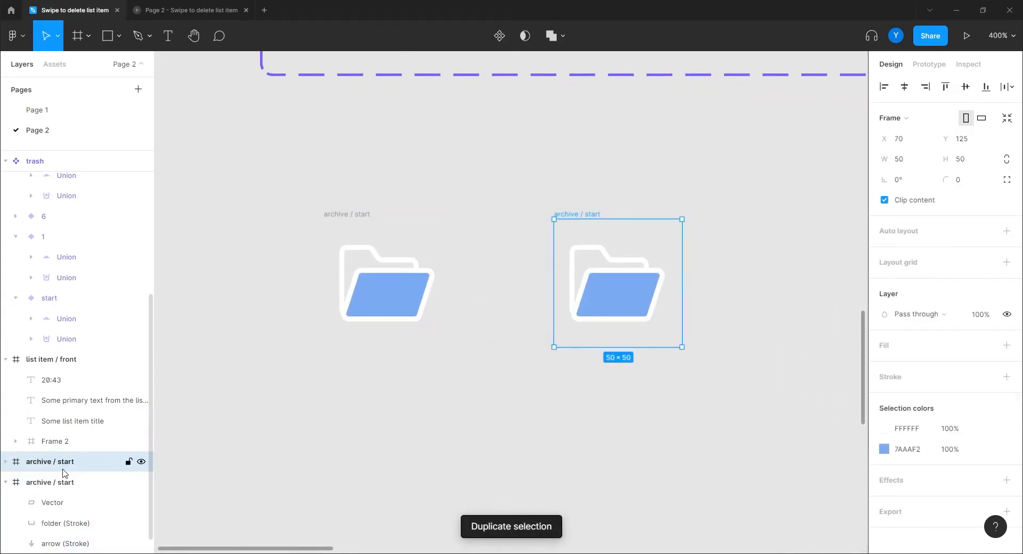
pyautogui.doubleClick(65, 467)
pyautogui.doubleClick(67, 464)
pyautogui.write('1')
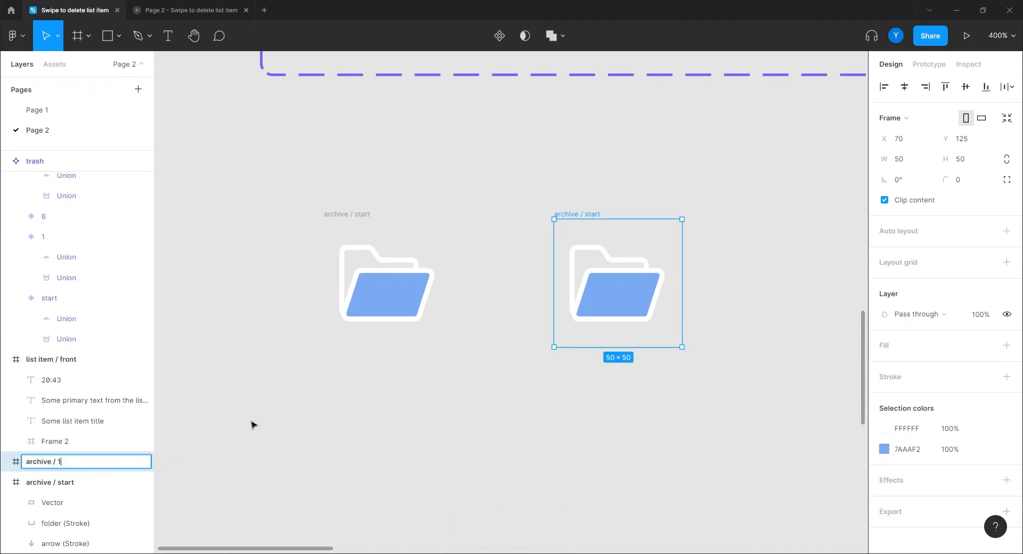
pyautogui.press('Return')
# Step: Move the blue folder front and the lower folder outline of archive / 1 down together by 3 px
pyautogui.moveTo(461, 385); pyautogui.dragTo(350, 459)
pyautogui.hotkey('ctrl', '+')
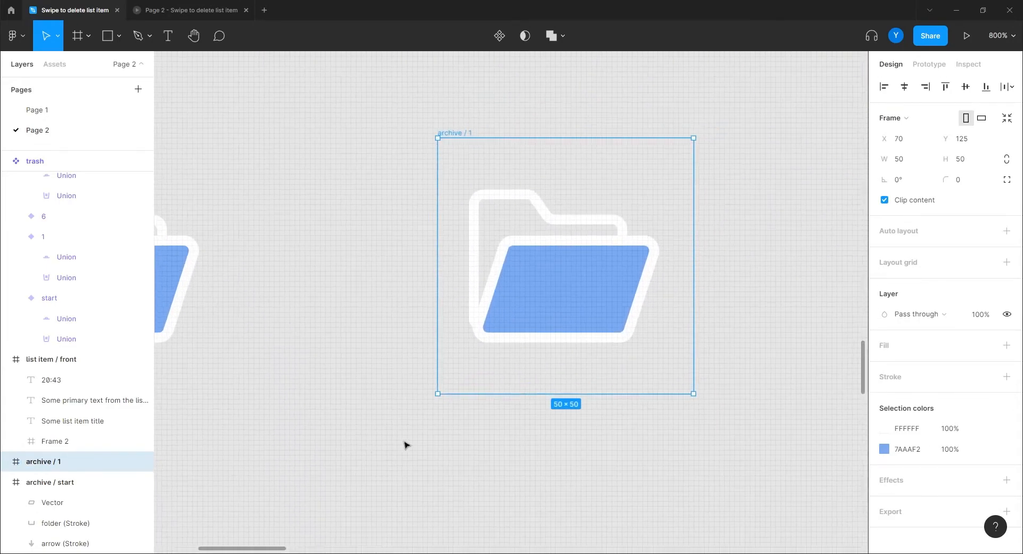
pyautogui.click(565, 307)
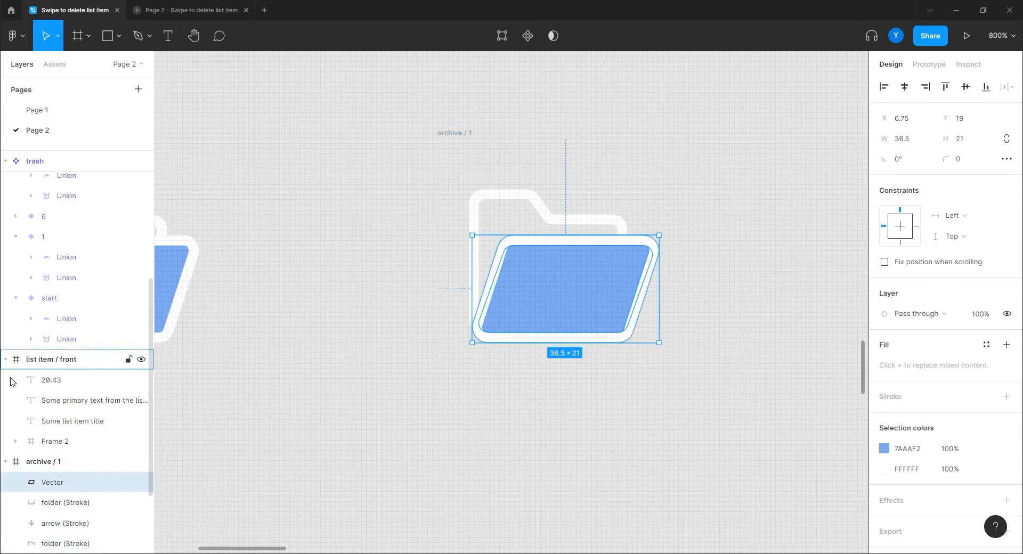
pyautogui.keyDown('shift'); pyautogui.click(65, 504); pyautogui.keyUp('shift')
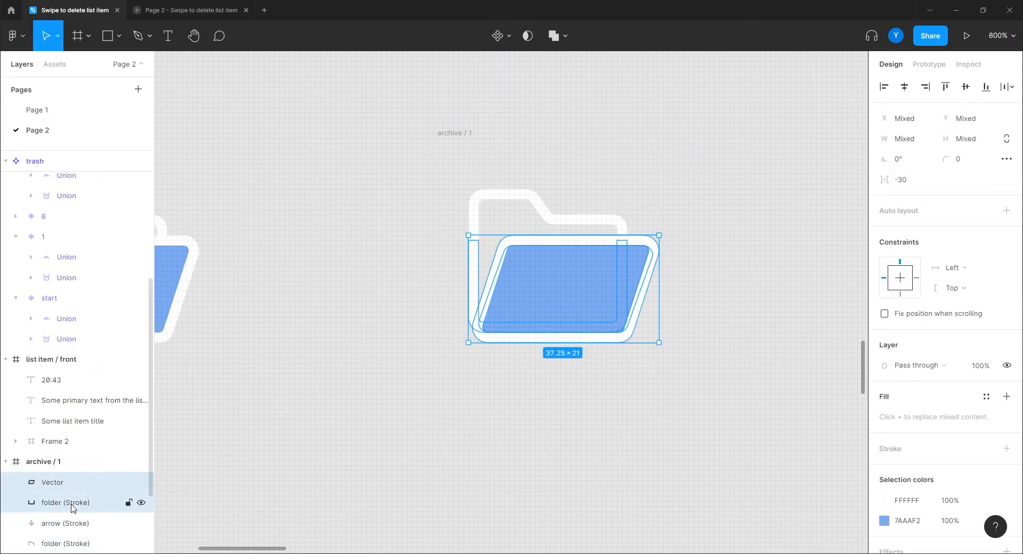
pyautogui.press('Down')
pyautogui.press('Down')
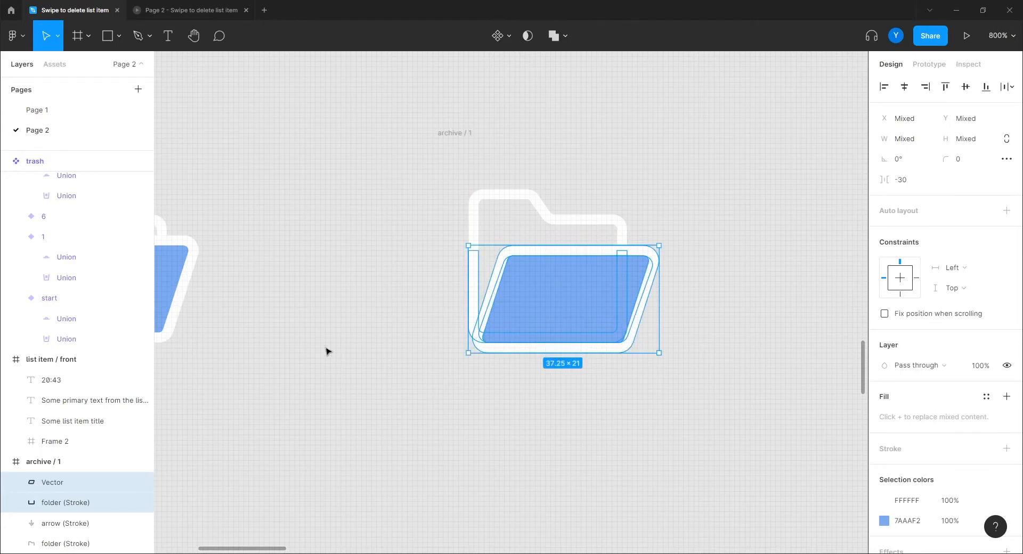
pyautogui.press('Down')
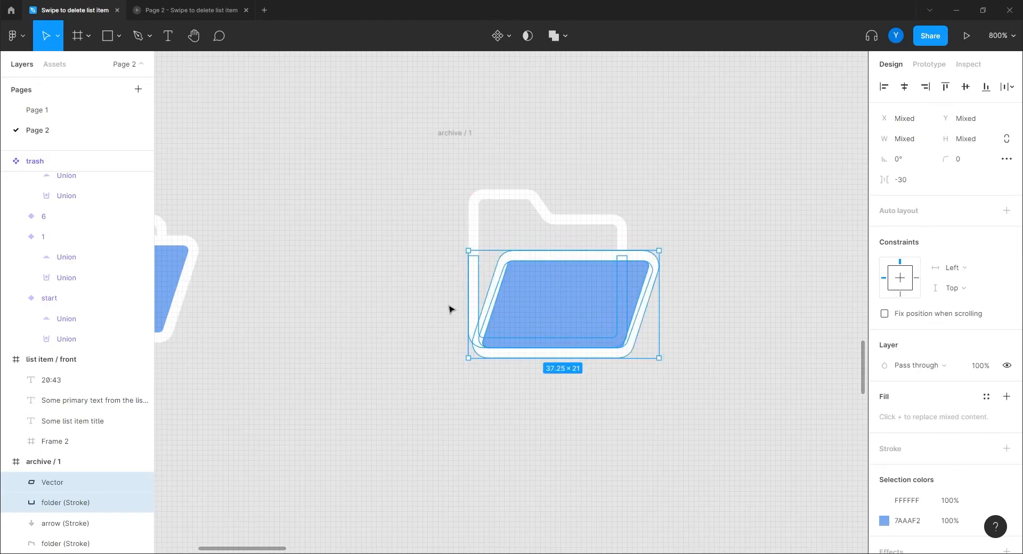
pyautogui.click(446, 254)
# Step: Move the upper folder outline of archive / 1 up 2 px to Y 8
pyautogui.click(65, 502)
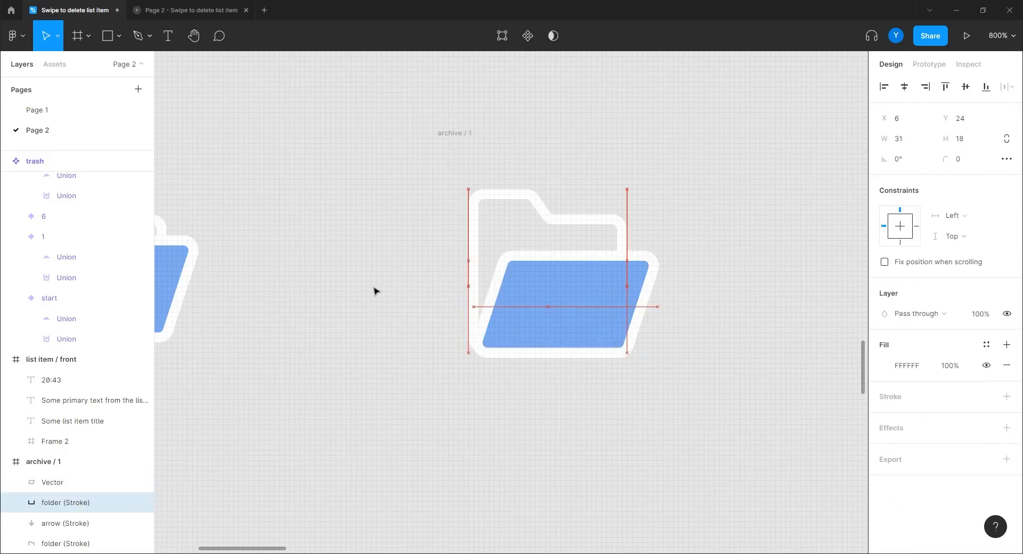
pyautogui.click(509, 199)
pyautogui.press('Up')
pyautogui.press('Up')
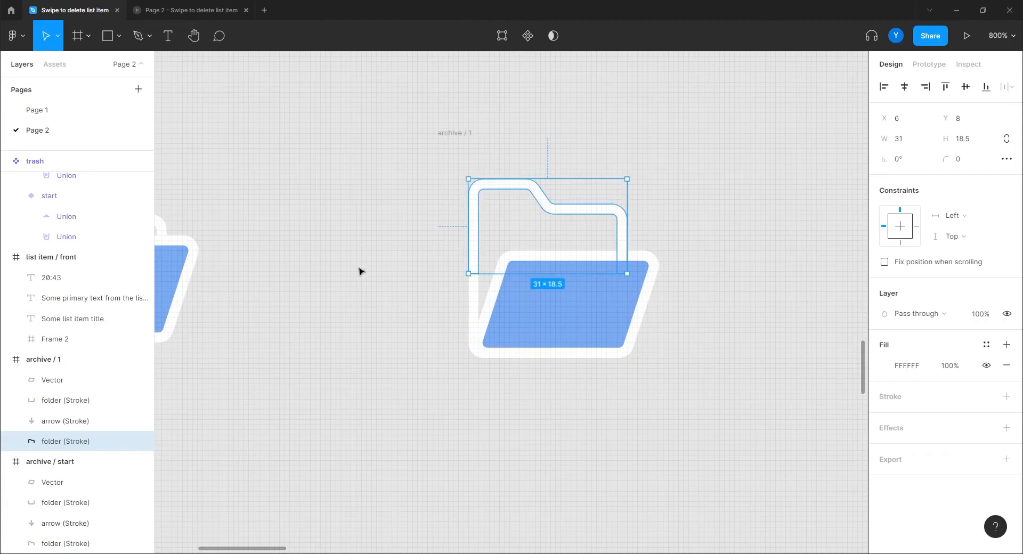
pyautogui.click(358, 371)
# Step: Duplicate the archive / 1 frame
pyautogui.moveTo(376, 399); pyautogui.dragTo(399, 388)
pyautogui.hotkey('ctrl', '-')
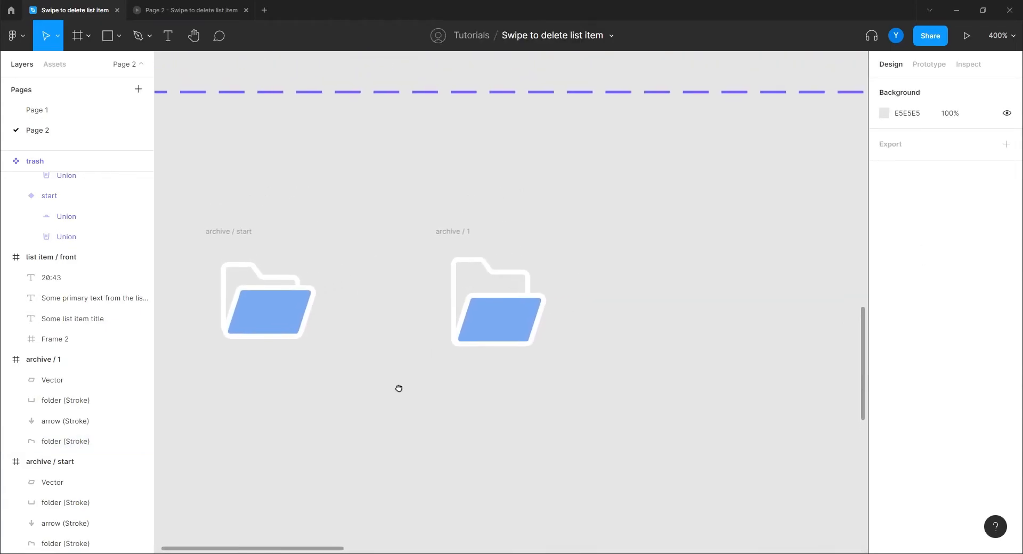
pyautogui.click(447, 232)
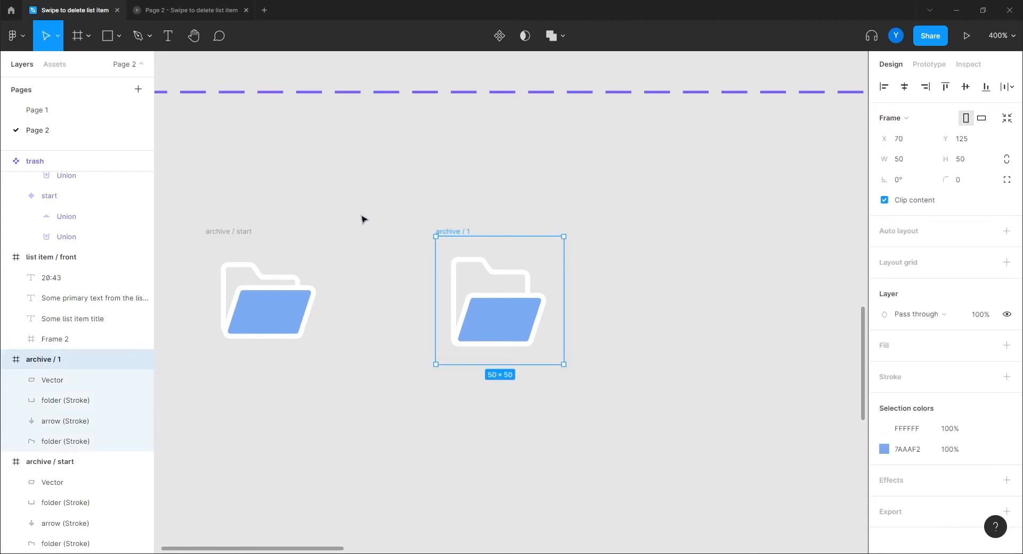
pyautogui.hotkey('ctrl', 'd')
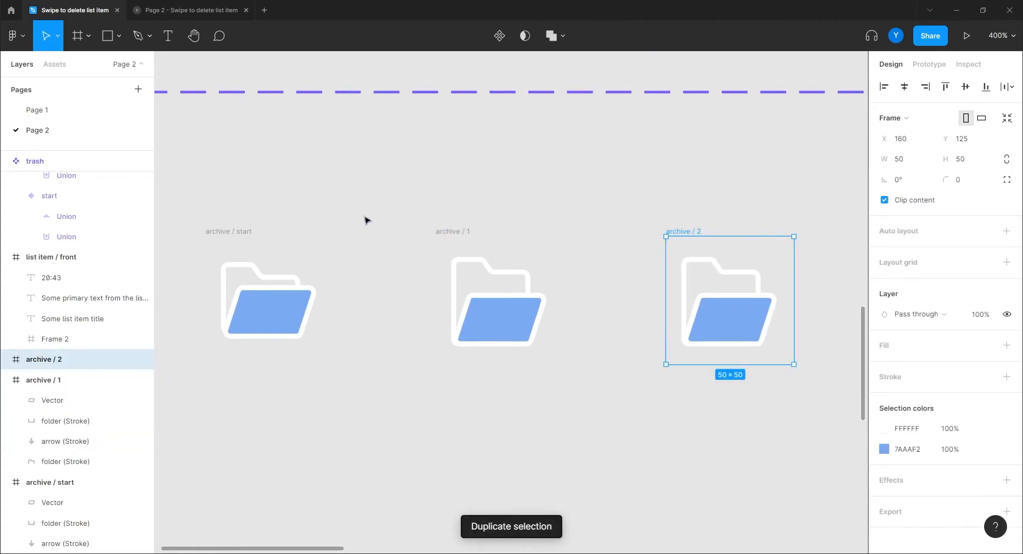
# Step: Move the arrow stroke of the archive / 2 frame straight down to Y 22, behind the blue folder front
pyautogui.click(5, 380)
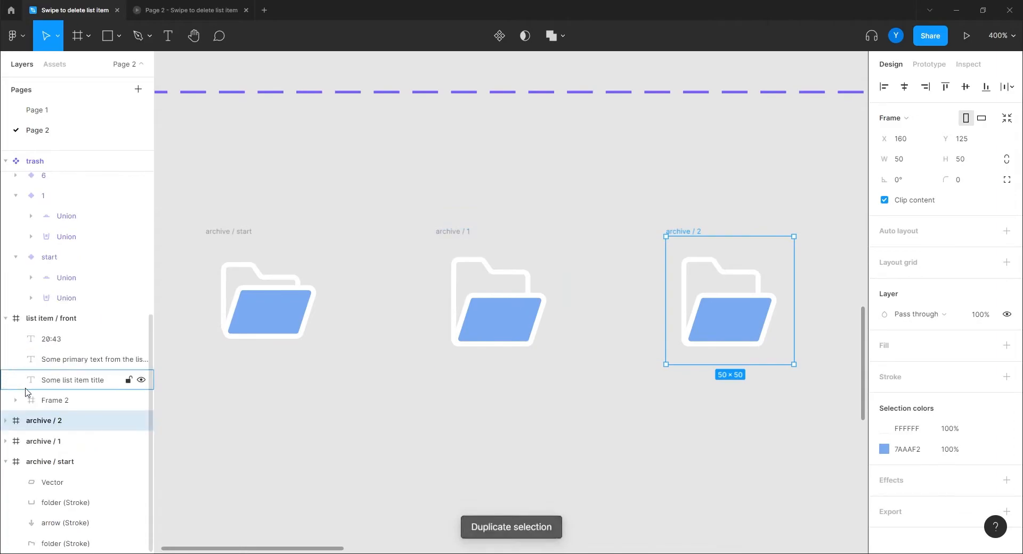
pyautogui.click(6, 420)
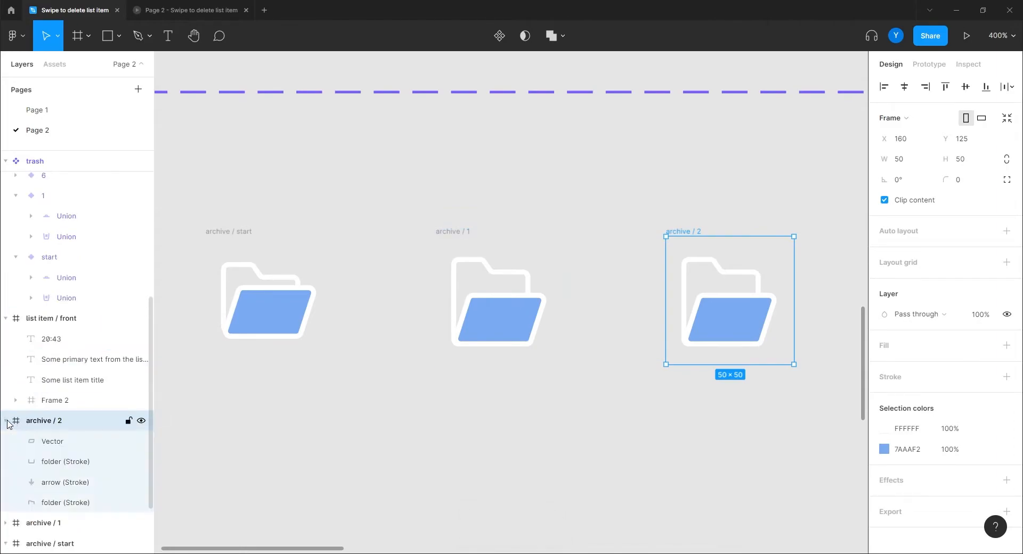
pyautogui.click(62, 482)
pyautogui.press('Down')
pyautogui.press('Down')
pyautogui.press('Down')
pyautogui.press('Down')
pyautogui.press('Down')
pyautogui.press('Down')
pyautogui.press('Down')
pyautogui.press('Down')
pyautogui.press('Down')
pyautogui.press('Down')
pyautogui.press('Down')
pyautogui.press('Down')
pyautogui.press('Down')
pyautogui.press('Down')
pyautogui.press('Down')
pyautogui.press('Down')
pyautogui.press('Down')
pyautogui.press('Down')
pyautogui.press('Down')
pyautogui.press('Down')
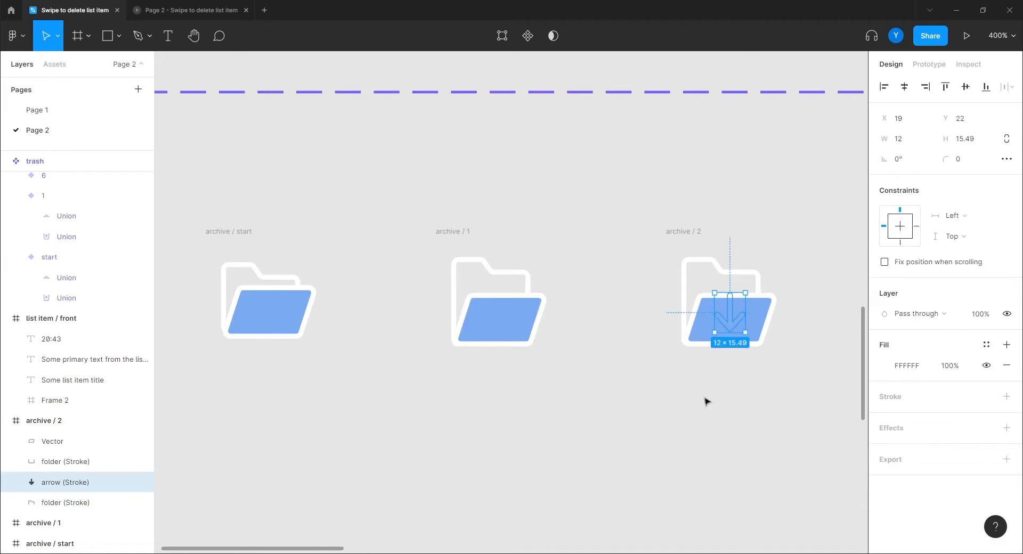
pyautogui.click(689, 401)
# Step: Duplicate the archive / start frame and rename the copy archive / 3
pyautogui.moveTo(687, 401); pyautogui.dragTo(637, 395)
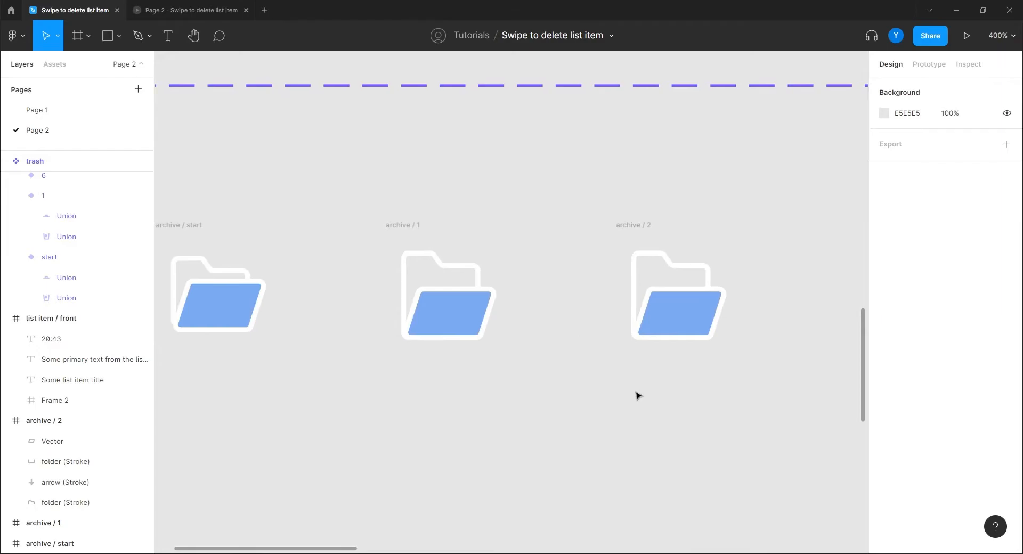
pyautogui.press('-')
pyautogui.hscroll(2, 568, 386)
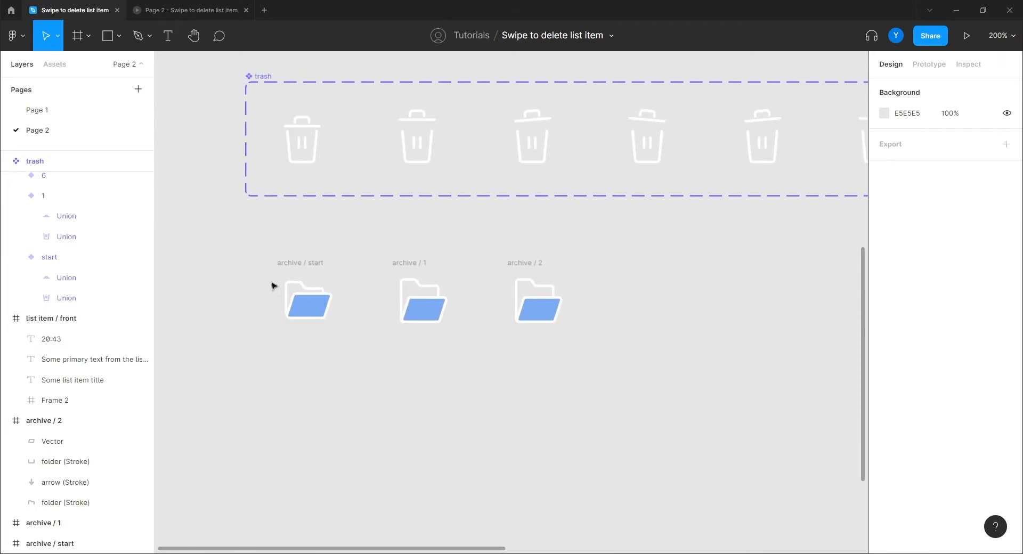
pyautogui.click(293, 263)
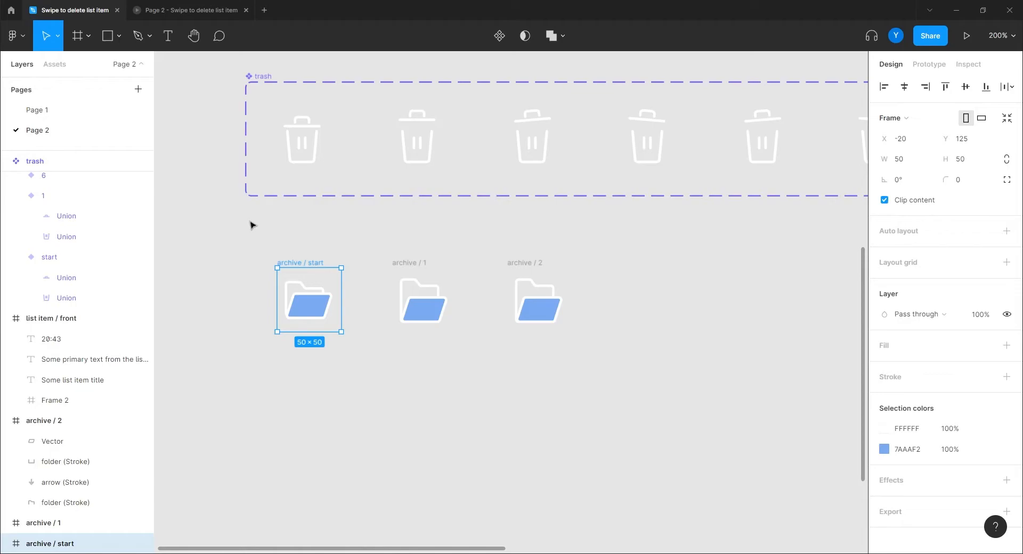
pyautogui.hotkey('ctrl', 'd')
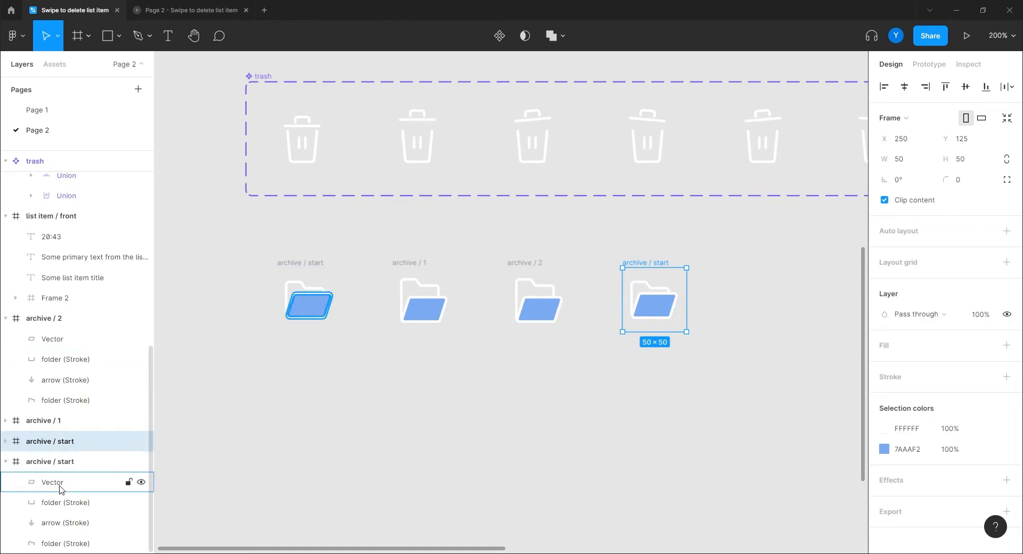
pyautogui.doubleClick(67, 442)
pyautogui.doubleClick(69, 443)
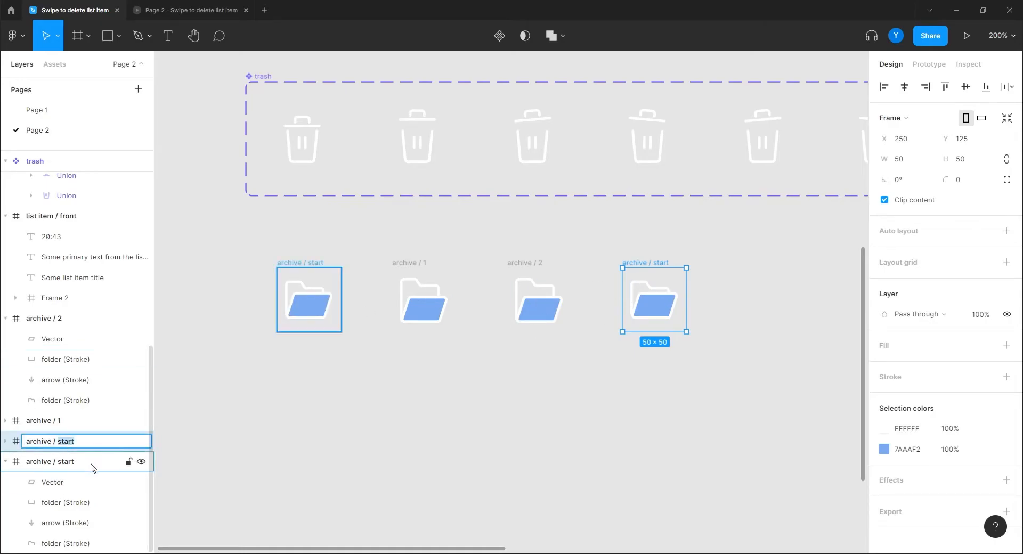
pyautogui.write('3')
pyautogui.press('Return')
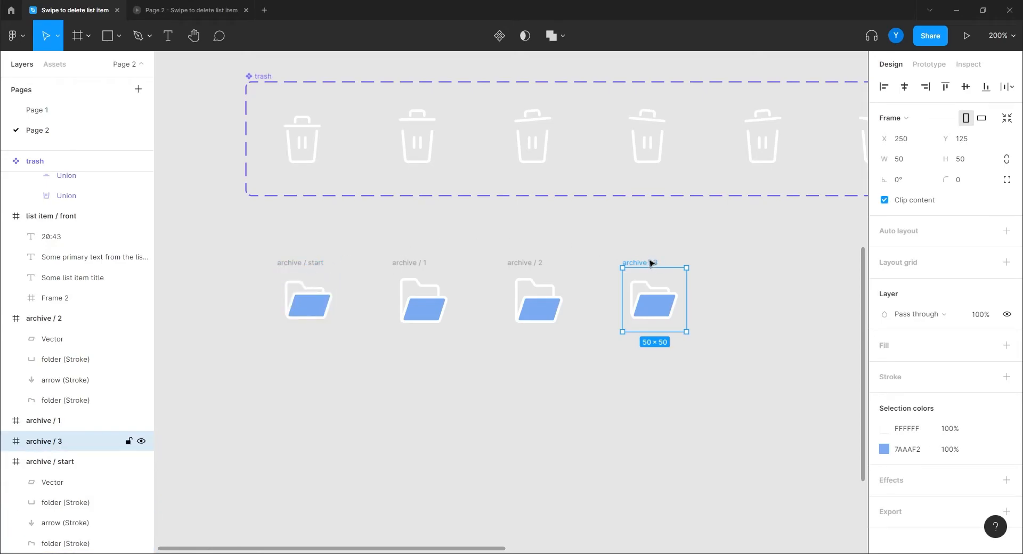
# Step: Set the Y position of the arrow stroke in archive / 3 to 22, matching the arrow in archive / 2
pyautogui.click(533, 287)
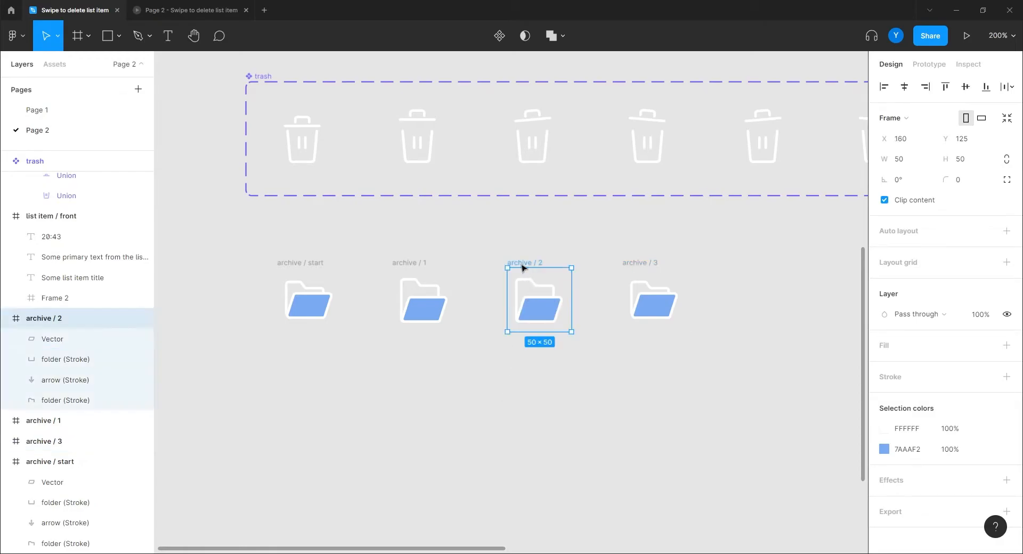
pyautogui.click(67, 380)
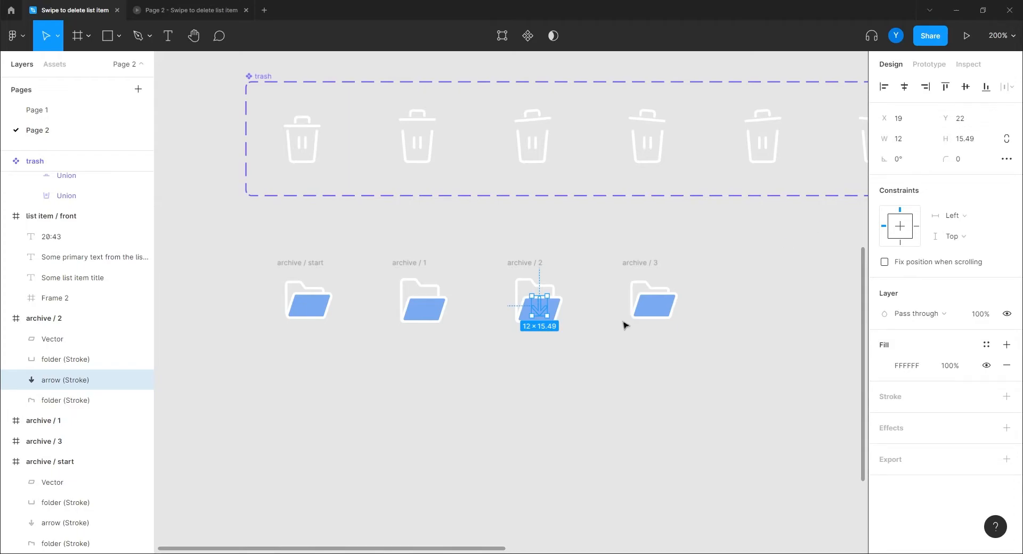
pyautogui.click(648, 275)
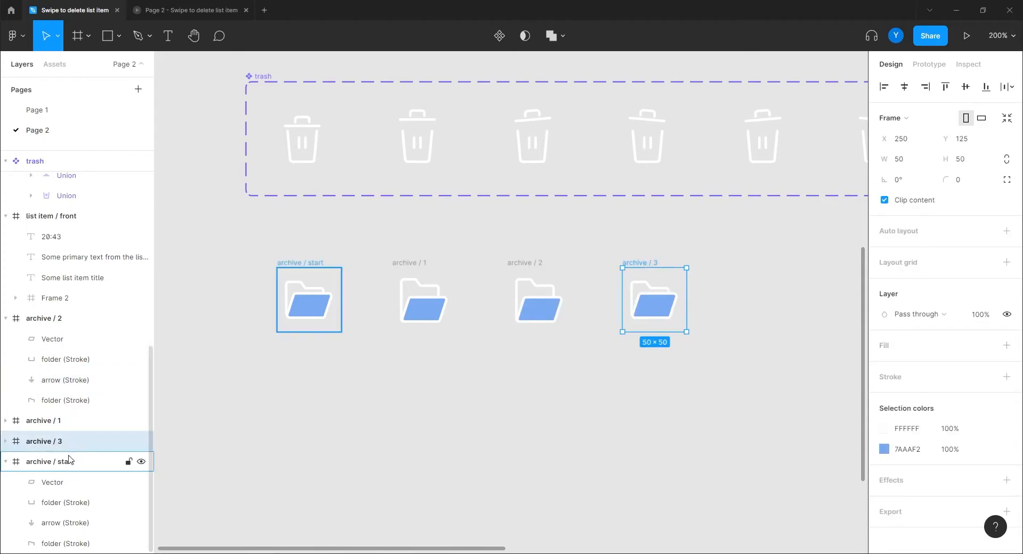
pyautogui.click(6, 442)
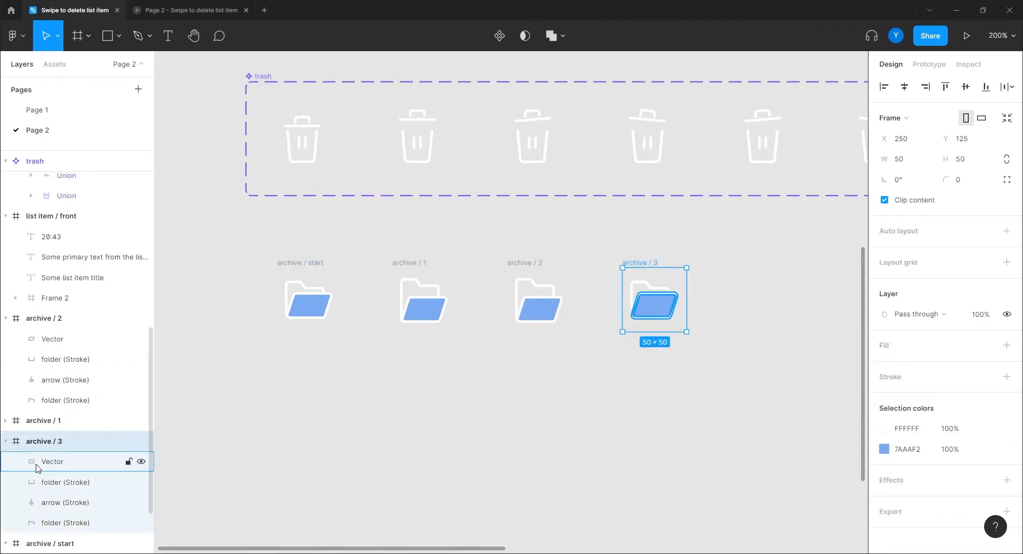
pyautogui.click(60, 504)
pyautogui.click(973, 118)
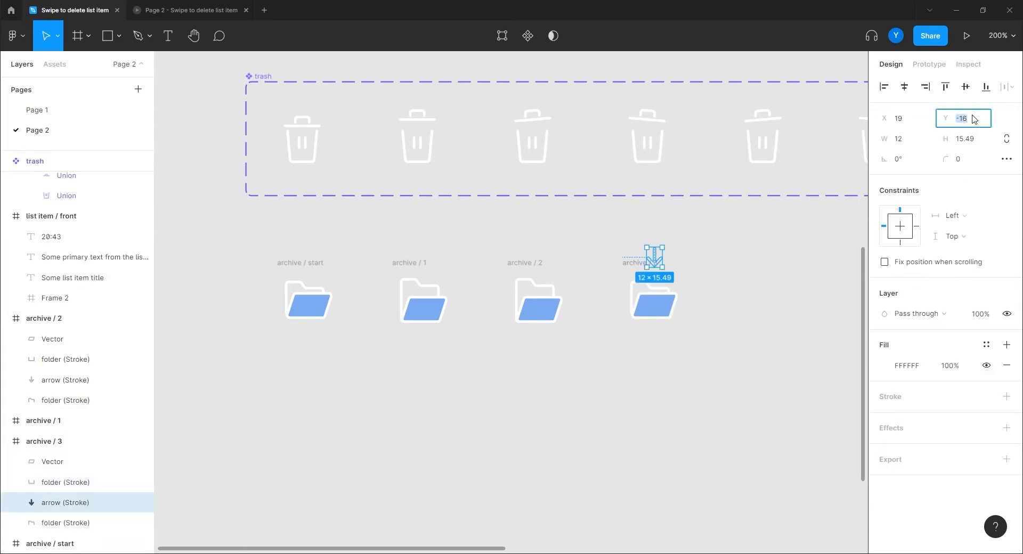
pyautogui.press('Return')
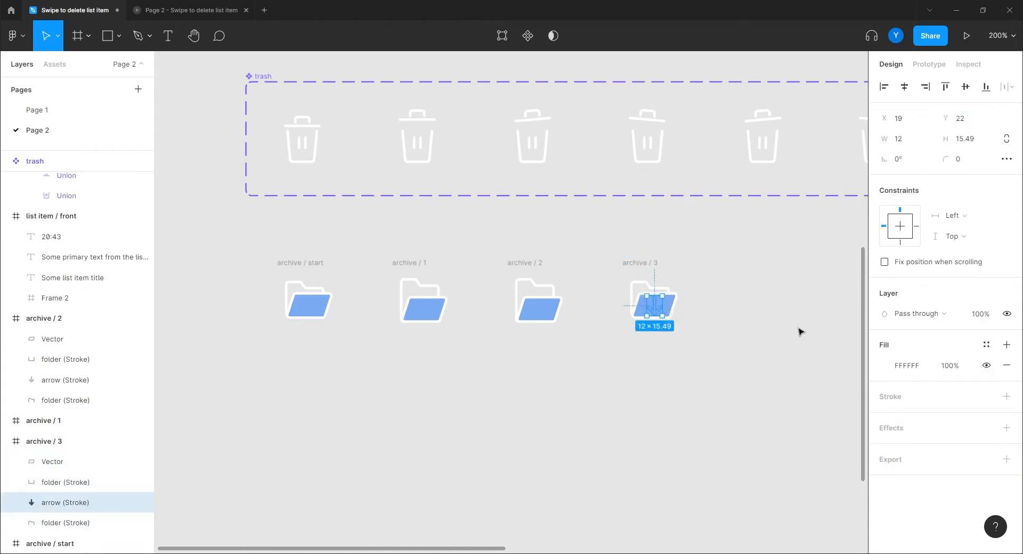
# Step: Combine the four archive frames into a component set and align it with the trash set above
pyautogui.click(601, 421)
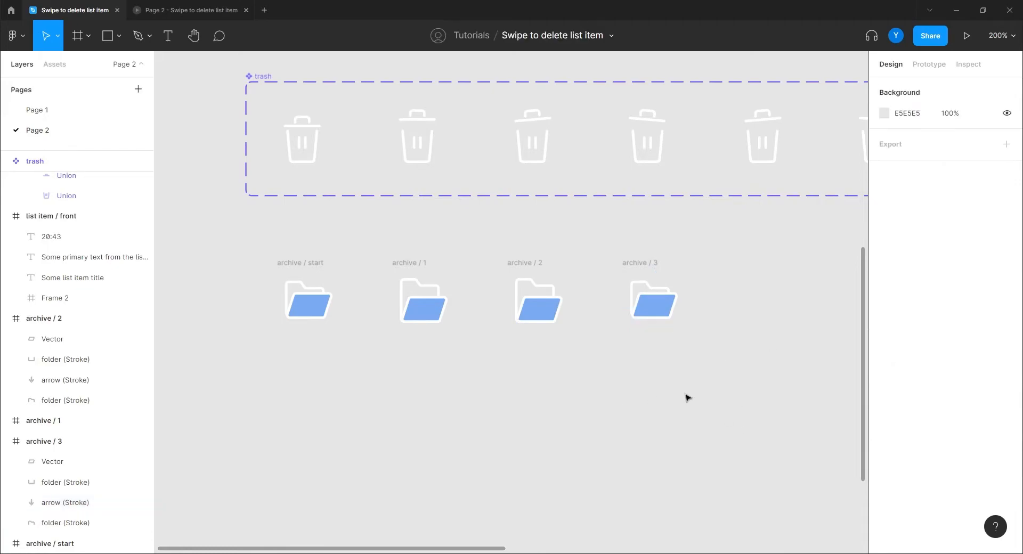
pyautogui.moveTo(716, 237); pyautogui.dragTo(182, 426)
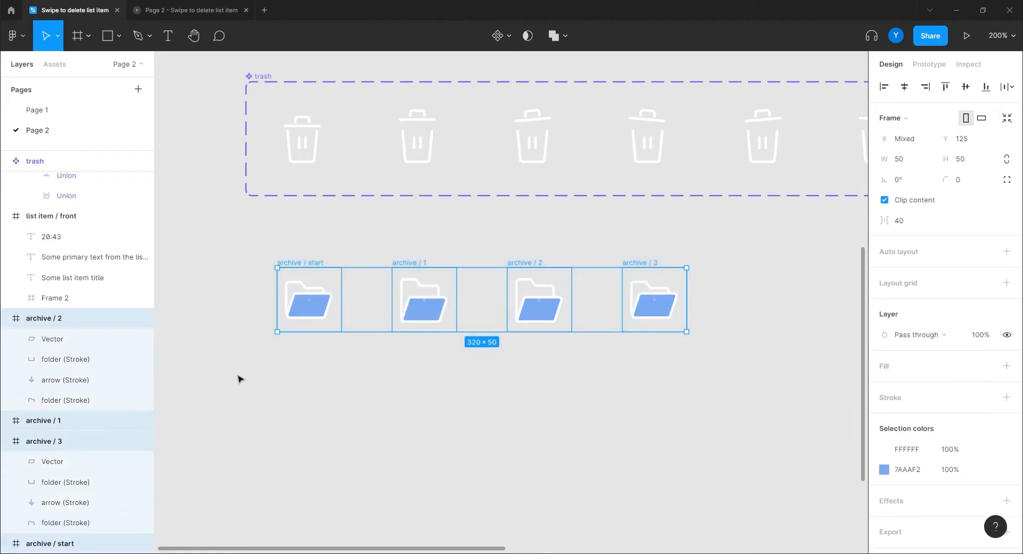
pyautogui.click(504, 37)
pyautogui.click(499, 97)
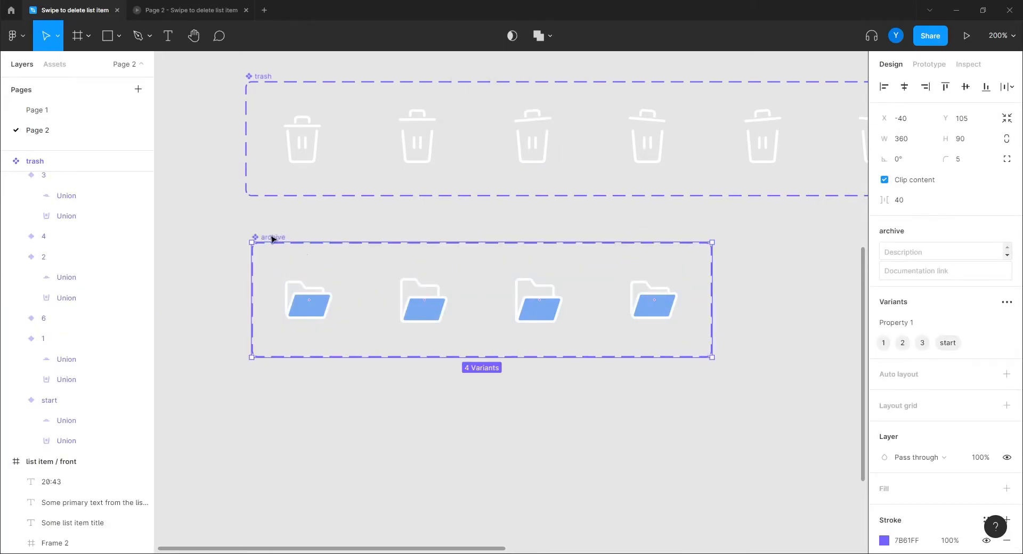
pyautogui.moveTo(271, 237); pyautogui.dragTo(264, 235)
# Step: Link the archive set's start variant to variant 1 with an After delay, Change to interaction
pyautogui.hscroll(-3, 446, 435)
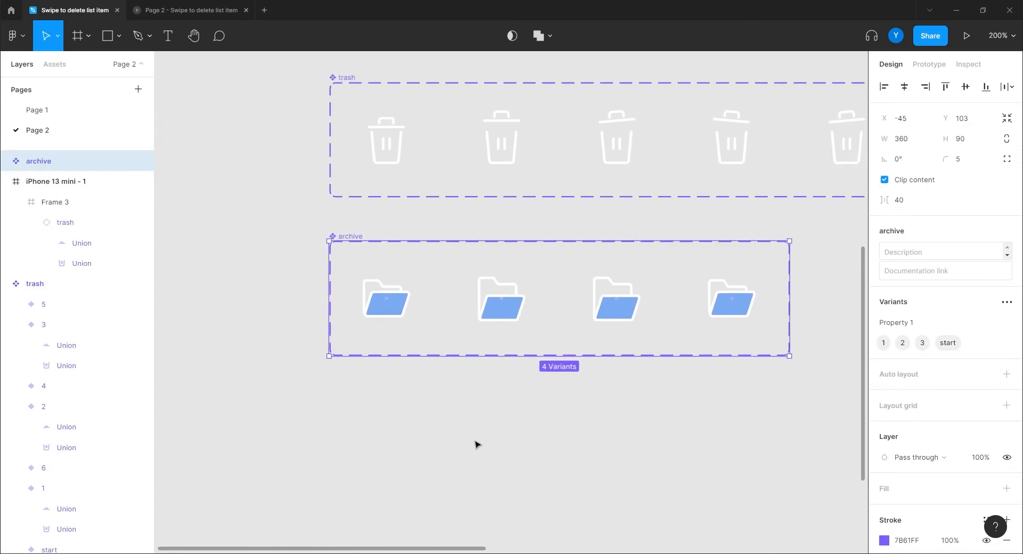
pyautogui.hotkey('ctrl', '=')
pyautogui.moveTo(331, 453); pyautogui.dragTo(531, 448)
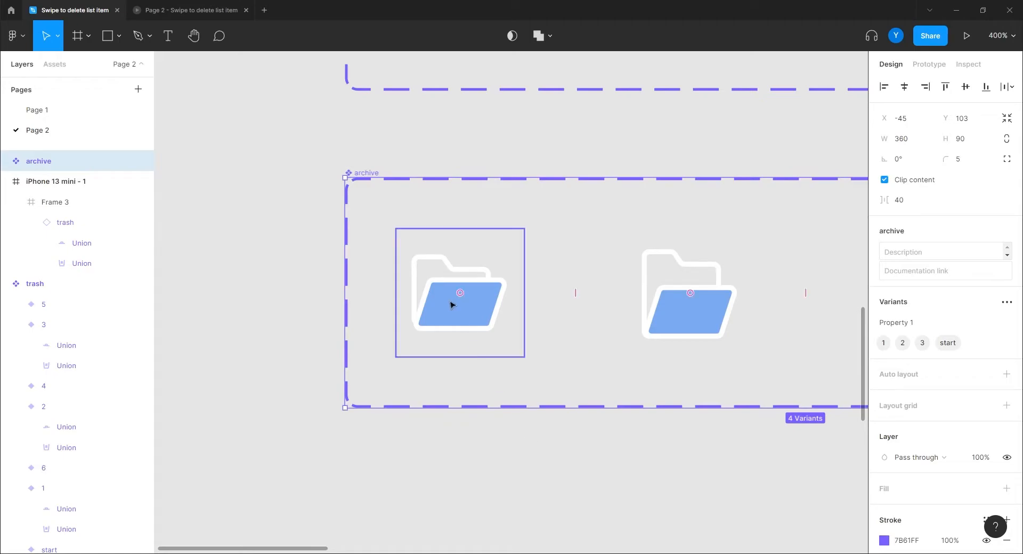
pyautogui.click(453, 304)
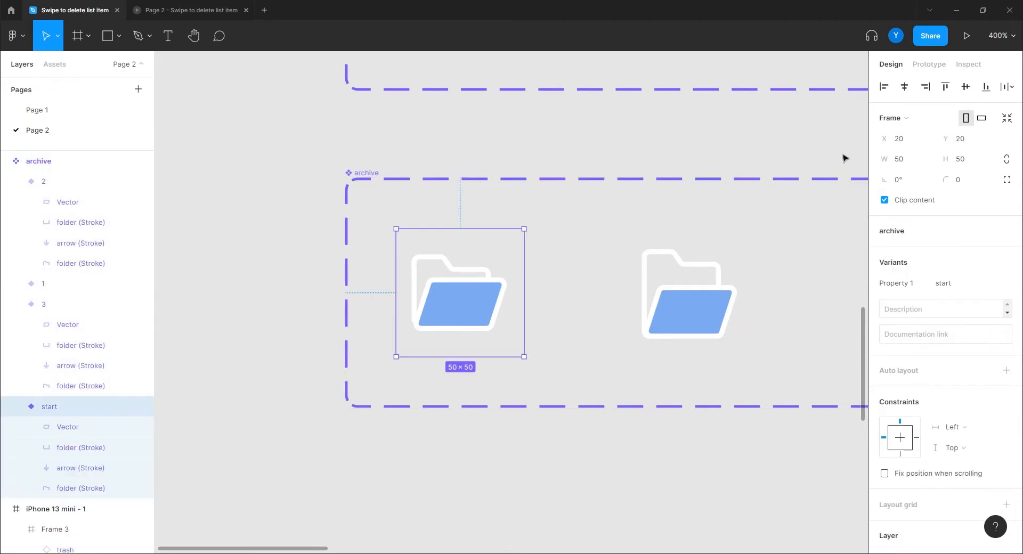
pyautogui.click(930, 65)
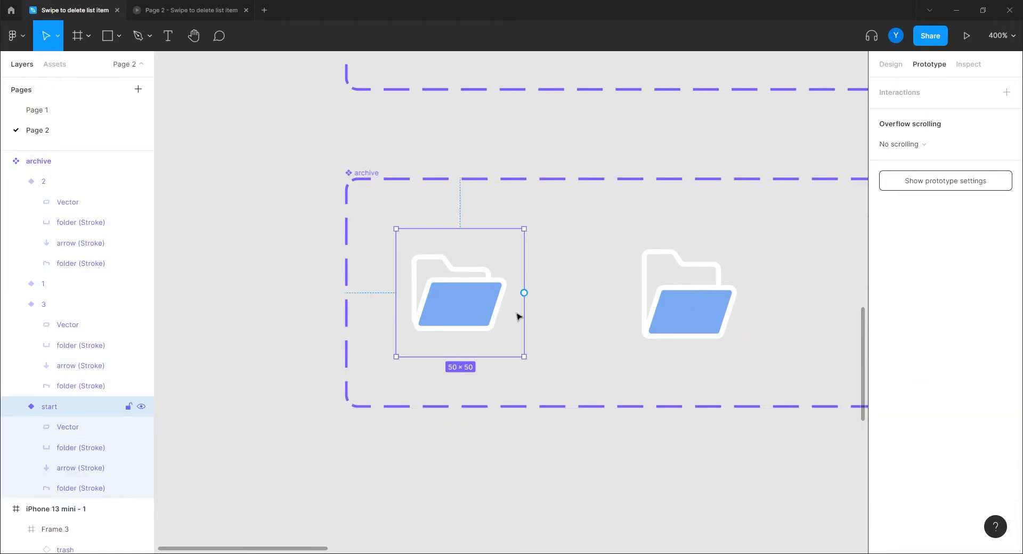
pyautogui.moveTo(524, 293); pyautogui.dragTo(671, 290)
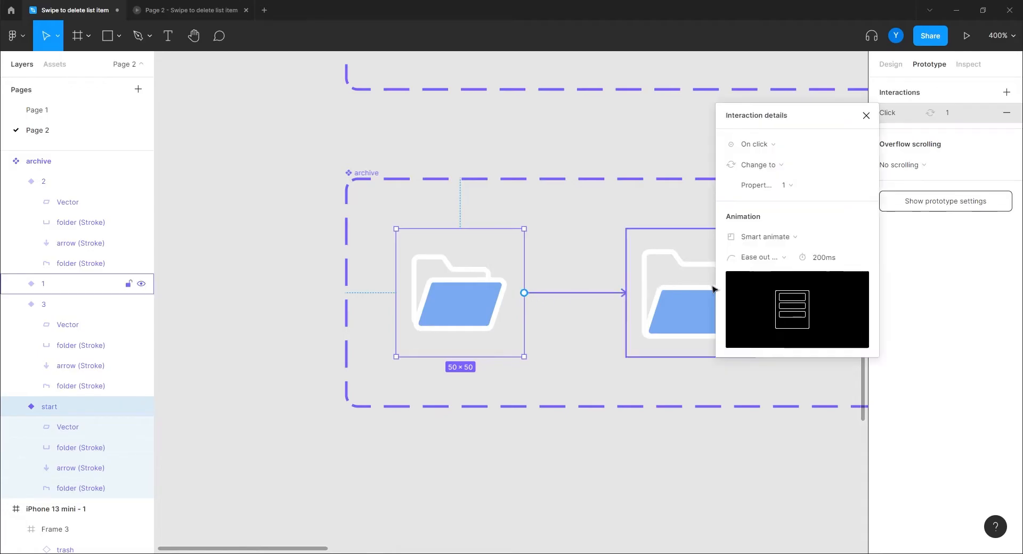
pyautogui.click(786, 150)
pyautogui.click(772, 302)
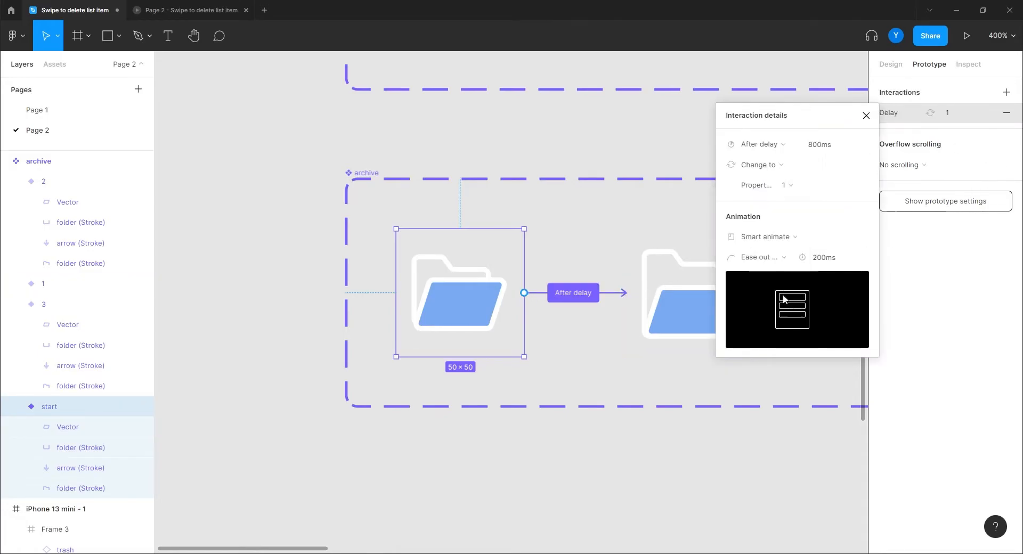
pyautogui.moveTo(826, 116); pyautogui.dragTo(937, 169)
# Step: Link archive variant 1 to variant 2 with an After delay trigger
pyautogui.scroll(3, 596, 253)
pyautogui.hscroll(3, 596, 254)
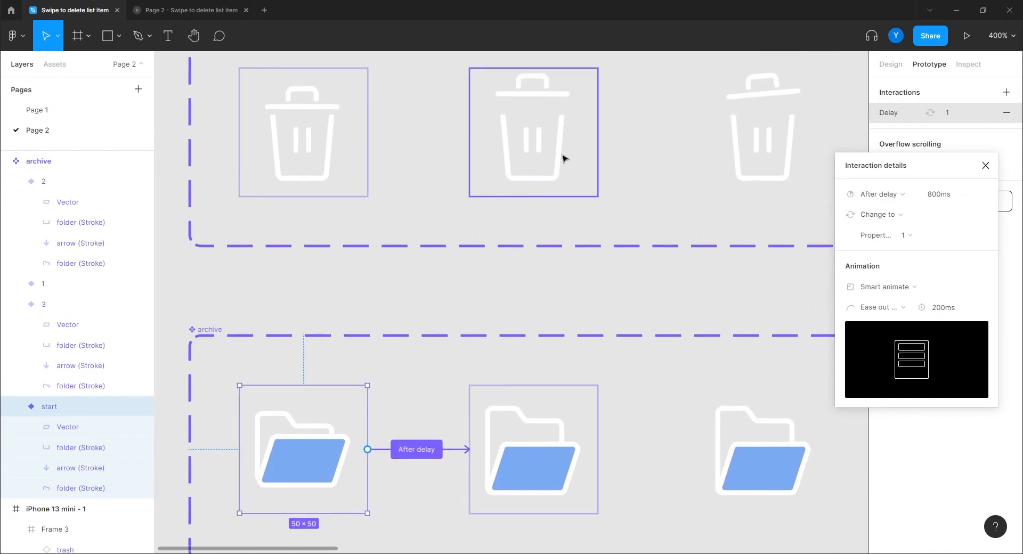
pyautogui.scroll(-1, 625, 328)
pyautogui.moveTo(625, 329); pyautogui.dragTo(658, 165)
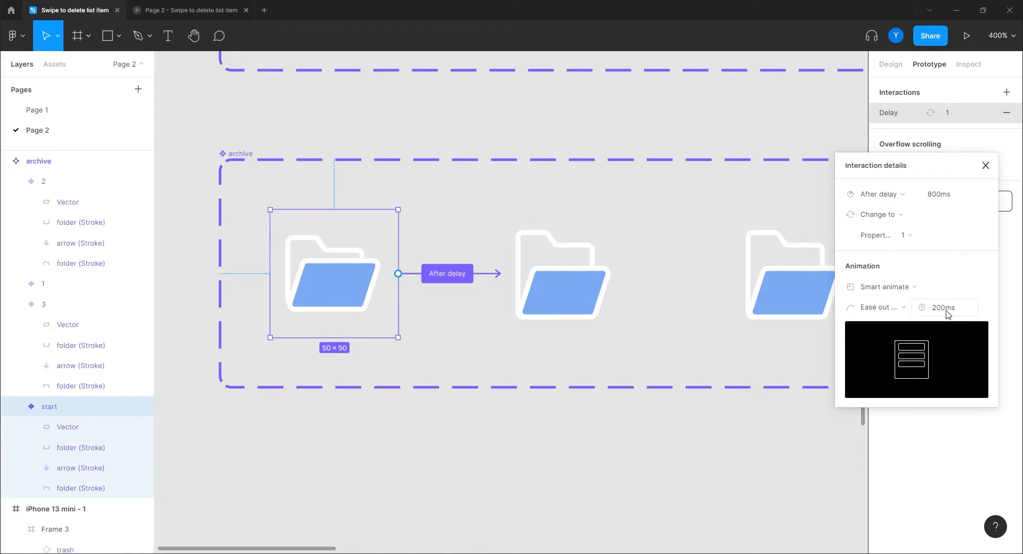
pyautogui.click(573, 327)
pyautogui.moveTo(628, 274); pyautogui.dragTo(757, 273)
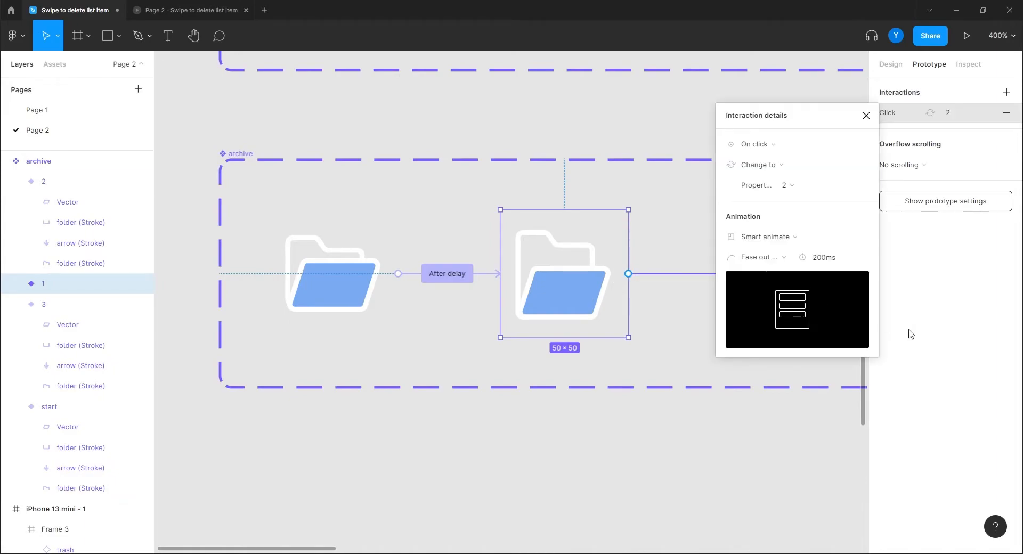
pyautogui.moveTo(816, 123); pyautogui.dragTo(966, 152)
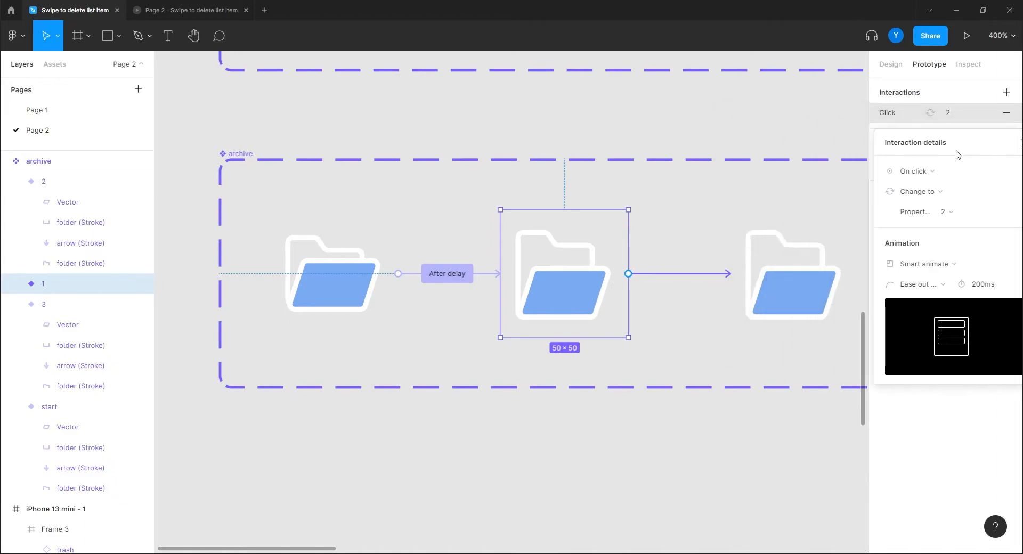
pyautogui.click(915, 171)
pyautogui.click(922, 332)
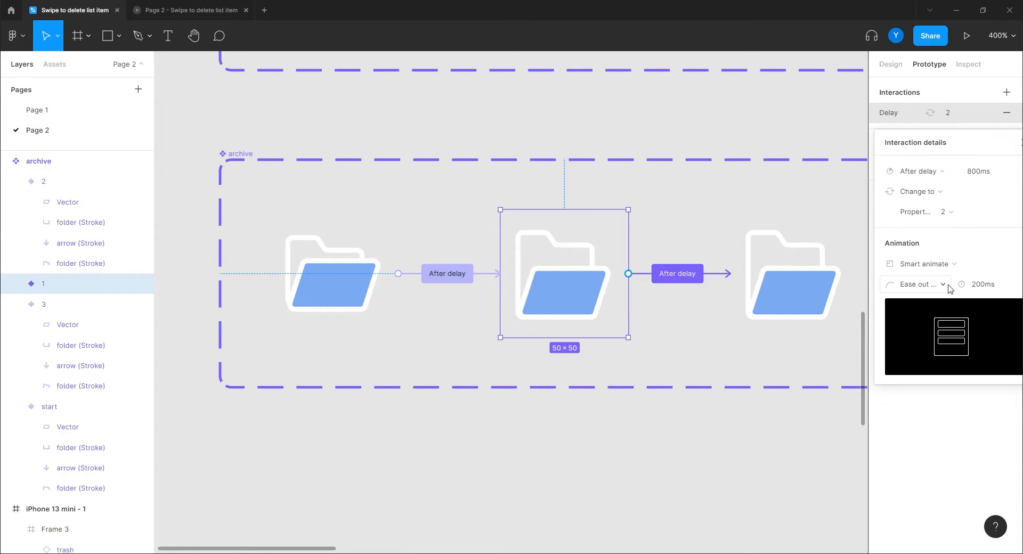
# Step: Set the variant 1 to 2 transition's easing to Ease out and its duration to 300 ms
pyautogui.click(927, 282)
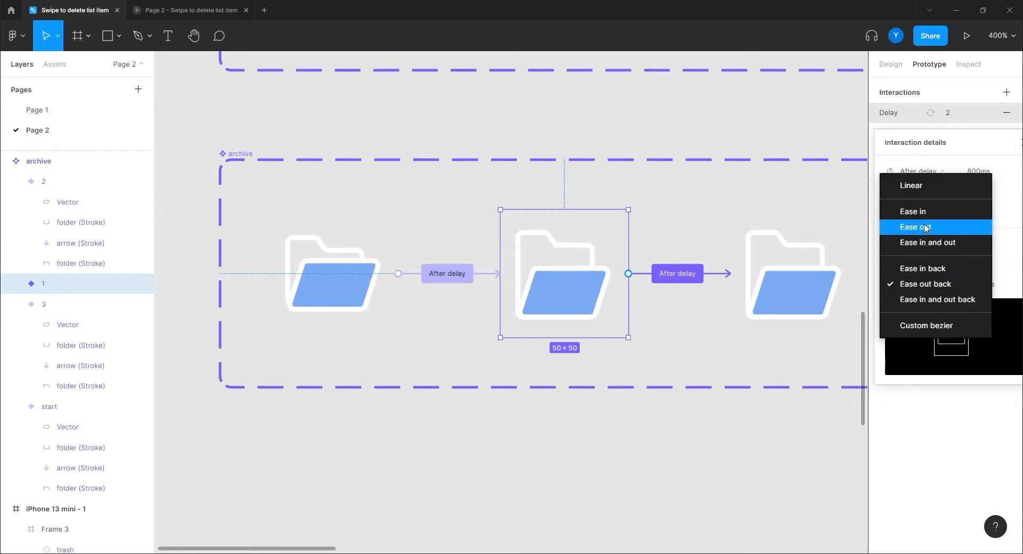
pyautogui.click(927, 227)
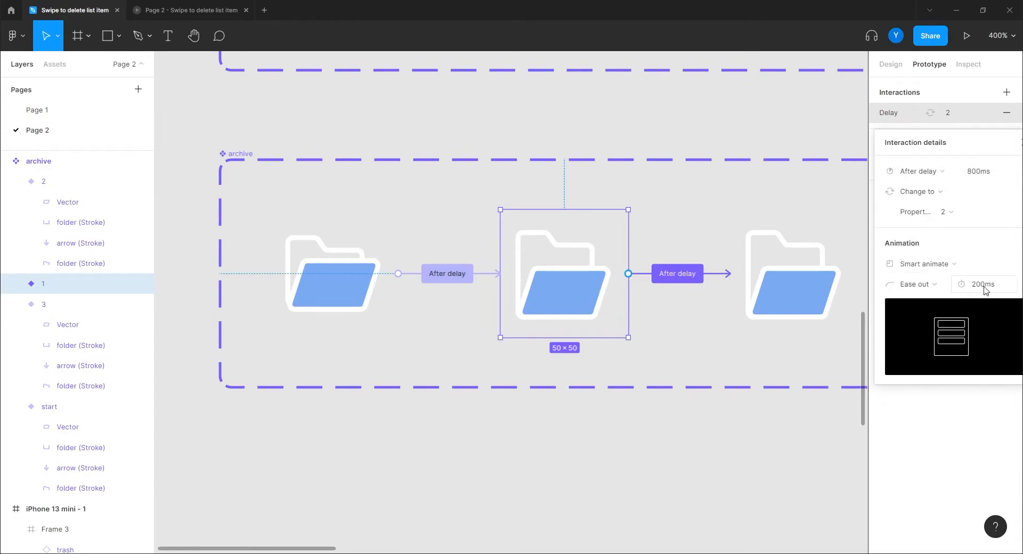
pyautogui.click(984, 286)
pyautogui.write('300')
pyautogui.press('Return')
# Step: Link archive variant 2 to variant 3 with an After delay trigger and set the animation duration to 200 ms
pyautogui.moveTo(756, 393); pyautogui.dragTo(462, 410)
pyautogui.click(459, 302)
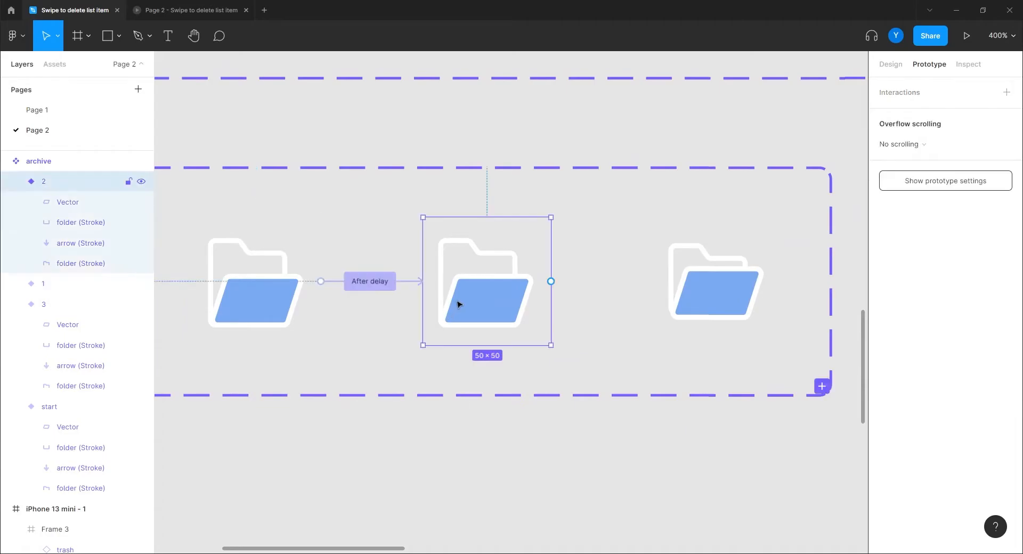
pyautogui.moveTo(551, 282); pyautogui.dragTo(690, 288)
pyautogui.click(768, 145)
pyautogui.click(760, 298)
pyautogui.moveTo(807, 115); pyautogui.dragTo(943, 132)
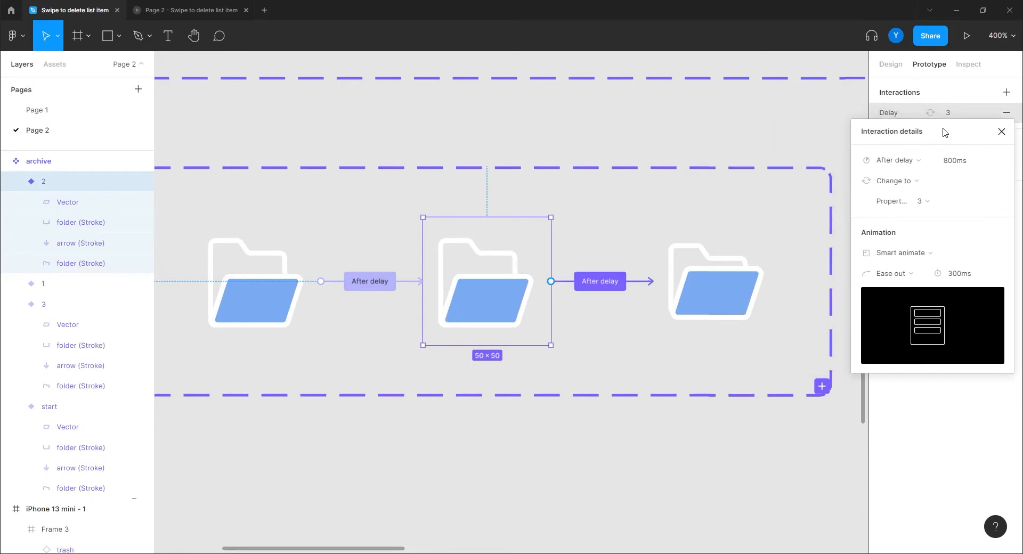
pyautogui.click(967, 277)
pyautogui.hotkey('ctrl', 'a')
pyautogui.write('200')
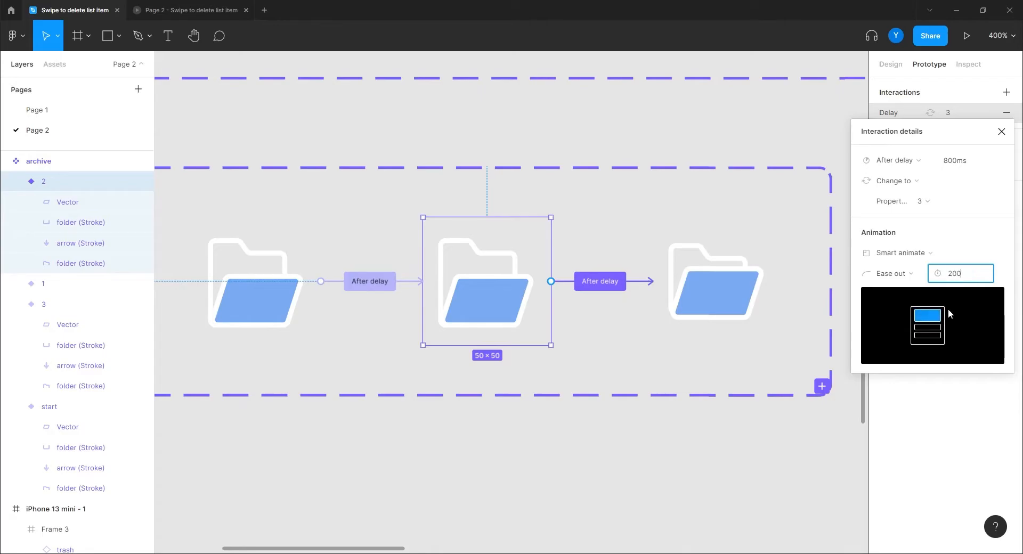
pyautogui.press('Return')
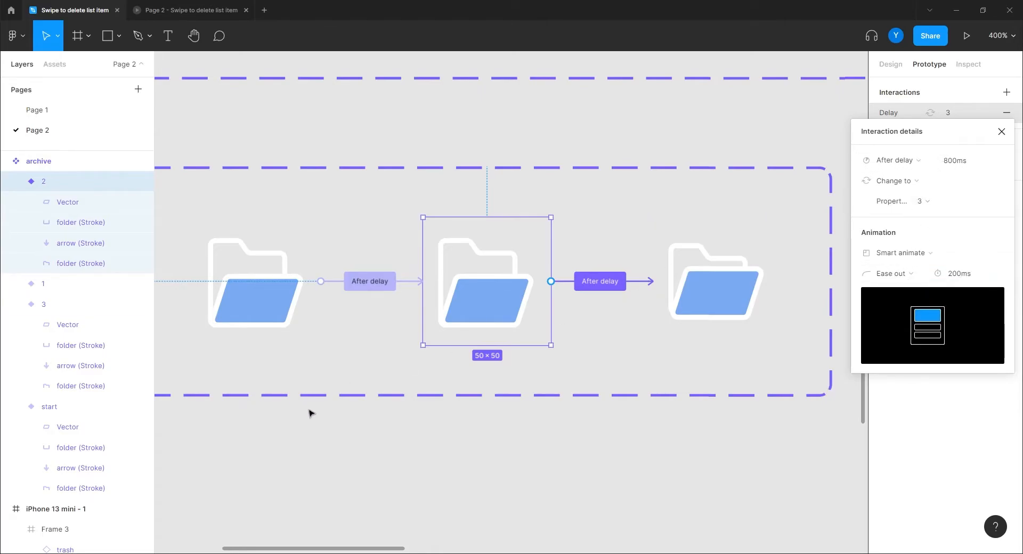
# Step: Set the delay of the interaction from the archive start variant to variant 1 to 600 ms
pyautogui.hscroll(-5, 374, 432)
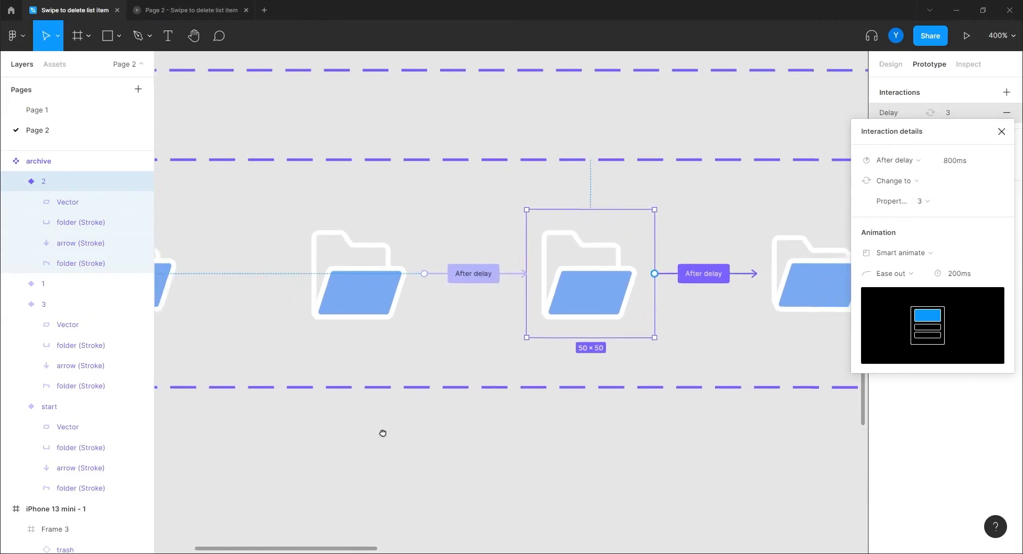
pyautogui.click(231, 297)
pyautogui.click(327, 270)
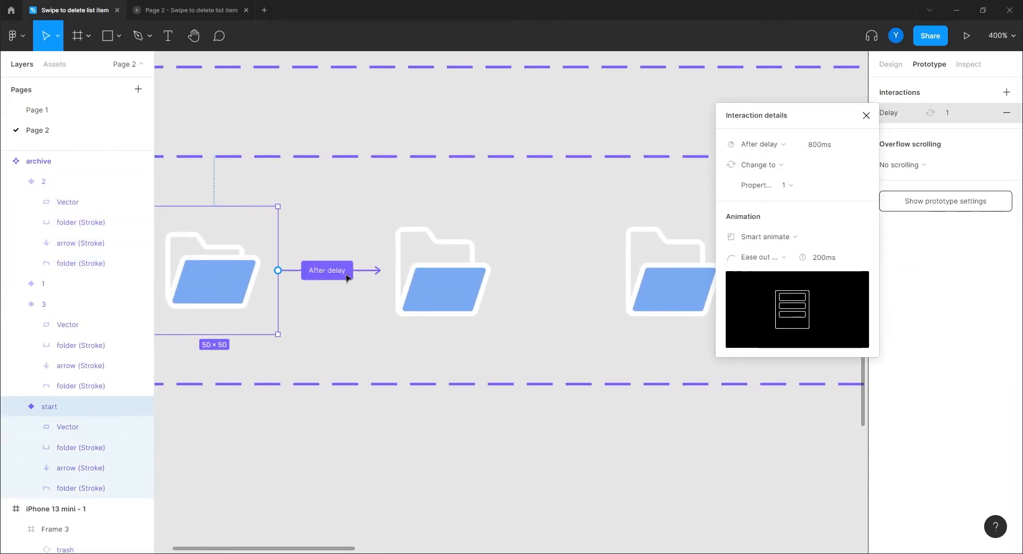
pyautogui.write('600')
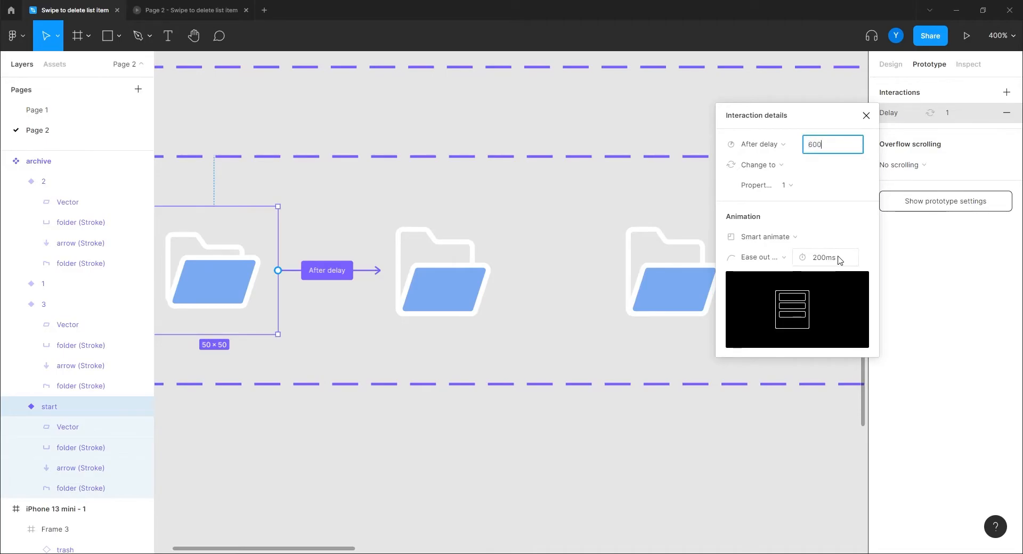
pyautogui.press('Return')
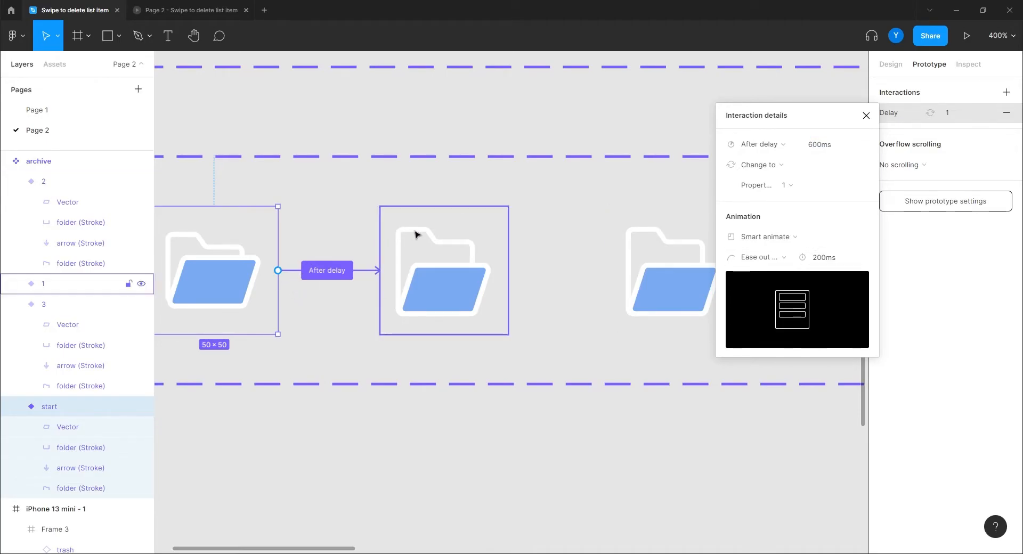
# Step: Set the delay of the interaction from archive variant 1 to variant 2 to 100 ms
pyautogui.click(449, 266)
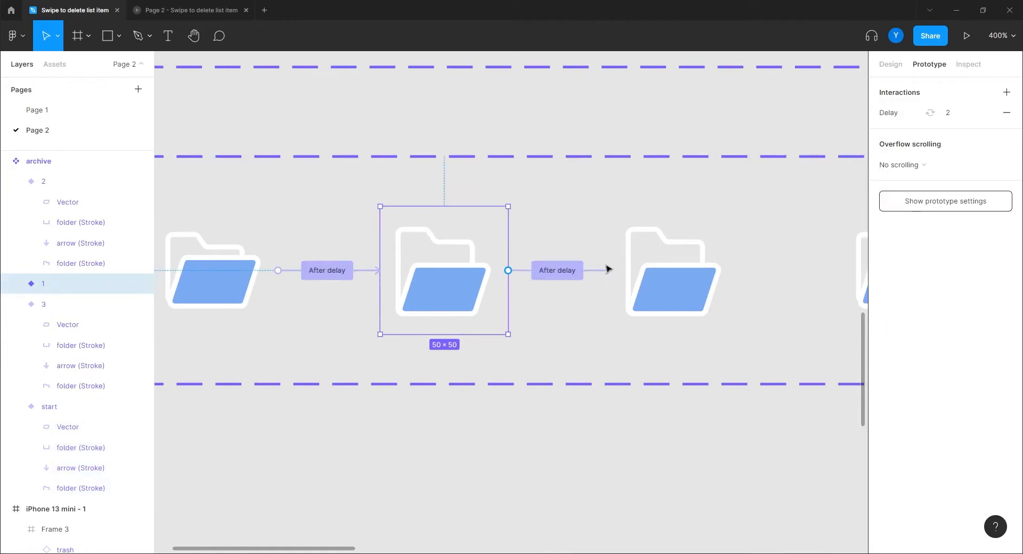
pyautogui.click(557, 270)
pyautogui.click(823, 148)
pyautogui.write('100')
pyautogui.press('Return')
# Step: Set the delay of the interaction from archive variant 2 to variant 3 to 100 ms
pyautogui.moveTo(614, 398); pyautogui.dragTo(258, 410)
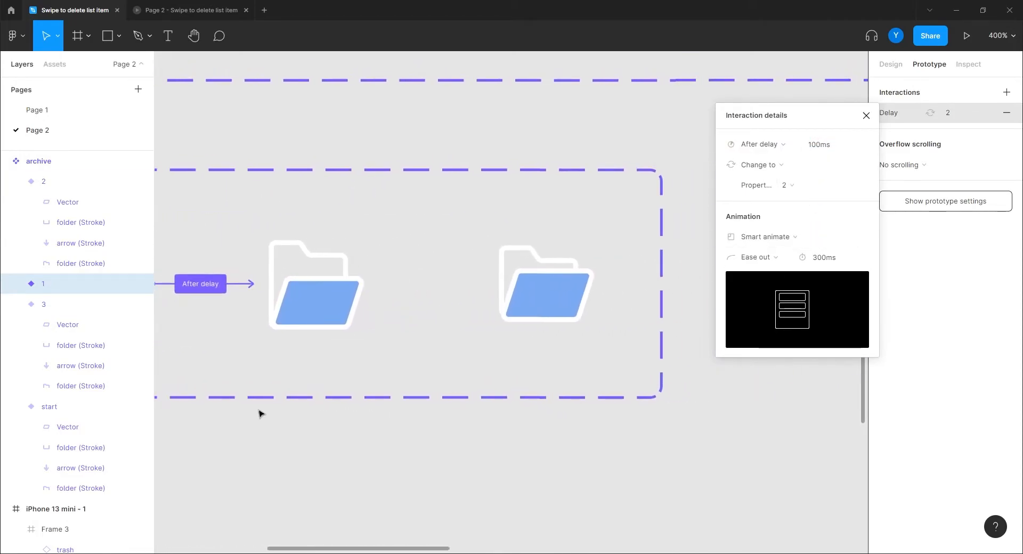
pyautogui.click(298, 286)
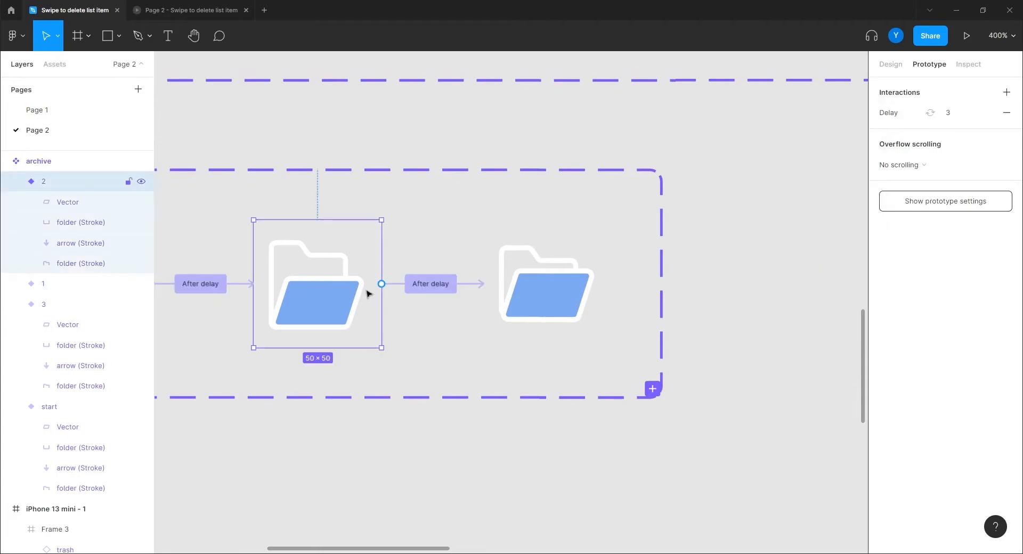
pyautogui.click(444, 286)
pyautogui.click(827, 146)
pyautogui.write('100')
pyautogui.press('Return')
# Step: Link archive variant 3 back to the start variant with a Change to interaction
pyautogui.moveTo(350, 399); pyautogui.dragTo(420, 366)
pyautogui.click(616, 265)
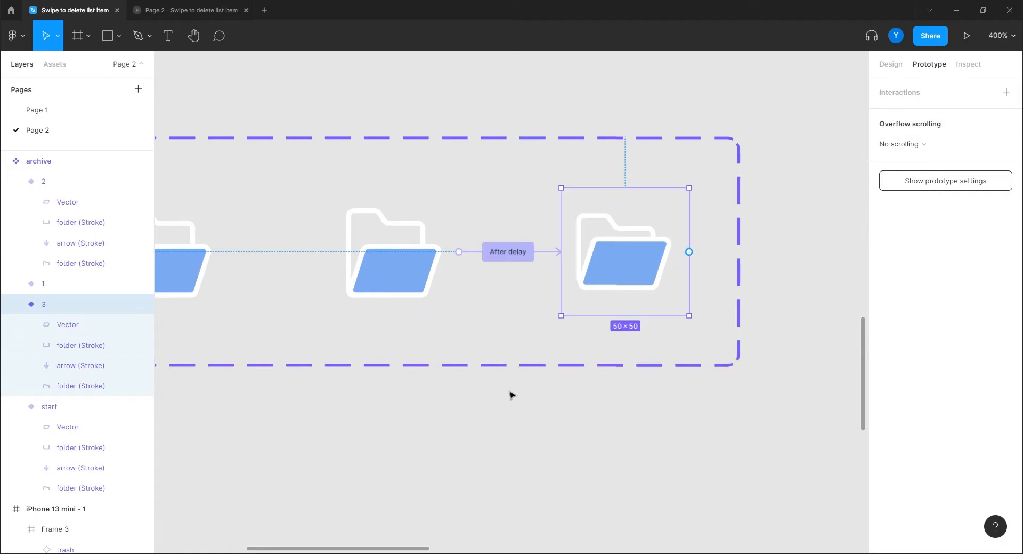
pyautogui.scroll(-5, 485, 416)
pyautogui.hscroll(-3, 576, 404)
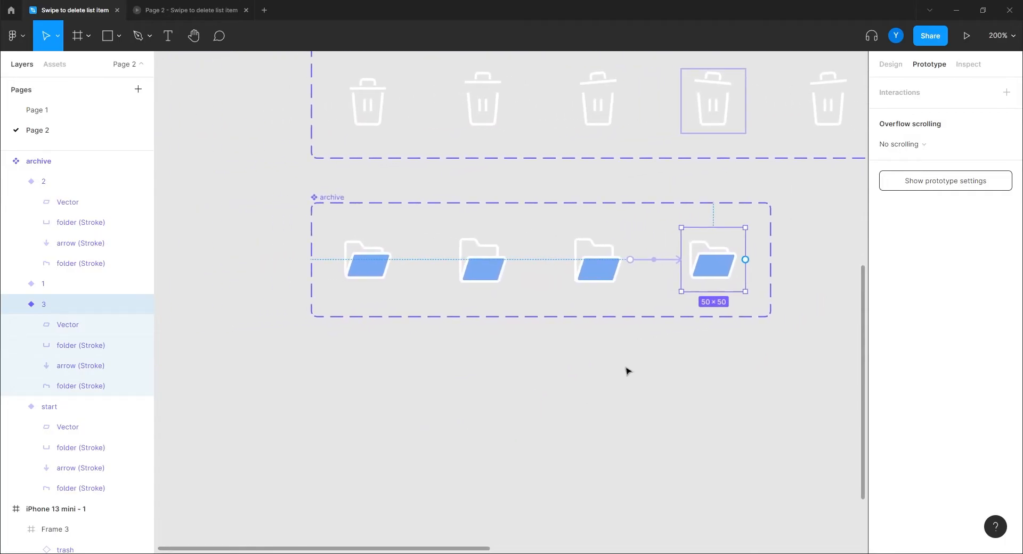
pyautogui.moveTo(745, 260); pyautogui.dragTo(387, 263)
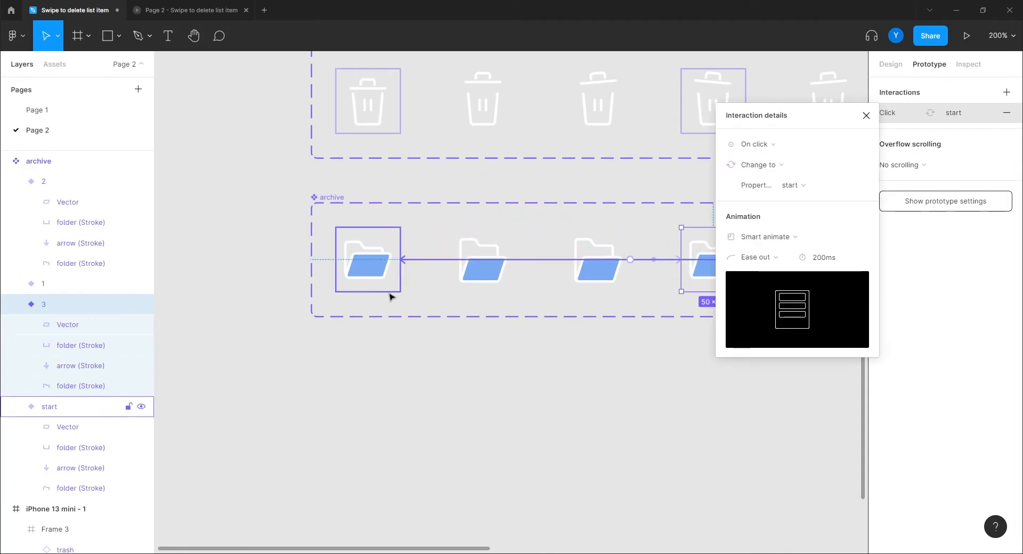
pyautogui.moveTo(813, 125); pyautogui.dragTo(918, 178)
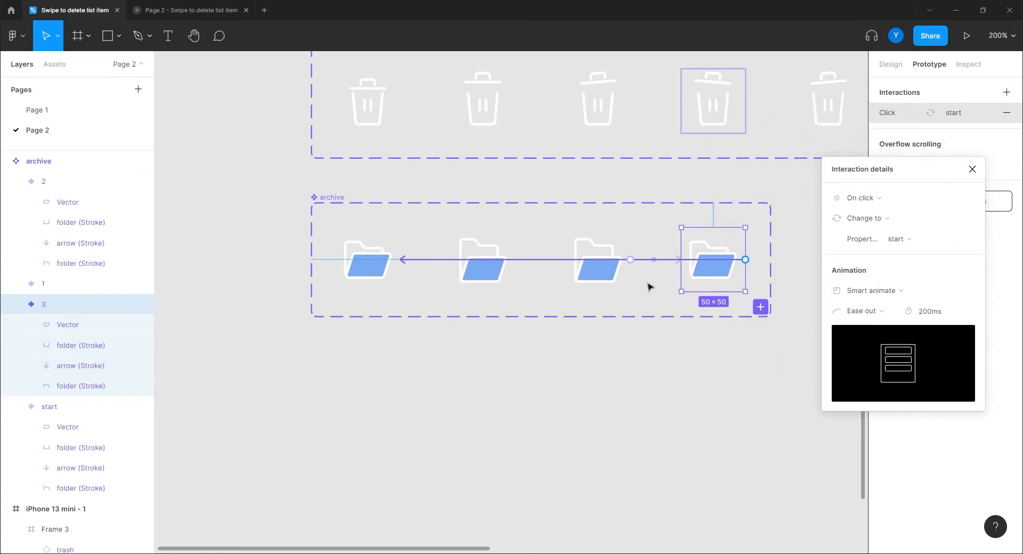
# Step: Set the animation duration of the interaction from archive variant 3 to the start variant to 300 ms
pyautogui.click(68, 369)
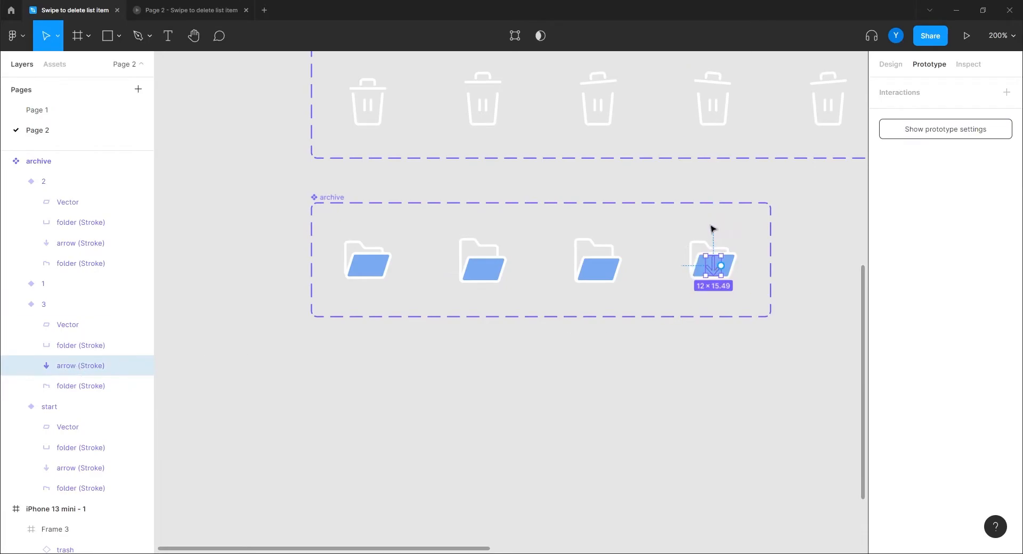
pyautogui.click(571, 393)
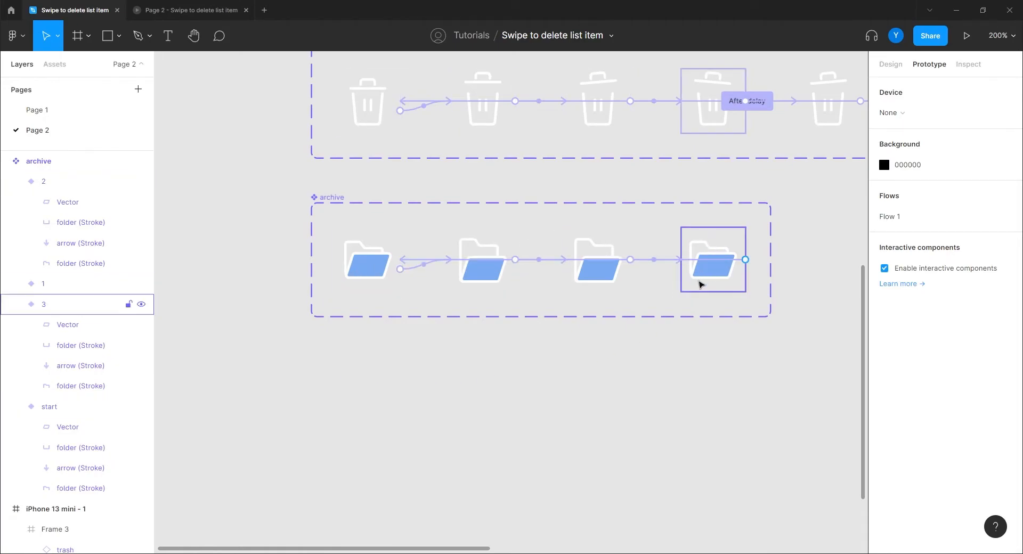
pyautogui.click(456, 262)
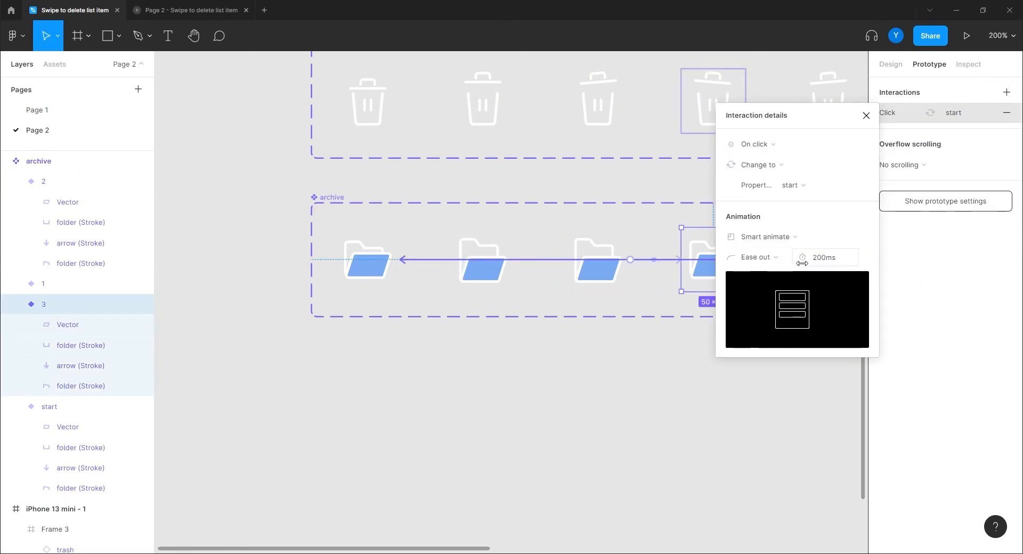
pyautogui.moveTo(804, 115); pyautogui.dragTo(851, 116)
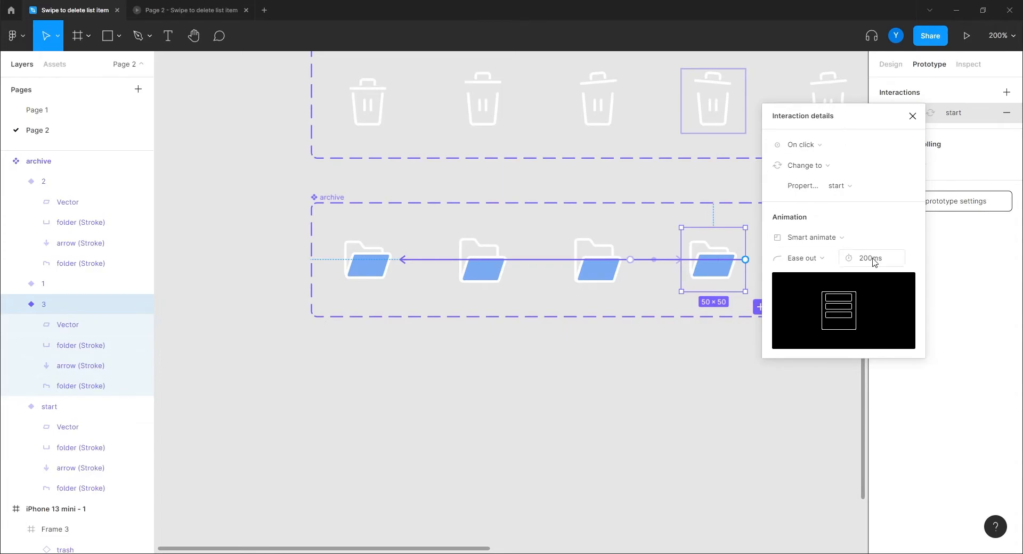
pyautogui.click(874, 259)
pyautogui.write('300')
pyautogui.press('Return')
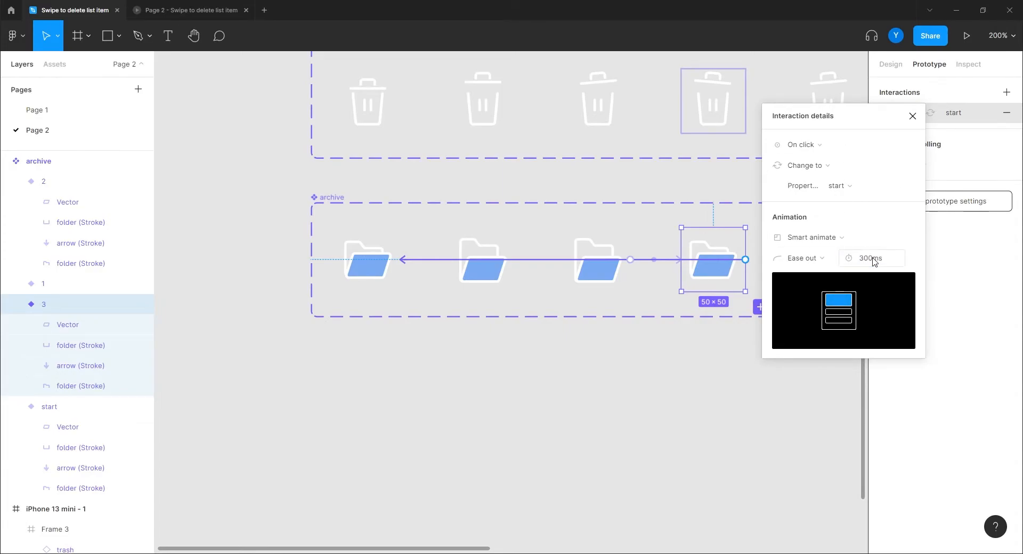
# Step: Paste a copy of the archive start variant into the blue frame on the iPhone 13 mini screen, beside the trash icon
pyautogui.click(356, 270)
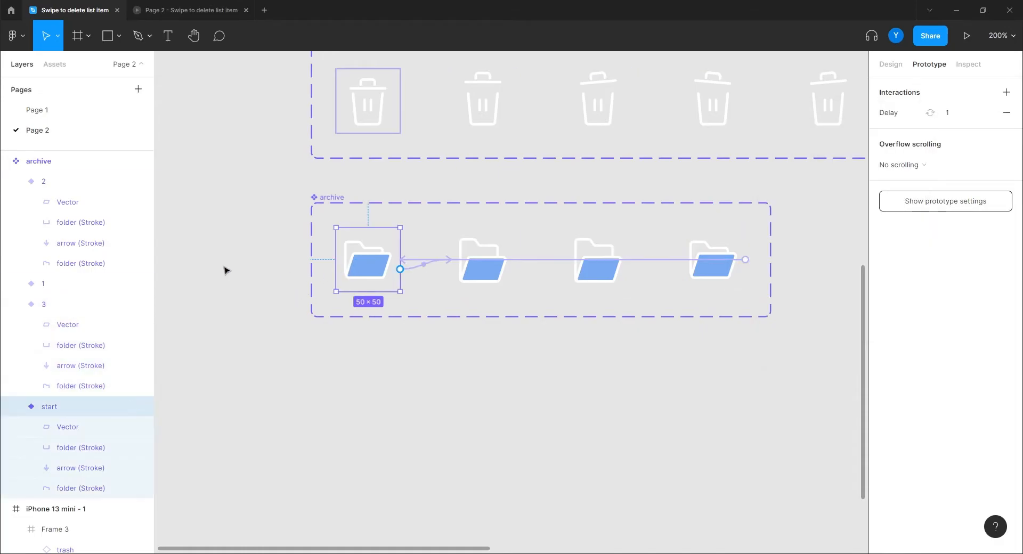
pyautogui.moveTo(725, 168); pyautogui.dragTo(128, 447)
pyautogui.click(734, 307)
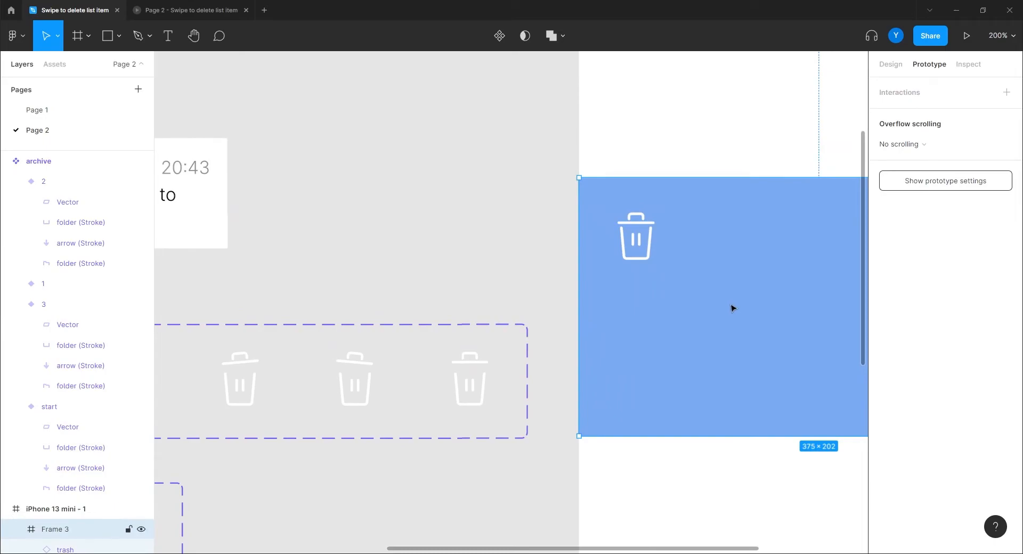
pyautogui.hotkey('ctrl', 'v')
pyautogui.moveTo(639, 252); pyautogui.dragTo(768, 267)
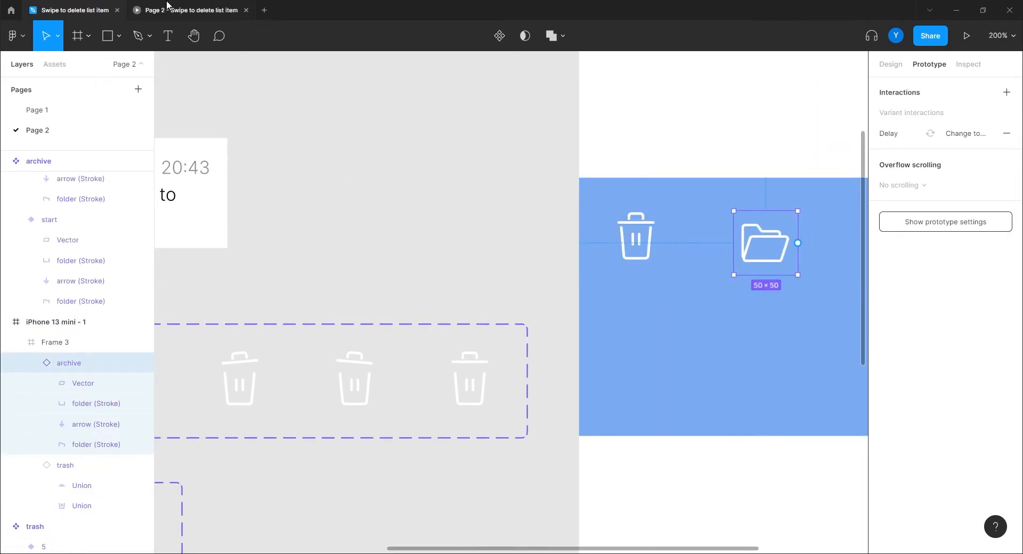
# Step: Preview the prototype, relaunching it from Flow 1, to check the trash and archive icon animations
pyautogui.click(219, 10)
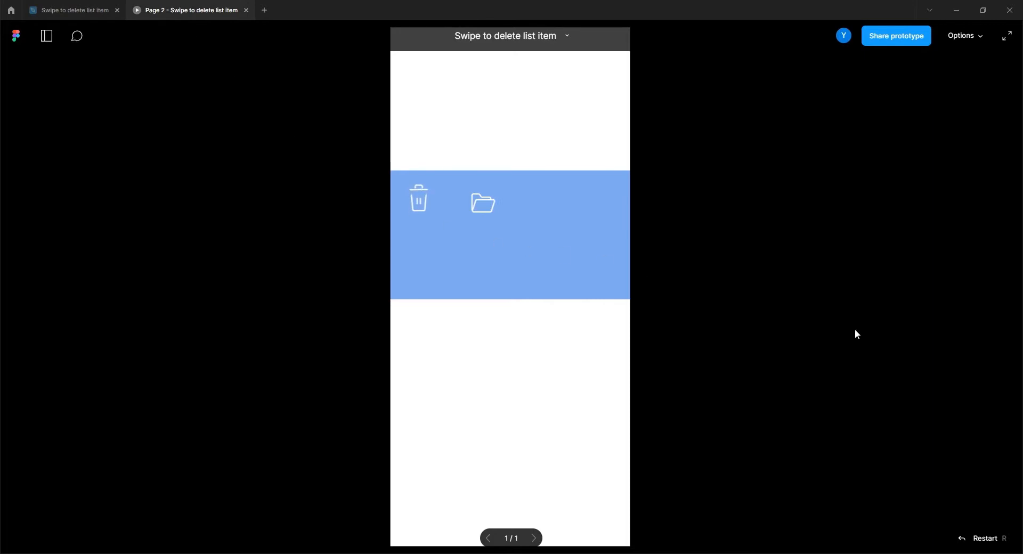
pyautogui.click(246, 11)
pyautogui.hscroll(5, 411, 296)
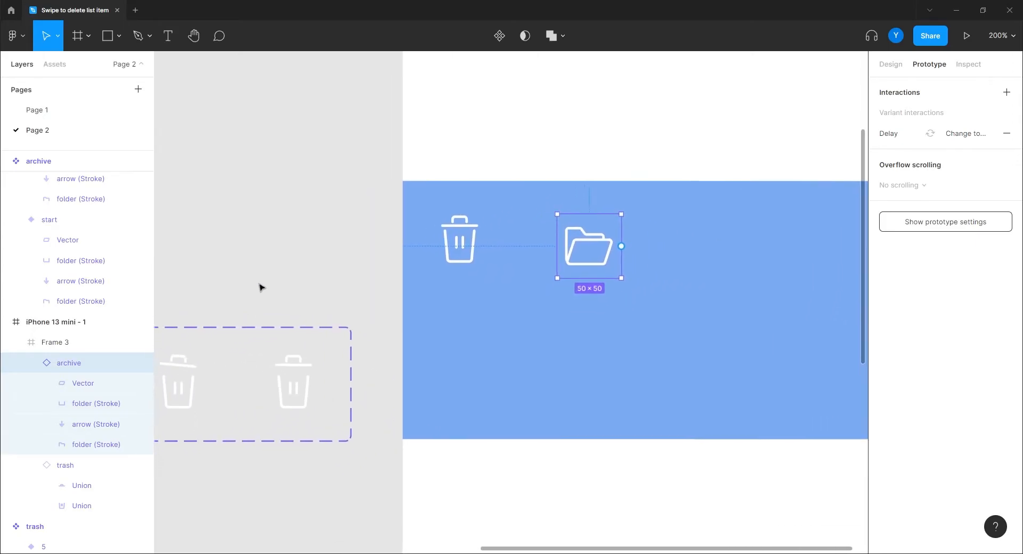
pyautogui.scroll(4, 251, 287)
pyautogui.click(446, 130)
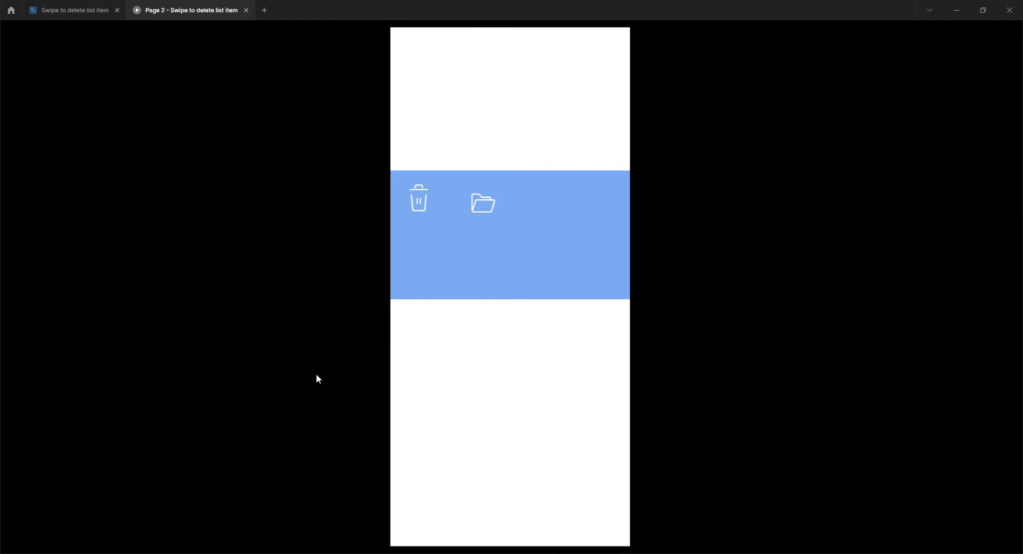
pyautogui.click(72, 10)
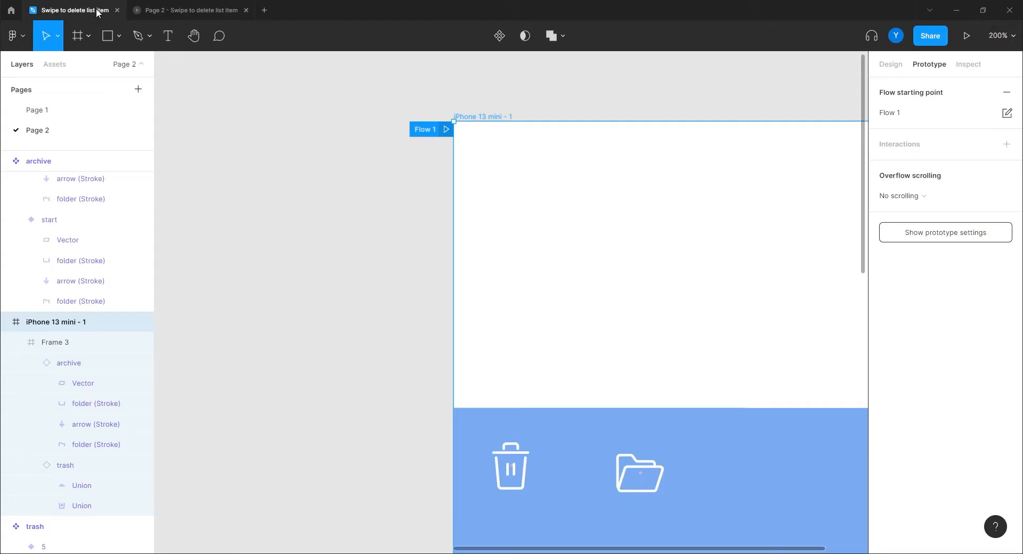
# Step: Change the trigger of the interaction from archive variant 3 to the start variant to After delay with 100 ms
pyautogui.hotkey('ctrl', '-')
pyautogui.moveTo(343, 459); pyautogui.dragTo(621, 161)
pyautogui.click(542, 242)
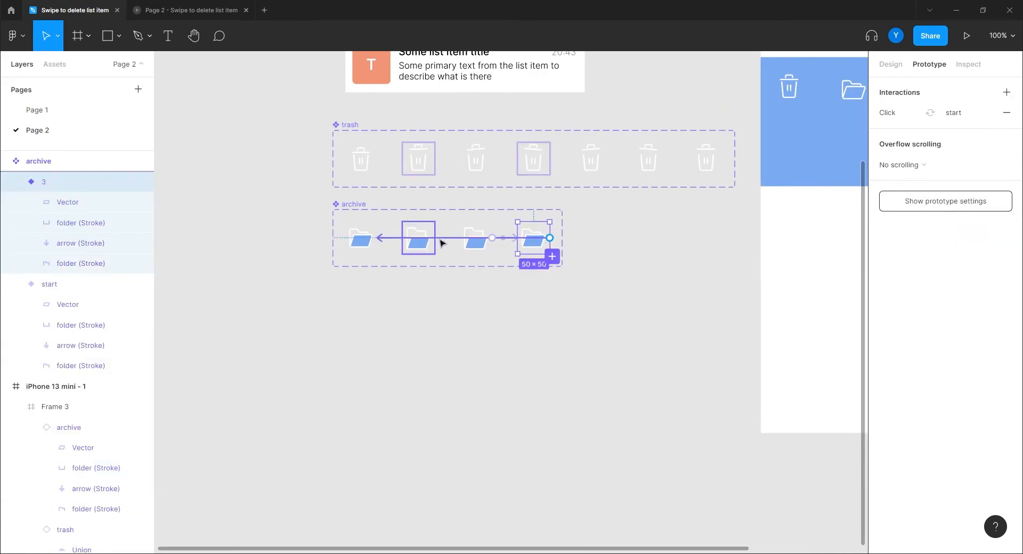
pyautogui.click(911, 112)
pyautogui.click(756, 144)
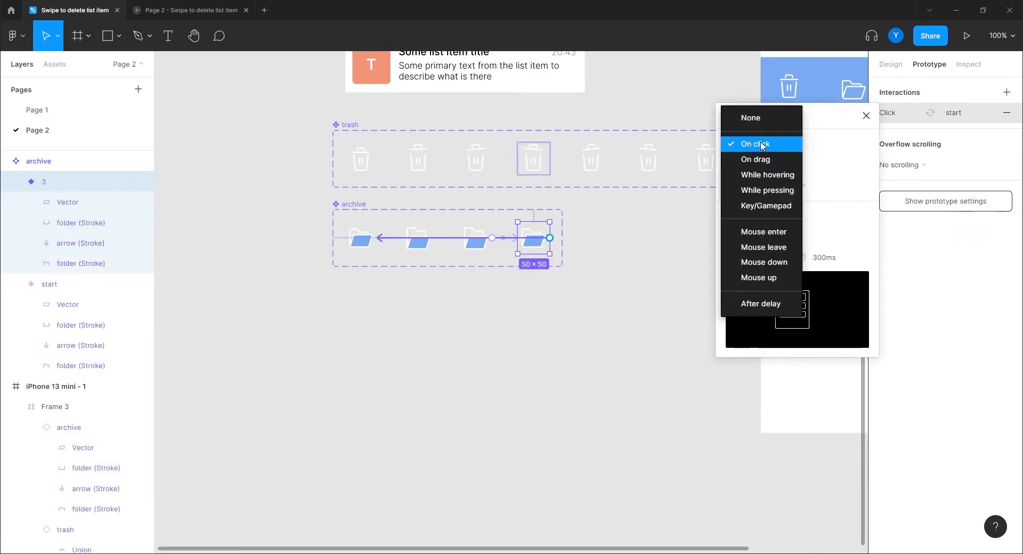
pyautogui.click(749, 305)
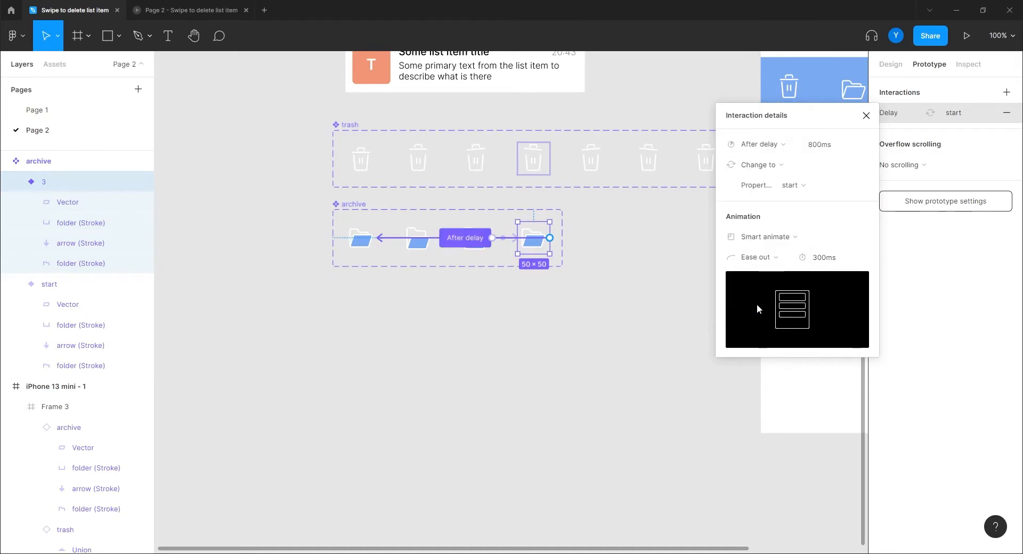
pyautogui.click(821, 147)
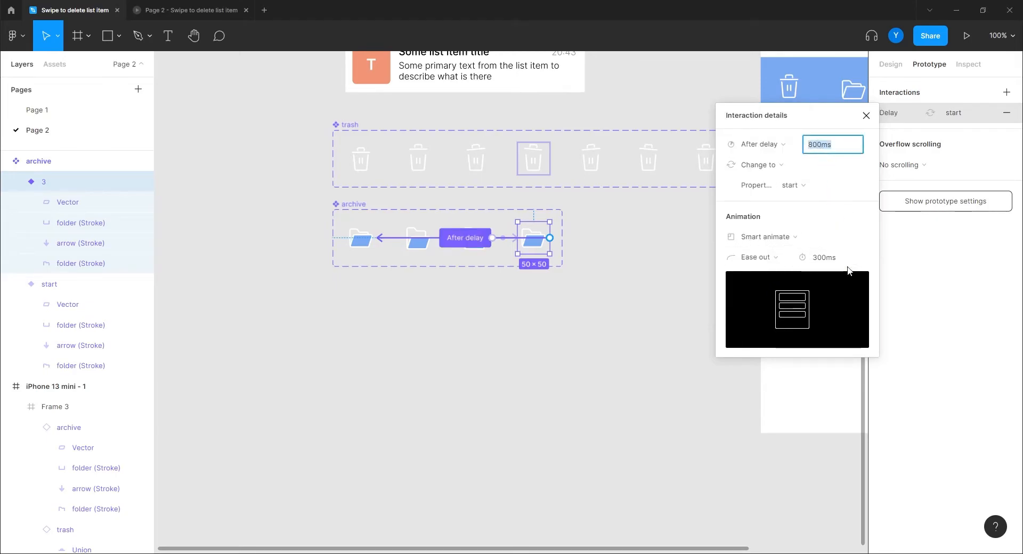
pyautogui.write('100')
pyautogui.press('Return')
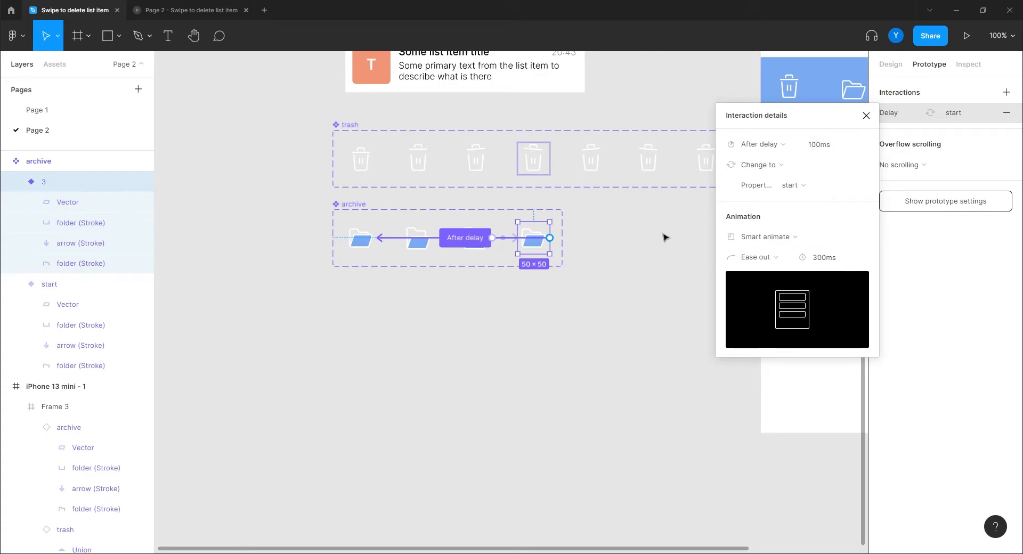
# Step: Check the archive animation in the preview and set the transition from archive variant 3 to the start variant to Instant
pyautogui.click(186, 11)
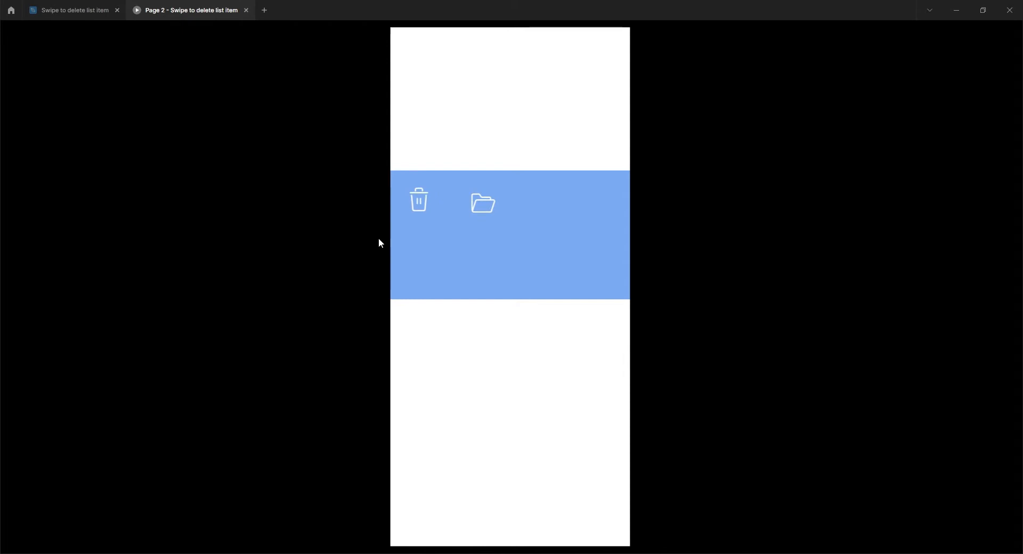
pyautogui.click(99, 11)
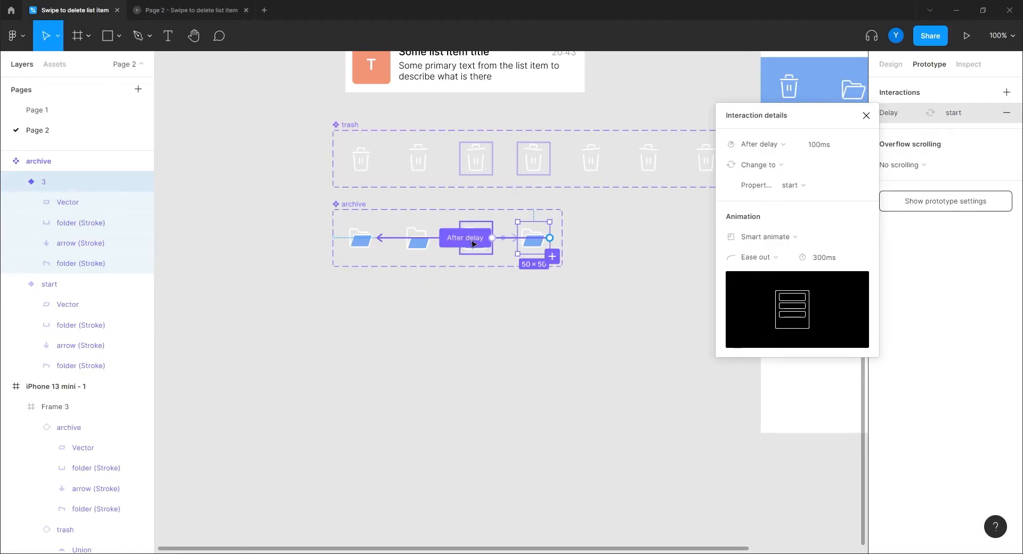
pyautogui.click(758, 236)
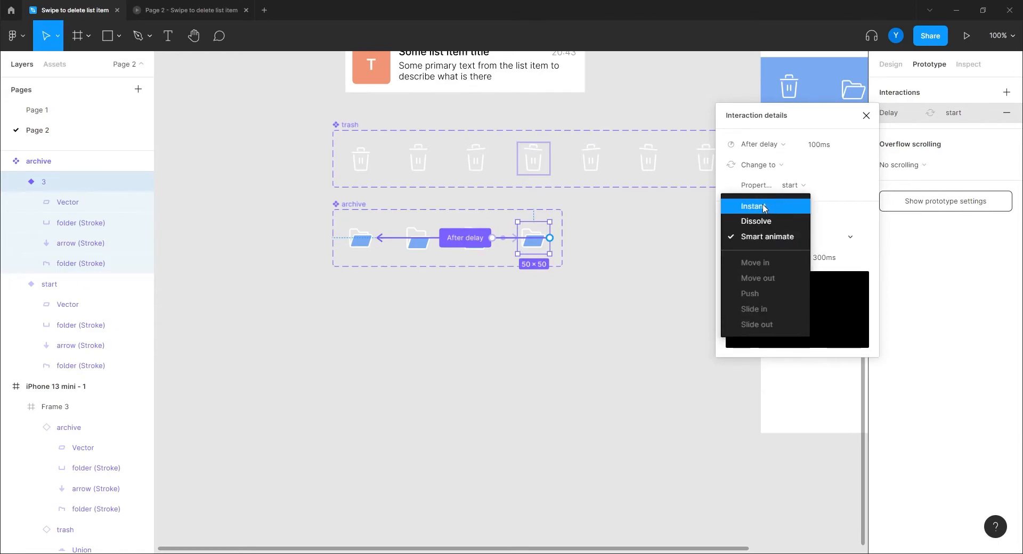
pyautogui.click(764, 208)
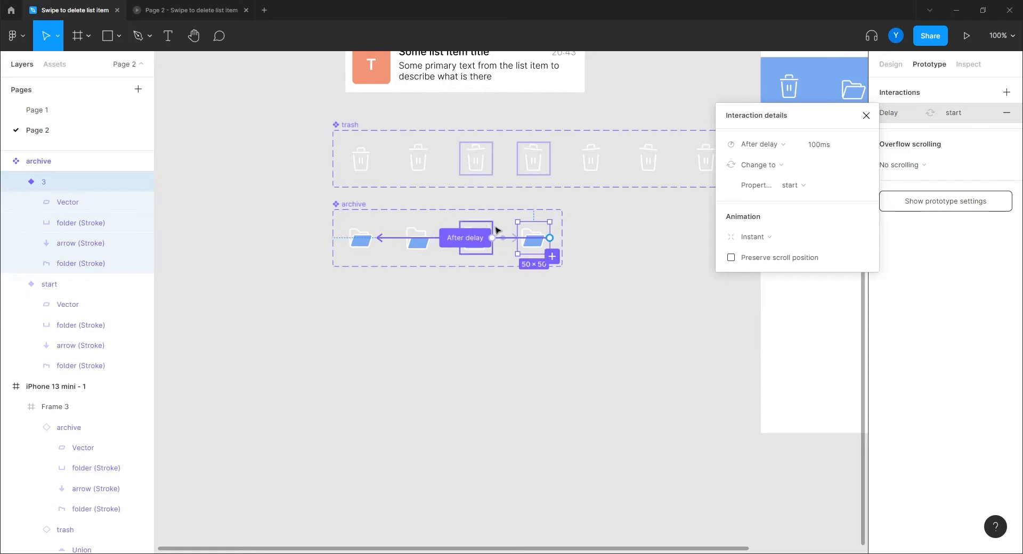
# Step: Preview the archive animation again and inspect the timing of the interaction from the archive start variant to variant 1
pyautogui.click(180, 12)
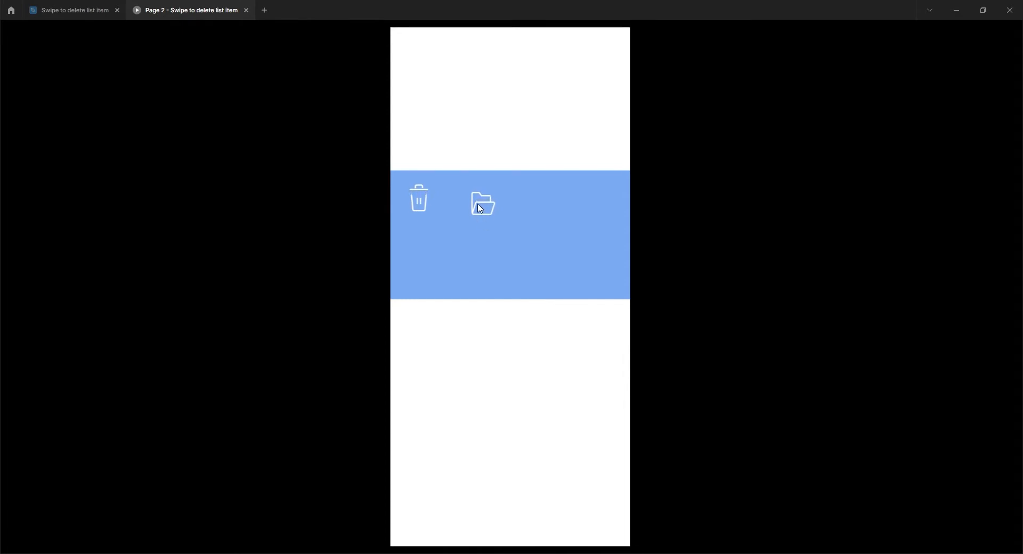
pyautogui.click(77, 12)
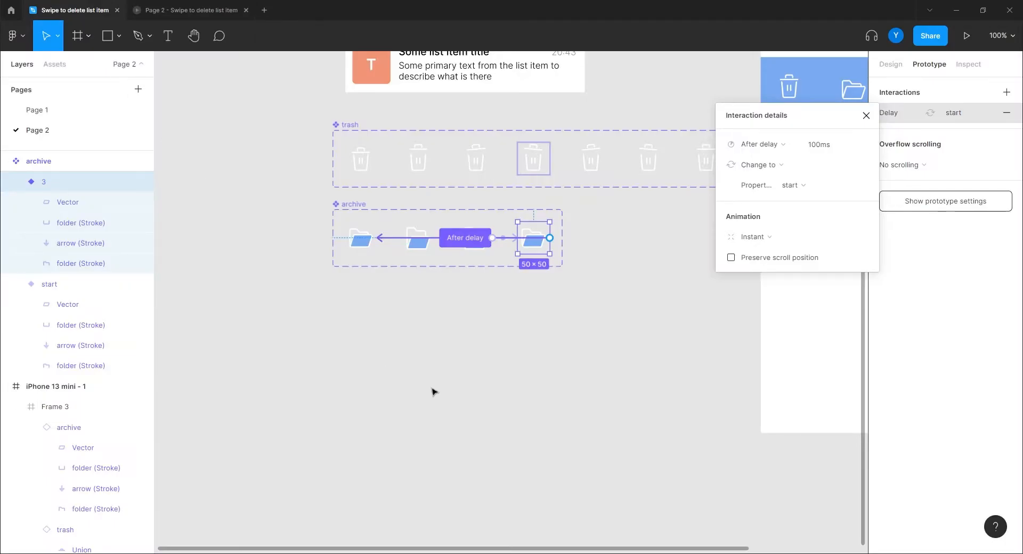
pyautogui.hotkey('ctrl', '+')
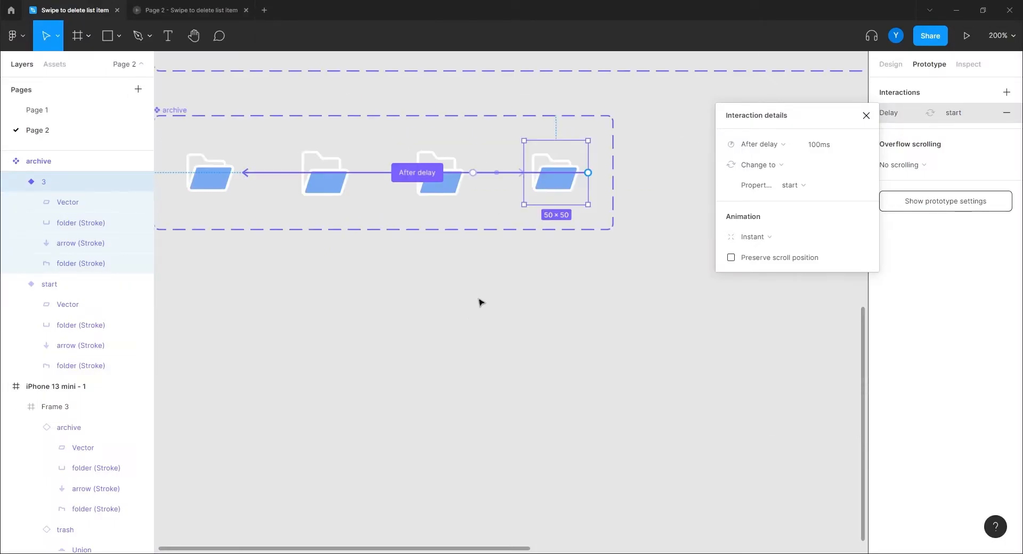
pyautogui.moveTo(472, 292); pyautogui.dragTo(451, 385)
pyautogui.moveTo(388, 367); pyautogui.dragTo(510, 368)
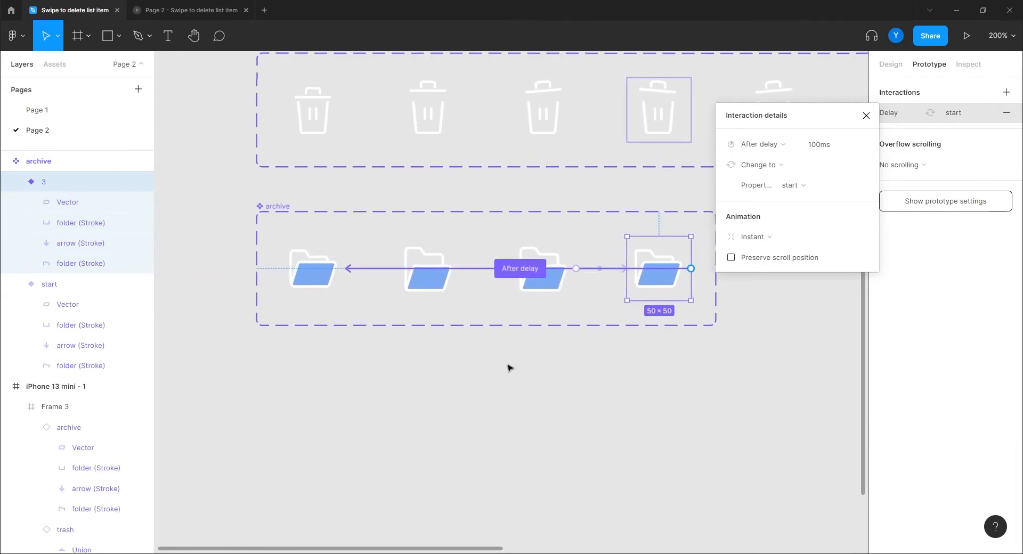
pyautogui.click(309, 284)
pyautogui.click(693, 351)
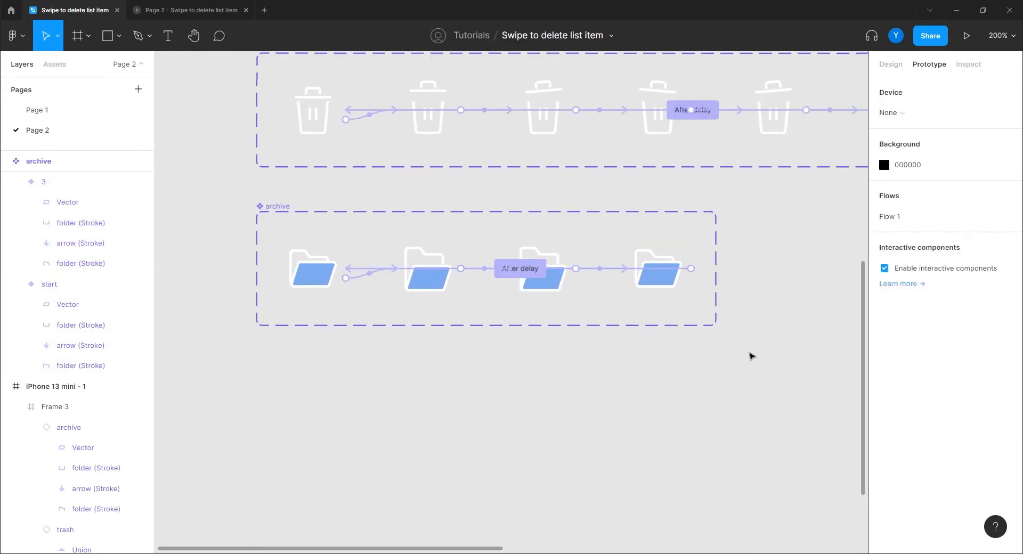
pyautogui.click(369, 275)
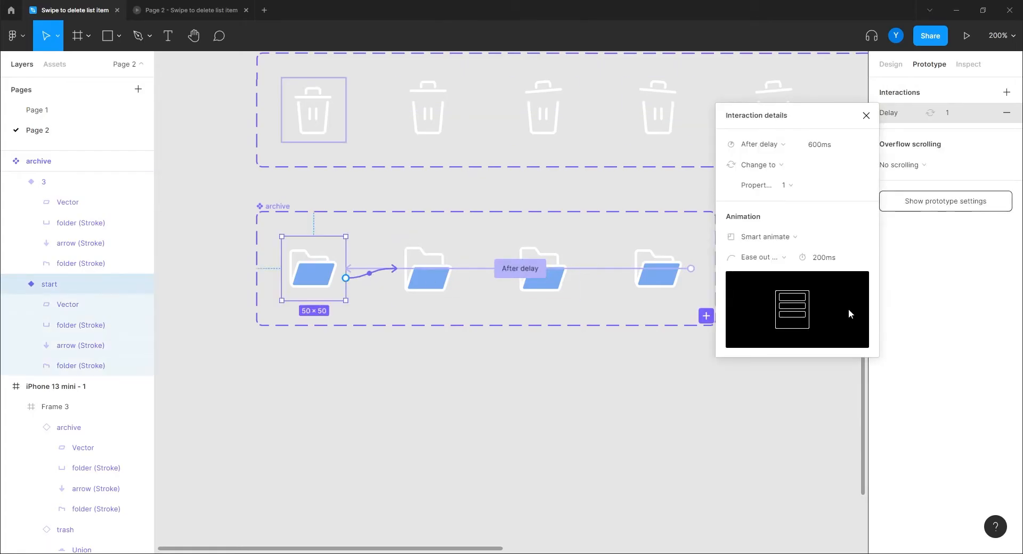
pyautogui.click(837, 261)
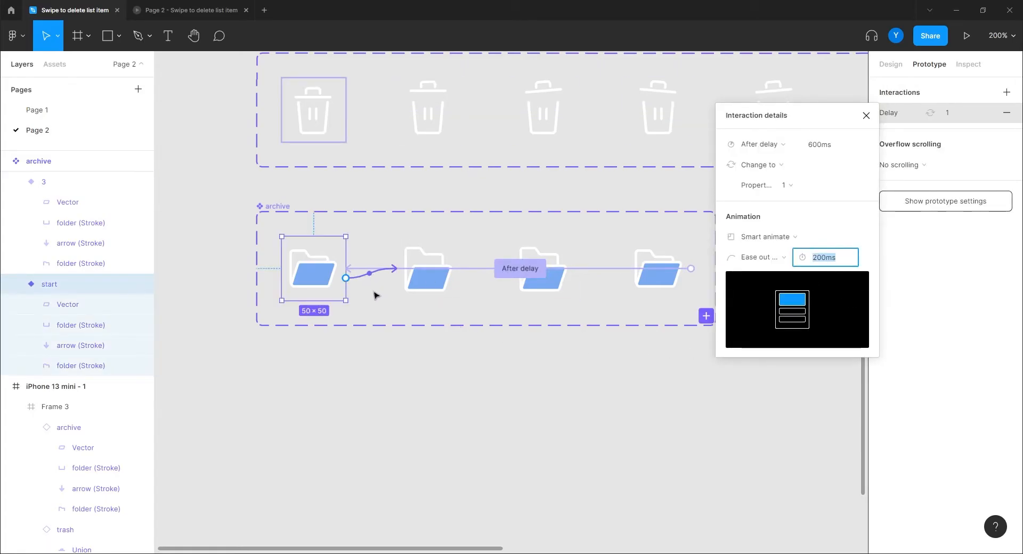
# Step: Set the animation duration of the interaction from archive variant 1 to variant 2 to 400 ms
pyautogui.click(417, 289)
pyautogui.click(484, 270)
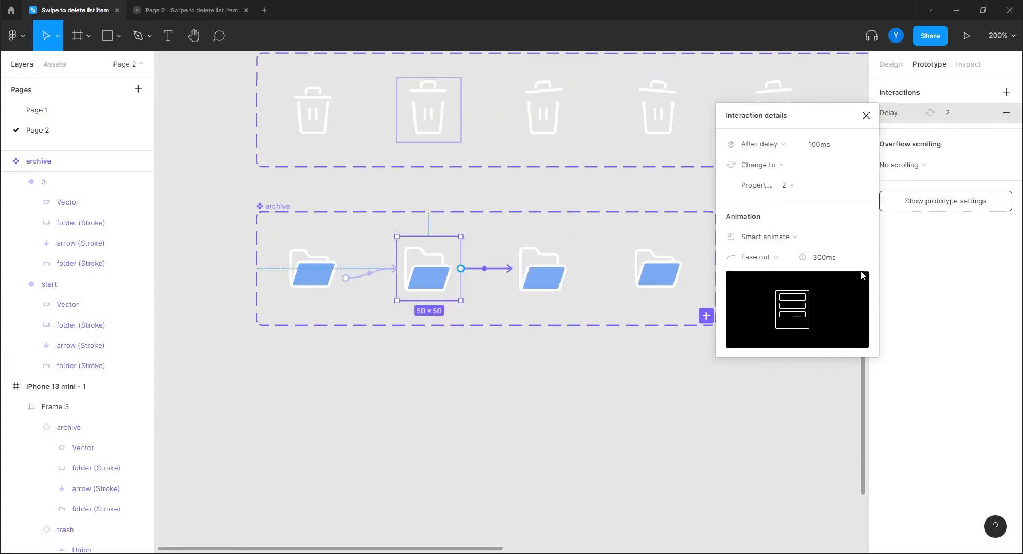
pyautogui.click(835, 261)
pyautogui.write('400')
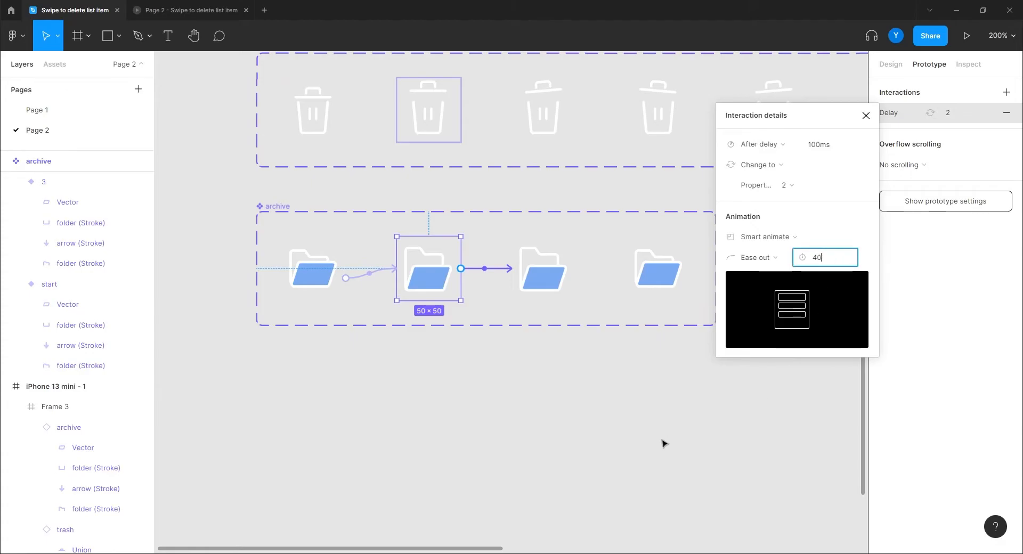
pyautogui.click(531, 419)
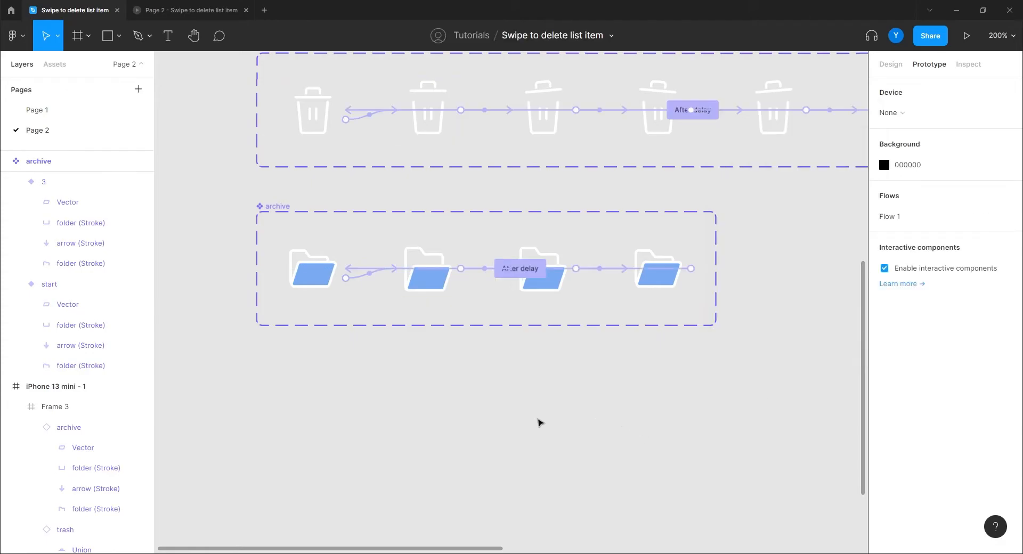
# Step: Check the retimed archive icon animation in the prototype preview and return to the component sets and the phone frame
pyautogui.click(186, 11)
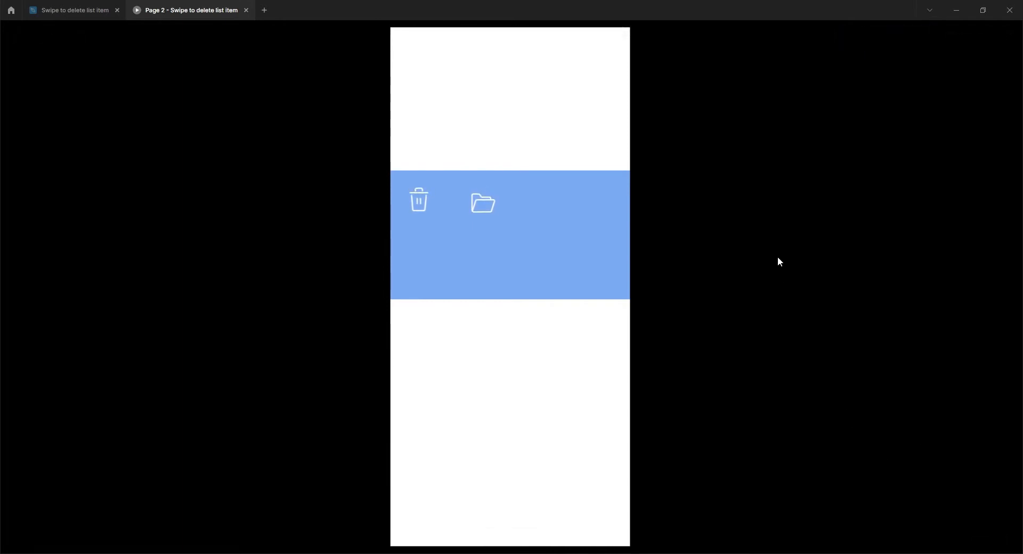
pyautogui.click(87, 15)
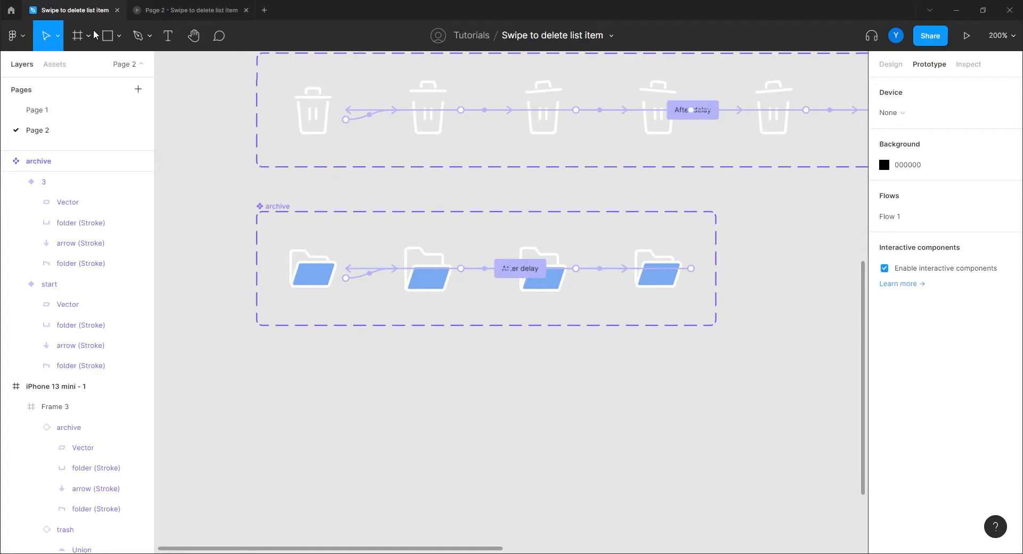
pyautogui.moveTo(322, 409); pyautogui.dragTo(408, 381)
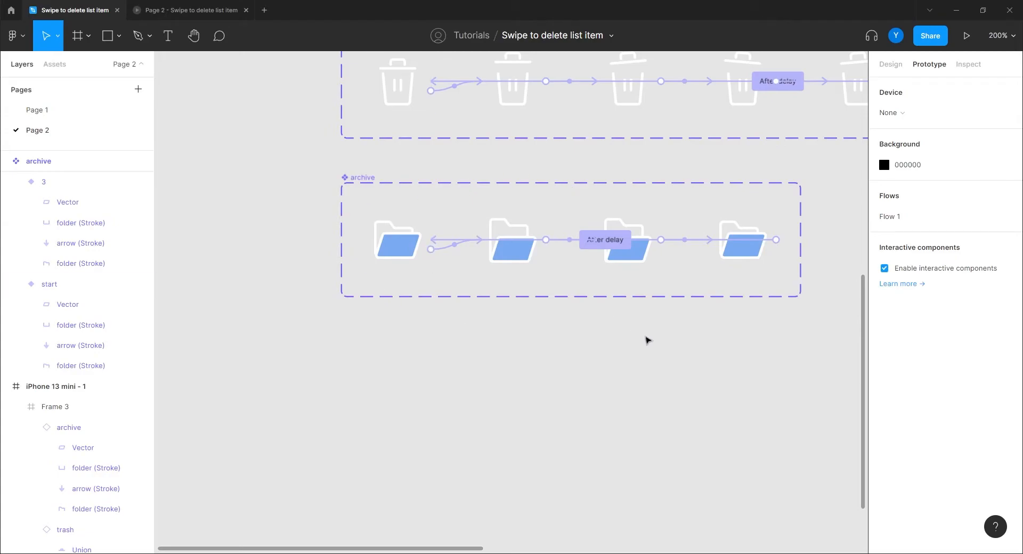
pyautogui.hotkey('ctrl', '-')
pyautogui.moveTo(681, 317); pyautogui.dragTo(446, 365)
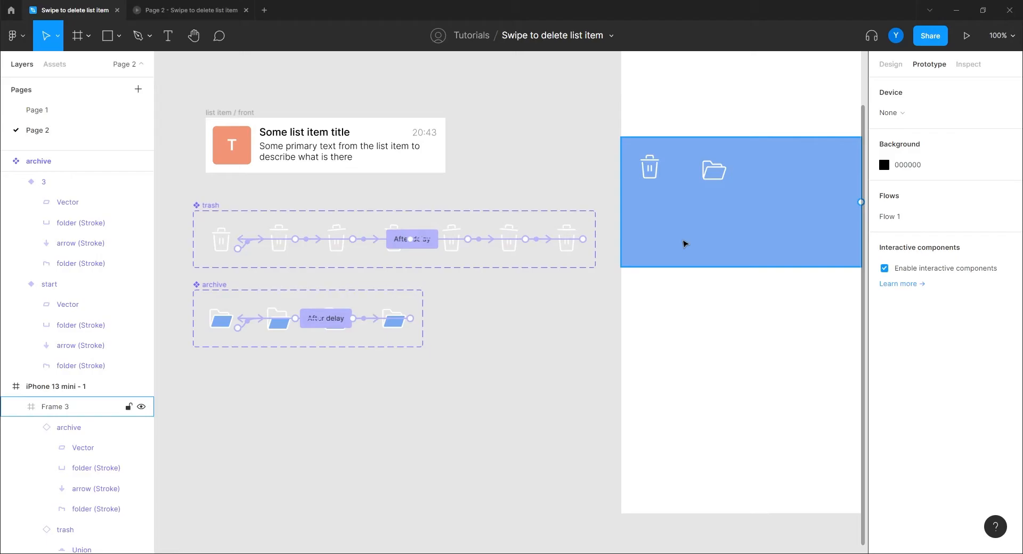
# Step: Preview the trash and archive icon animations side by side in the prototype and return to the design file
pyautogui.hotkey('ctrl', 'alt', 'Return')
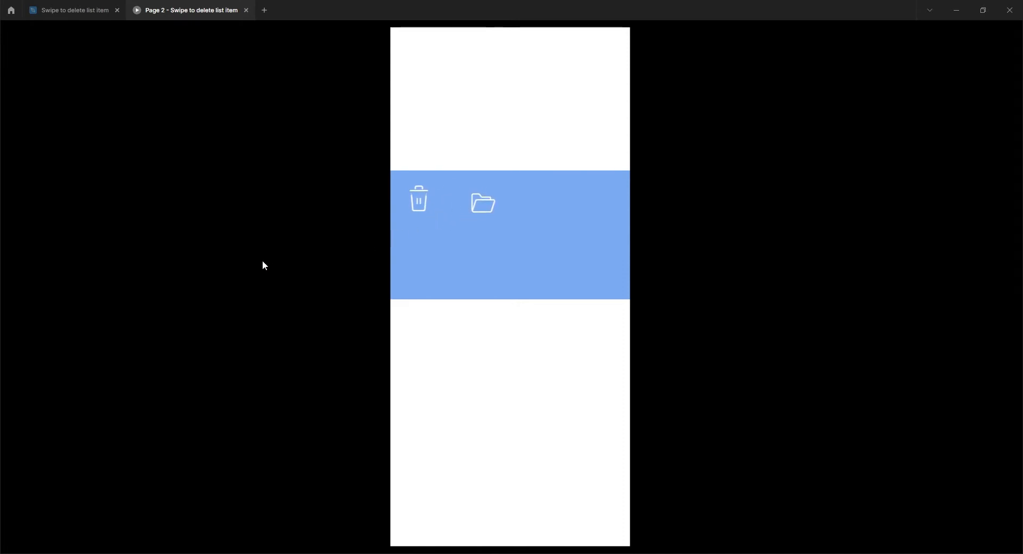
pyautogui.click(73, 10)
pyautogui.moveTo(549, 306); pyautogui.dragTo(531, 395)
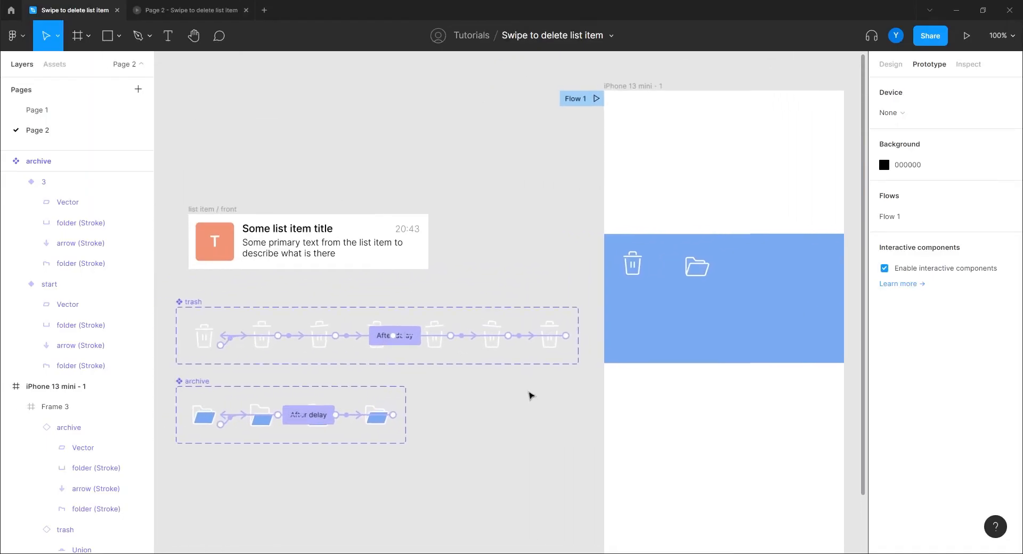
# Step: Delete the blue frame with the trash and archive icon instances from the iPhone 13 mini frame
pyautogui.click(699, 329)
pyautogui.moveTo(698, 344); pyautogui.dragTo(688, 479)
pyautogui.press('Delete')
# Step: Move the trash and archive component sets together far down the canvas, leaving free space below the list item / front frame
pyautogui.moveTo(430, 449); pyautogui.dragTo(585, 404)
pyautogui.moveTo(358, 177); pyautogui.dragTo(345, 107)
pyautogui.scroll(-3, 283, 279)
pyautogui.click(345, 213)
pyautogui.keyDown('shift'); pyautogui.click(357, 290); pyautogui.keyUp('shift')
pyautogui.moveTo(345, 210); pyautogui.dragTo(343, 496)
pyautogui.moveTo(402, 204); pyautogui.dragTo(401, 491)
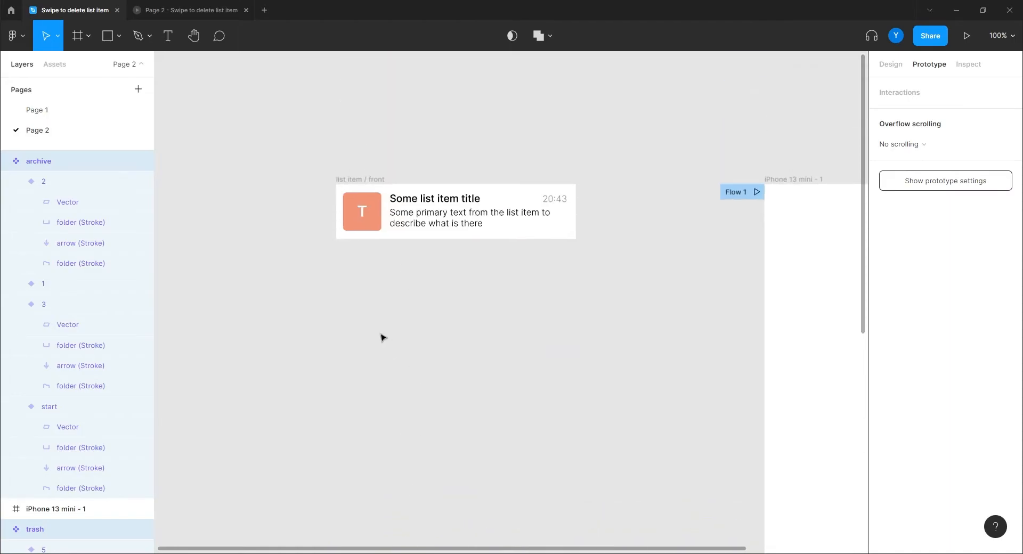
pyautogui.scroll(-2, 394, 330)
pyautogui.click(402, 304)
# Step: Duplicate the list item / front frame and place the copy directly below the original, aligned with its left edge
pyautogui.click(371, 131)
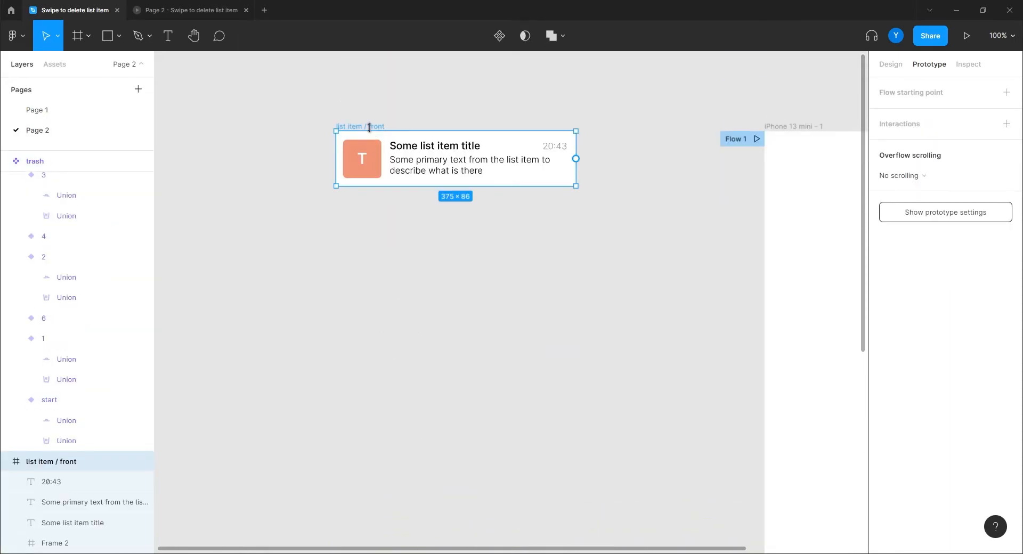
pyautogui.hotkey('ctrl', 'd')
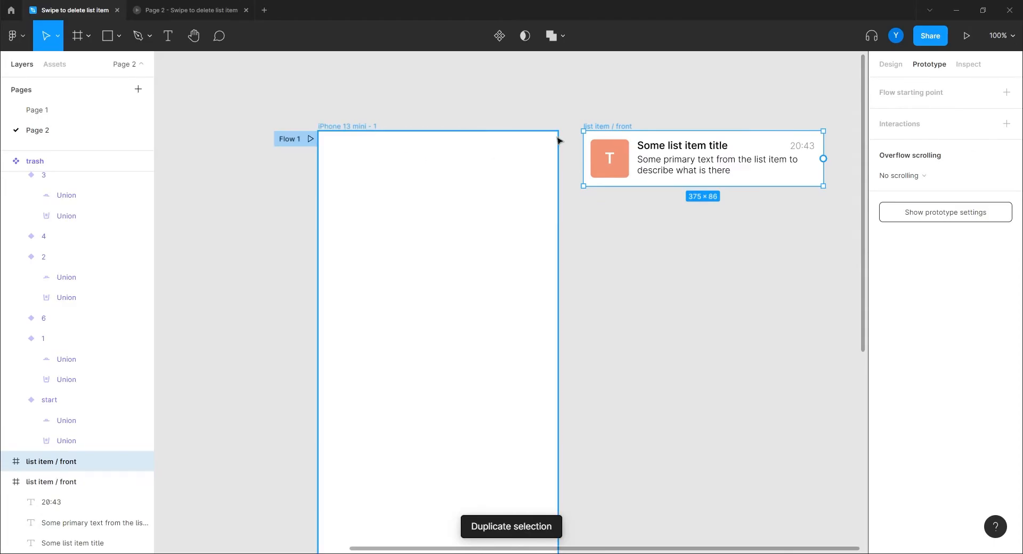
pyautogui.moveTo(618, 130); pyautogui.dragTo(409, 97)
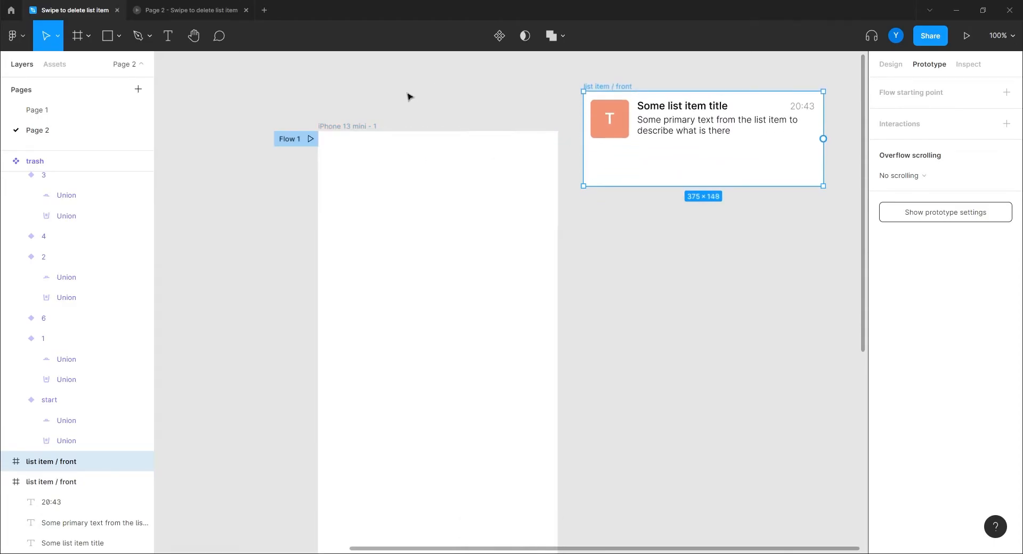
pyautogui.hotkey('ctrl', 'z')
pyautogui.moveTo(616, 128); pyautogui.dragTo(343, 207)
pyautogui.moveTo(229, 363); pyautogui.dragTo(265, 176)
pyautogui.scroll(-5, 375, 349)
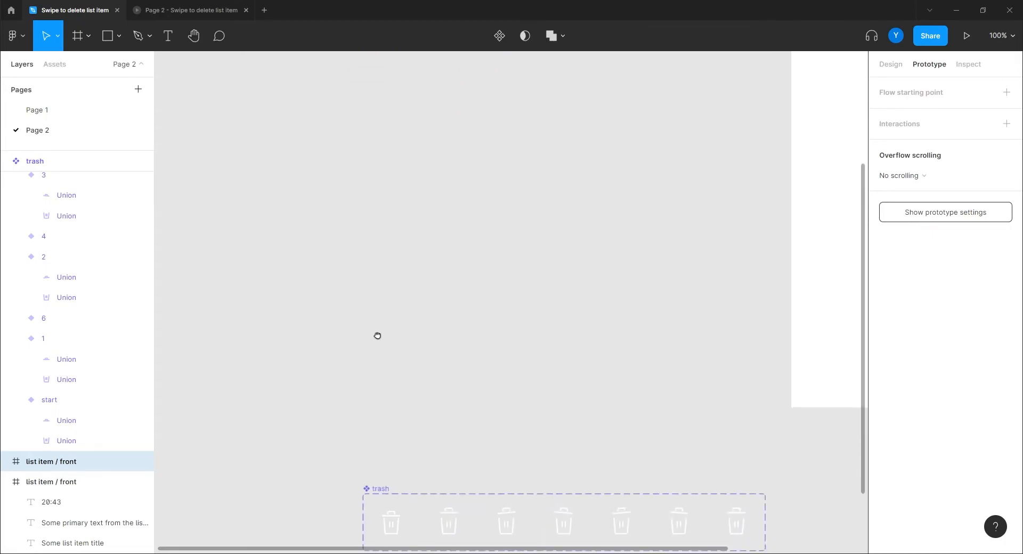
pyautogui.scroll(5, 413, 204)
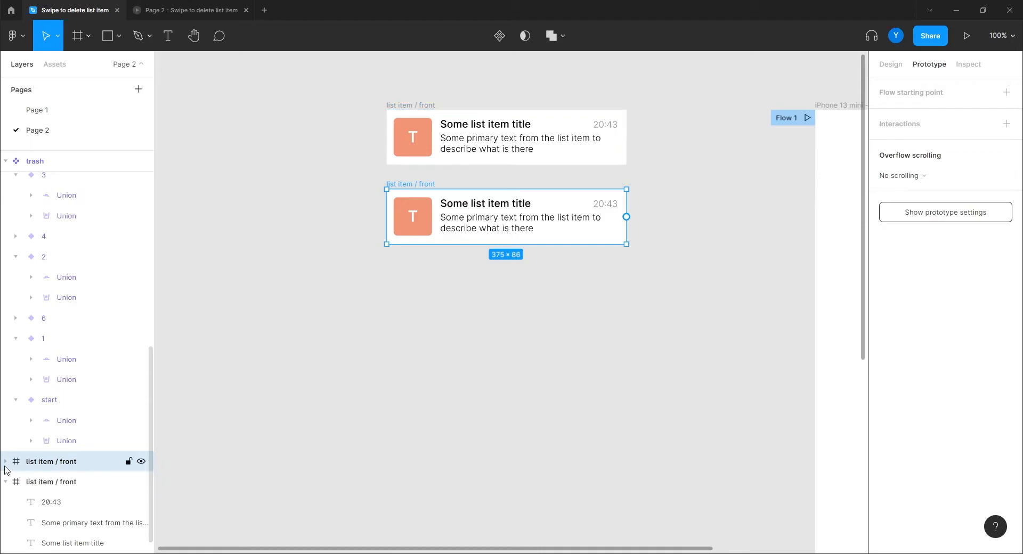
# Step: Rename the lower duplicate of the list item frame as "list item / back"
pyautogui.doubleClick(73, 465)
pyautogui.doubleClick(71, 465)
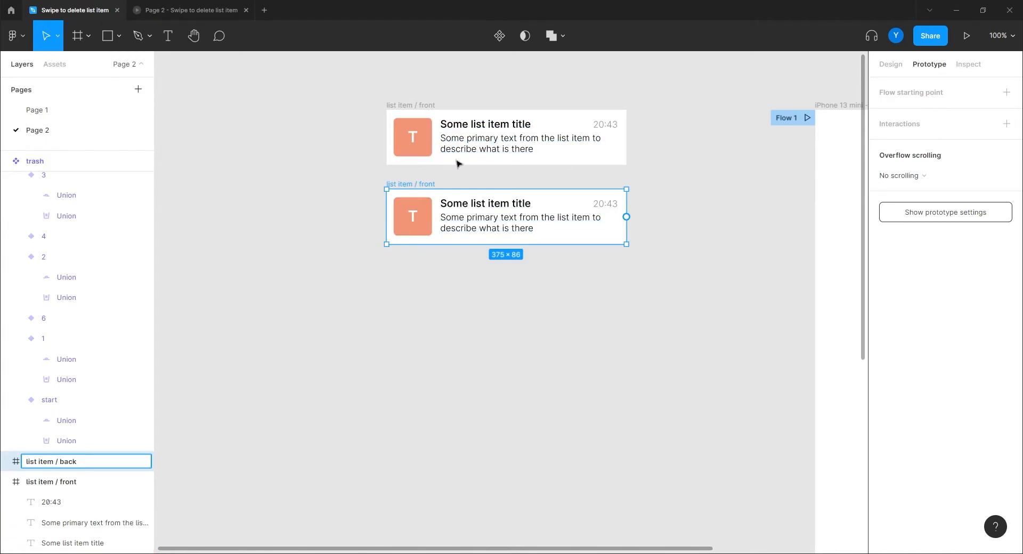
pyautogui.click(235, 428)
pyautogui.click(393, 206)
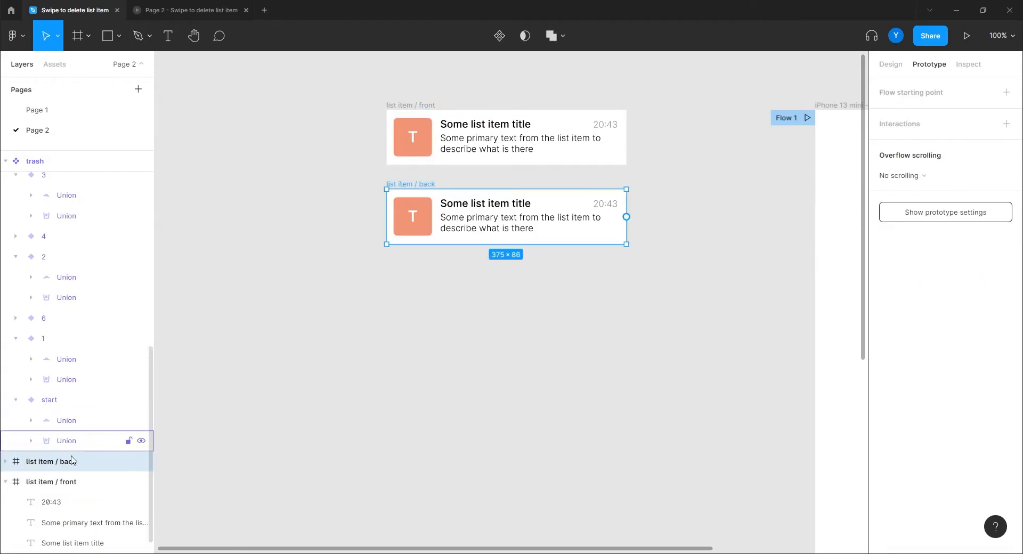
# Step: Delete all the contents of the list item / back frame: the time, primary text, title and Frame 2
pyautogui.click(6, 462)
pyautogui.click(63, 483)
pyautogui.scroll(-2, 63, 482)
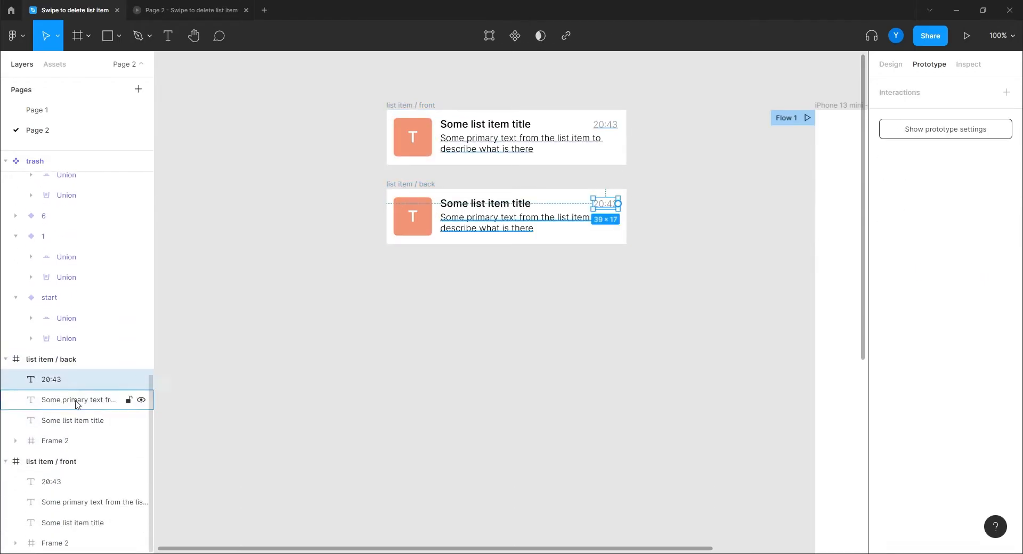
pyautogui.keyDown('shift'); pyautogui.click(75, 442); pyautogui.keyUp('shift')
pyautogui.press('Delete')
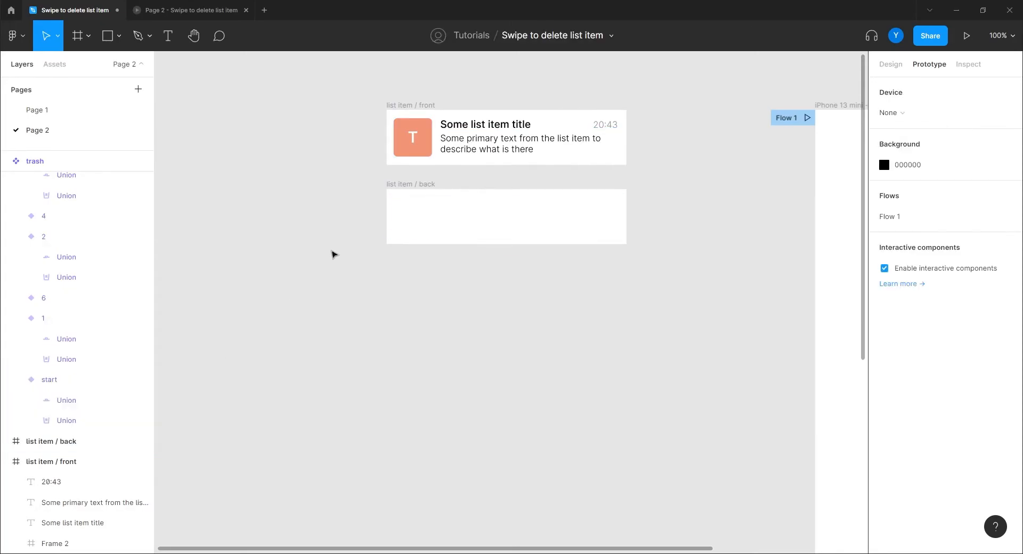
# Step: Fill the list item / back frame with the blue sampled from the archive folder icon
pyautogui.click(394, 221)
pyautogui.scroll(-5, 387, 338)
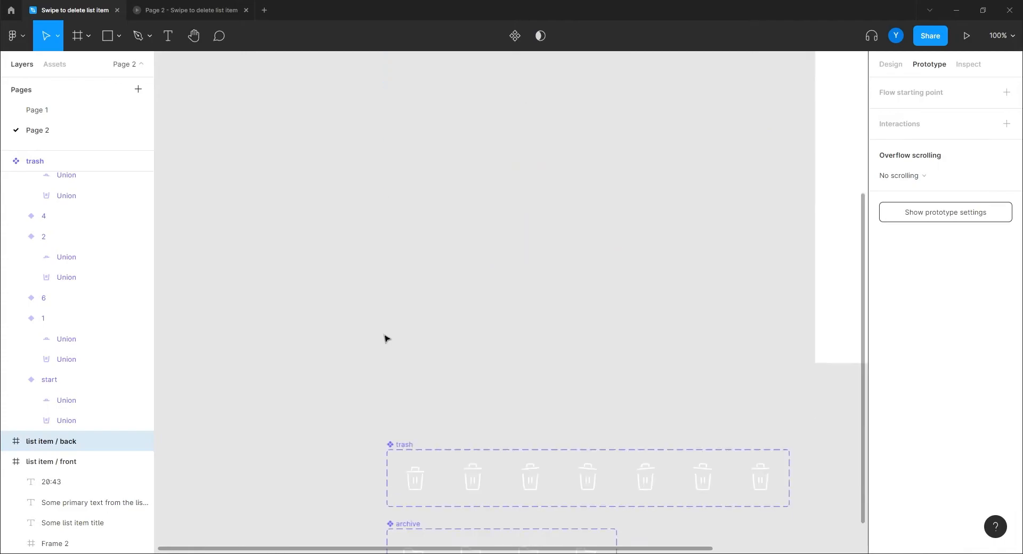
pyautogui.scroll(-4, 387, 368)
pyautogui.press('i')
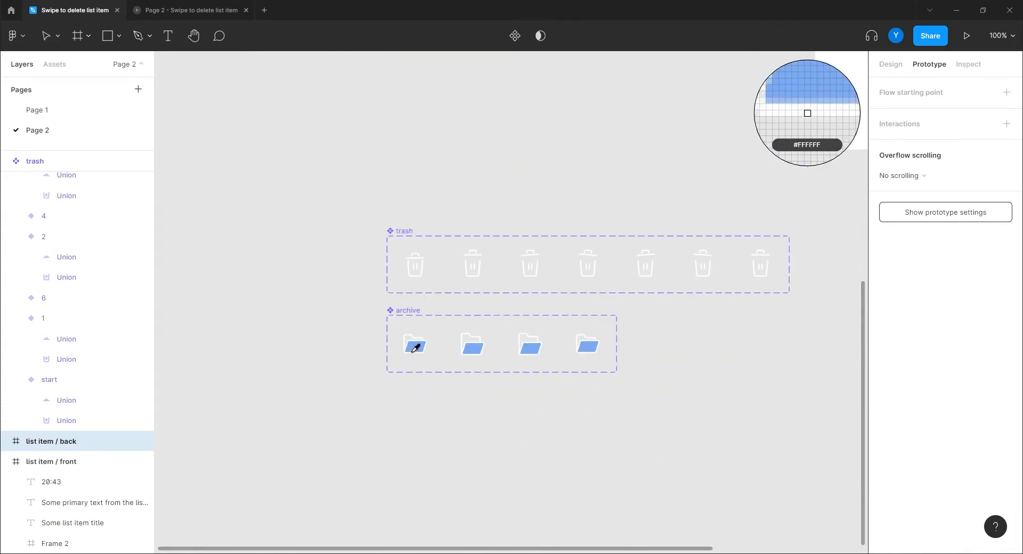
pyautogui.click(418, 347)
pyautogui.scroll(5, 442, 231)
pyautogui.click(341, 276)
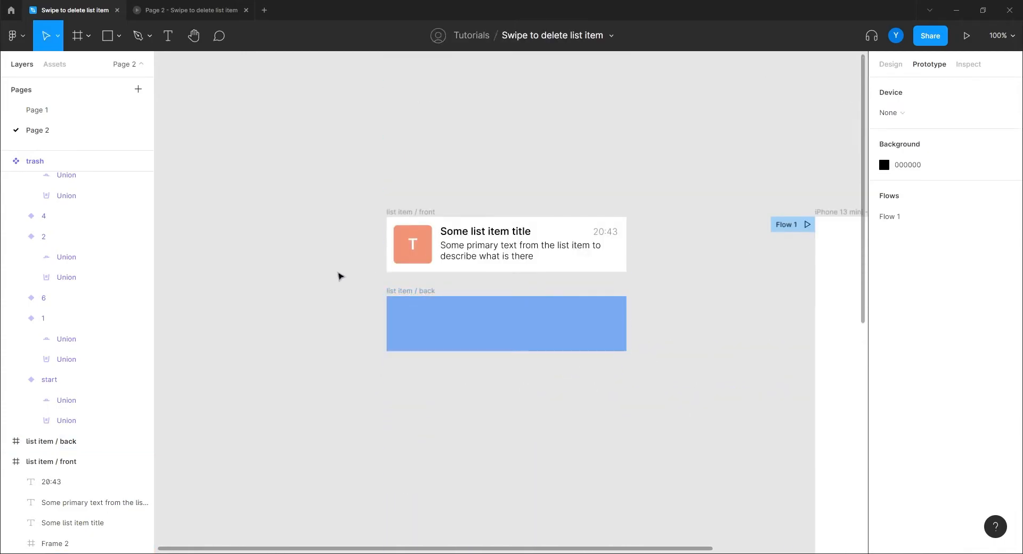
# Step: Copy the start variant of the archive component and paste it into the list item / back frame
pyautogui.scroll(-5, 347, 382)
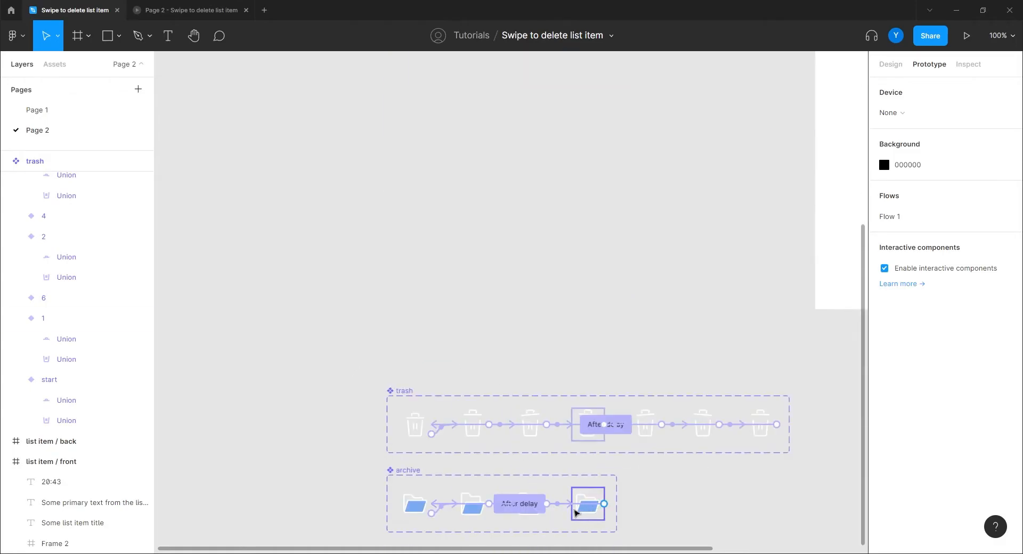
pyautogui.click(419, 513)
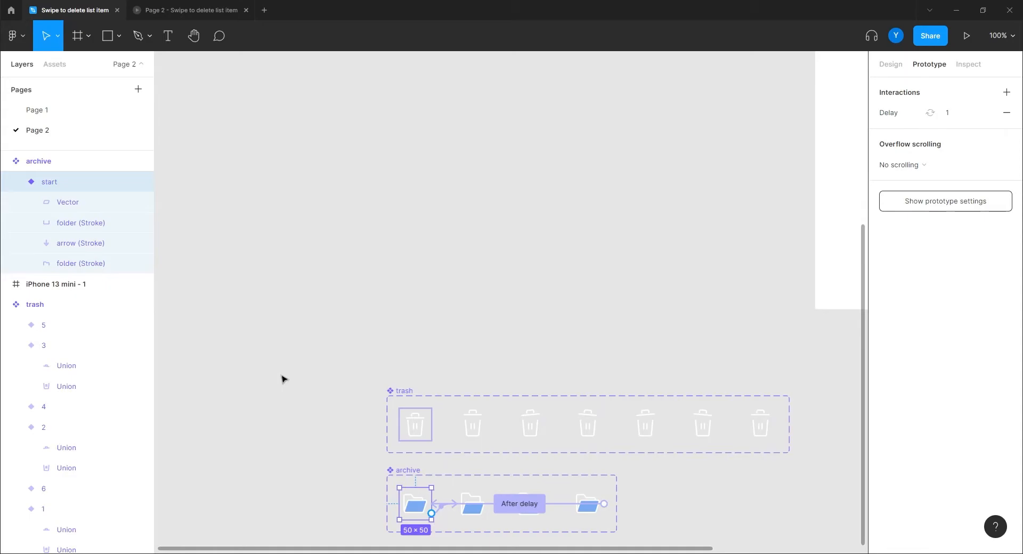
pyautogui.scroll(5, 288, 372)
pyautogui.click(468, 282)
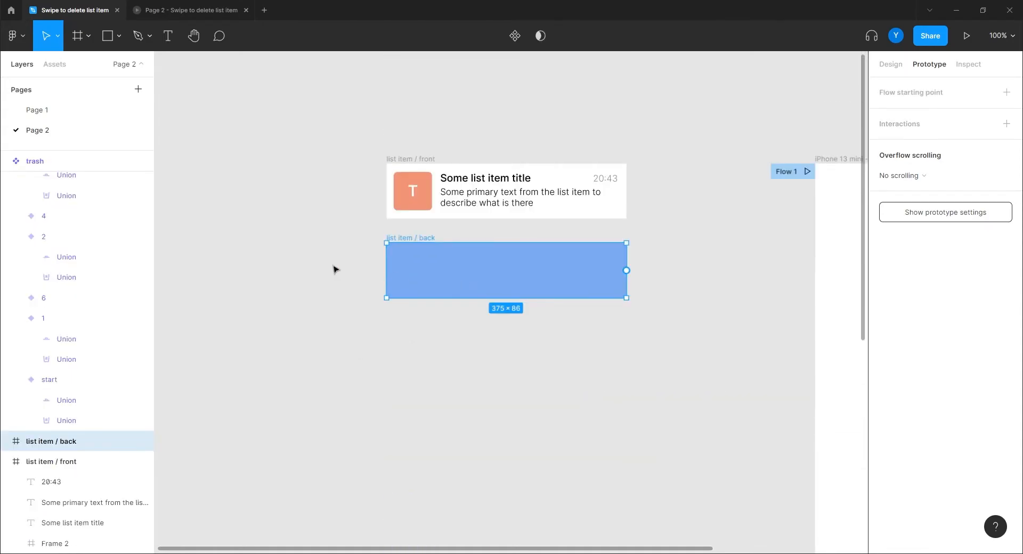
pyautogui.hotkey('ctrl', 'v')
# Step: Paste a copy of the trash component's start variant into the list item / back frame and move it to the frame's right end
pyautogui.scroll(-10, 482, 385)
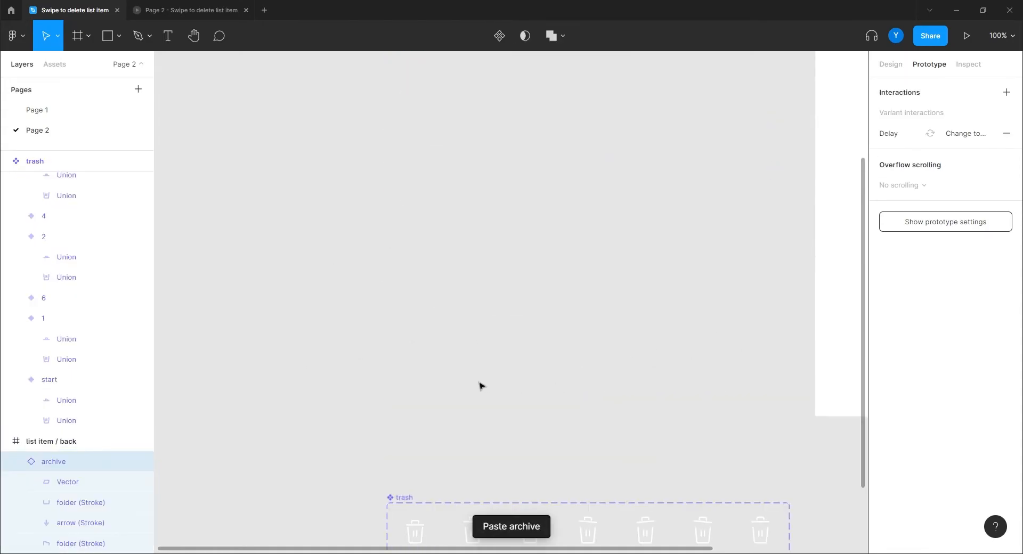
pyautogui.click(406, 323)
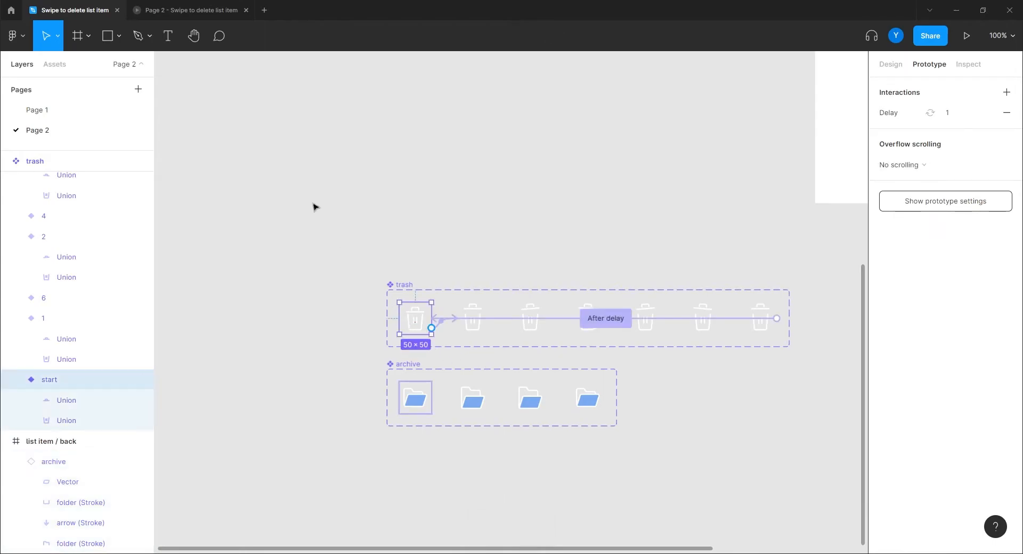
pyautogui.scroll(10, 461, 251)
pyautogui.click(422, 293)
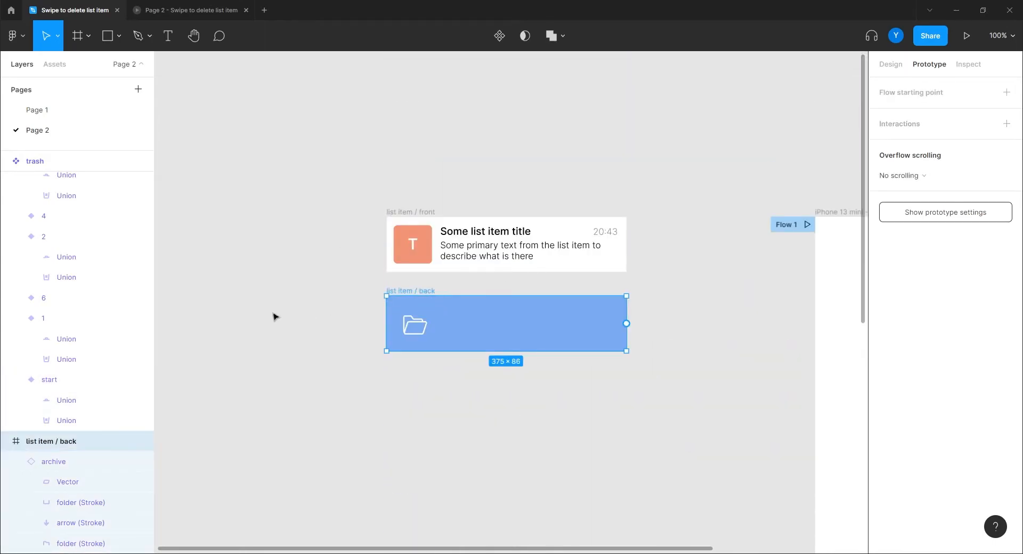
pyautogui.hotkey('ctrl', 'v')
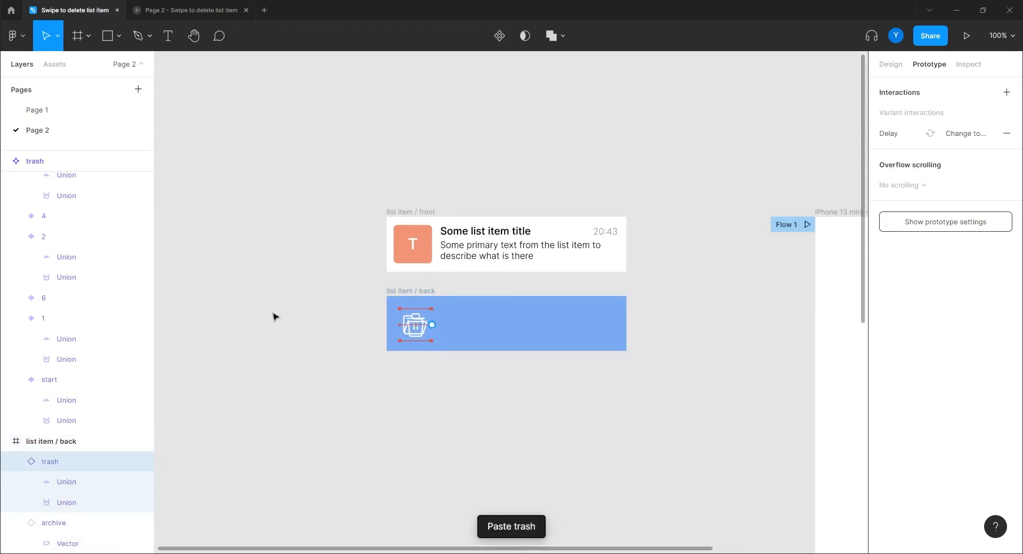
pyautogui.moveTo(460, 340); pyautogui.dragTo(602, 333)
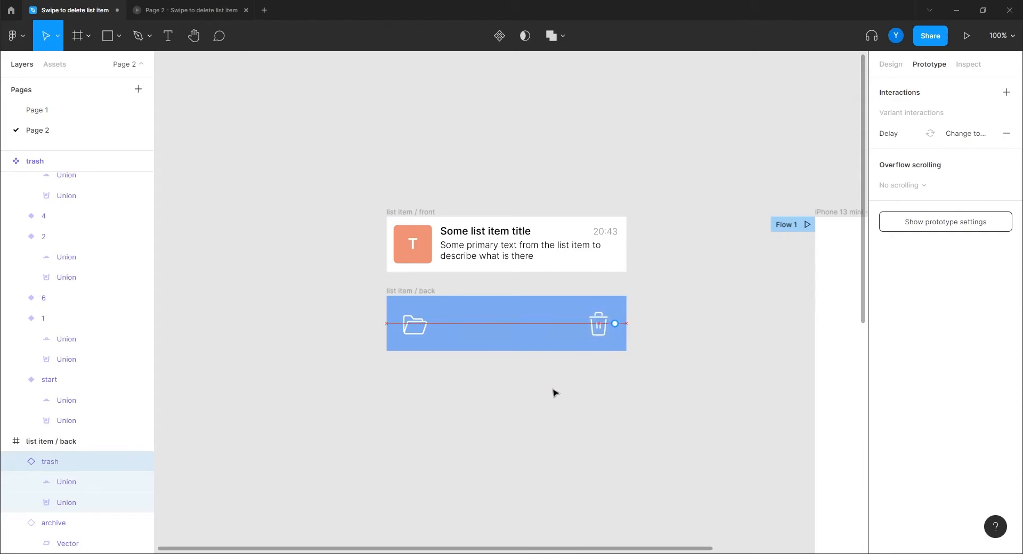
# Step: Align the archive and trash icons to the vertical centre of the list item / back frame
pyautogui.click(418, 333)
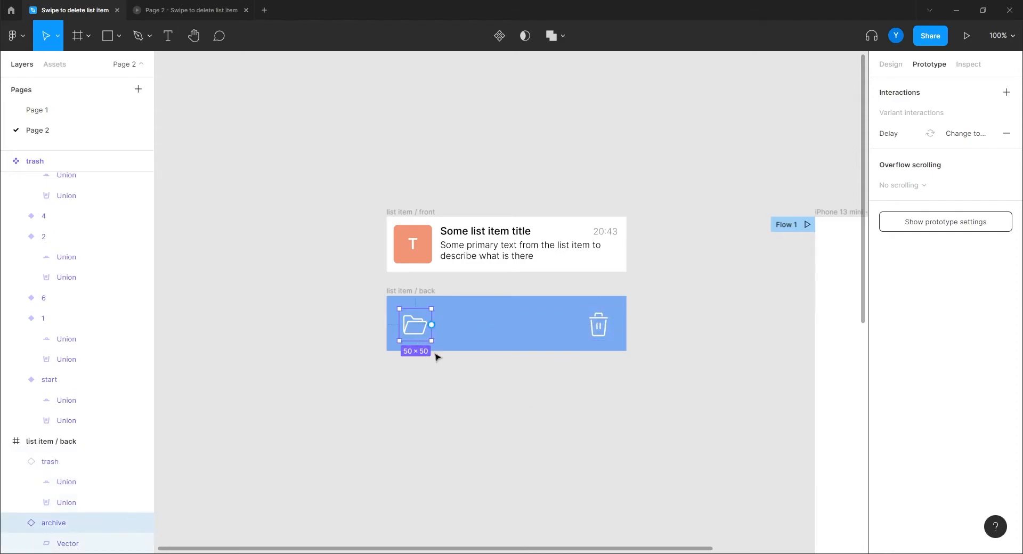
pyautogui.click(891, 65)
pyautogui.click(966, 86)
pyautogui.click(599, 325)
pyautogui.click(966, 86)
pyautogui.click(490, 383)
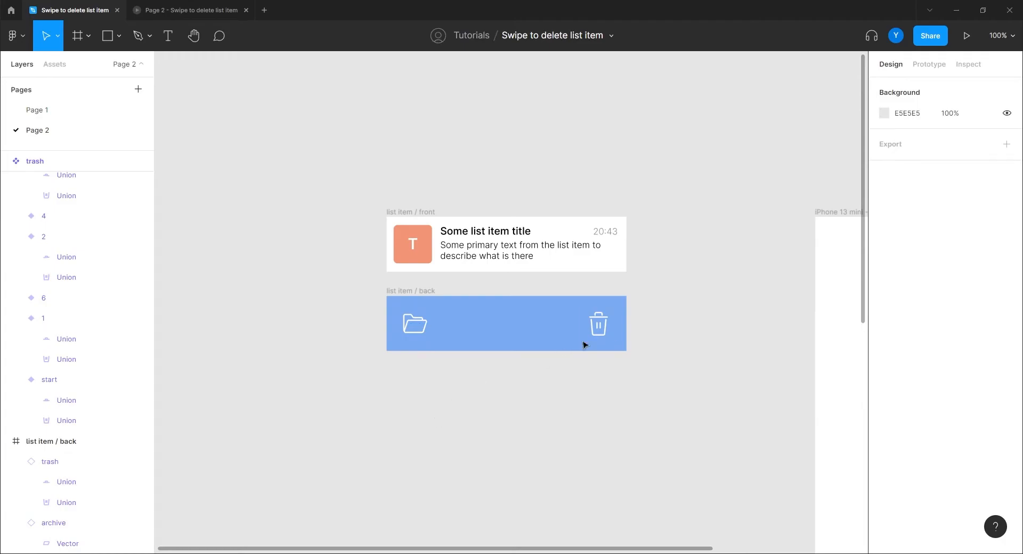
# Step: Nudge the trash icon a few pixels closer to the right edge of the blue back frame
pyautogui.click(597, 330)
pyautogui.press('Right')
pyautogui.press('Right')
pyautogui.press('Right')
pyautogui.press('Right')
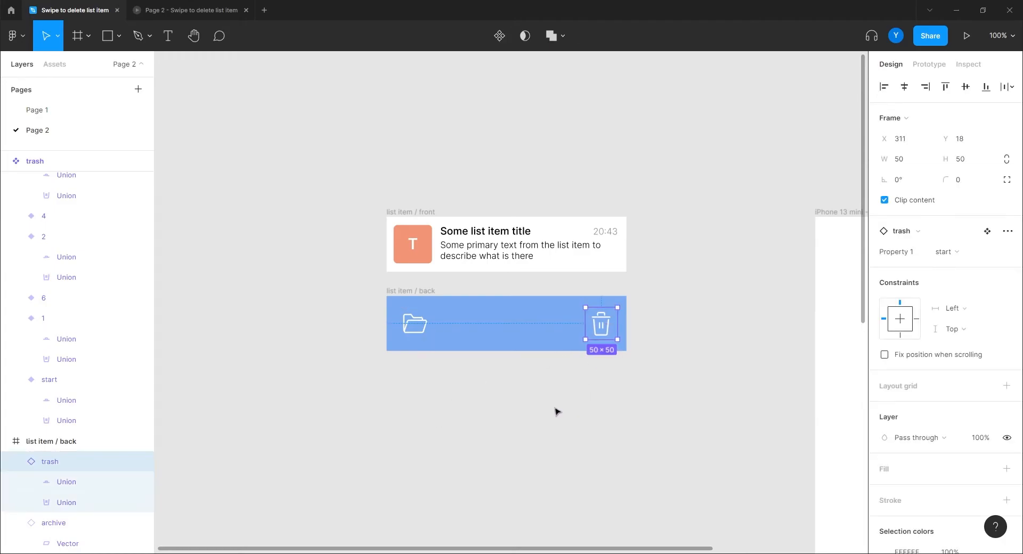
pyautogui.click(556, 412)
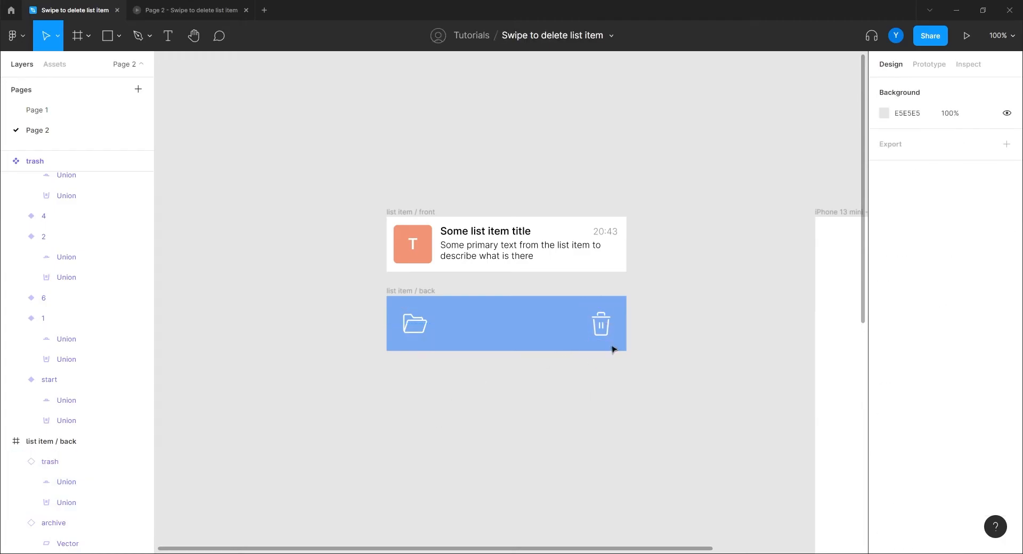
pyautogui.click(601, 329)
pyautogui.press('Right')
pyautogui.press('Right')
pyautogui.click(517, 422)
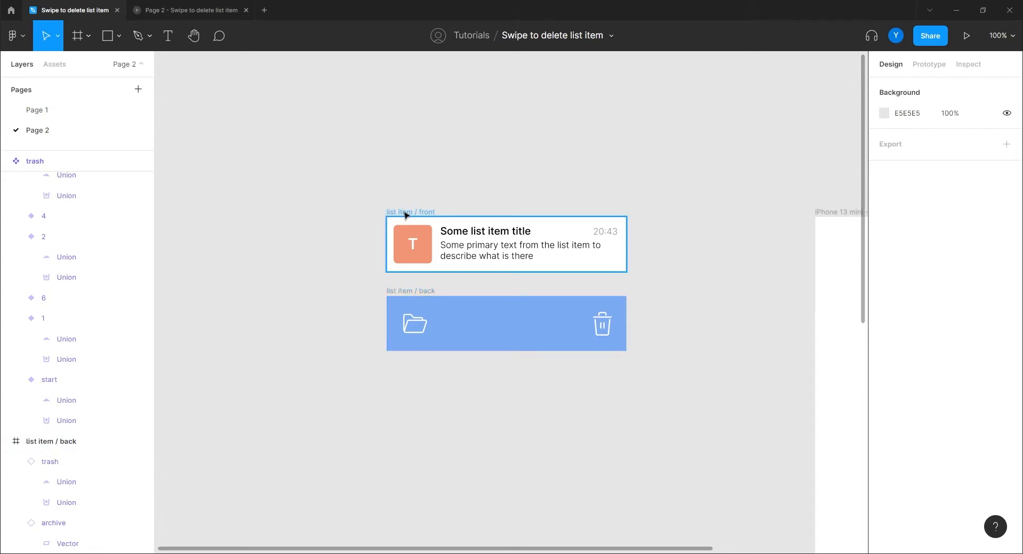
# Step: Order list item / front above list item / back in the layer stack and place the back frame exactly beneath the front one
pyautogui.moveTo(406, 214)
pyautogui.mouseDown()
pyautogui.moveTo(407, 296)
pyautogui.moveTo(405, 211)
pyautogui.mouseUp()
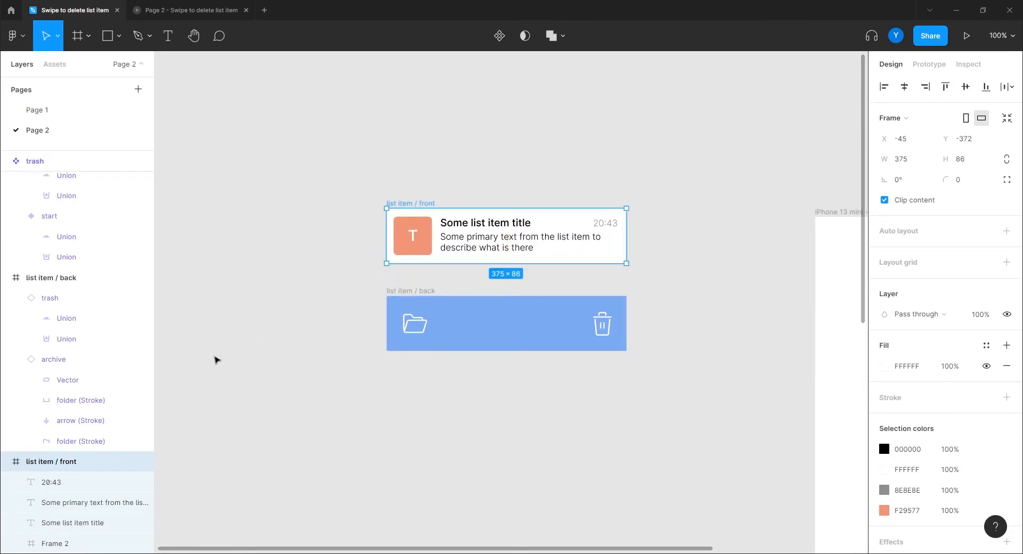
pyautogui.click(4, 463)
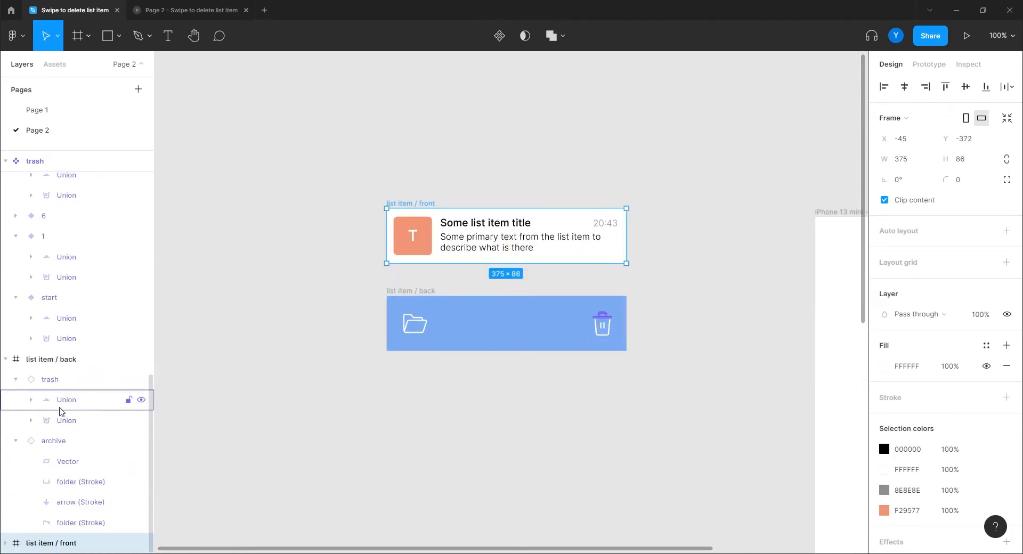
pyautogui.click(4, 361)
pyautogui.moveTo(62, 543); pyautogui.dragTo(54, 521)
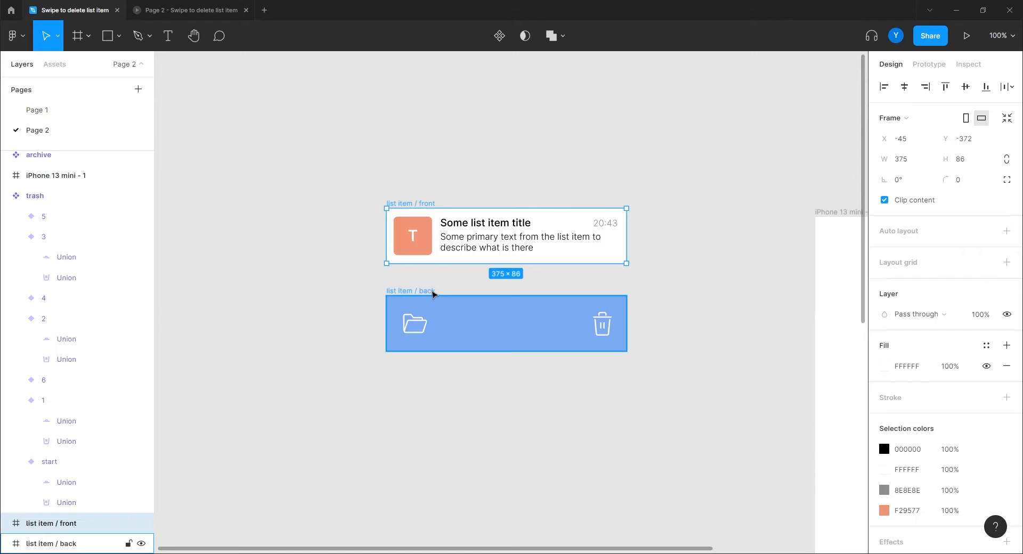
pyautogui.moveTo(433, 294); pyautogui.dragTo(435, 206)
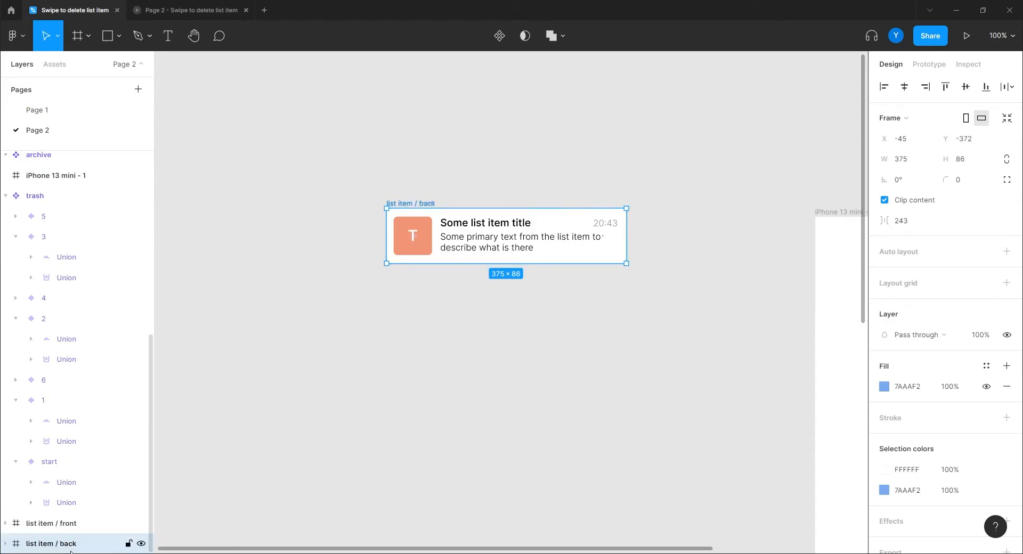
# Step: Wrap the front and back frames together in a new frame and name it "list item"
pyautogui.moveTo(693, 162); pyautogui.dragTo(313, 339)
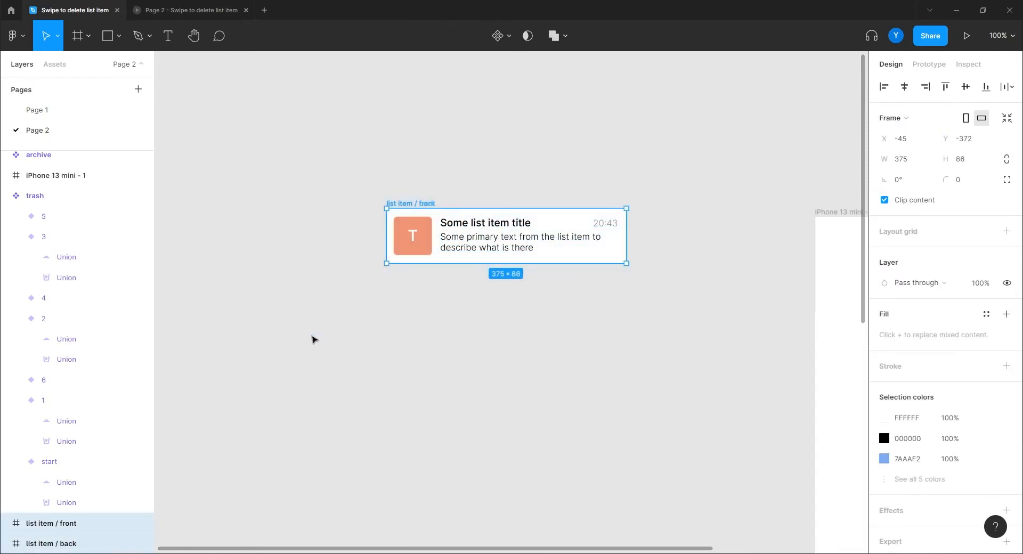
pyautogui.rightClick(523, 229)
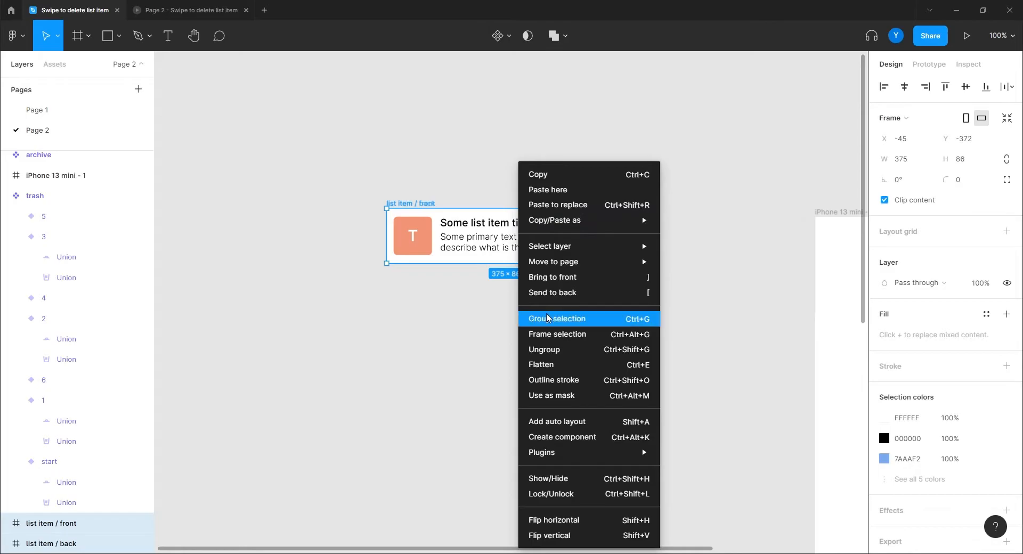
pyautogui.click(535, 335)
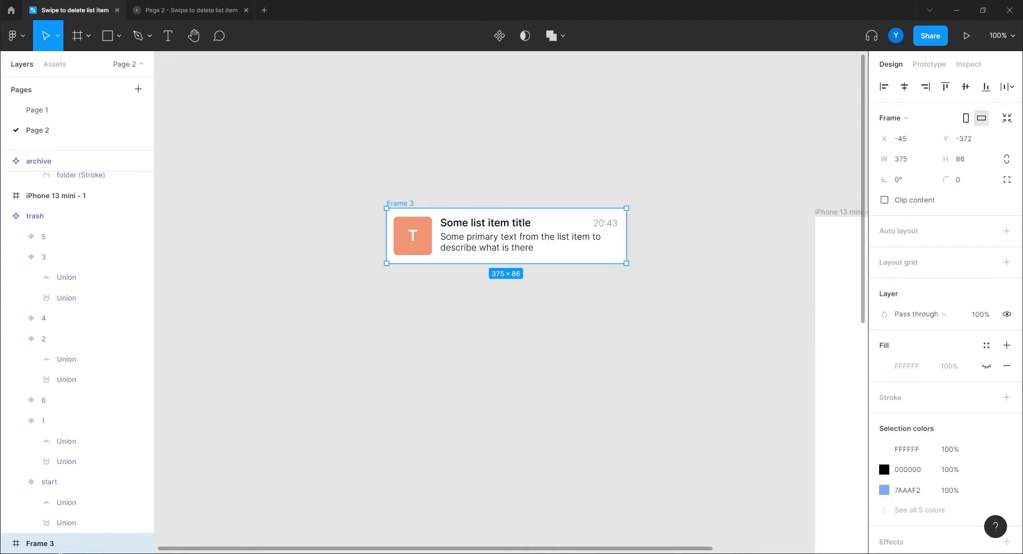
pyautogui.doubleClick(42, 547)
pyautogui.write('list item')
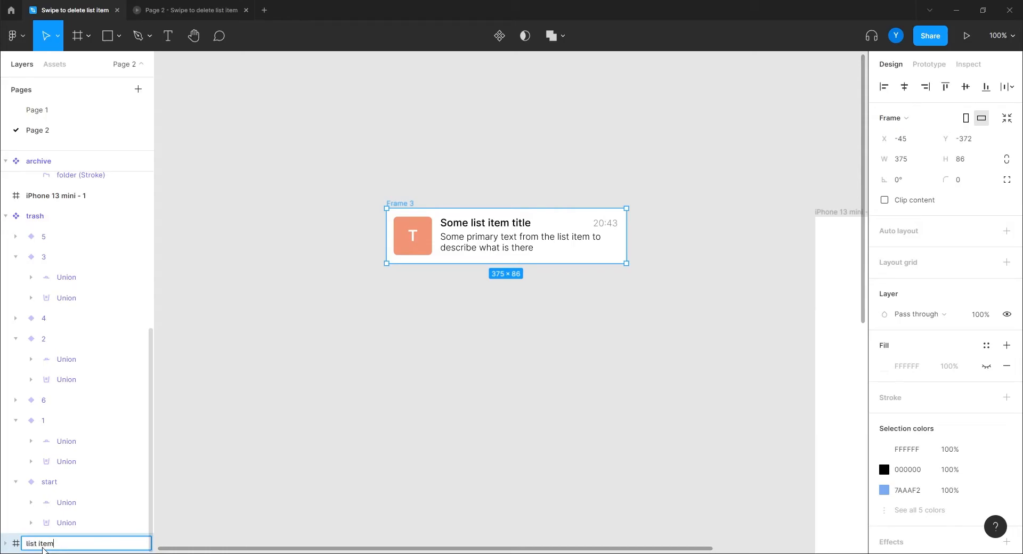
pyautogui.press('Return')
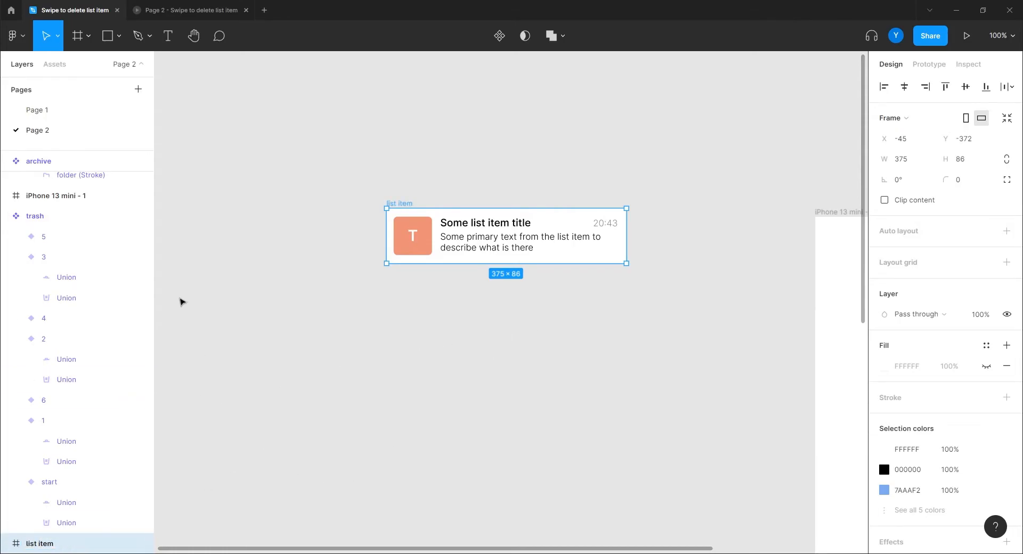
# Step: Rename the list item wrapper frame as "list item / default"
pyautogui.scroll(-2, 183, 301)
pyautogui.scroll(5, 88, 453)
pyautogui.scroll(-5, 80, 474)
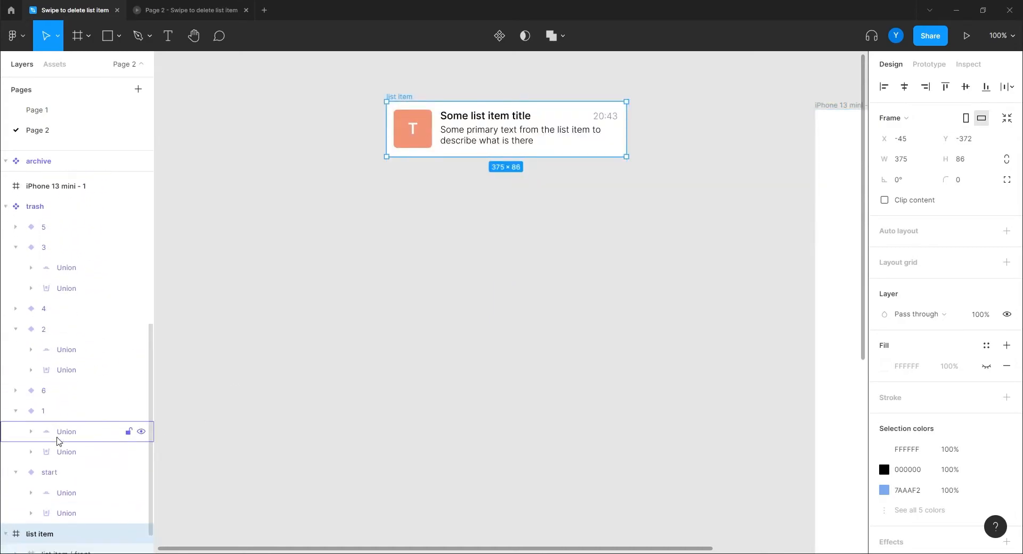
pyautogui.scroll(-1, 59, 443)
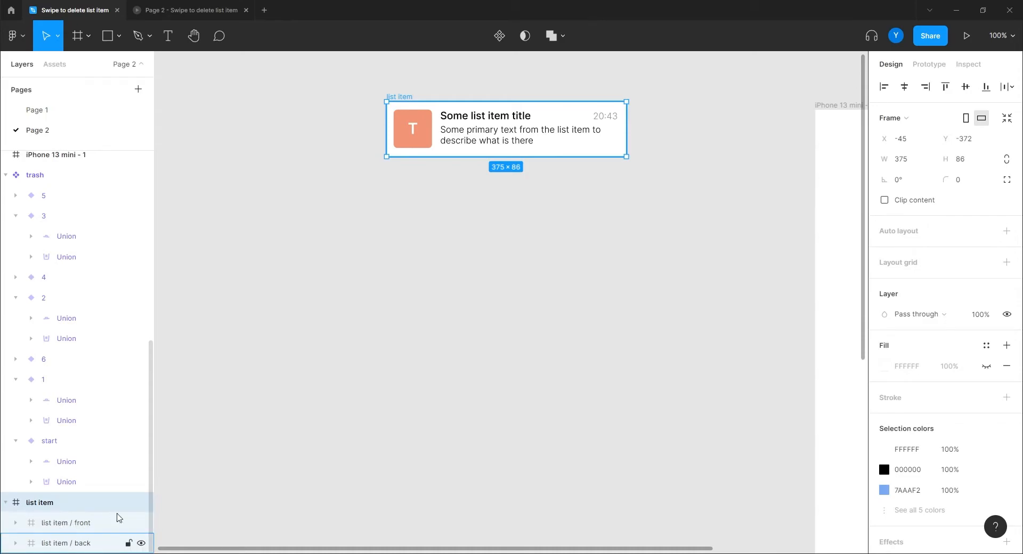
pyautogui.click(406, 289)
pyautogui.click(405, 98)
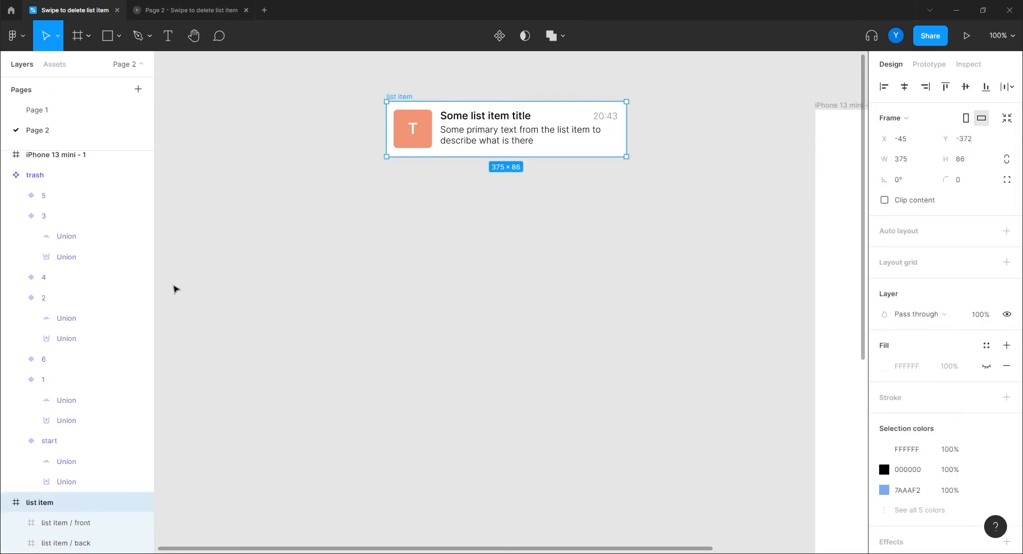
pyautogui.doubleClick(58, 503)
pyautogui.click(63, 503)
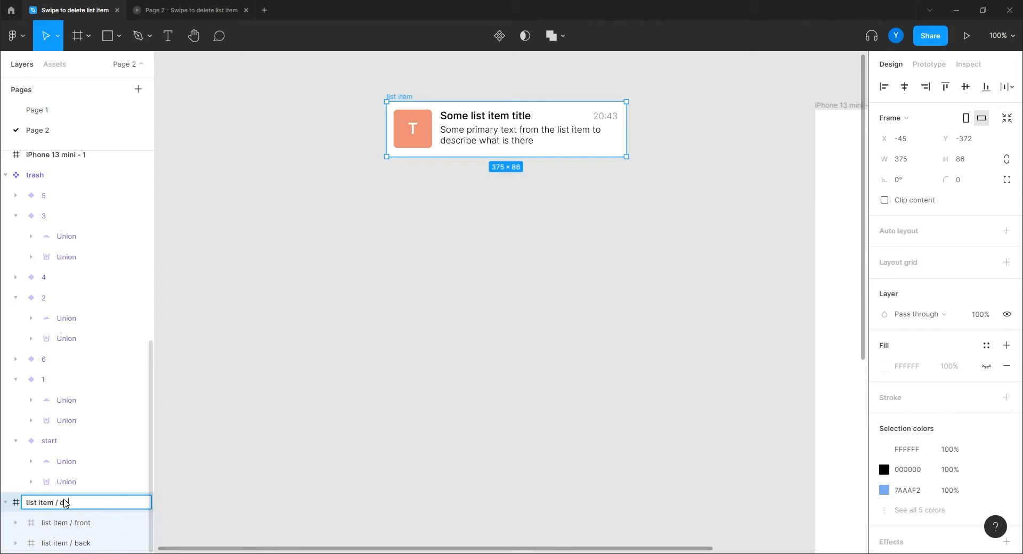
pyautogui.press('Return')
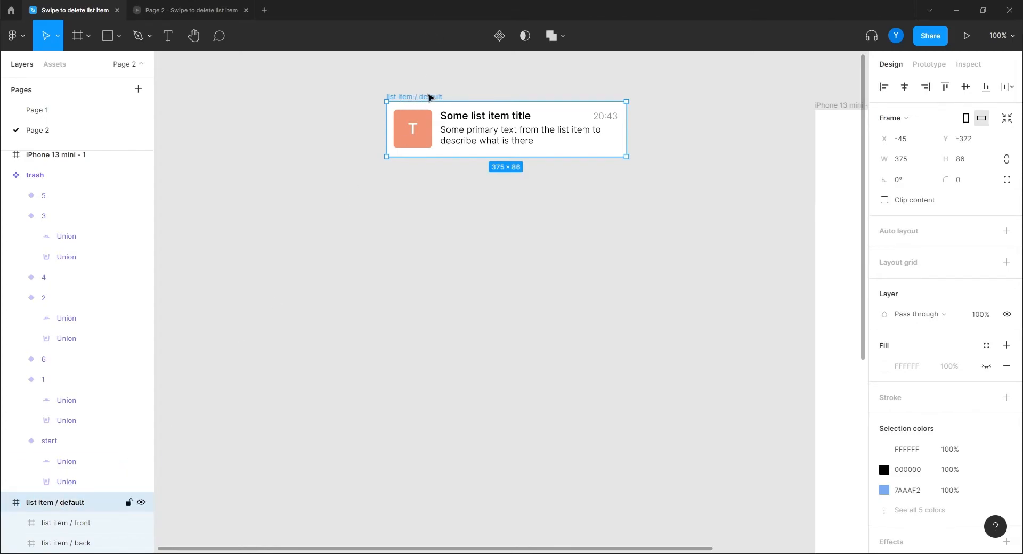
# Step: Duplicate the list item / default frame directly below the original at Y -240
pyautogui.moveTo(427, 98); pyautogui.dragTo(428, 182)
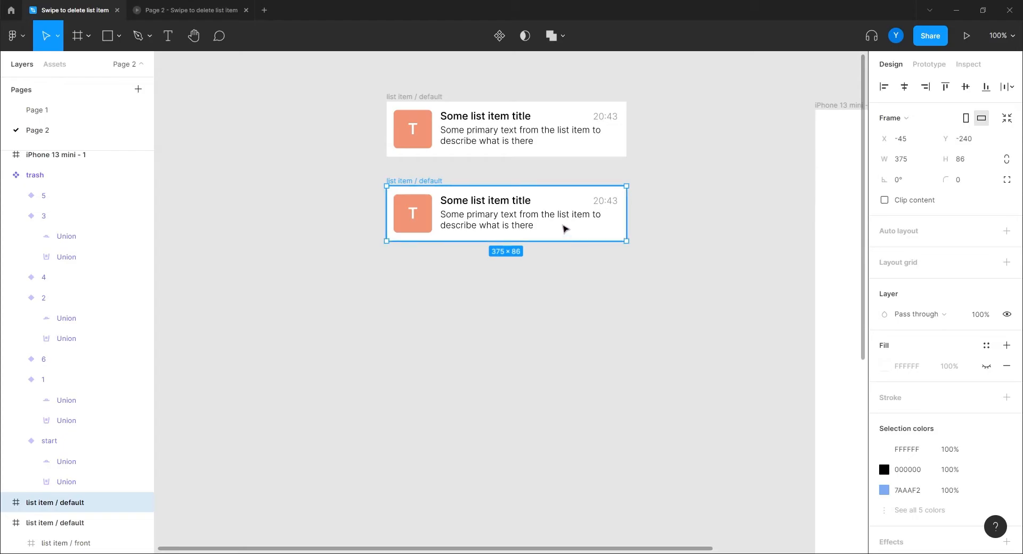
# Step: In the lower list item / default copy, slide the list item / front frame left to X -74
pyautogui.click(4, 503)
pyautogui.click(74, 524)
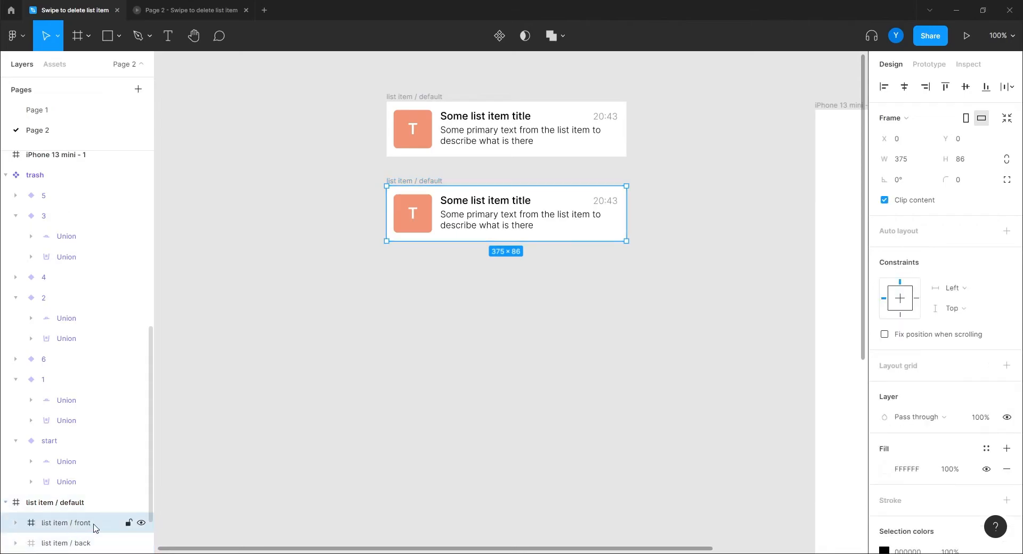
pyautogui.moveTo(578, 232); pyautogui.dragTo(530, 234)
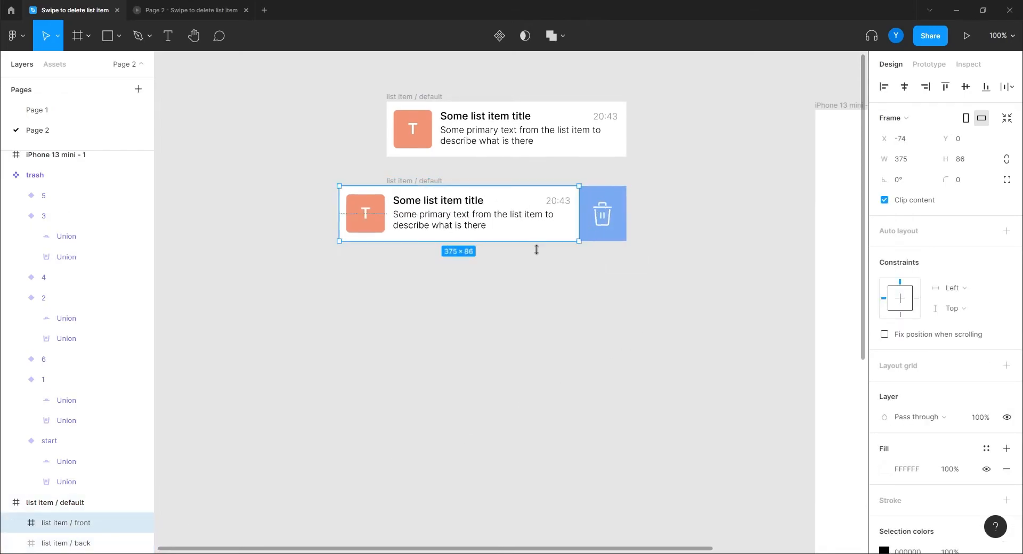
# Step: Turn on content clipping for both list item / default frames
pyautogui.click(406, 182)
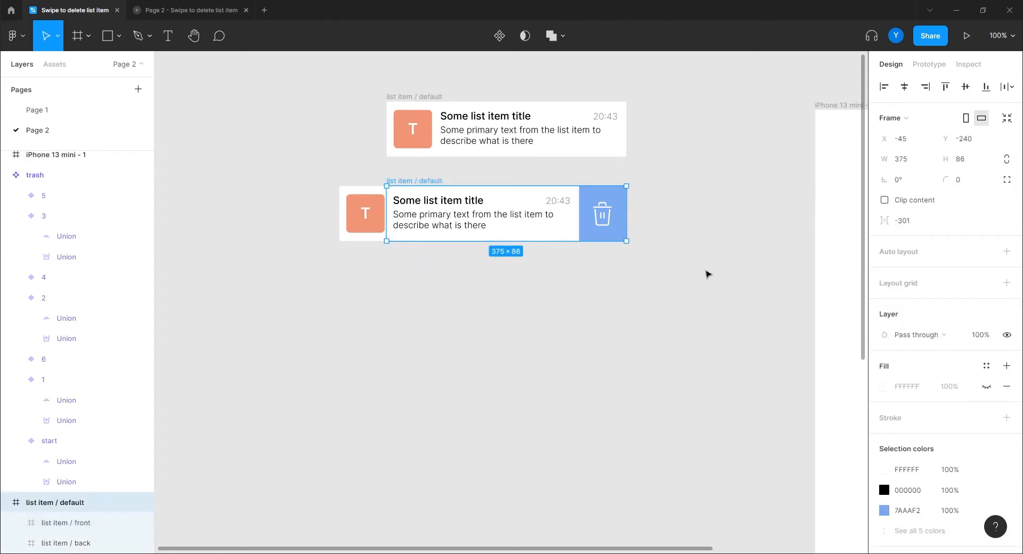
pyautogui.click(885, 201)
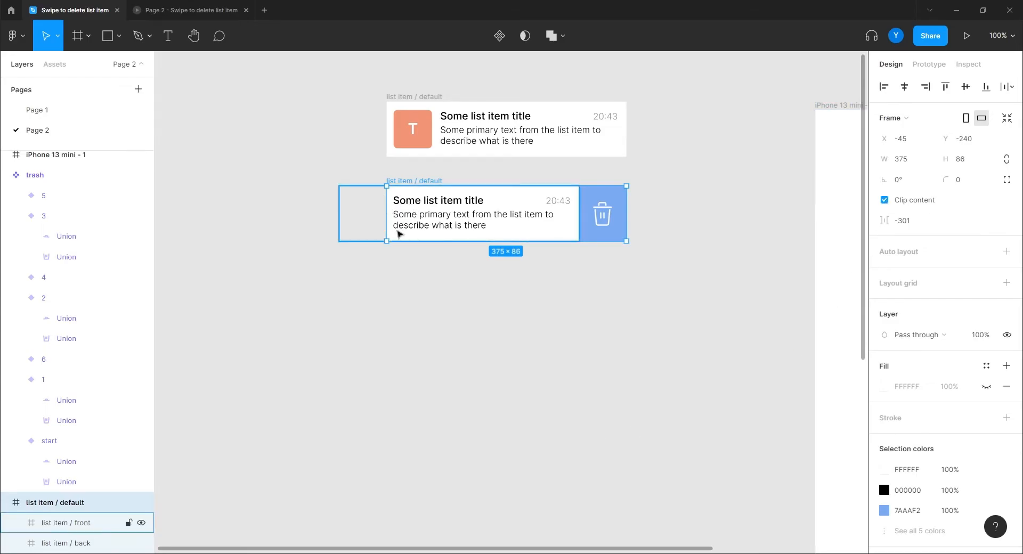
pyautogui.click(400, 97)
pyautogui.click(885, 200)
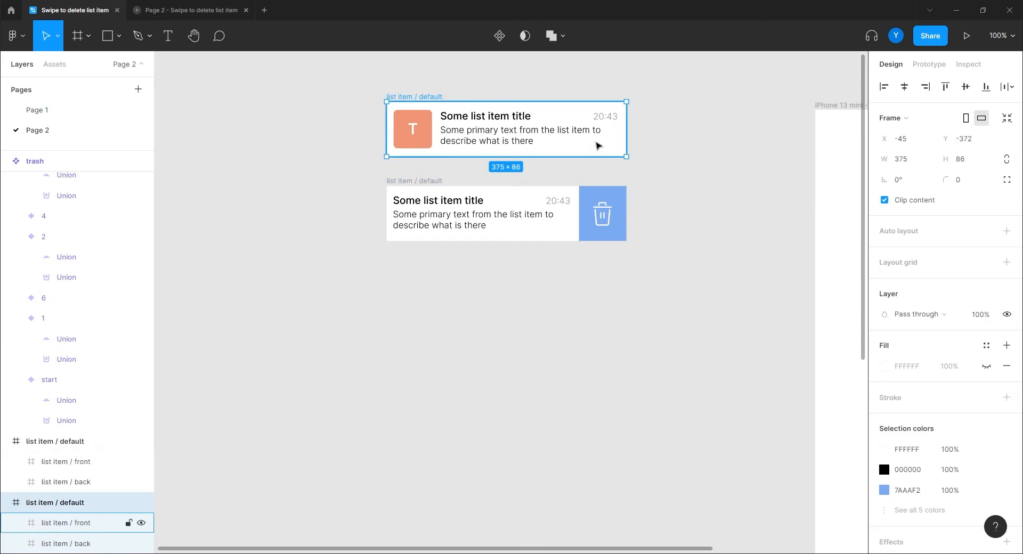
# Step: Duplicate the top list item / default frame to Y -108 and rename the middle frame showing the trash icon as "list item / delete"
pyautogui.click(408, 181)
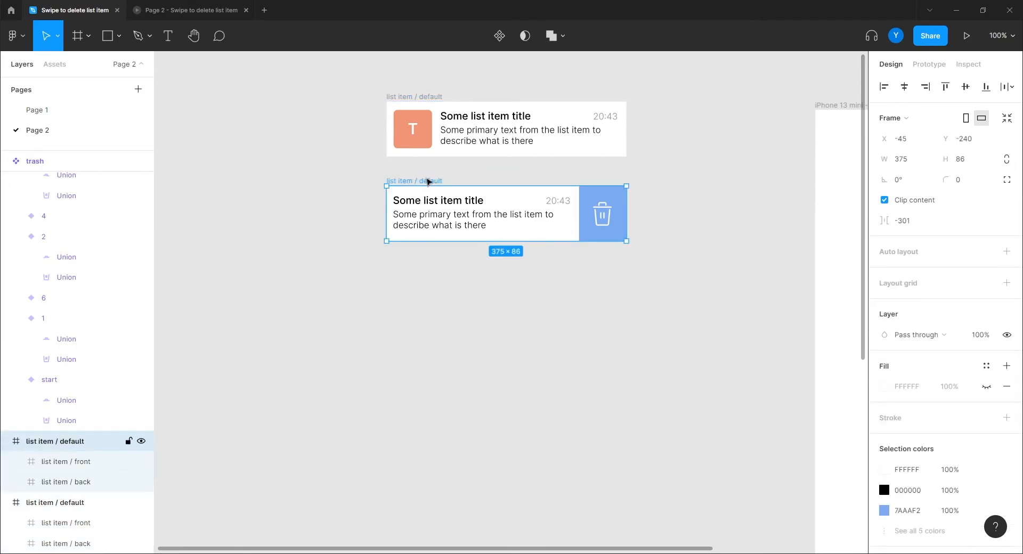
pyautogui.moveTo(416, 100); pyautogui.dragTo(418, 268)
pyautogui.click(99, 448)
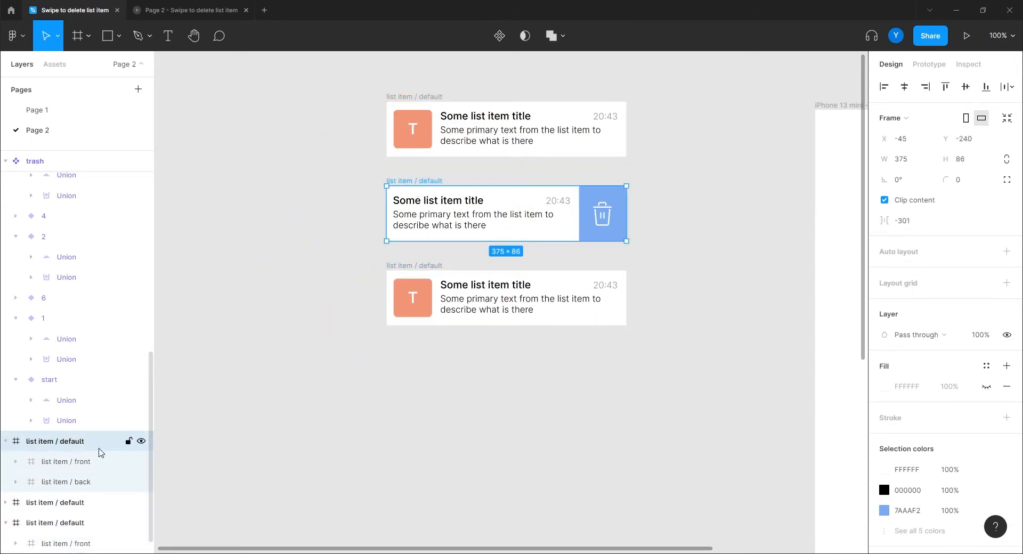
pyautogui.doubleClick(73, 441)
pyautogui.doubleClick(73, 442)
pyautogui.write('d')
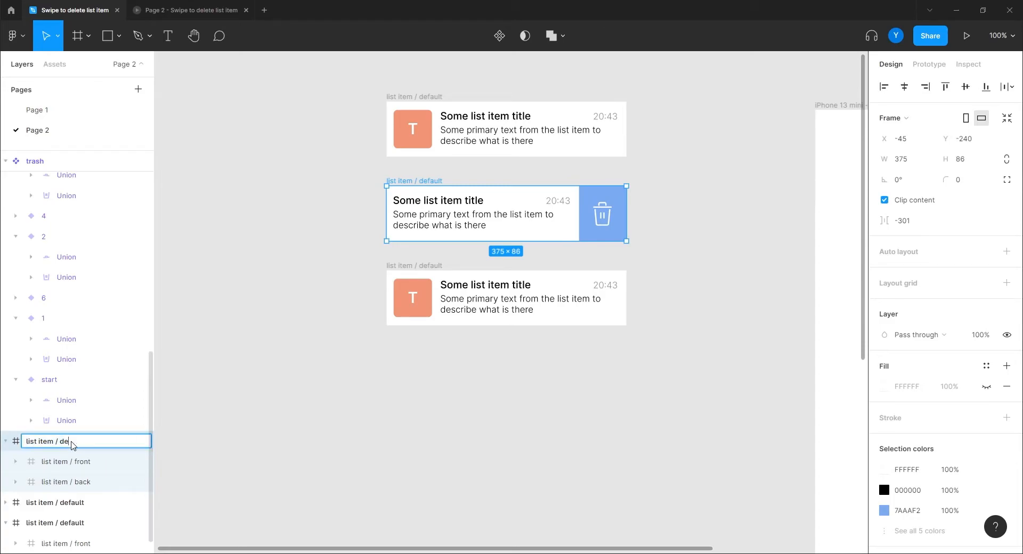
pyautogui.press('Return')
# Step: Rename the lowest list item / default copy as "list item / archive"
pyautogui.click(414, 271)
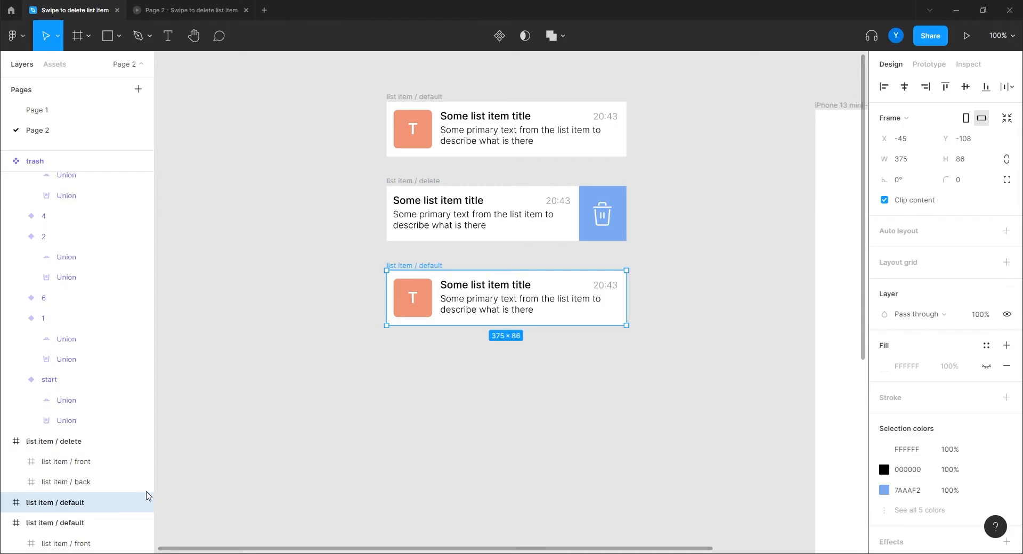
pyautogui.doubleClick(76, 505)
pyautogui.doubleClick(77, 505)
pyautogui.write('archiv')
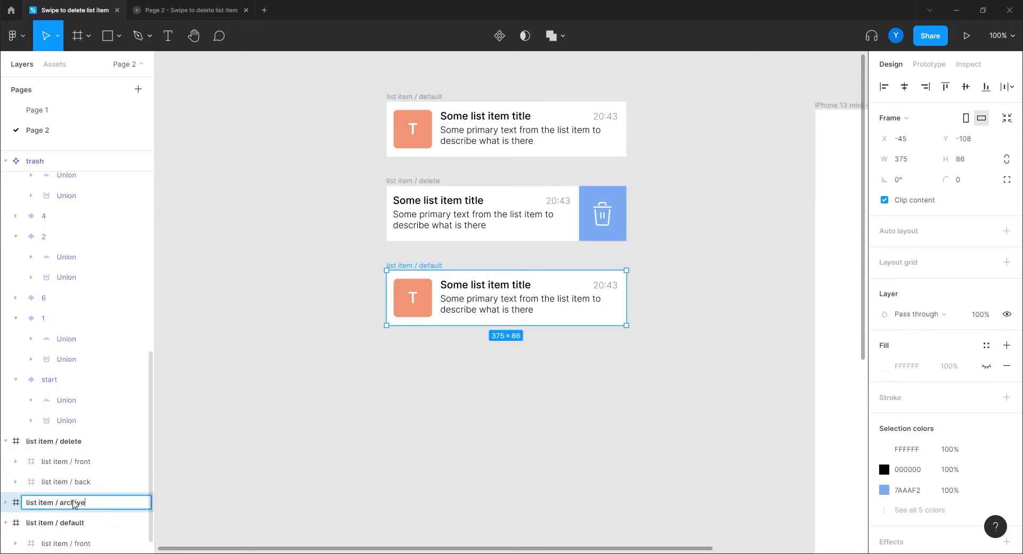
pyautogui.press('Return')
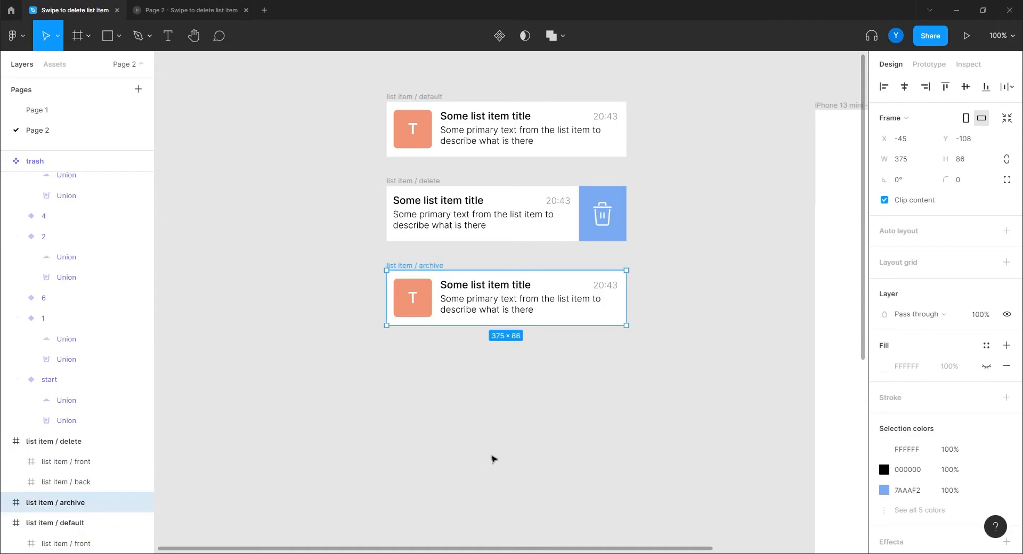
# Step: In list item / archive, slide the list item / front frame right to X 78, uncovering the archive icon
pyautogui.click(486, 307)
pyautogui.click(486, 310)
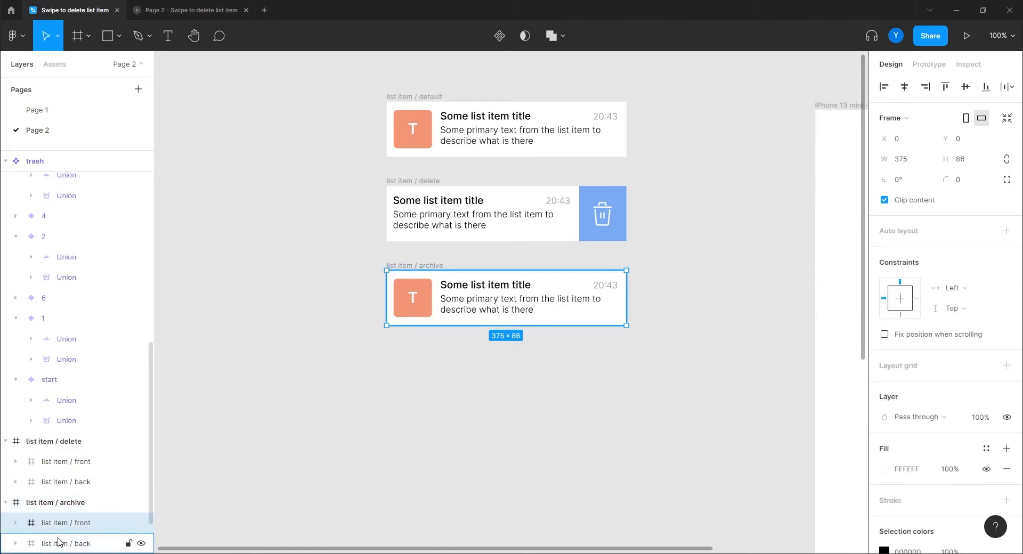
pyautogui.moveTo(500, 315); pyautogui.dragTo(550, 313)
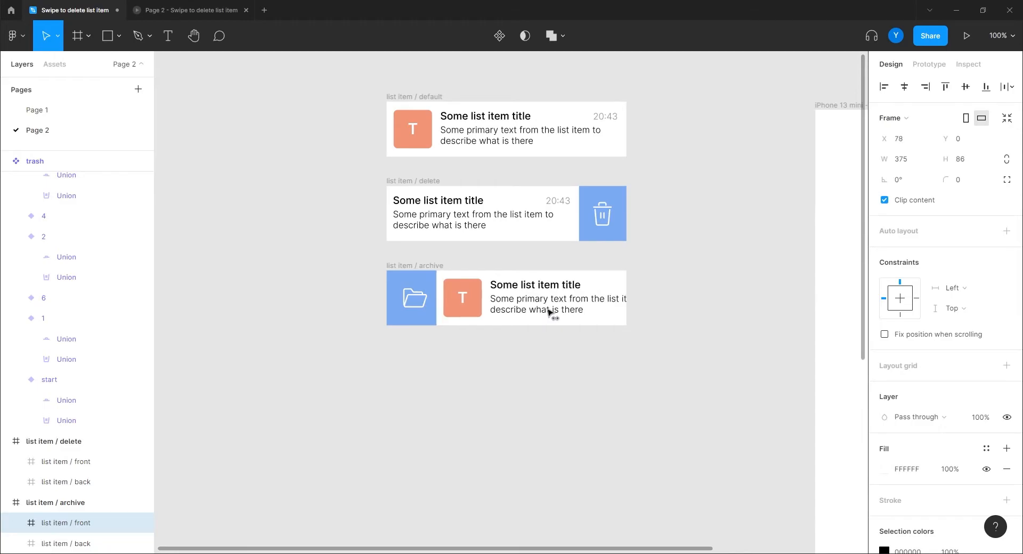
# Step: Duplicate the list item / delete frame below list item / archive at Y 24
pyautogui.click(322, 415)
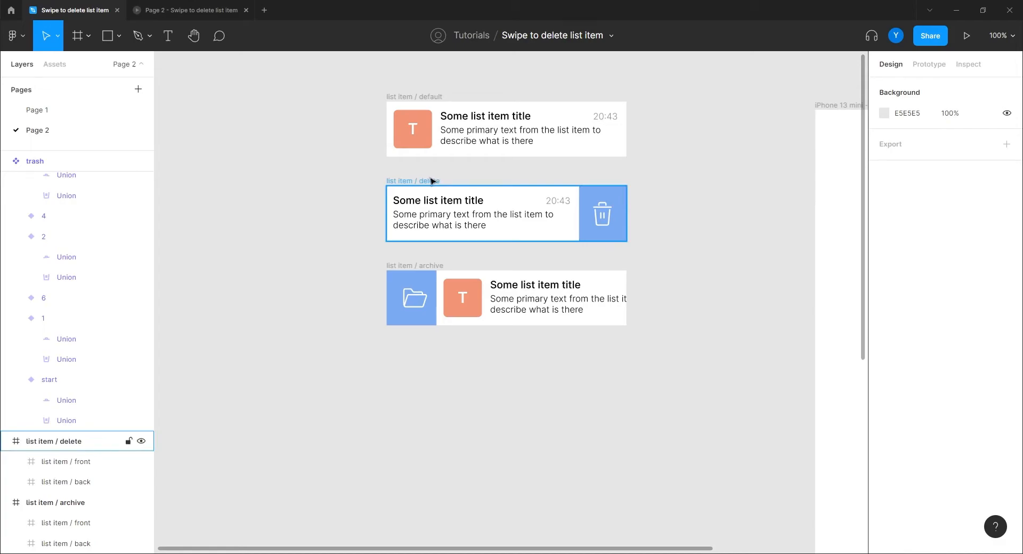
pyautogui.moveTo(432, 181); pyautogui.dragTo(426, 379)
pyautogui.moveTo(433, 361); pyautogui.dragTo(432, 350)
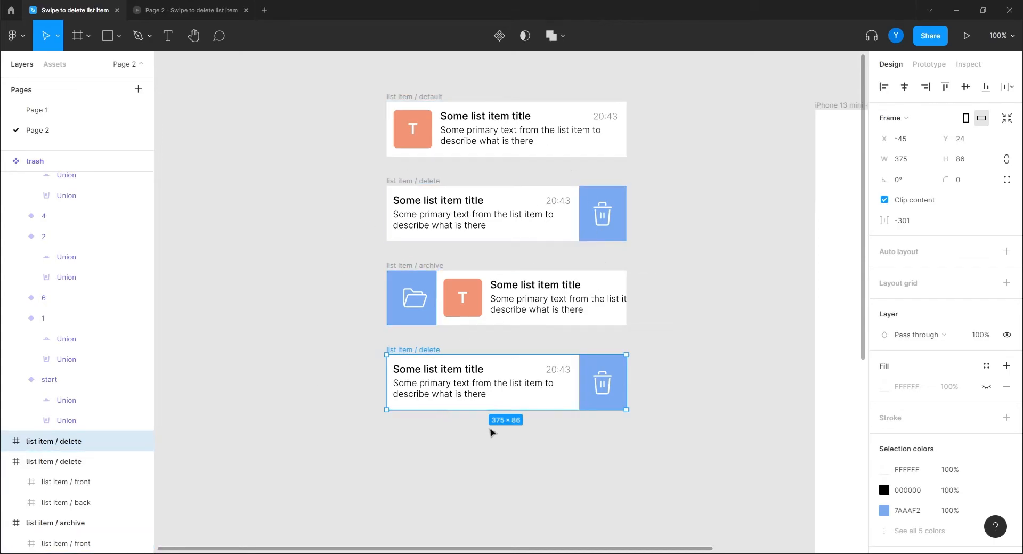
# Step: In the new list item / delete copy, set the list item / front frame's X position to -375
pyautogui.click(539, 401)
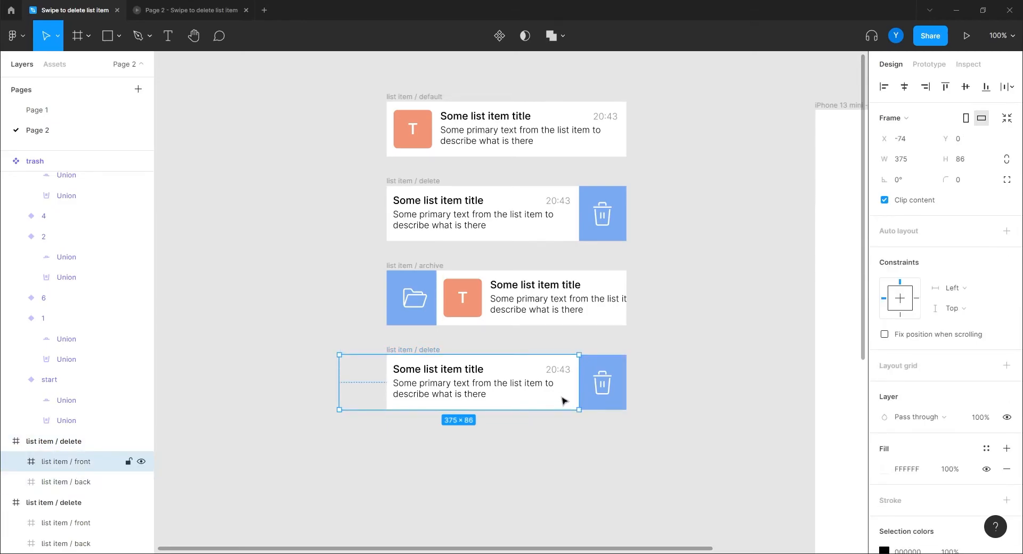
pyautogui.moveTo(565, 400); pyautogui.dragTo(452, 398)
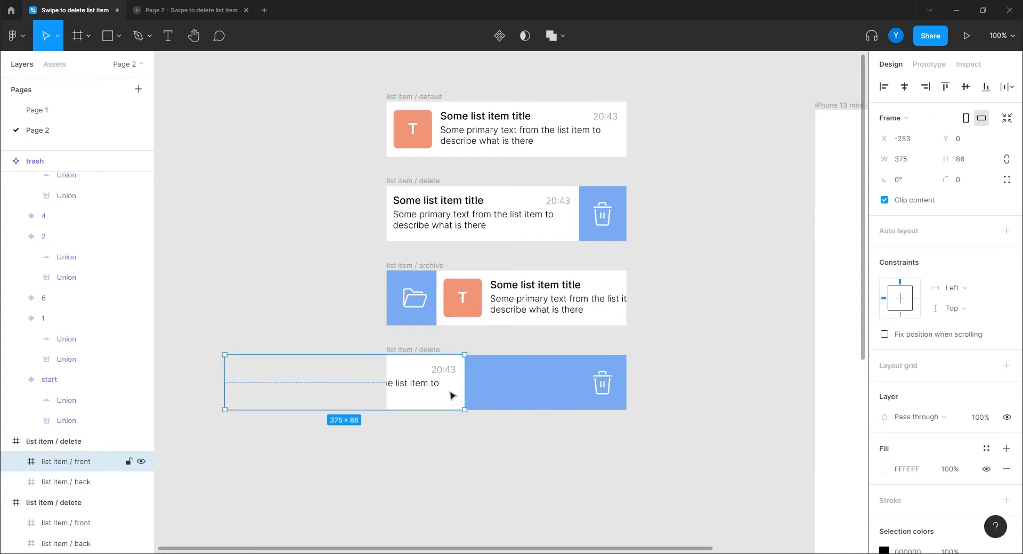
pyautogui.click(909, 144)
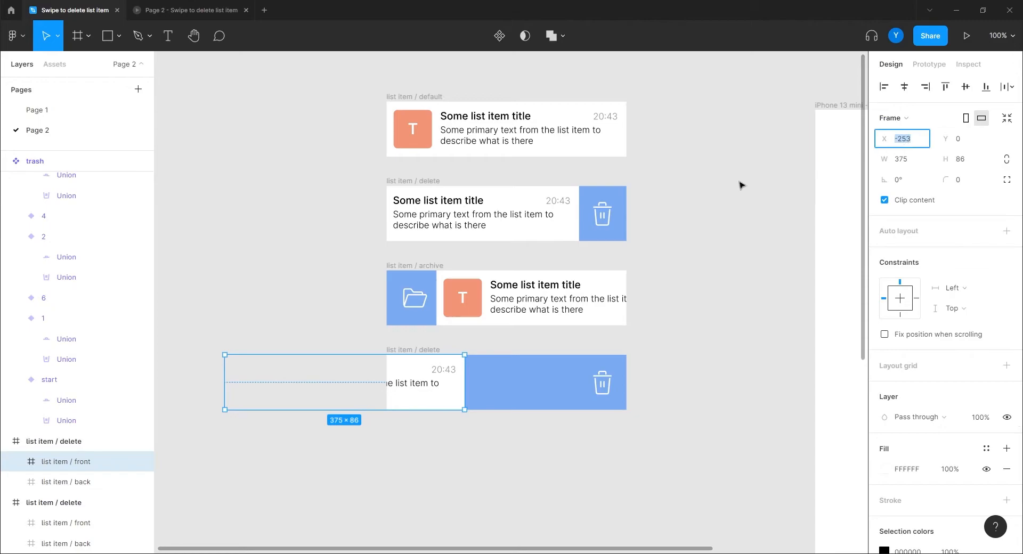
pyautogui.write('-')
pyautogui.press('Return')
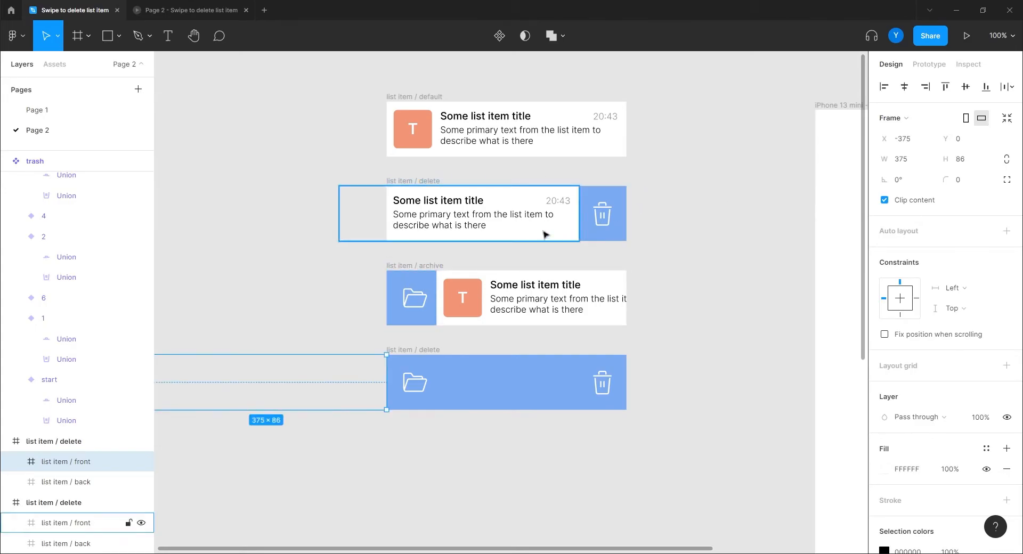
# Step: In the same copy's back layer, move the archive icon beyond the left edge to X -48
pyautogui.hscroll(5, 797, 196)
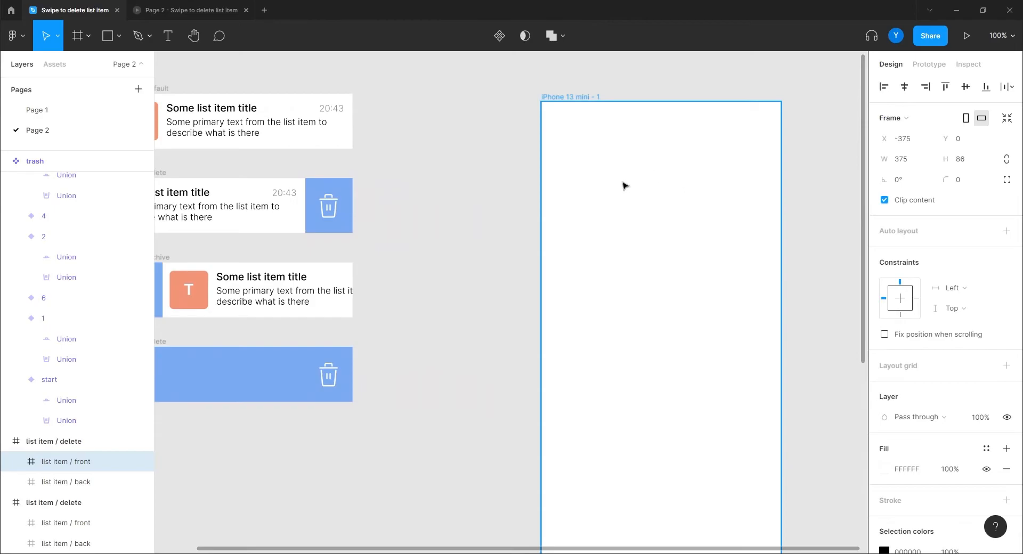
pyautogui.moveTo(446, 379); pyautogui.dragTo(732, 308)
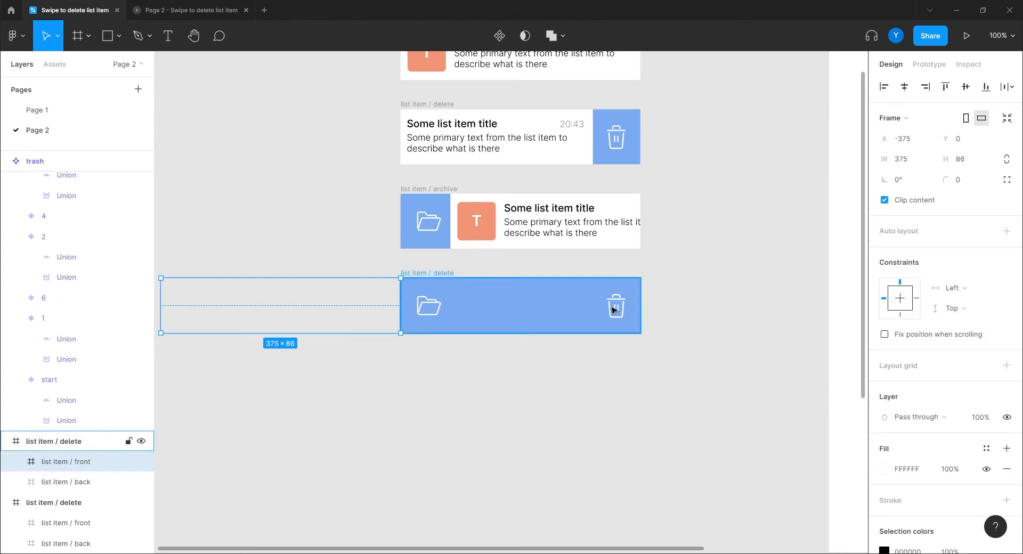
pyautogui.click(428, 310)
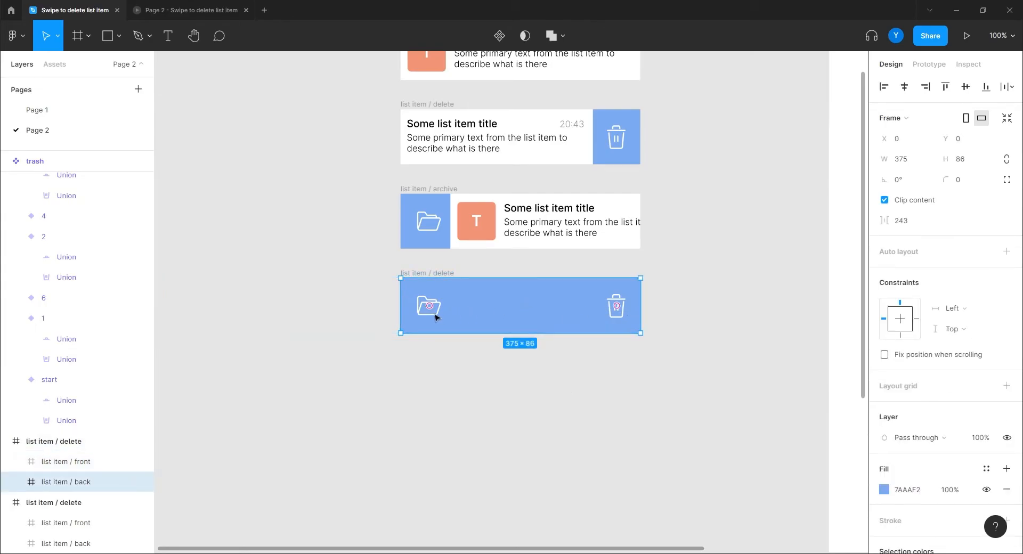
pyautogui.click(434, 313)
pyautogui.moveTo(443, 311); pyautogui.dragTo(474, 313)
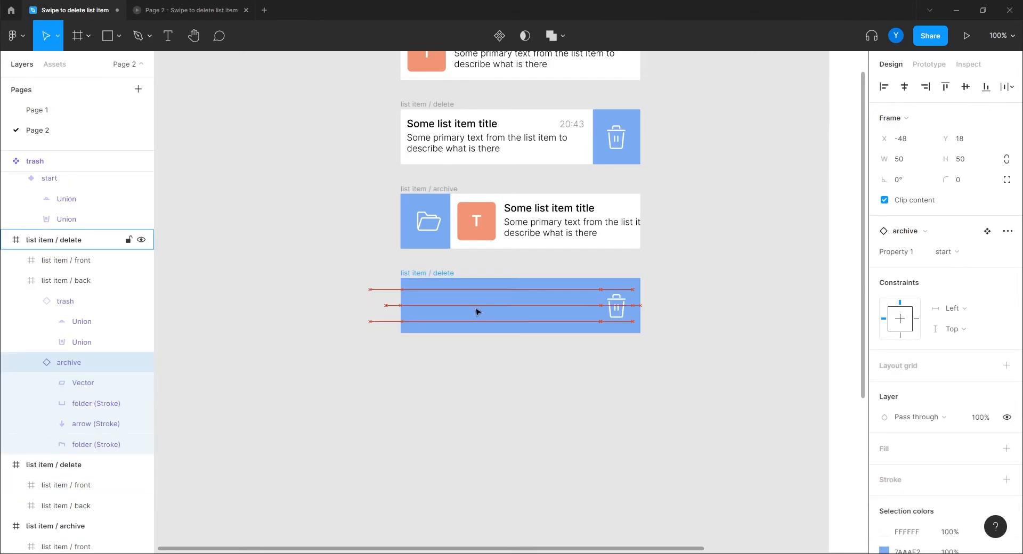
# Step: Move the trash icon in the same back layer beyond the right edge to X 373
pyautogui.click(615, 310)
pyautogui.press('Right')
pyautogui.press('Right')
pyautogui.press('Right')
pyautogui.press('Right')
pyautogui.press('Right')
pyautogui.press('Right')
pyautogui.press('Right')
pyautogui.press('Right')
pyautogui.press('Right')
pyautogui.press('Right')
pyautogui.press('Right')
pyautogui.press('Right')
pyautogui.press('Right')
pyautogui.press('Right')
pyautogui.press('Right')
pyautogui.press('Right')
pyautogui.press('Right')
pyautogui.press('Right')
pyautogui.press('Right')
pyautogui.press('Right')
pyautogui.press('Right')
pyautogui.press('Right')
pyautogui.press('Right')
pyautogui.press('Right')
pyautogui.press('Right')
pyautogui.press('Right')
pyautogui.press('Right')
pyautogui.press('Right')
pyautogui.press('Right')
pyautogui.press('Right')
pyautogui.press('Right')
pyautogui.press('Right')
pyautogui.press('Right')
pyautogui.press('Right')
pyautogui.press('Right')
pyautogui.press('Right')
pyautogui.press('Right')
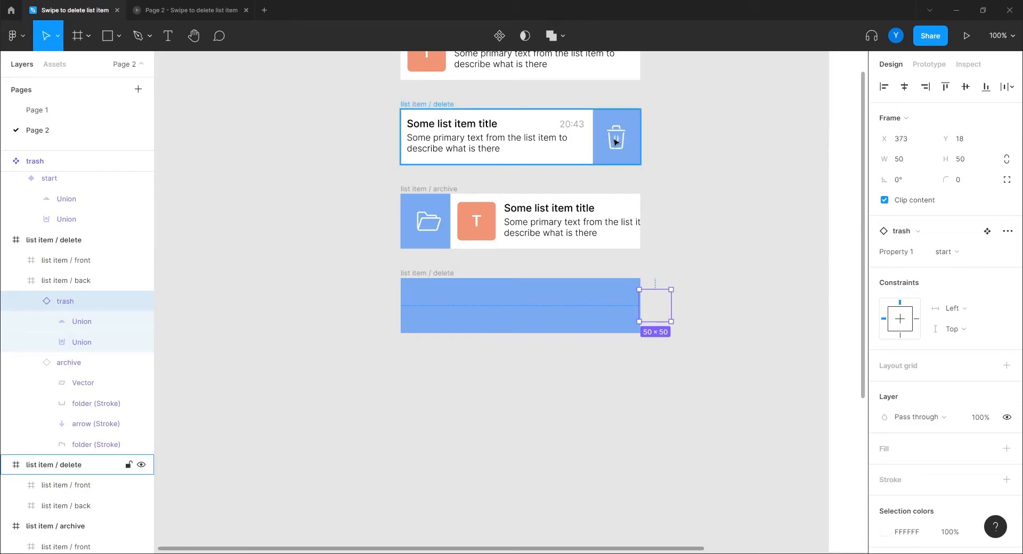
# Step: Duplicate the solid blue list item / delete frame directly below itself at Y 156
pyautogui.click(427, 272)
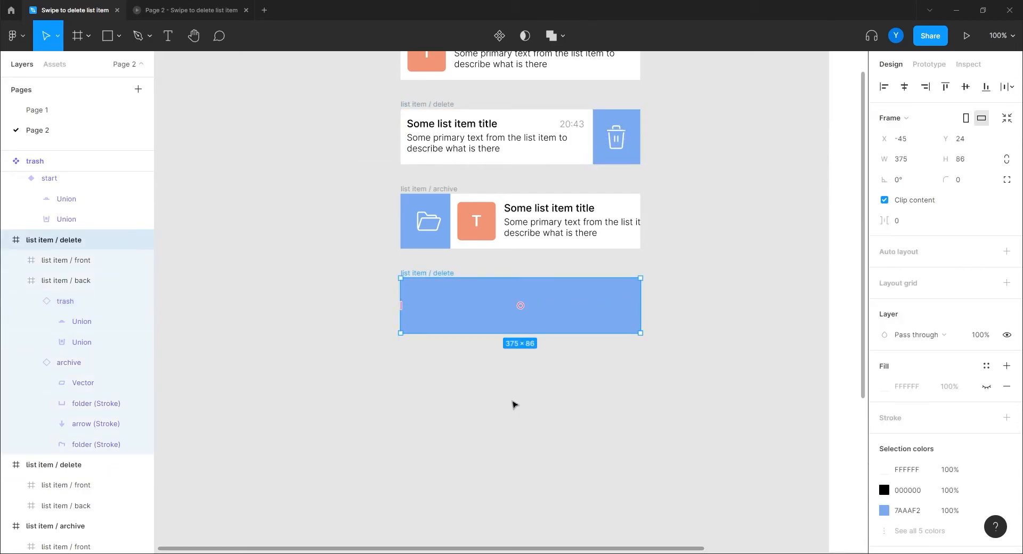
pyautogui.click(528, 409)
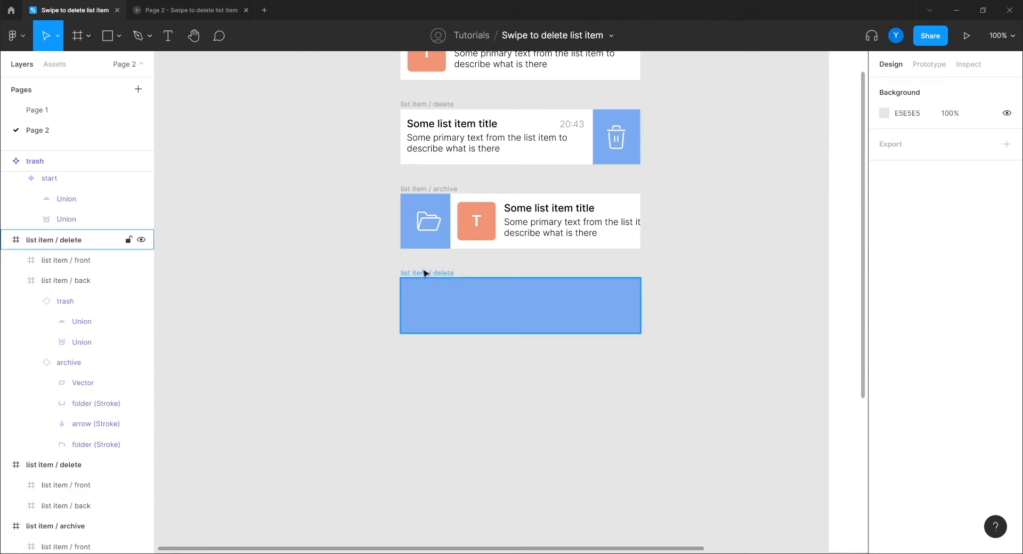
pyautogui.keyDown('alt'); pyautogui.moveTo(425, 273); pyautogui.dragTo(426, 355); pyautogui.keyUp('alt')
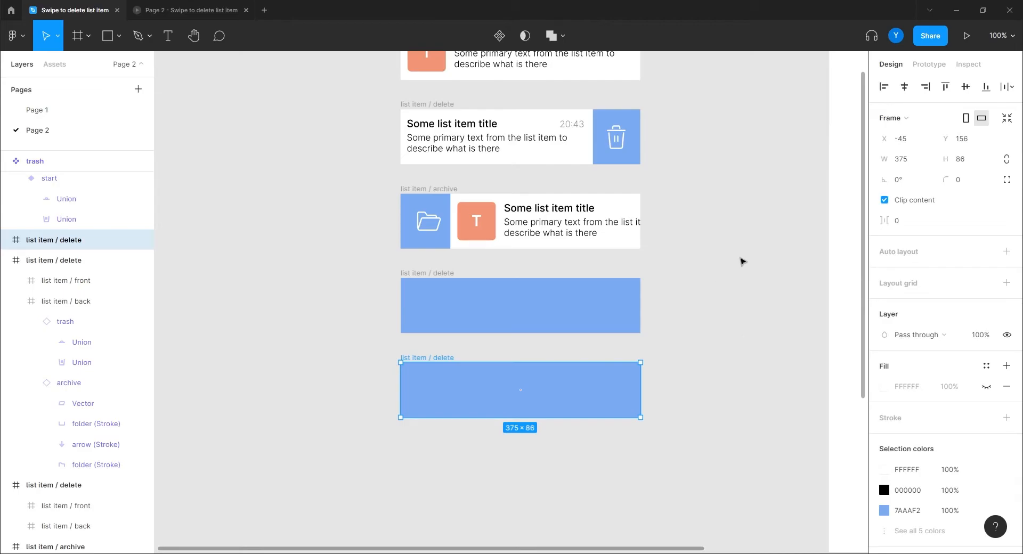
# Step: Try a height of 1 on the lowest list item / delete frame, and undo the change
pyautogui.click(959, 183)
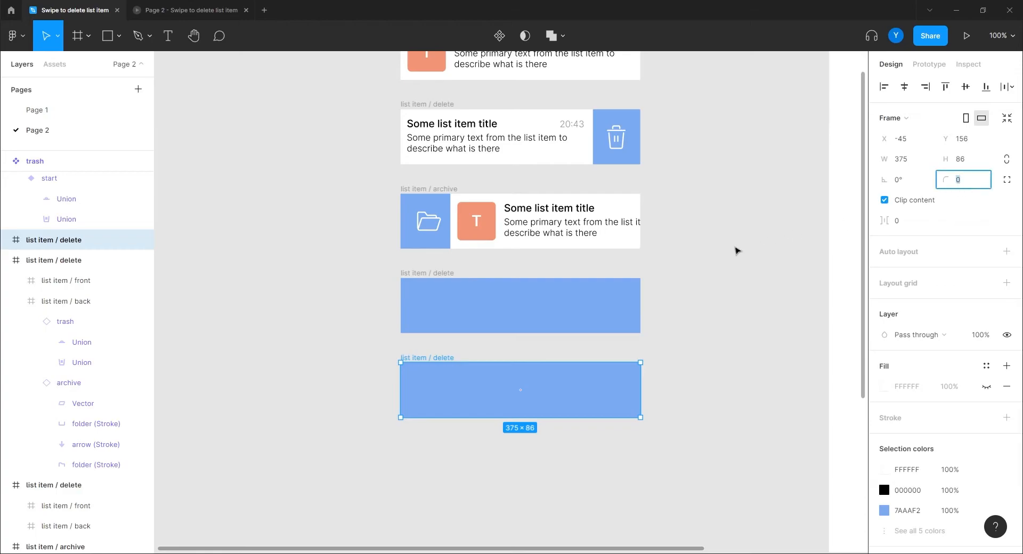
pyautogui.click(964, 164)
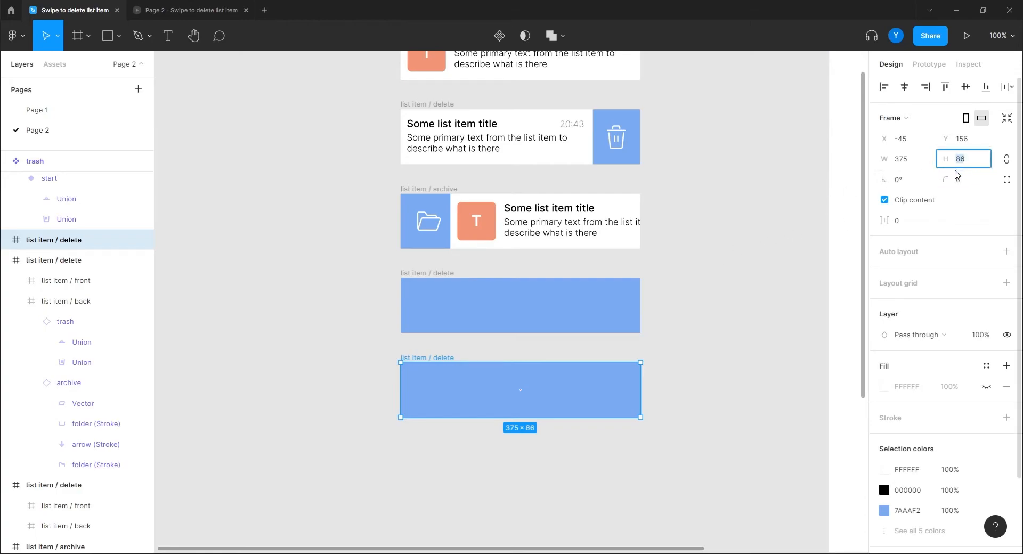
pyautogui.press('Return')
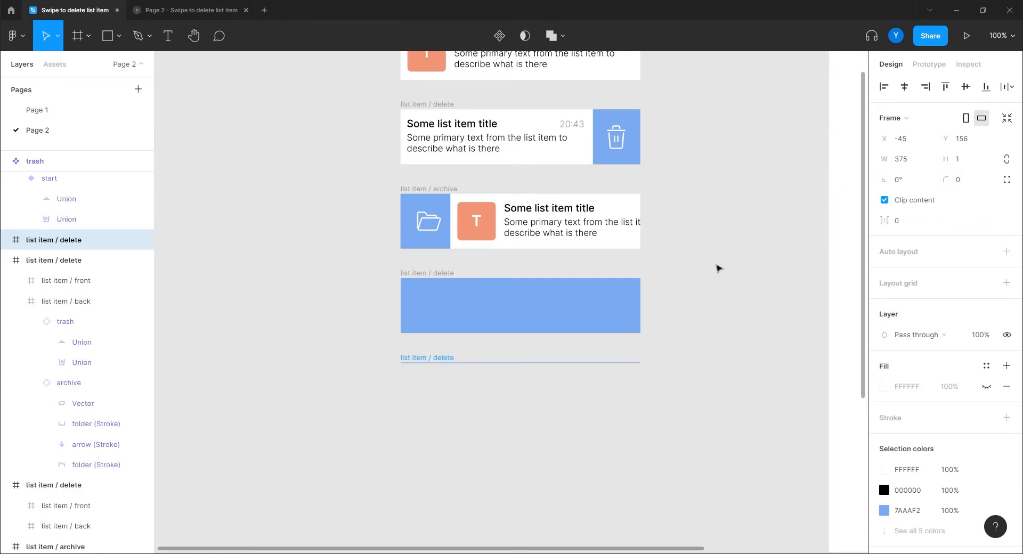
pyautogui.moveTo(500, 411); pyautogui.dragTo(471, 367)
pyautogui.hotkey('ctrl', '+')
pyautogui.hotkey('ctrl', '+')
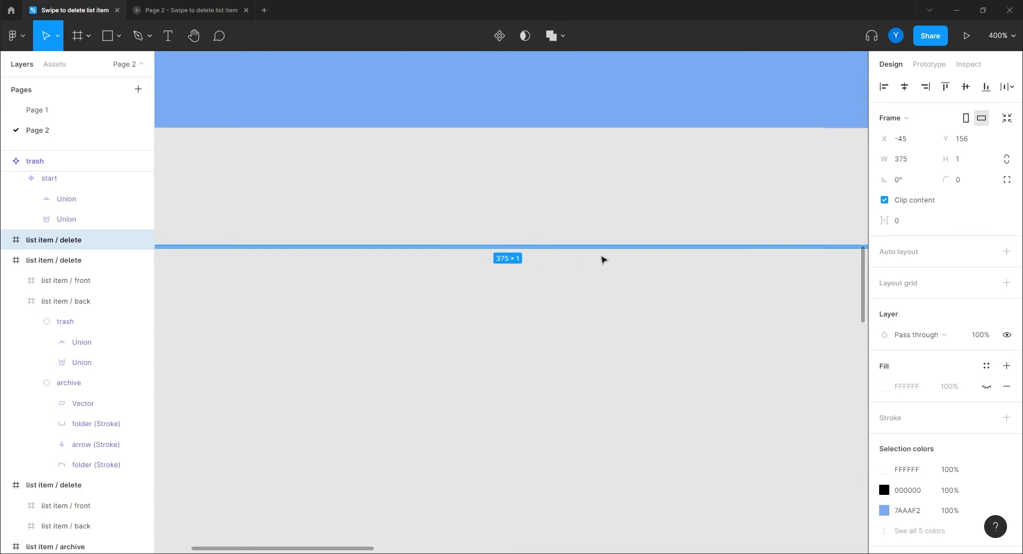
pyautogui.hotkey('ctrl', '-')
pyautogui.hotkey('ctrl', '-')
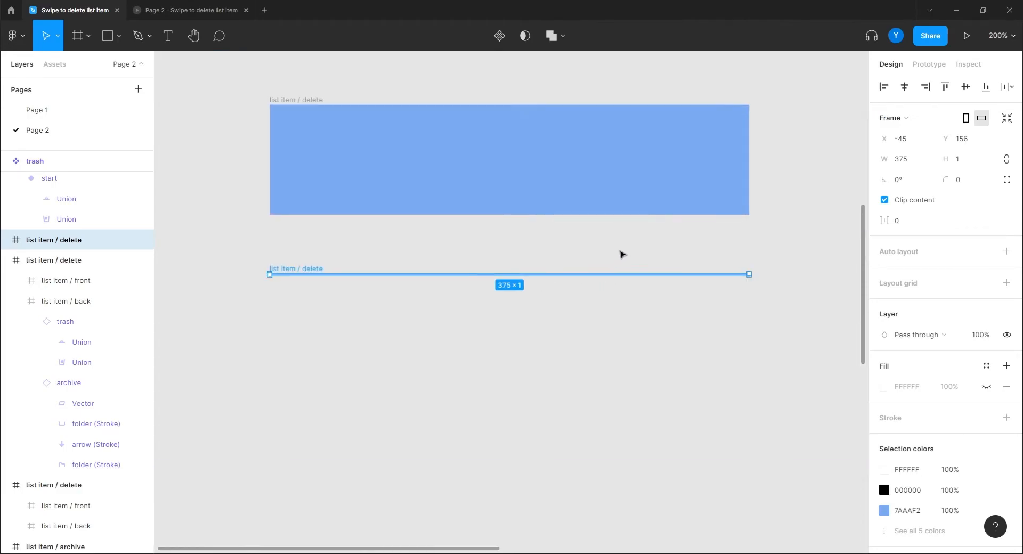
pyautogui.moveTo(343, 260); pyautogui.dragTo(369, 345)
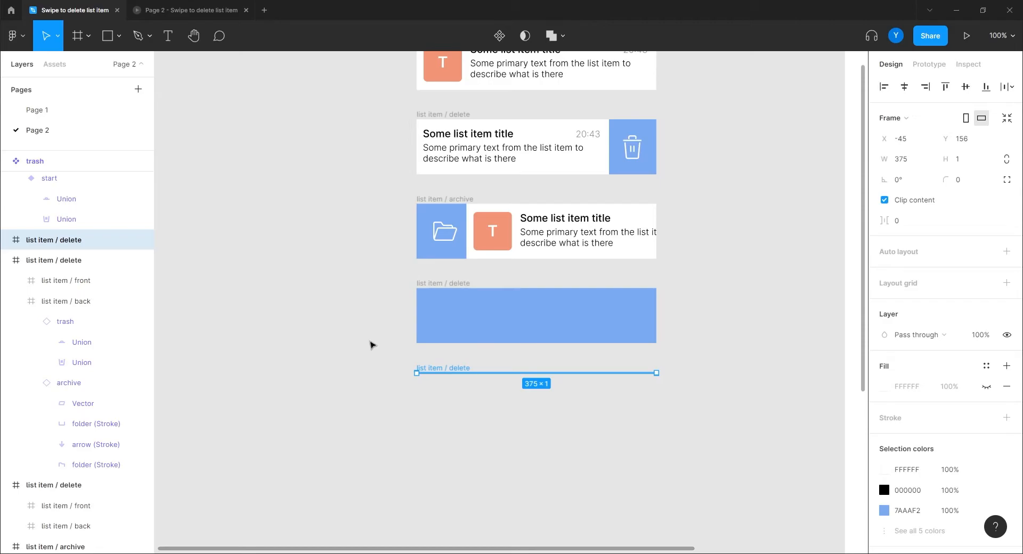
pyautogui.hotkey('ctrl', 'z')
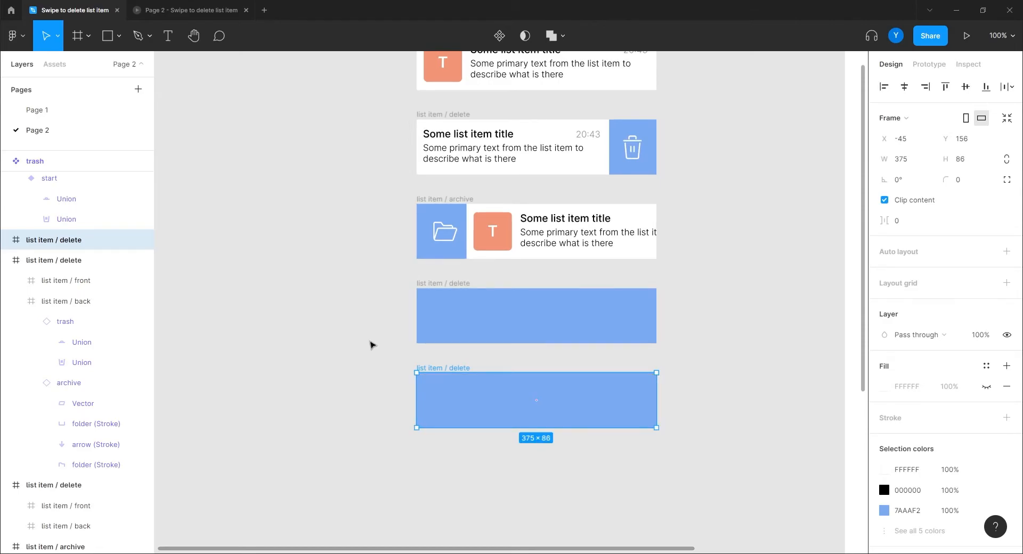
pyautogui.moveTo(356, 285); pyautogui.dragTo(327, 341)
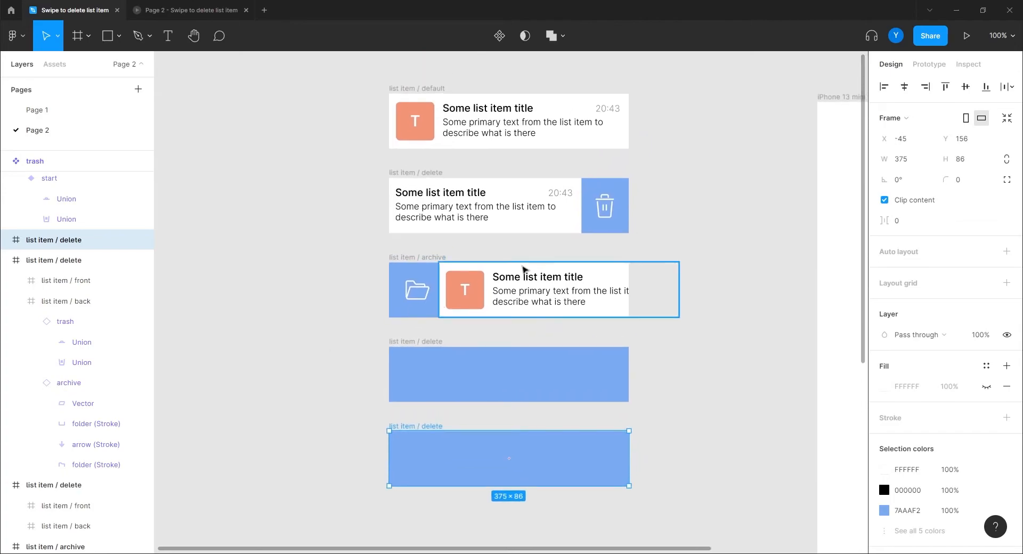
pyautogui.moveTo(695, 72); pyautogui.dragTo(315, 503)
pyautogui.click(507, 37)
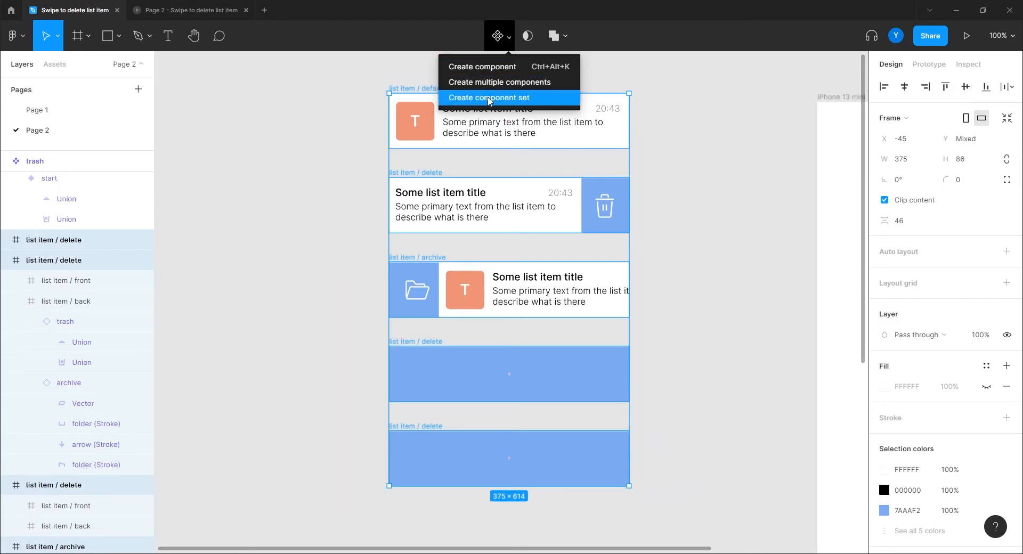
pyautogui.click(269, 289)
# Step: Rename the upper solid blue frame as list item / cleared
pyautogui.click(427, 341)
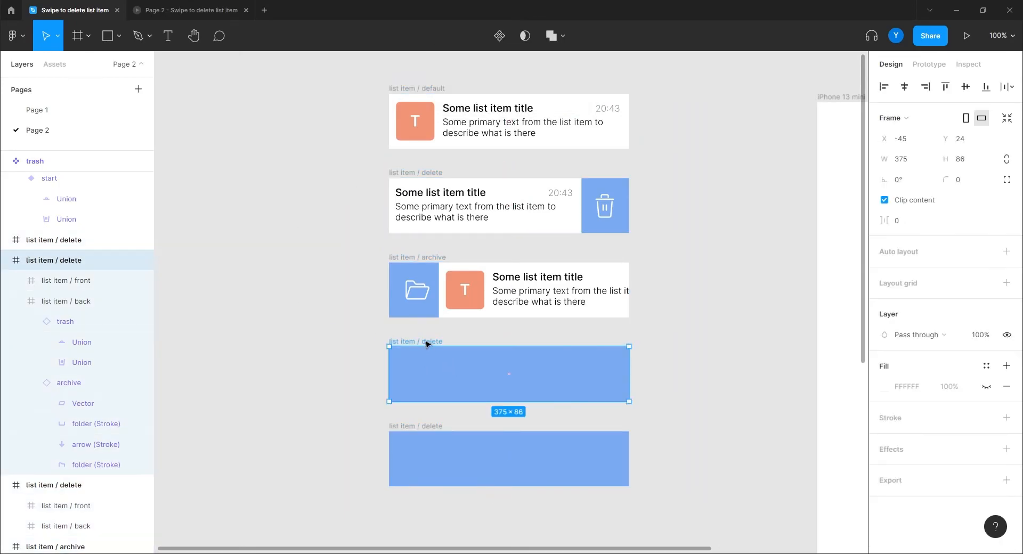
pyautogui.doubleClick(434, 342)
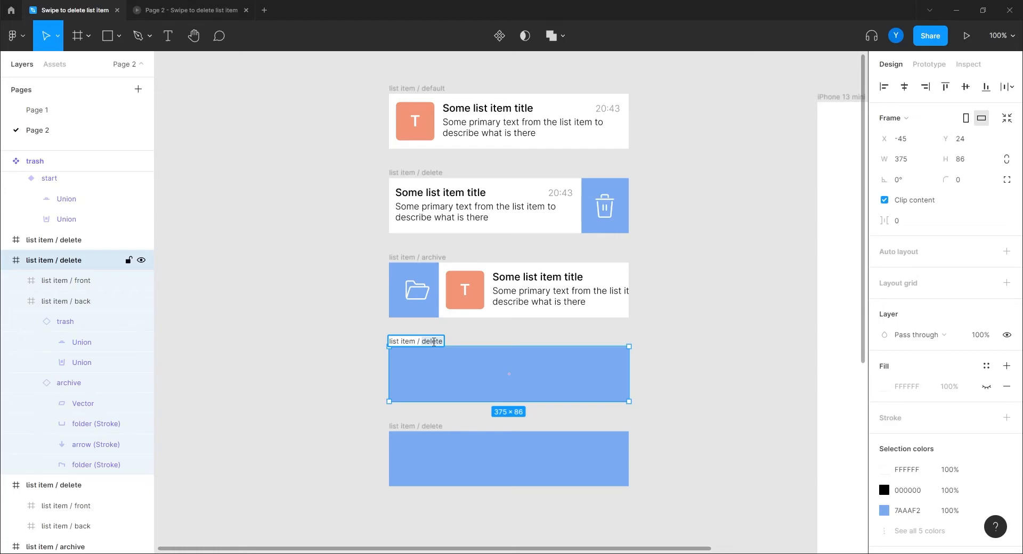
pyautogui.write('cleared')
pyautogui.press('Return')
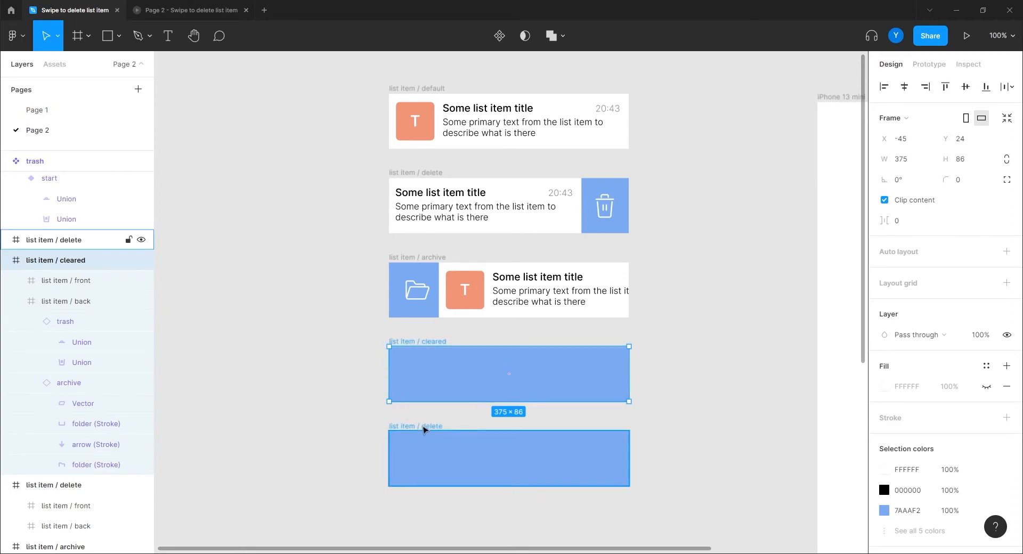
# Step: Rename the lowest solid blue frame as list item / deleted
pyautogui.click(424, 430)
pyautogui.doubleClick(429, 426)
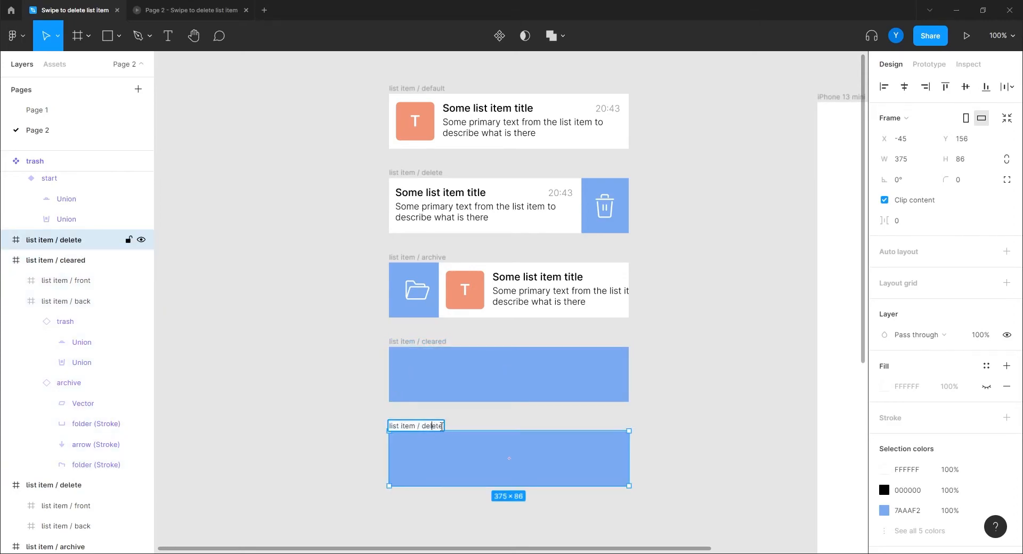
pyautogui.write('d')
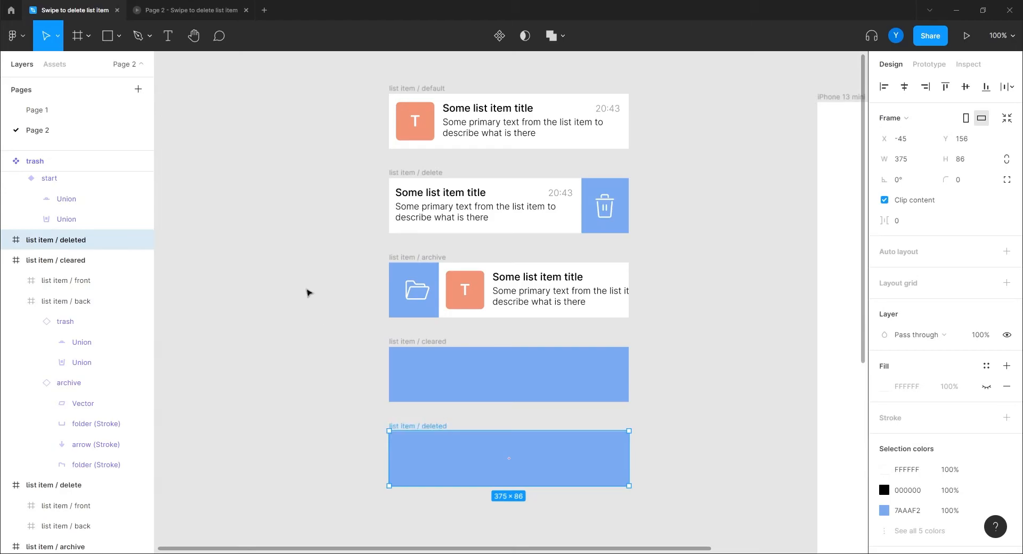
pyautogui.click(312, 295)
# Step: Combine all five list item frames into one component set
pyautogui.moveTo(734, 74); pyautogui.dragTo(322, 495)
pyautogui.click(500, 36)
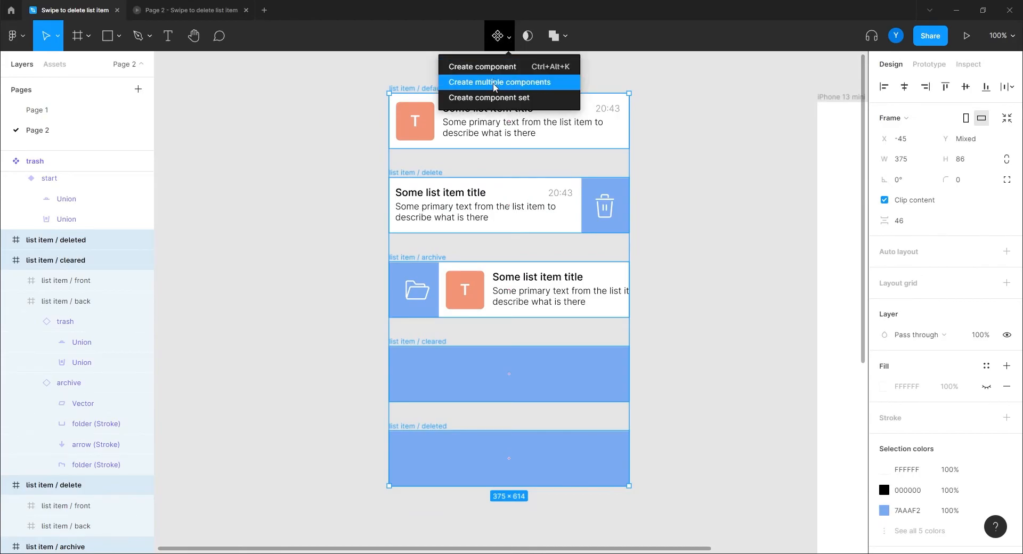
pyautogui.click(491, 98)
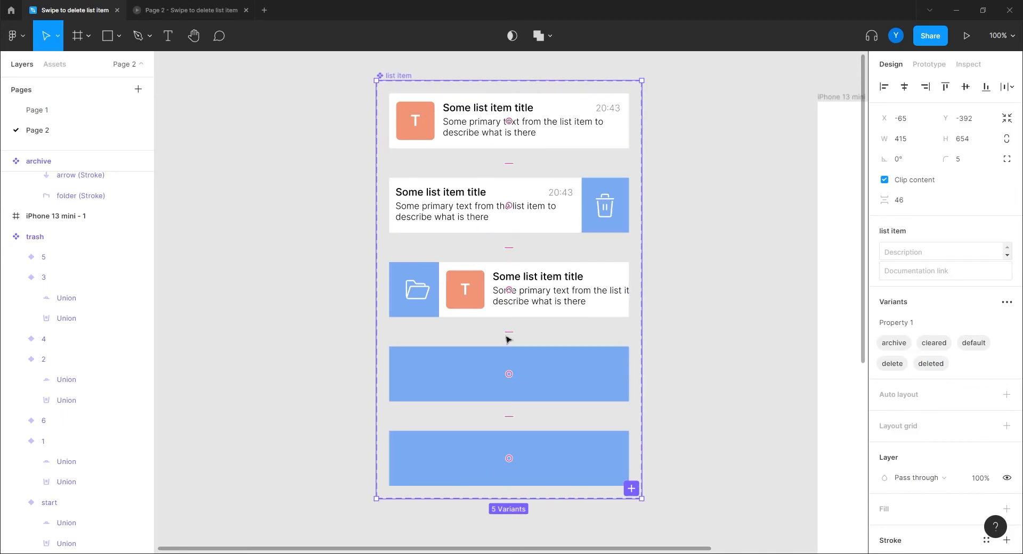
# Step: Link the default variant's front layer to the delete variant with an On drag interaction, using Smart animate with Ease out at 300 ms
pyautogui.doubleClick(552, 128)
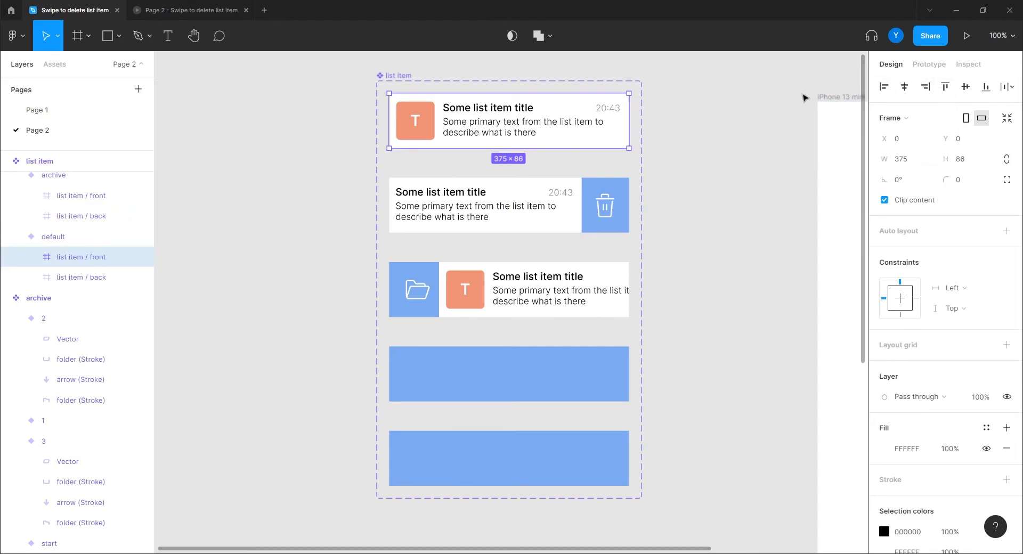
pyautogui.click(934, 70)
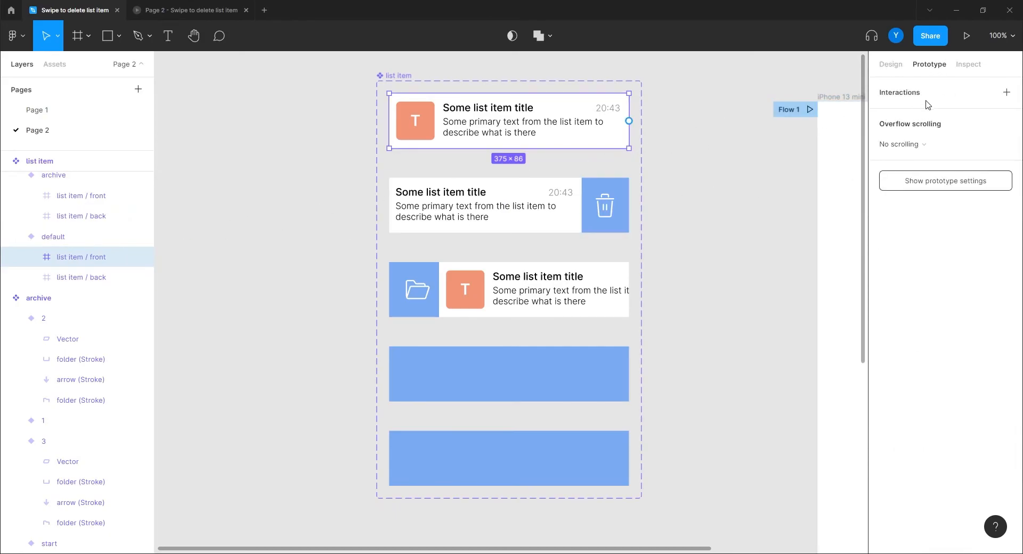
pyautogui.moveTo(629, 121); pyautogui.dragTo(521, 201)
pyautogui.click(754, 145)
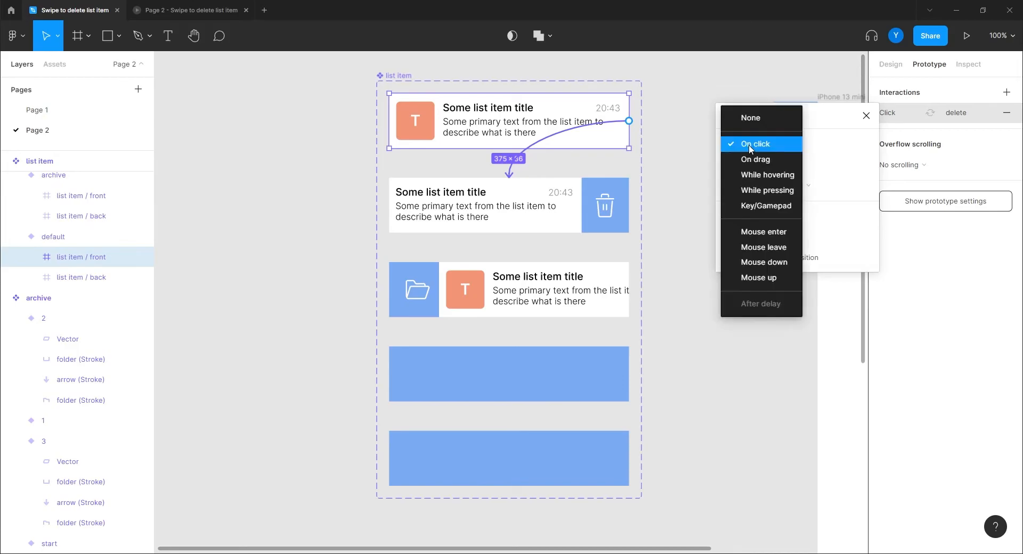
pyautogui.click(753, 160)
pyautogui.click(756, 236)
pyautogui.click(760, 210)
pyautogui.click(833, 258)
pyautogui.write('300')
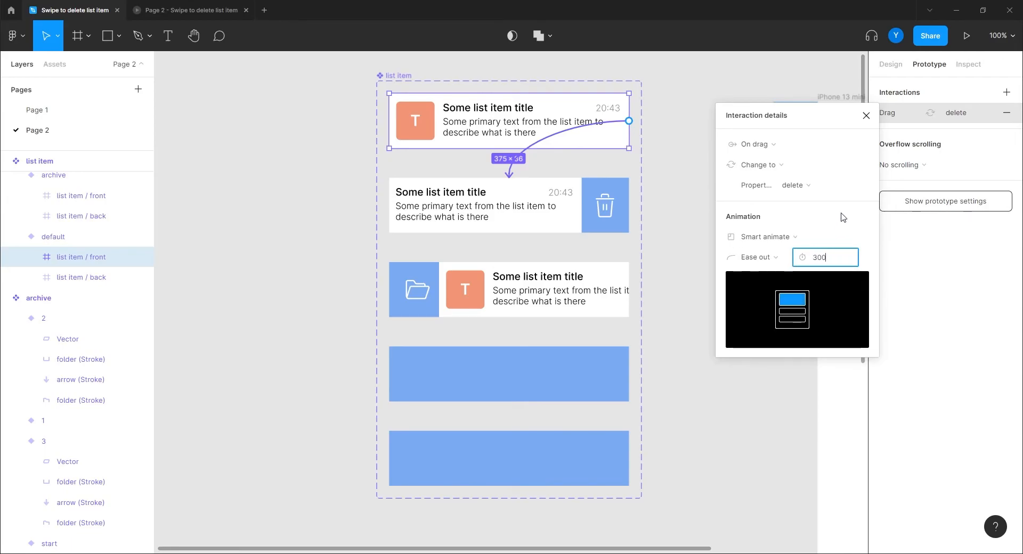
pyautogui.press('Return')
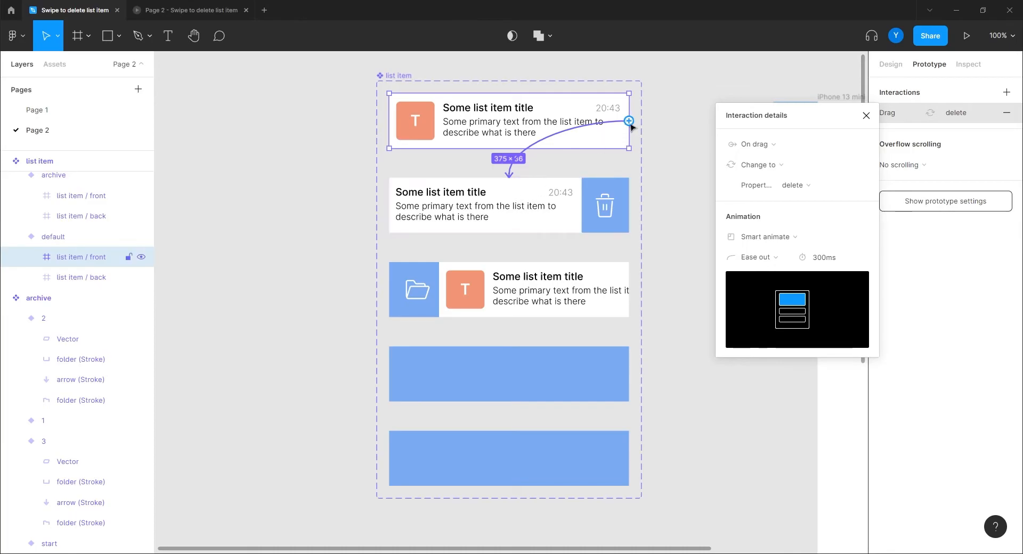
# Step: Link the default variant's front layer to the archive variant with an On drag interaction
pyautogui.moveTo(630, 121); pyautogui.dragTo(483, 271)
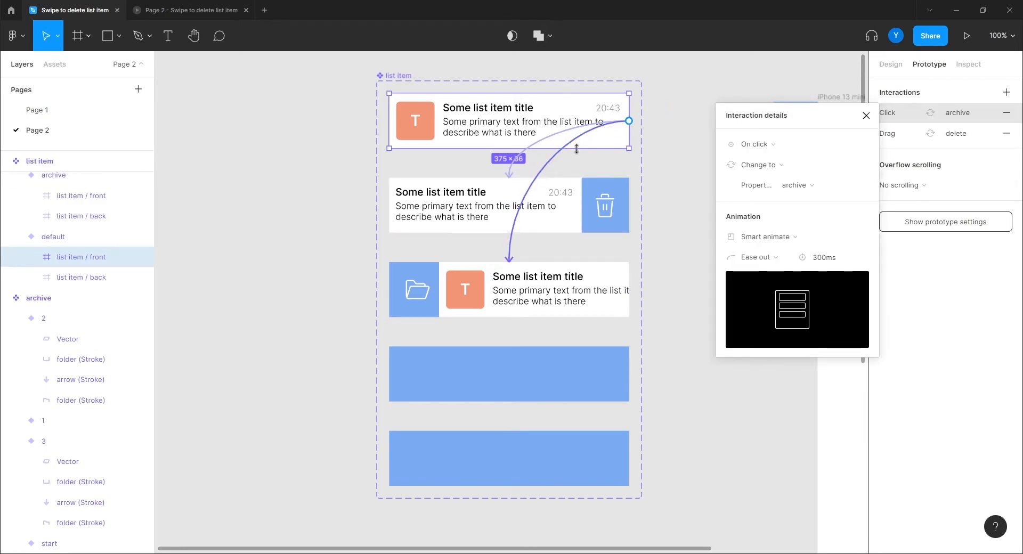
pyautogui.click(758, 147)
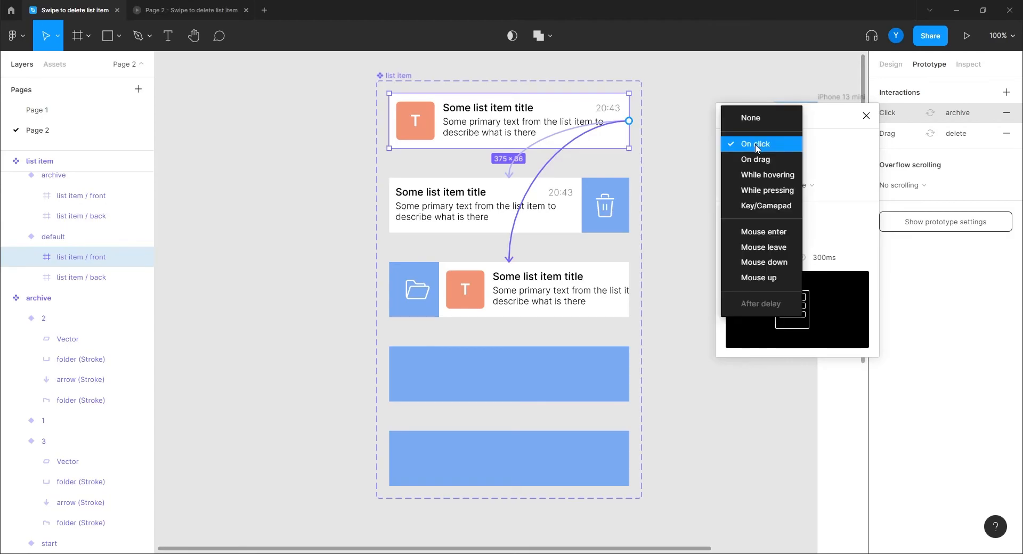
pyautogui.click(757, 159)
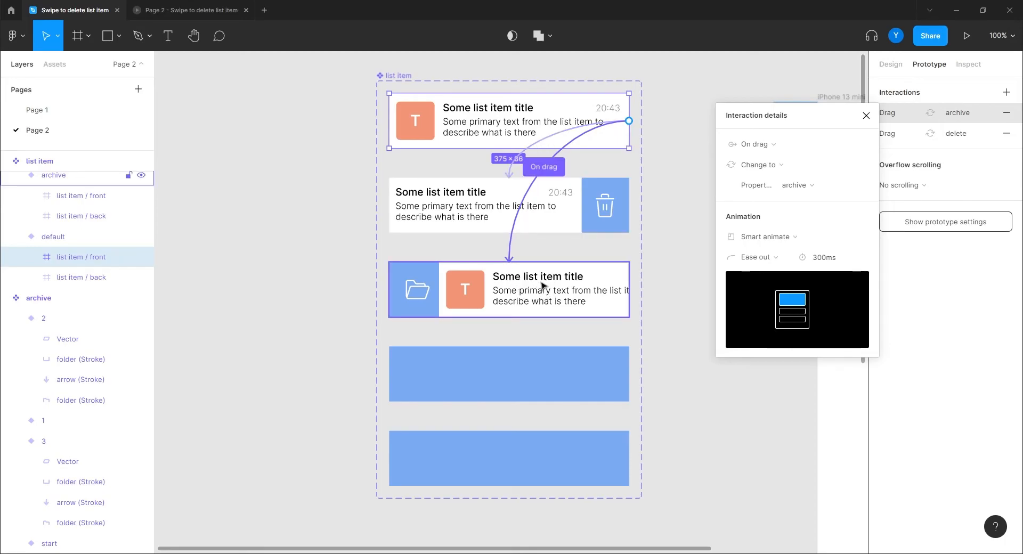
# Step: Link the trash icon in the delete variant to the cleared variant with an On click interaction
pyautogui.moveTo(293, 308); pyautogui.dragTo(217, 287)
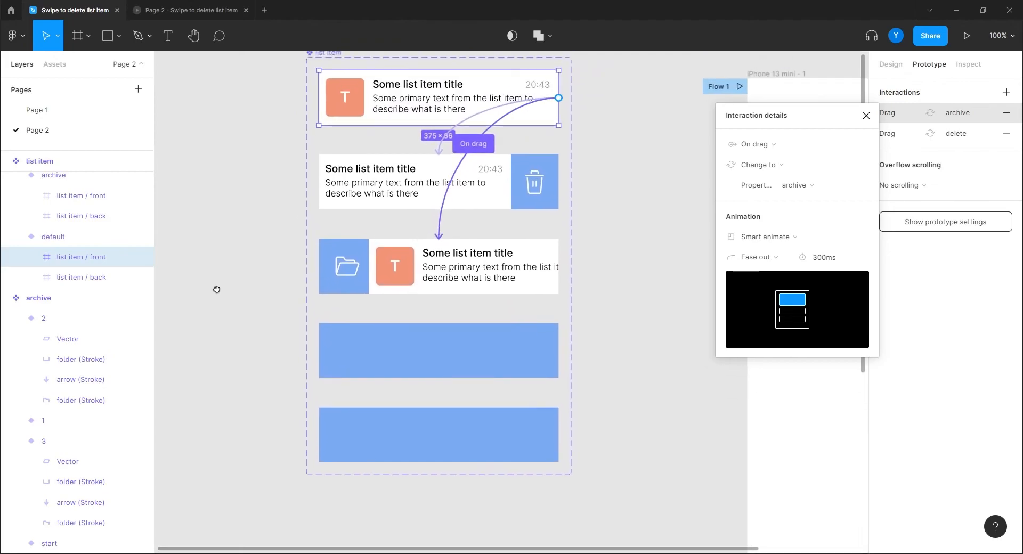
pyautogui.click(534, 181)
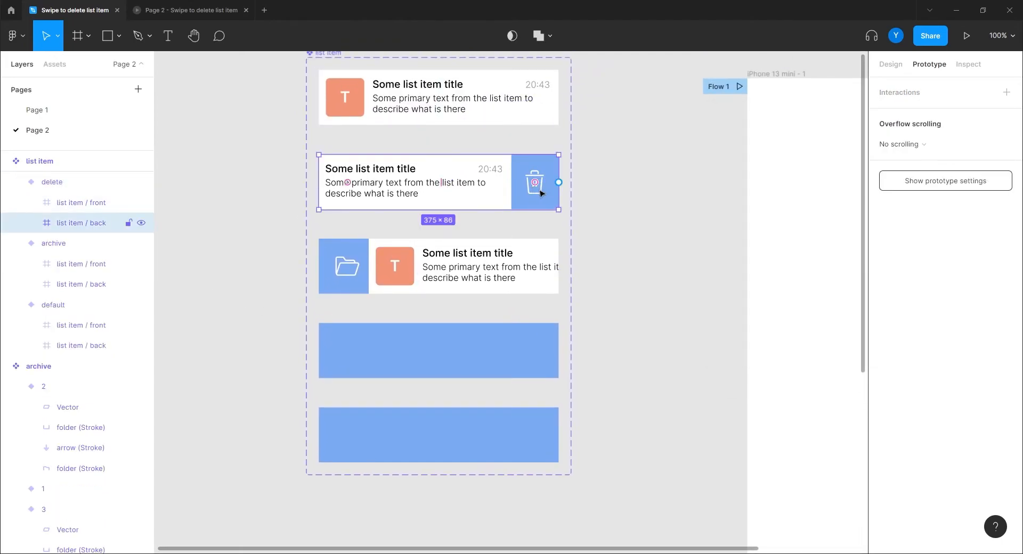
pyautogui.click(541, 193)
pyautogui.moveTo(551, 183); pyautogui.dragTo(446, 339)
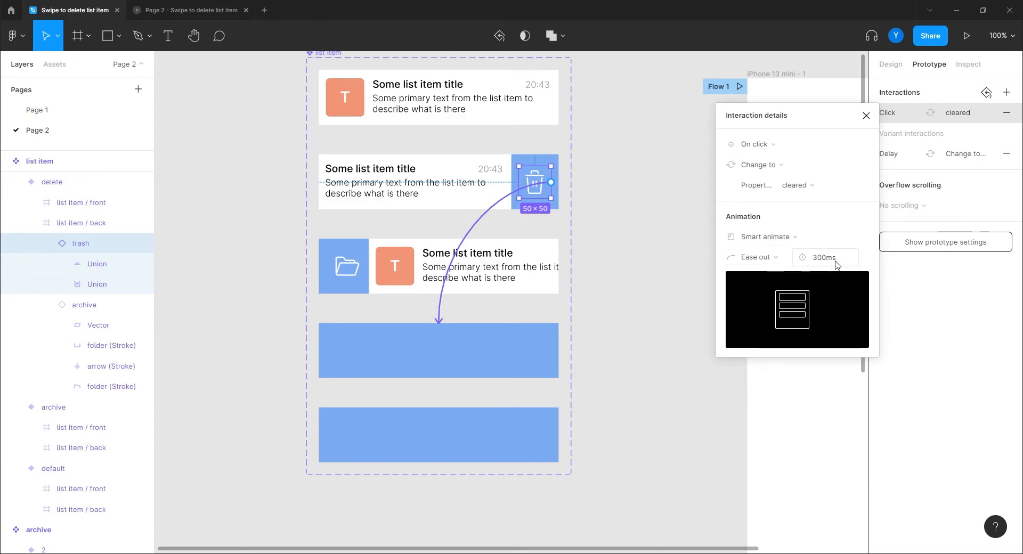
# Step: Link the cleared variant to the deleted variant with an After delay trigger
pyautogui.moveTo(593, 378); pyautogui.dragTo(389, 324)
pyautogui.click(423, 267)
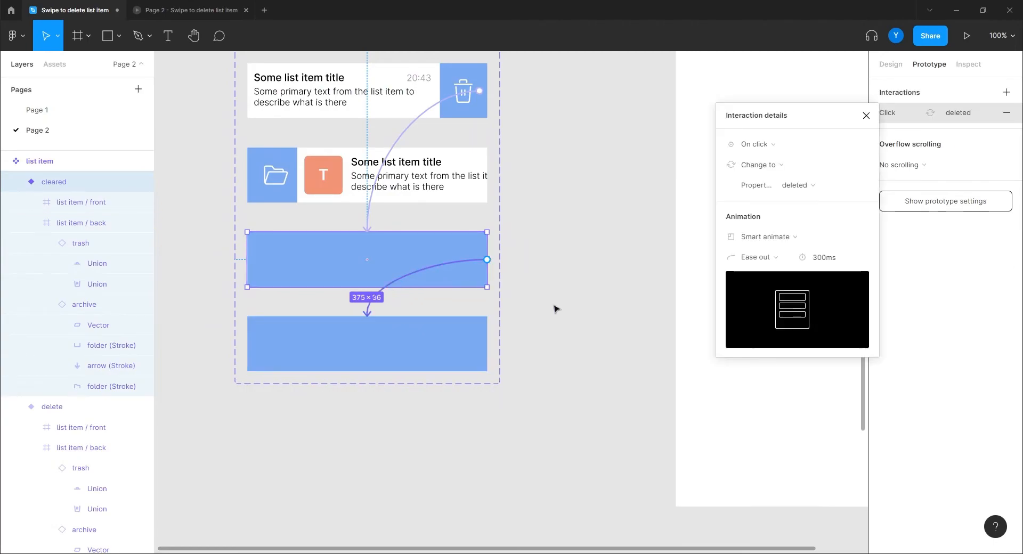
pyautogui.click(757, 142)
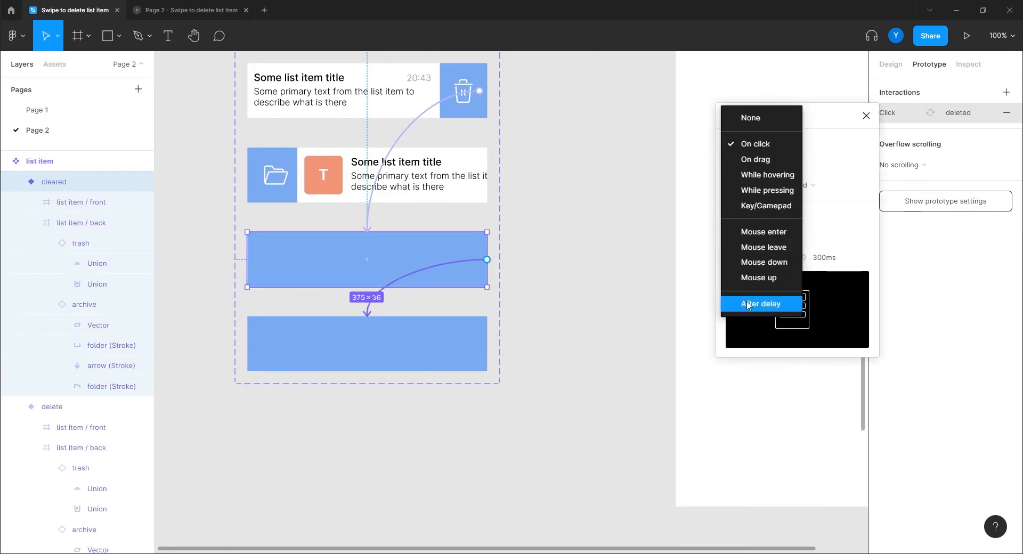
pyautogui.click(760, 304)
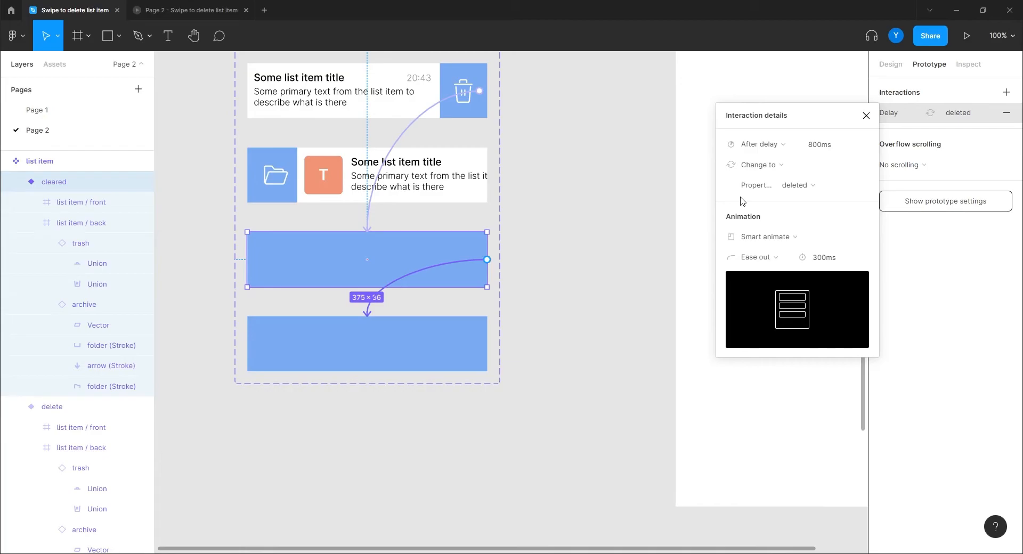
# Step: Set the cleared-to-deleted interaction's animation duration to 200 ms and its delay to 1 ms
pyautogui.click(819, 257)
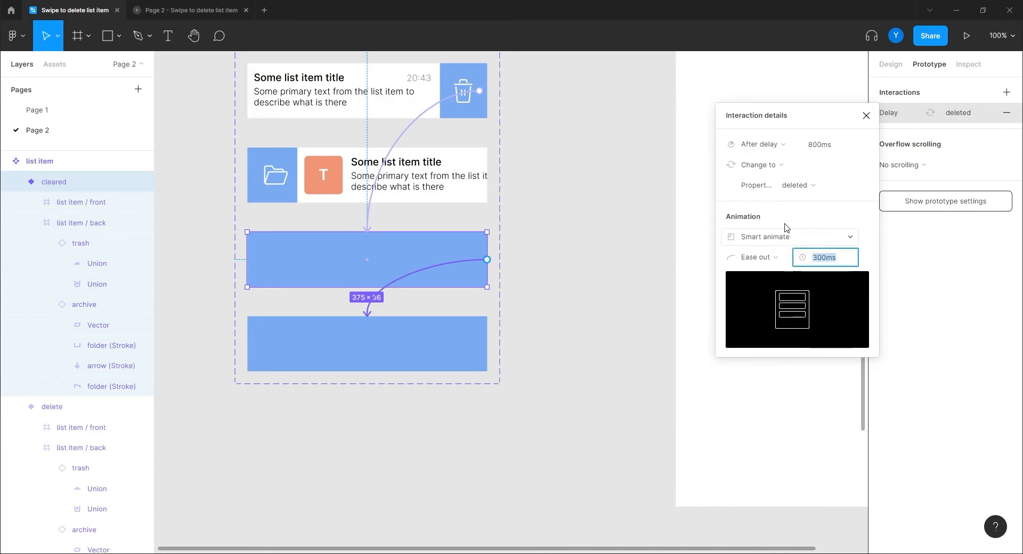
pyautogui.write('200')
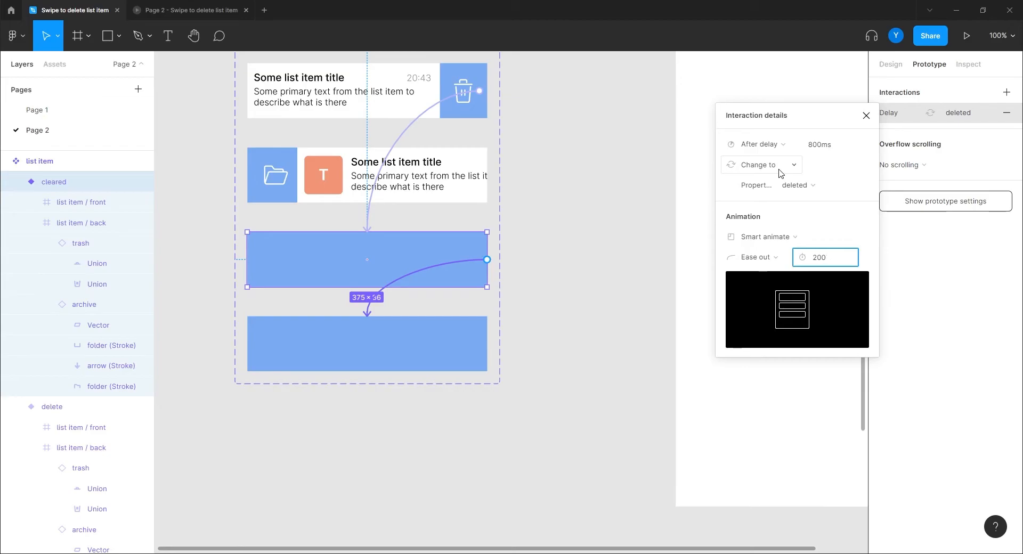
pyautogui.press('Return')
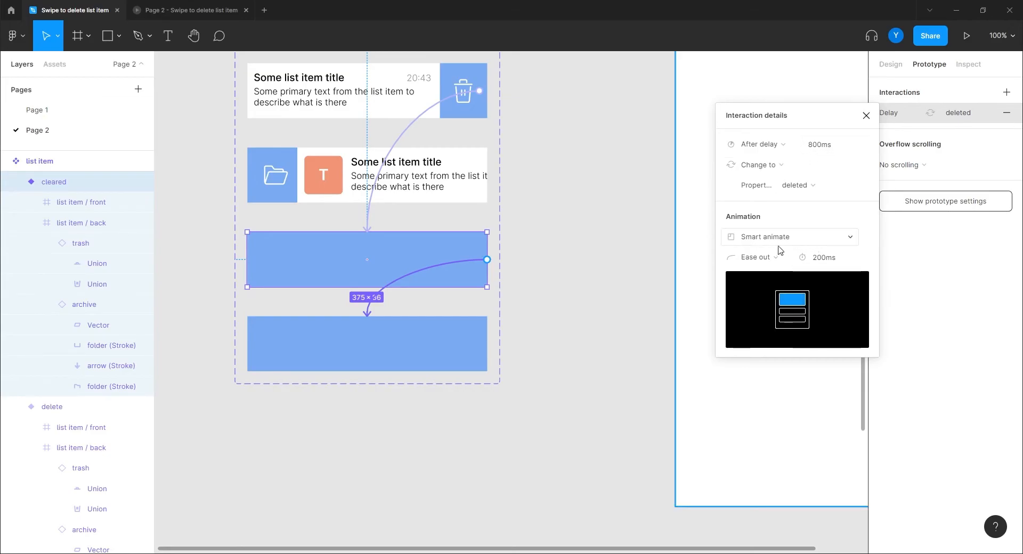
pyautogui.click(820, 144)
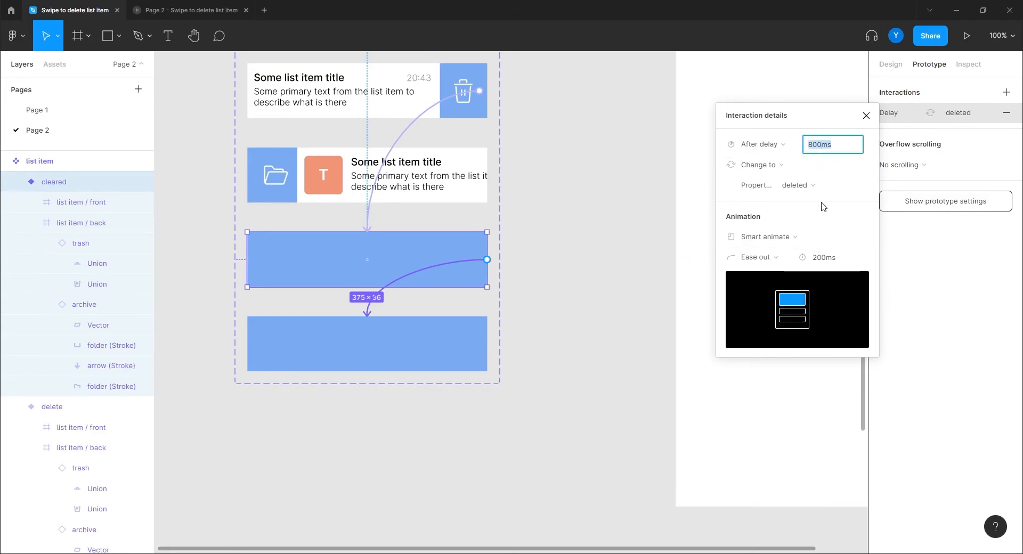
pyautogui.write('1')
pyautogui.press('Return')
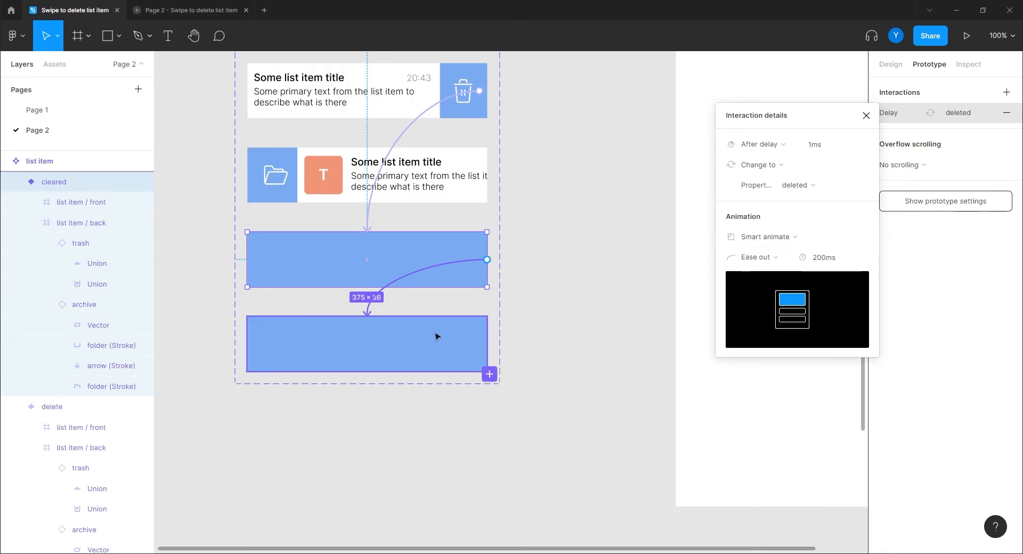
# Step: Collapse the deleted variant by setting its height to 0.001
pyautogui.click(436, 336)
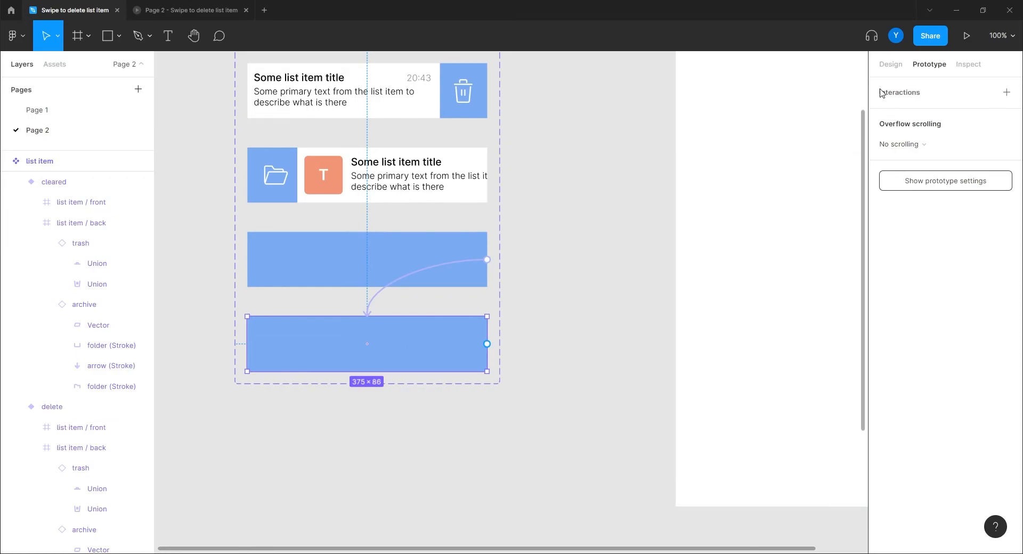
pyautogui.click(893, 65)
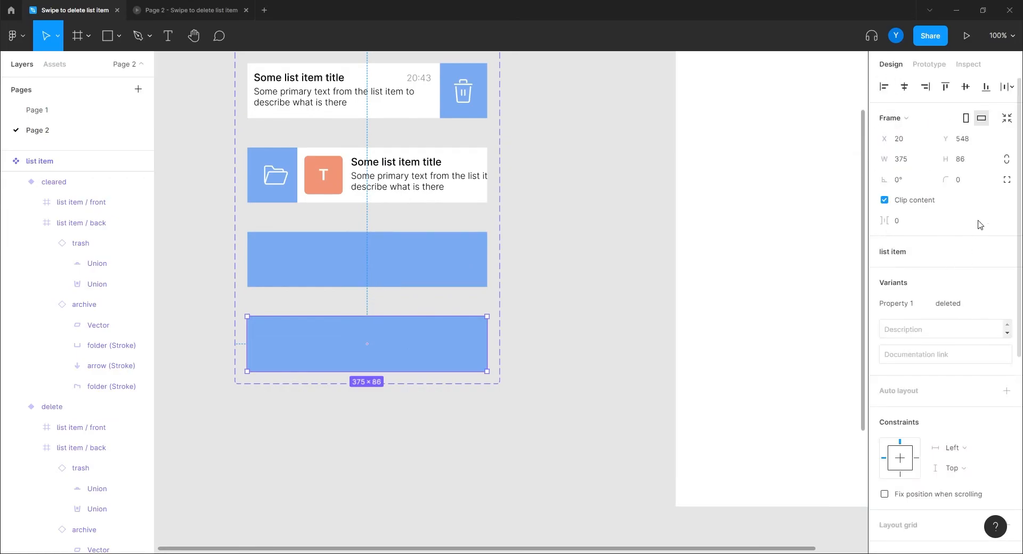
pyautogui.click(971, 166)
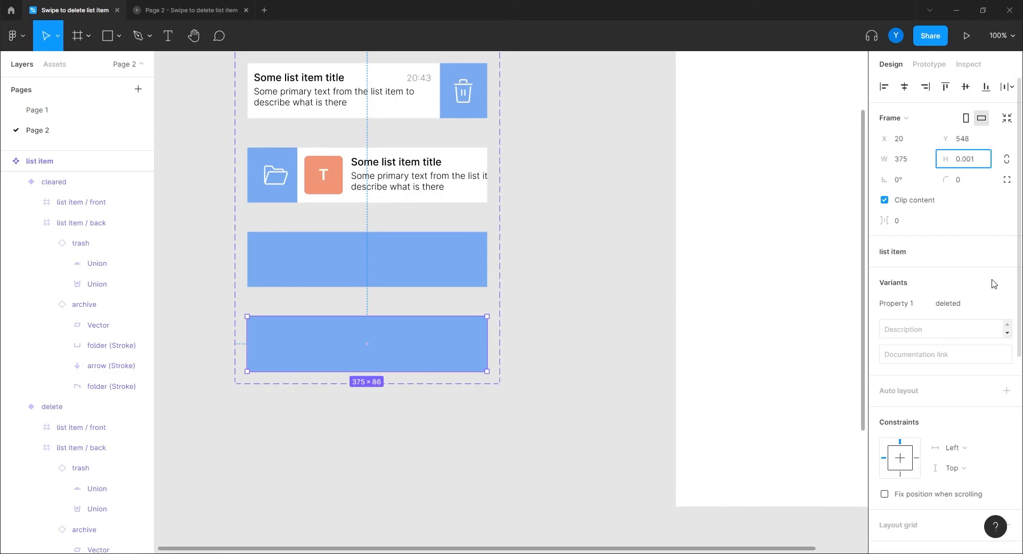
pyautogui.write('0.001')
pyautogui.press('Return')
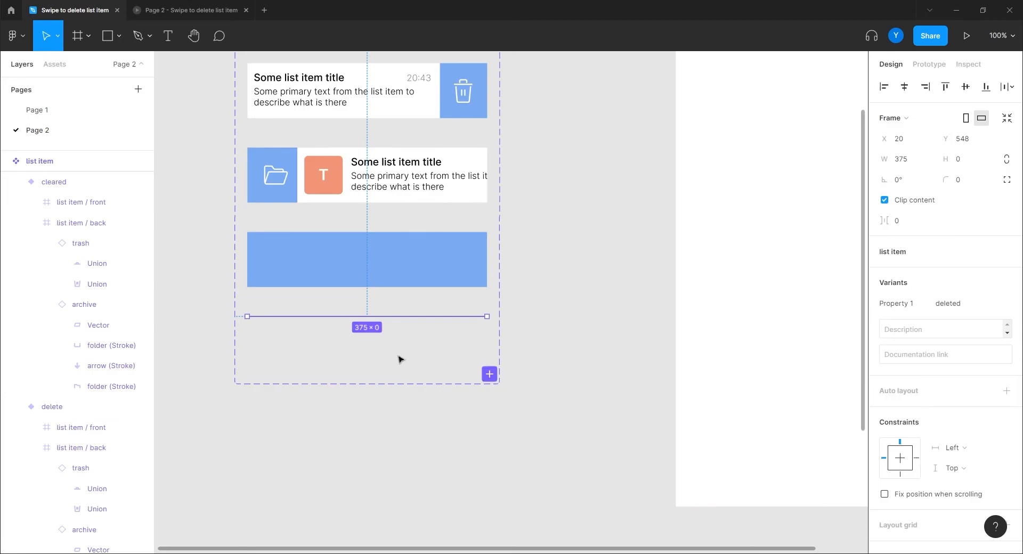
pyautogui.scroll(6, 399, 359)
pyautogui.scroll(10, 521, 295)
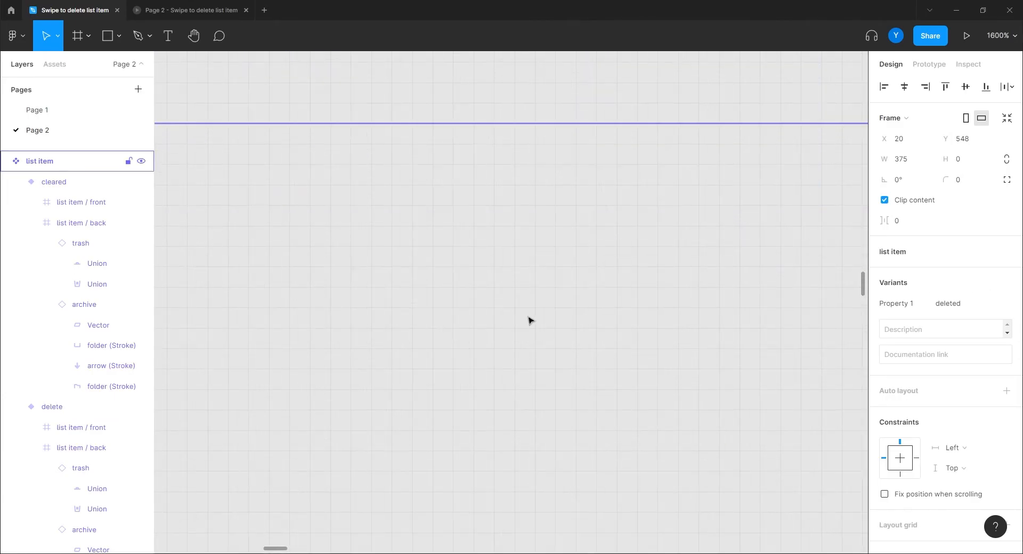
pyautogui.scroll(-6, 606, 292)
pyautogui.scroll(-6, 555, 323)
# Step: Place an instance of the default list item variant in the iPhone 13 mini - 1 frame at X 0, Y 112
pyautogui.moveTo(346, 210); pyautogui.dragTo(258, 373)
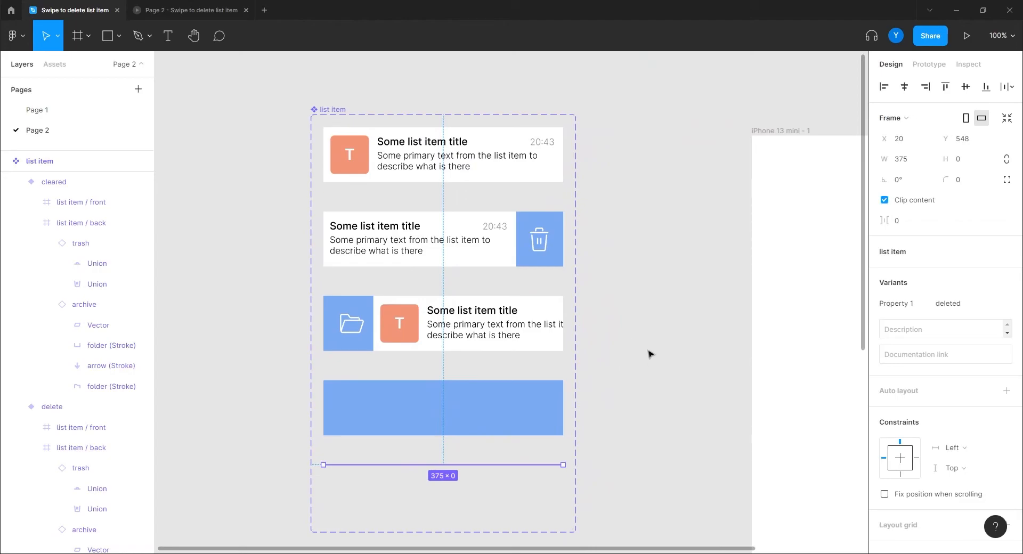
pyautogui.moveTo(642, 327); pyautogui.dragTo(443, 308)
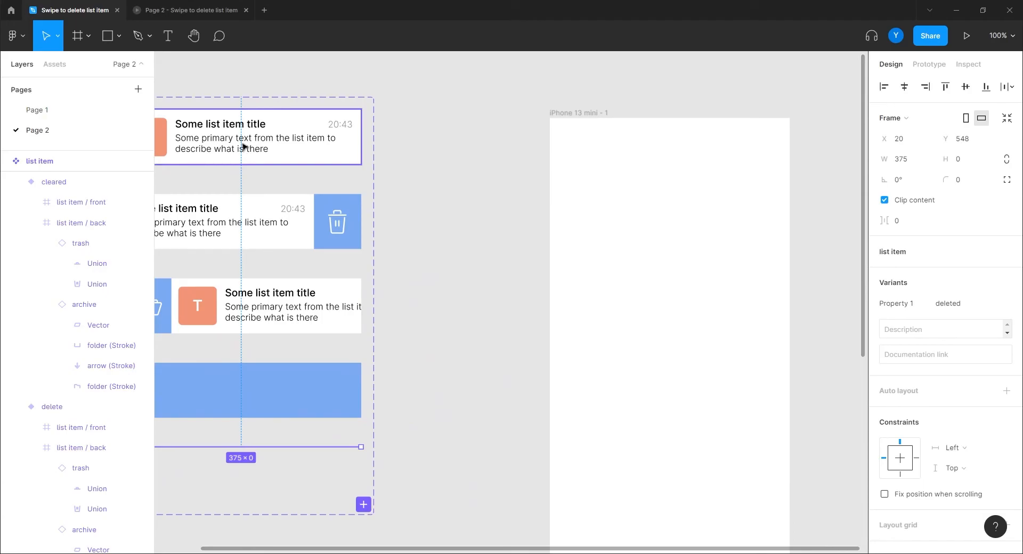
pyautogui.moveTo(230, 143); pyautogui.dragTo(654, 224)
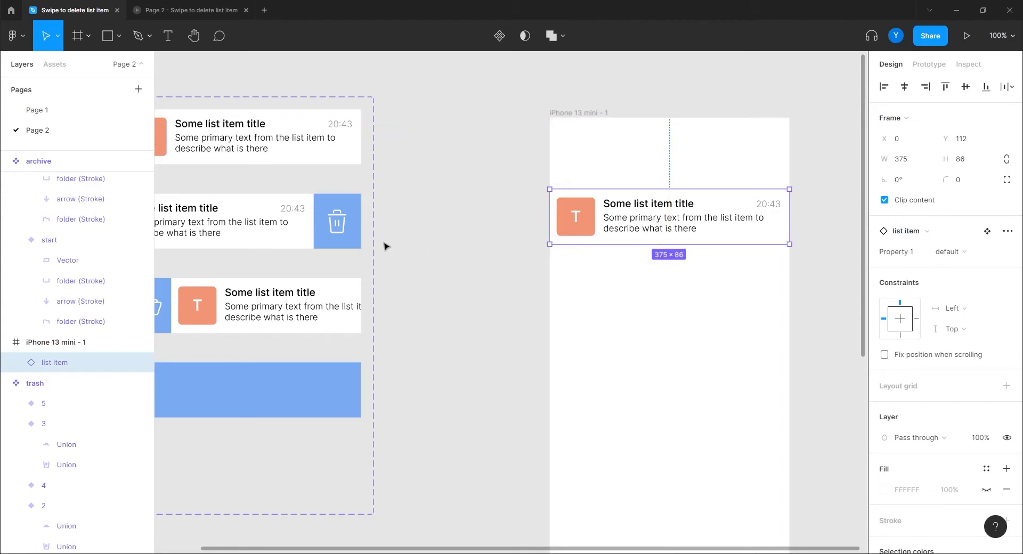
# Step: Duplicate the list item instance in the iPhone frame and place the copy below it at X 0, Y 224
pyautogui.hotkey('ctrl', 'd')
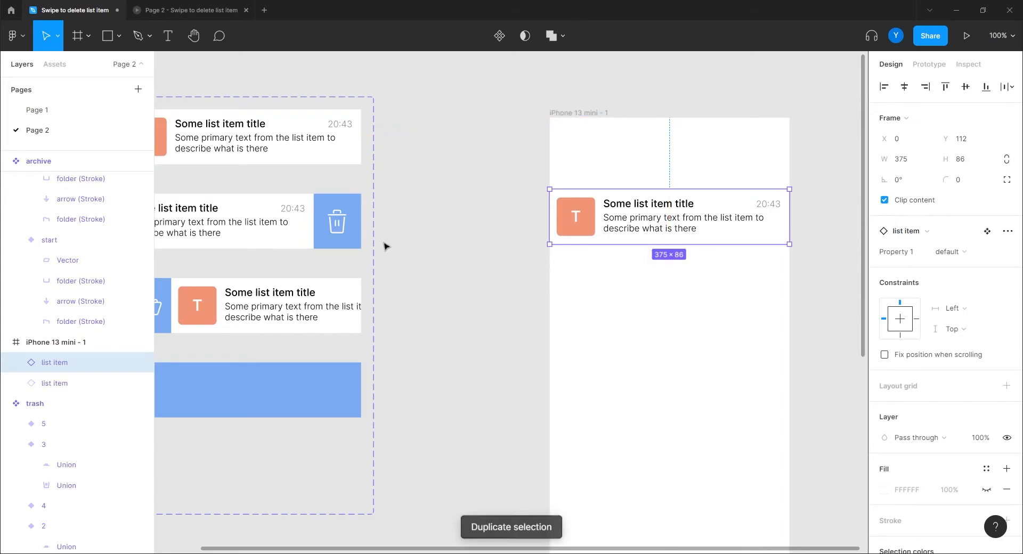
pyautogui.moveTo(671, 223); pyautogui.dragTo(664, 277)
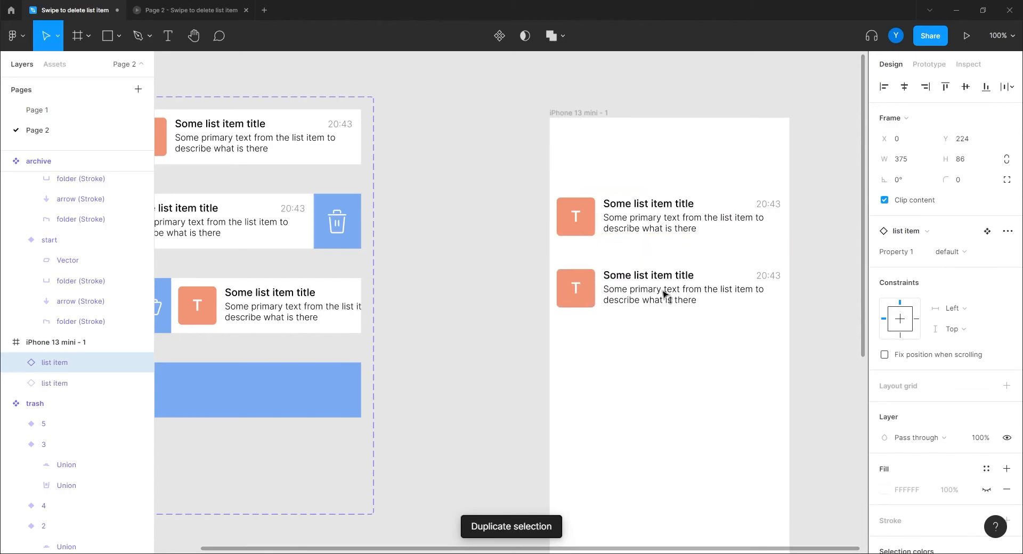
# Step: Wrap both list item instances in a vertical auto layout frame with item spacing 0
pyautogui.moveTo(825, 151); pyautogui.dragTo(500, 361)
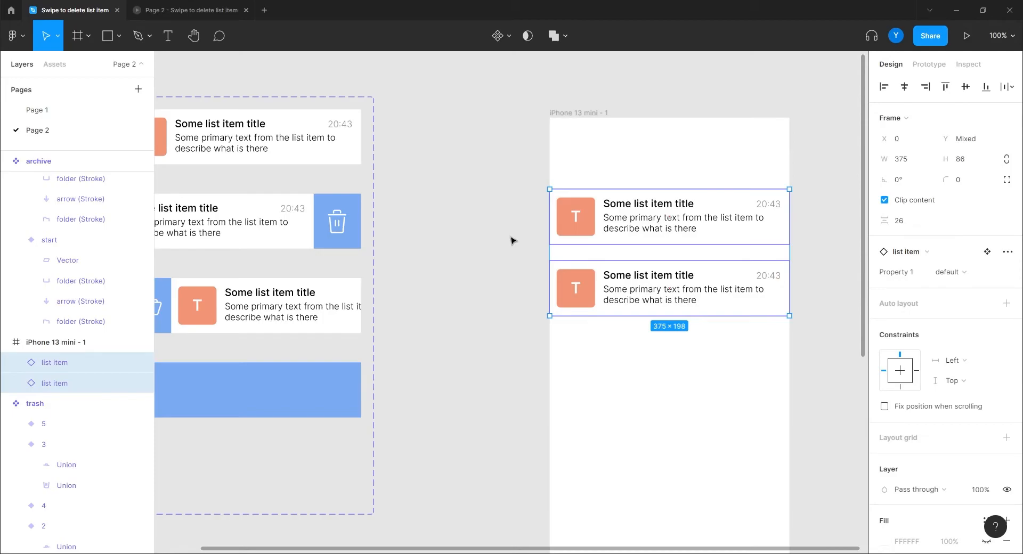
pyautogui.hotkey('shift', 'a')
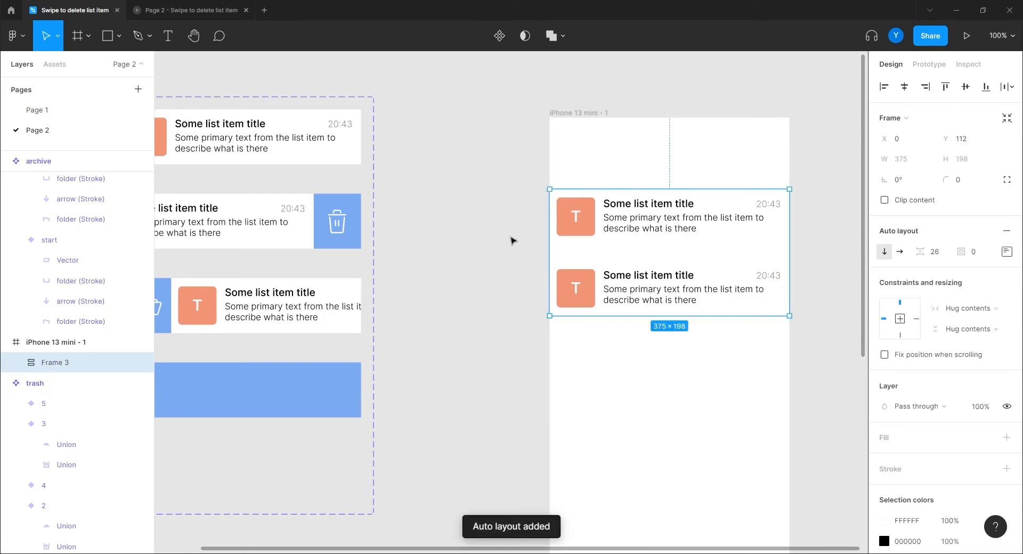
pyautogui.hotkey('ctrl', 'z')
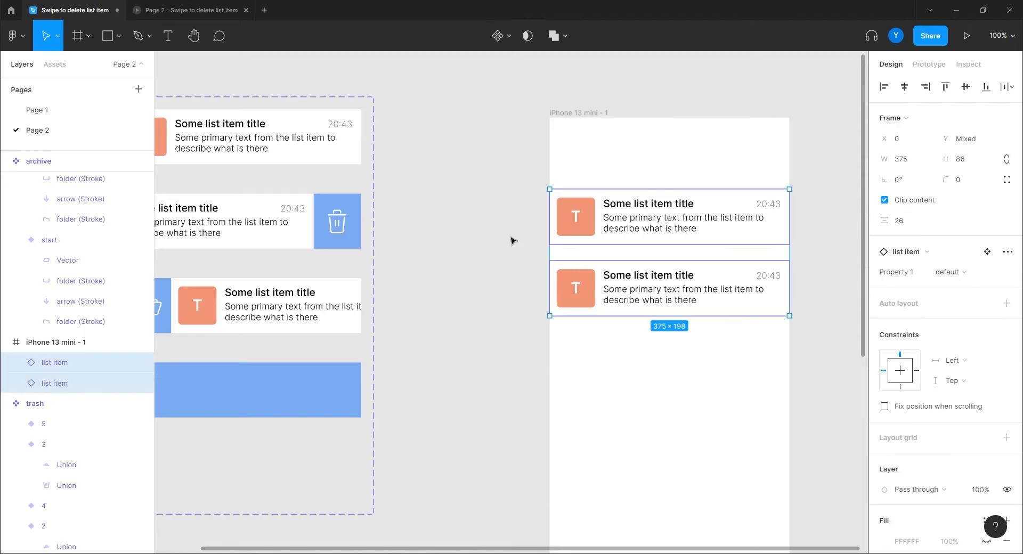
pyautogui.rightClick(615, 274)
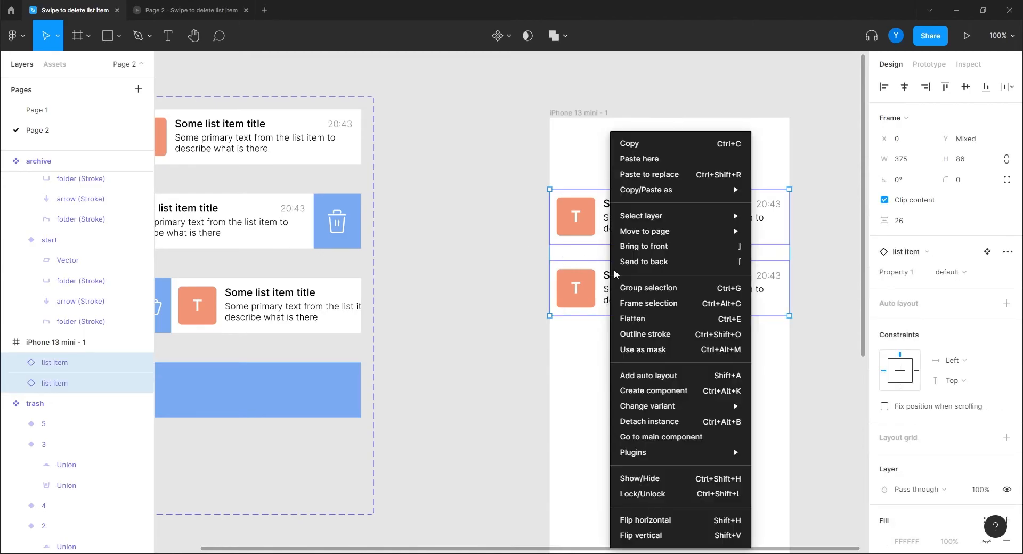
pyautogui.click(652, 377)
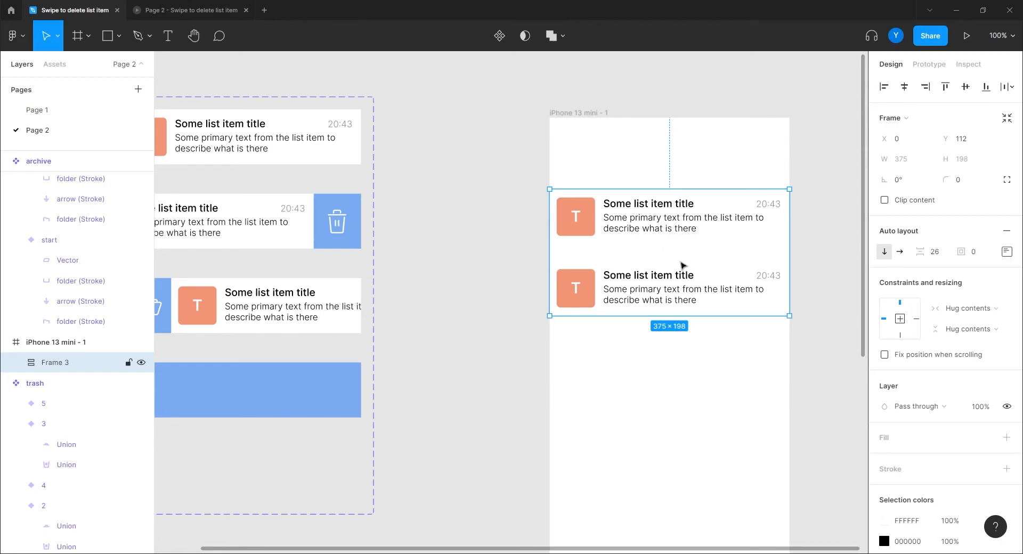
pyautogui.click(942, 253)
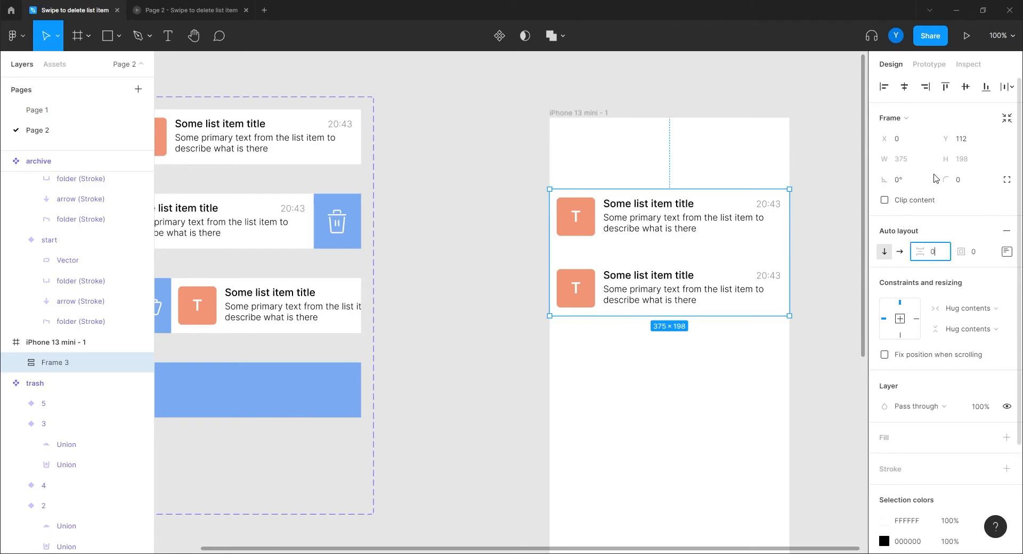
pyautogui.press('Return')
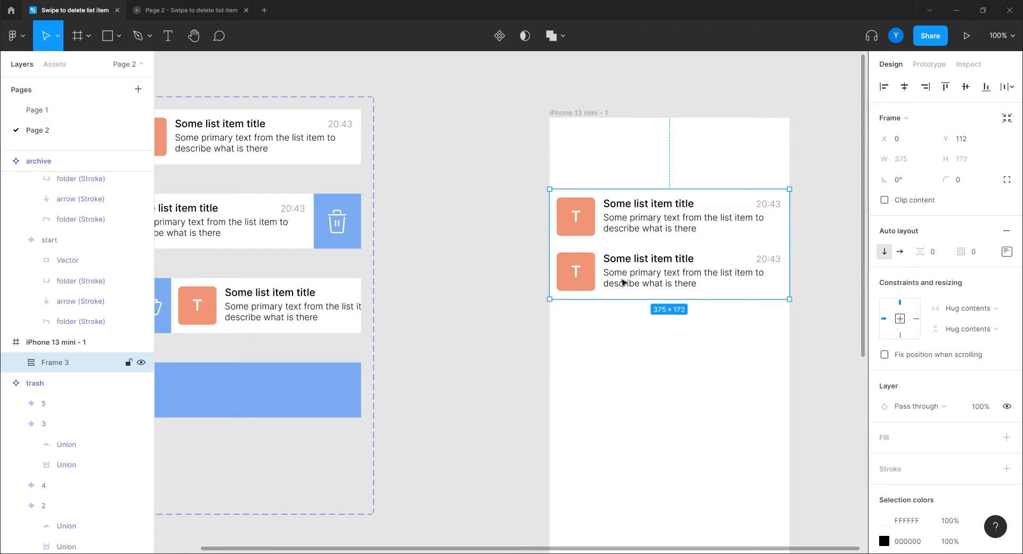
# Step: Duplicate the lower list item four times inside the auto layout frame
pyautogui.doubleClick(618, 269)
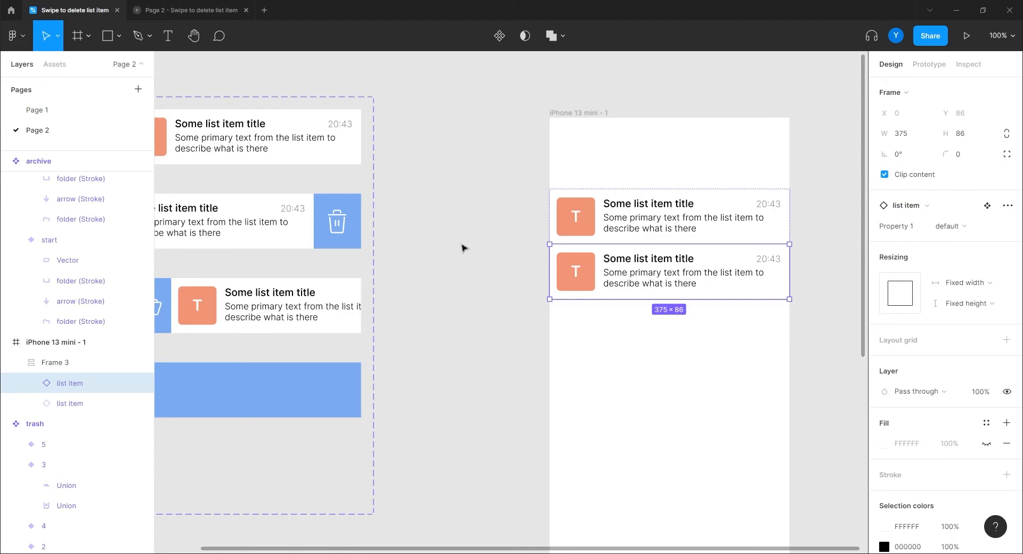
pyautogui.hotkey('ctrl', 'd')
pyautogui.hotkey('ctrl', 'd')
pyautogui.hotkey('ctrl', 'd')
pyautogui.hotkey('ctrl', 'd')
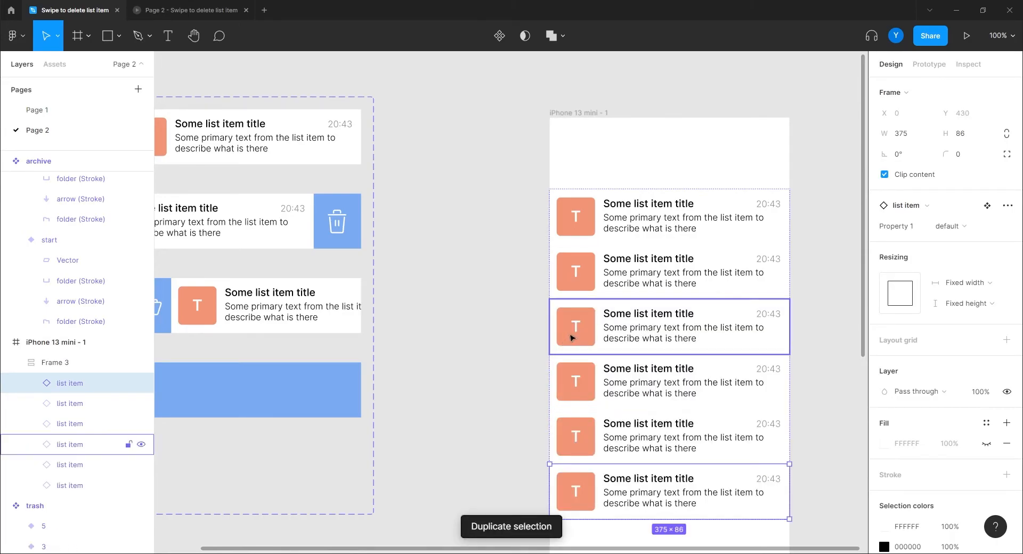
# Step: Change the avatar letter of the second list item to a capital R
pyautogui.moveTo(500, 297); pyautogui.dragTo(455, 243)
pyautogui.keyDown('ctrl'); pyautogui.click(535, 220); pyautogui.keyUp('ctrl')
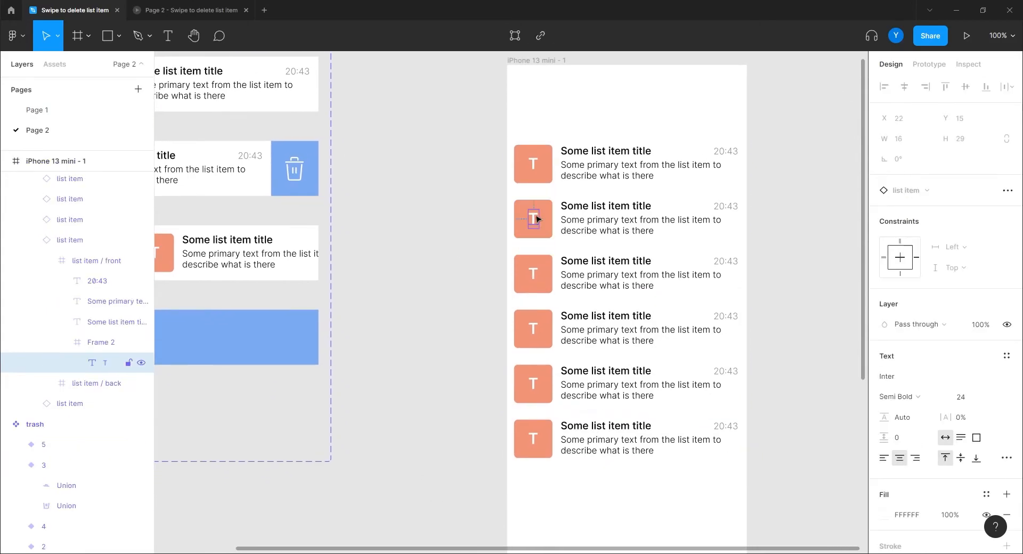
pyautogui.doubleClick(533, 219)
pyautogui.write('r')
pyautogui.press('Escape')
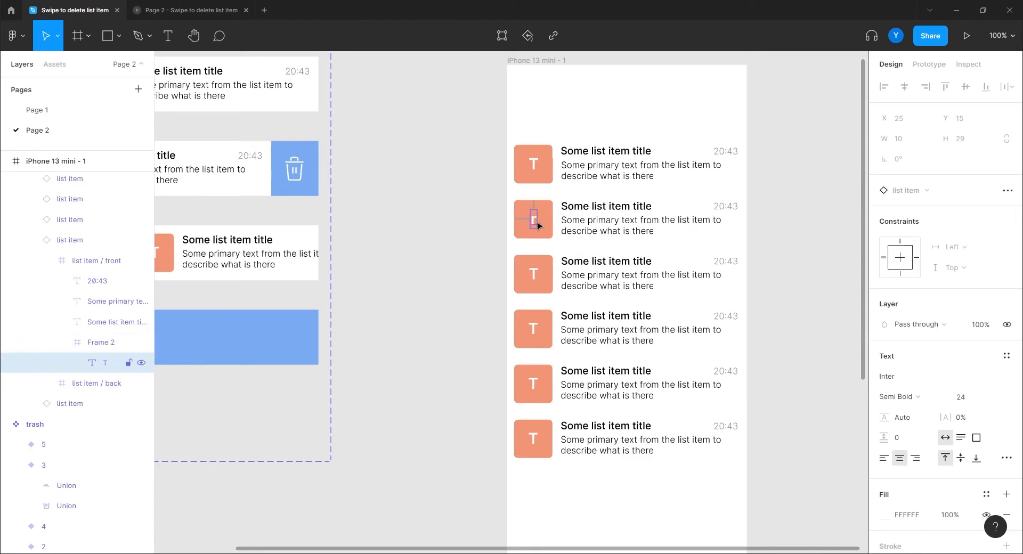
pyautogui.click(534, 223)
pyautogui.doubleClick(535, 222)
pyautogui.doubleClick(535, 222)
pyautogui.doubleClick(535, 222)
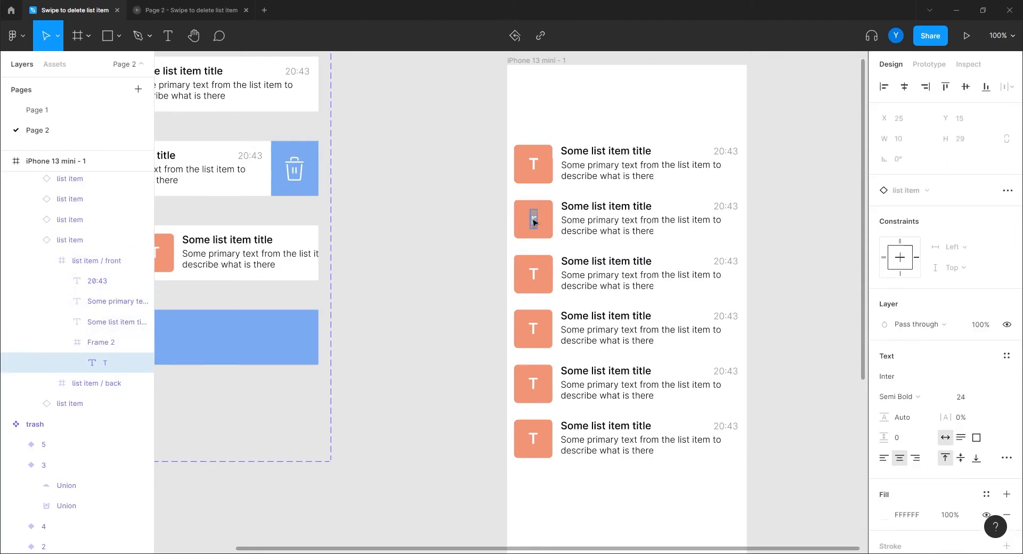
pyautogui.write('R')
pyautogui.press('Escape')
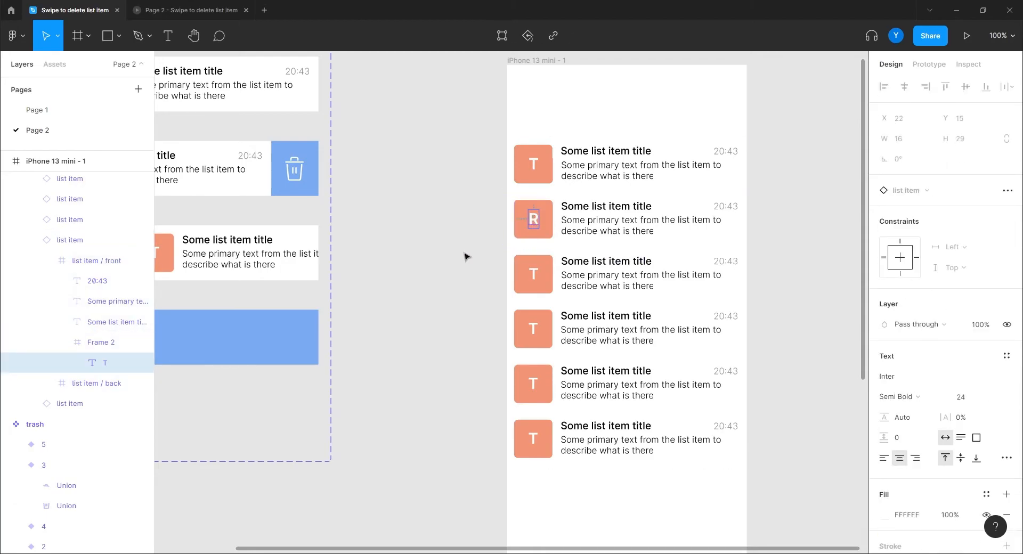
# Step: Change the fill of the second list item's avatar square to blue
pyautogui.press('Escape')
pyautogui.click(885, 449)
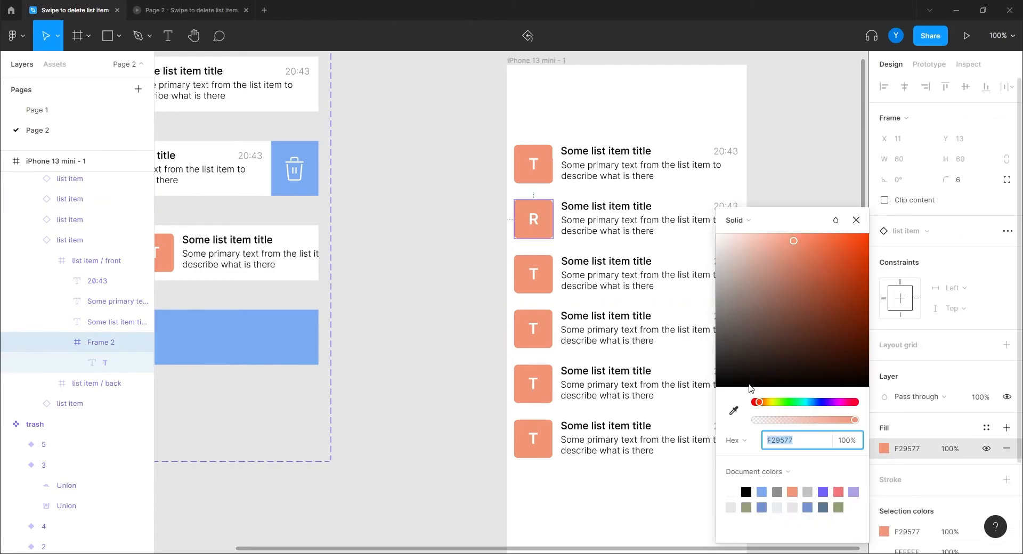
pyautogui.click(824, 410)
# Step: Change the avatar text of the third list item to AB
pyautogui.doubleClick(535, 275)
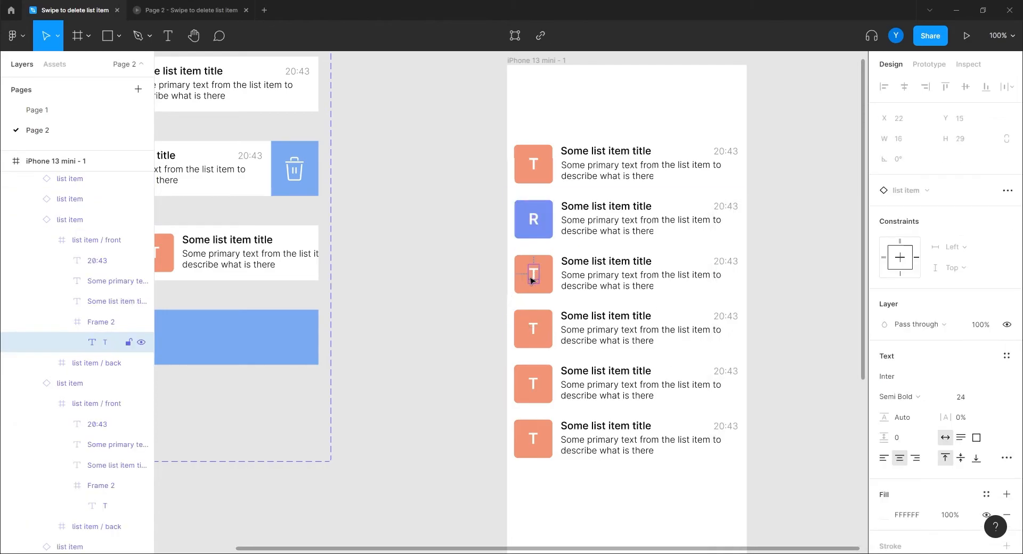
pyautogui.doubleClick(534, 275)
pyautogui.write('AB')
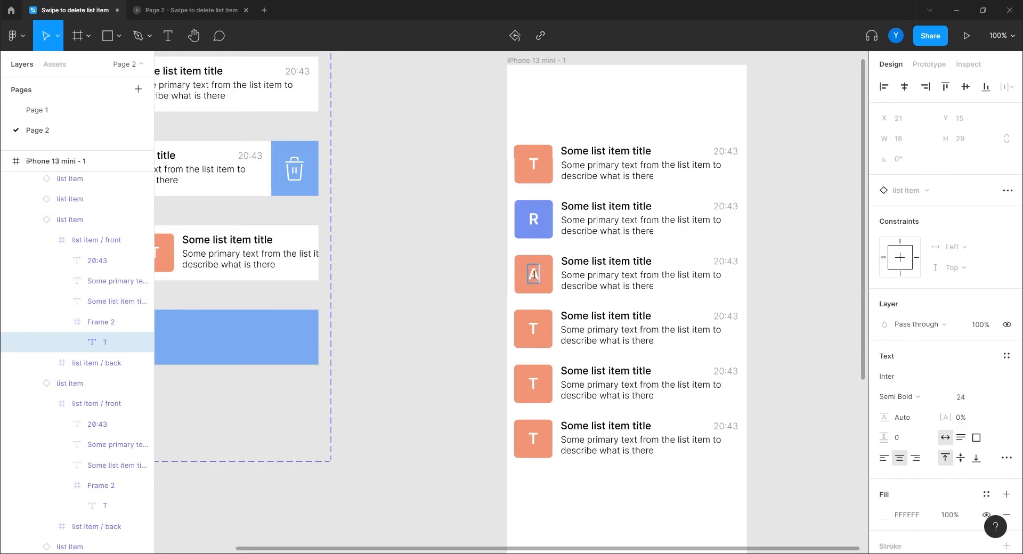
pyautogui.press('Escape')
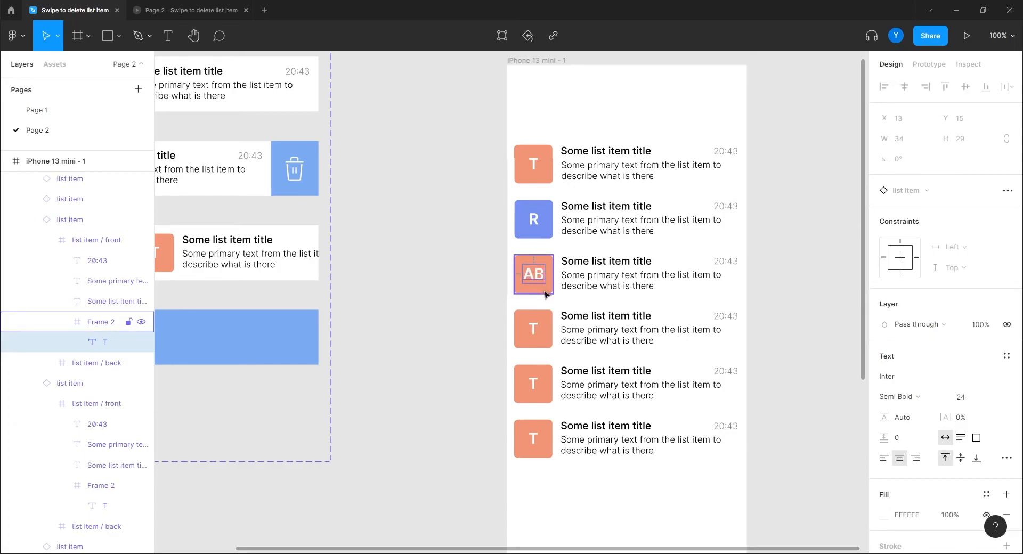
# Step: Change the fill of the third list item's avatar square to a muted green
pyautogui.click(546, 294)
pyautogui.click(884, 448)
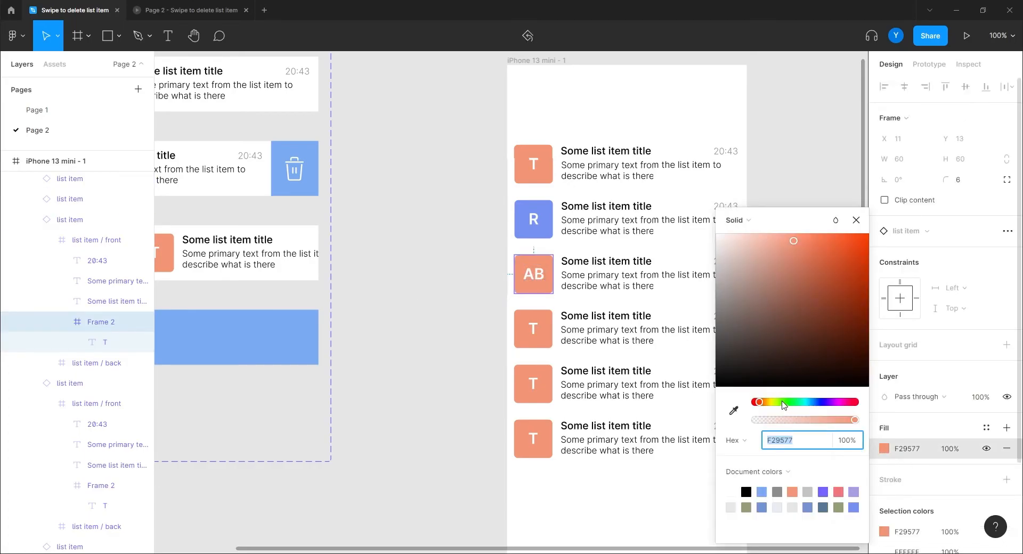
pyautogui.click(782, 402)
pyautogui.moveTo(769, 280); pyautogui.dragTo(756, 302)
pyautogui.click(388, 339)
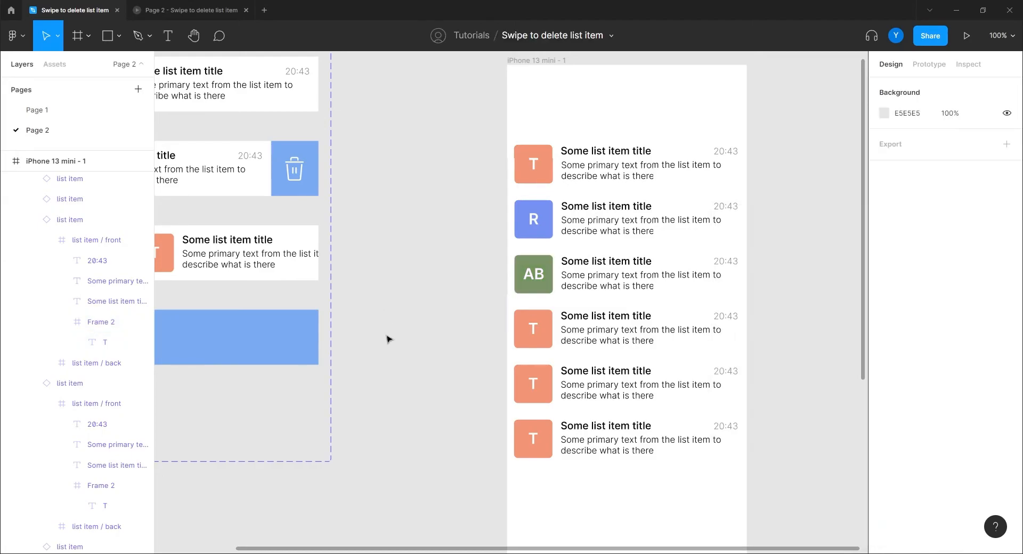
# Step: Change the fifth list item's avatar letter to Y and fill its square with the lilac document color B19FE2
pyautogui.scroll(-3, 420, 317)
pyautogui.keyDown('ctrl'); pyautogui.click(502, 267); pyautogui.keyUp('ctrl')
pyautogui.doubleClick(501, 265)
pyautogui.write('Y')
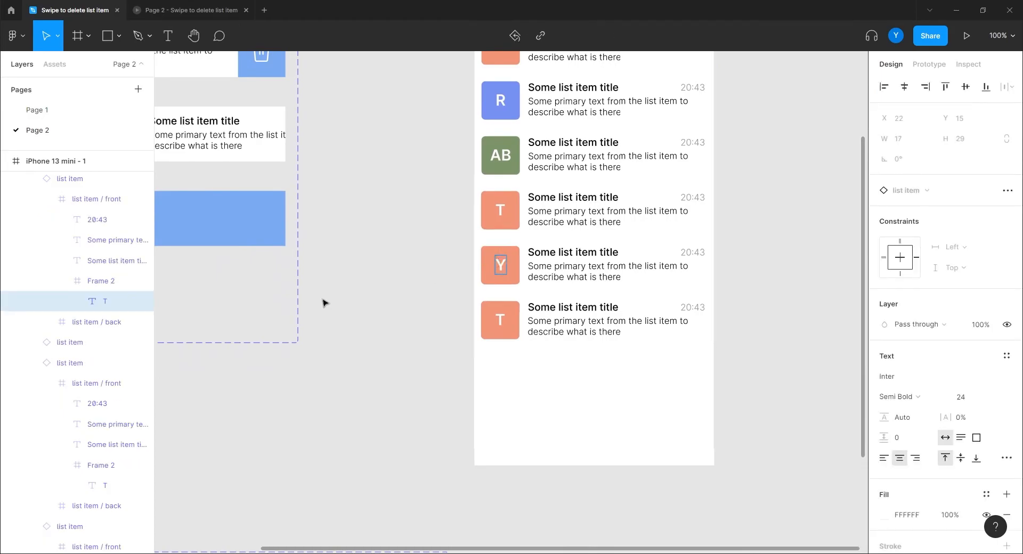
pyautogui.click(516, 284)
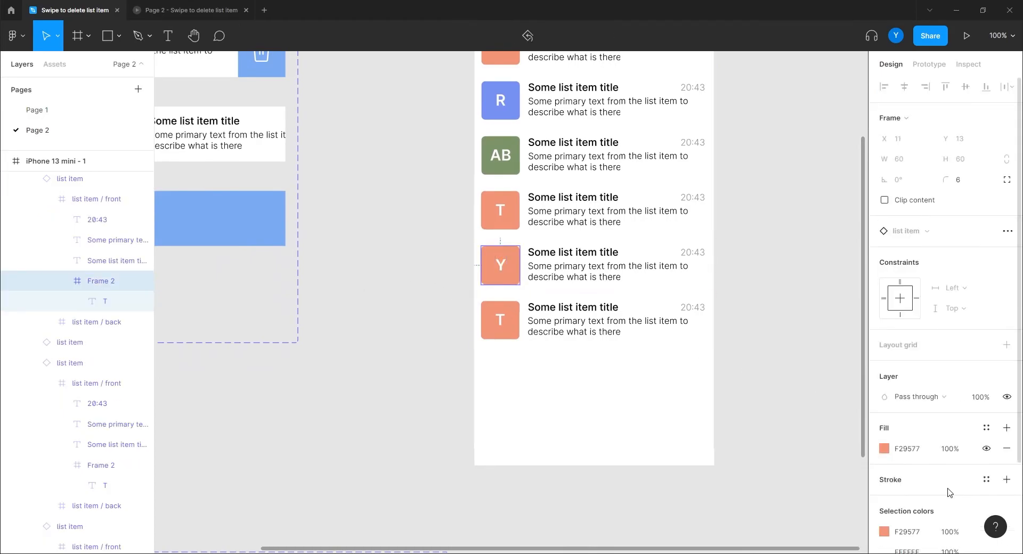
pyautogui.click(884, 448)
pyautogui.click(854, 491)
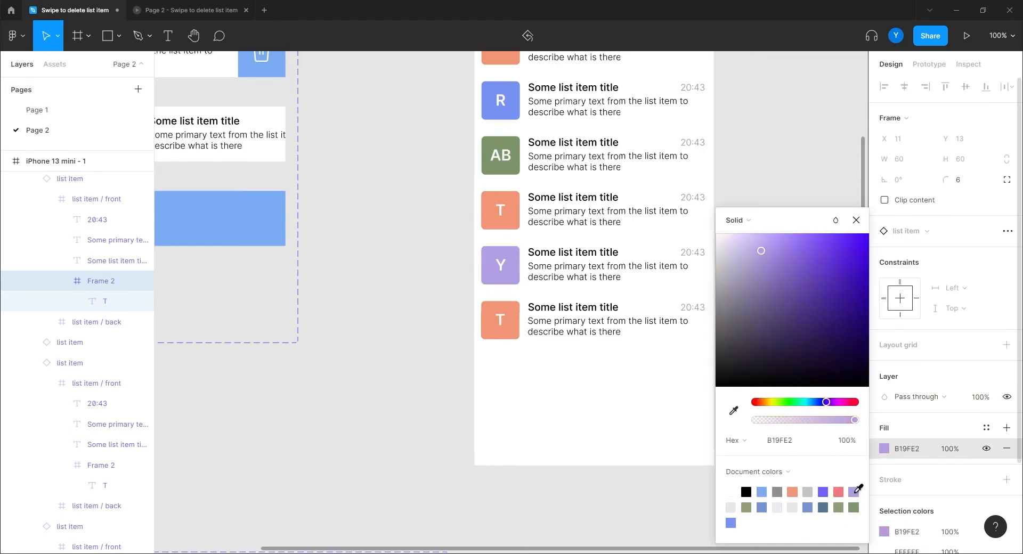
pyautogui.click(336, 304)
# Step: Add a solid D4D4D4 grey fill to the auto layout frame holding the list items
pyautogui.scroll(3, 401, 229)
pyautogui.hscroll(1, 388, 317)
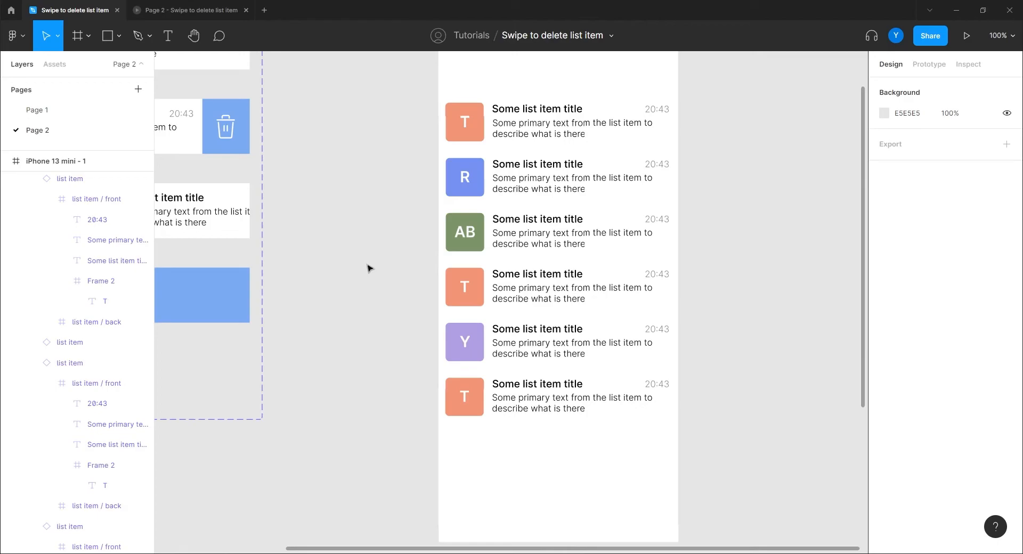
pyautogui.click(549, 264)
pyautogui.hotkey('shift', 'a')
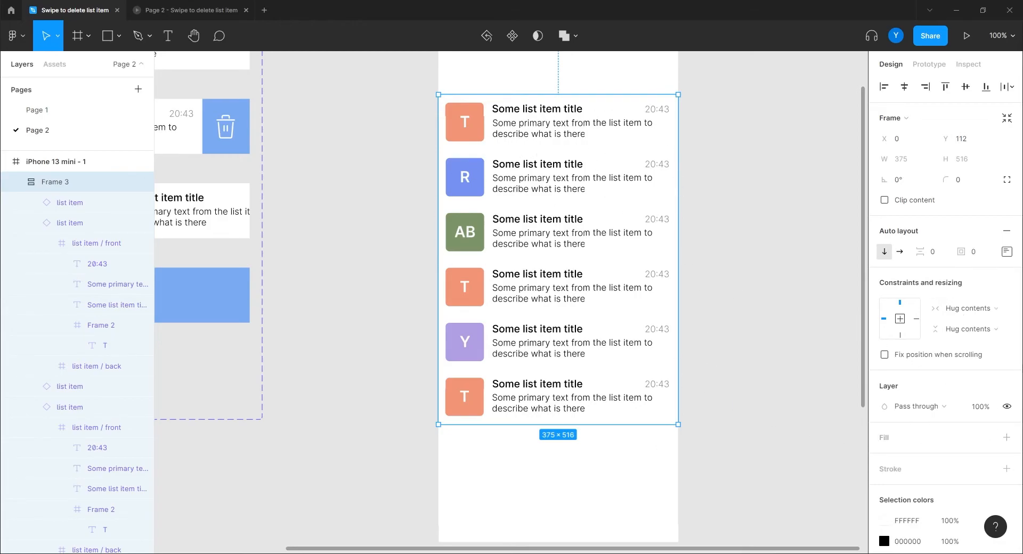
pyautogui.scroll(-3, 986, 365)
pyautogui.click(1007, 299)
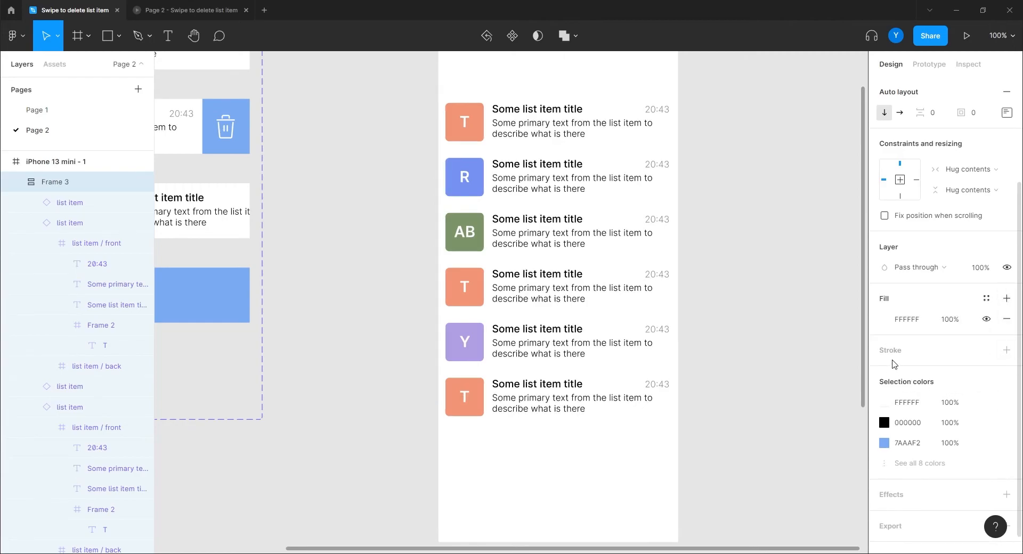
pyautogui.click(885, 320)
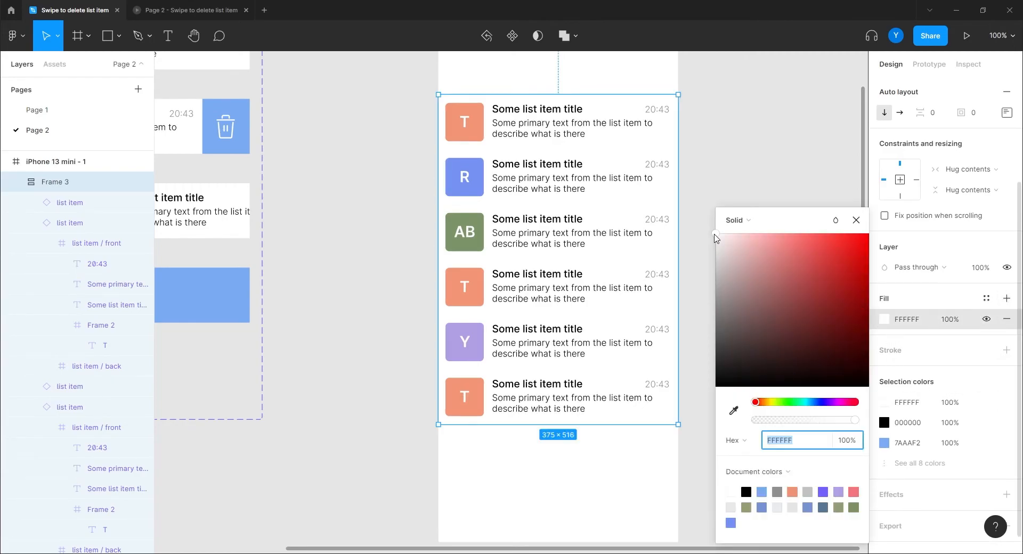
pyautogui.click(715, 258)
pyautogui.moveTo(709, 260); pyautogui.dragTo(706, 261)
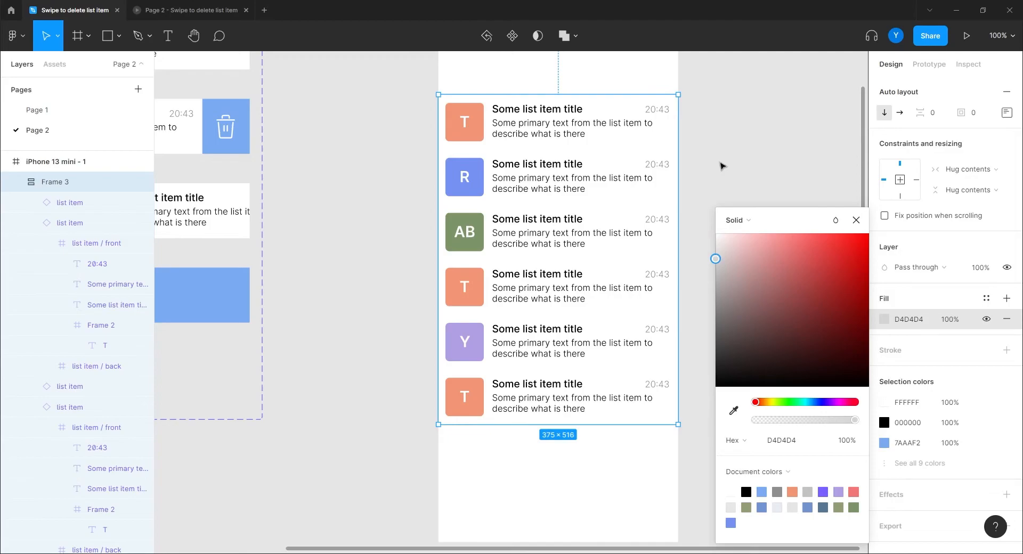
pyautogui.click(723, 166)
# Step: Set the list frame's auto layout item spacing to 1 so the grey fill forms divider lines
pyautogui.click(561, 211)
pyautogui.click(938, 259)
pyautogui.press('Up')
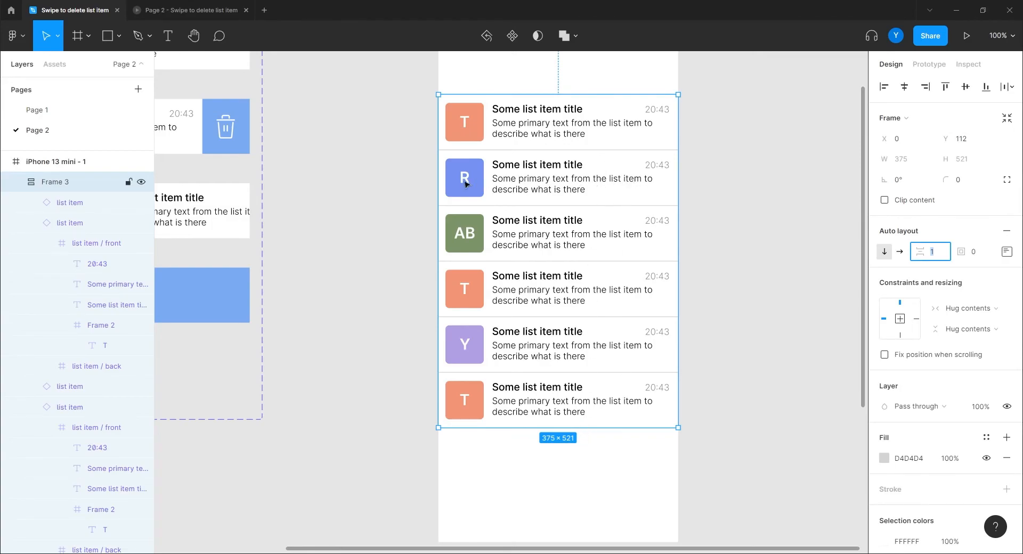
# Step: Examine the collapsed deleted variant and the divider line between the R and AB list items up close
pyautogui.moveTo(318, 284); pyautogui.dragTo(580, 262)
pyautogui.click(375, 332)
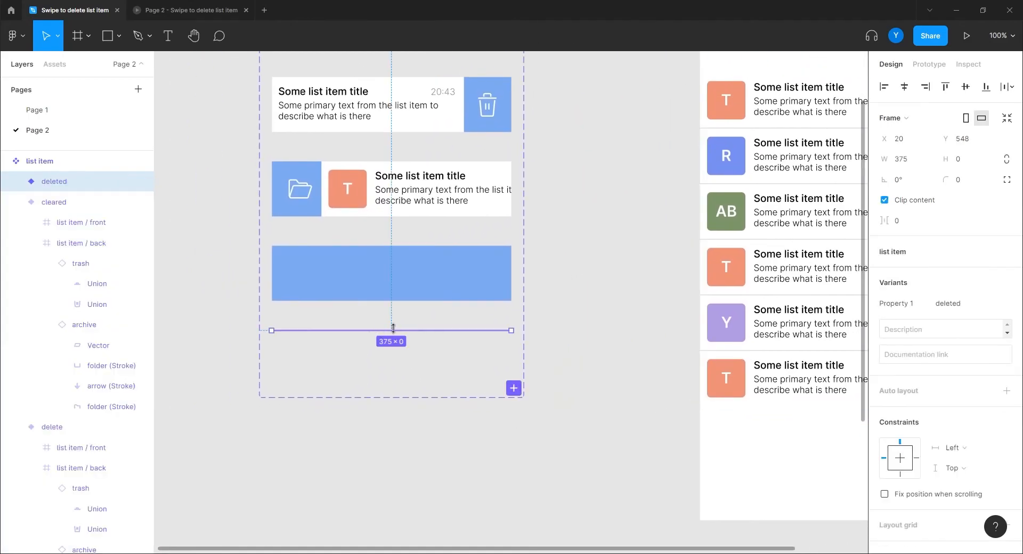
pyautogui.moveTo(735, 255); pyautogui.dragTo(513, 347)
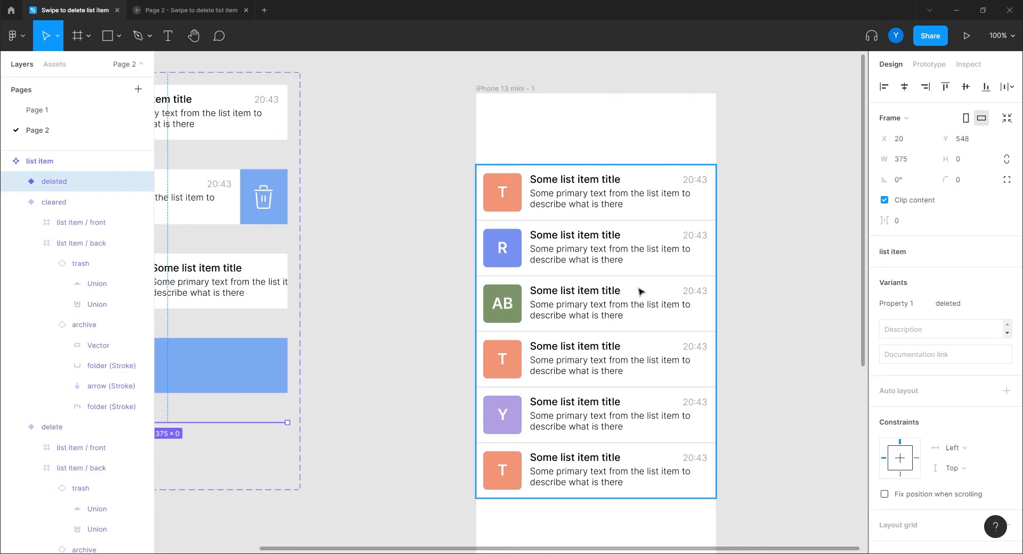
pyautogui.scroll(10, 637, 292)
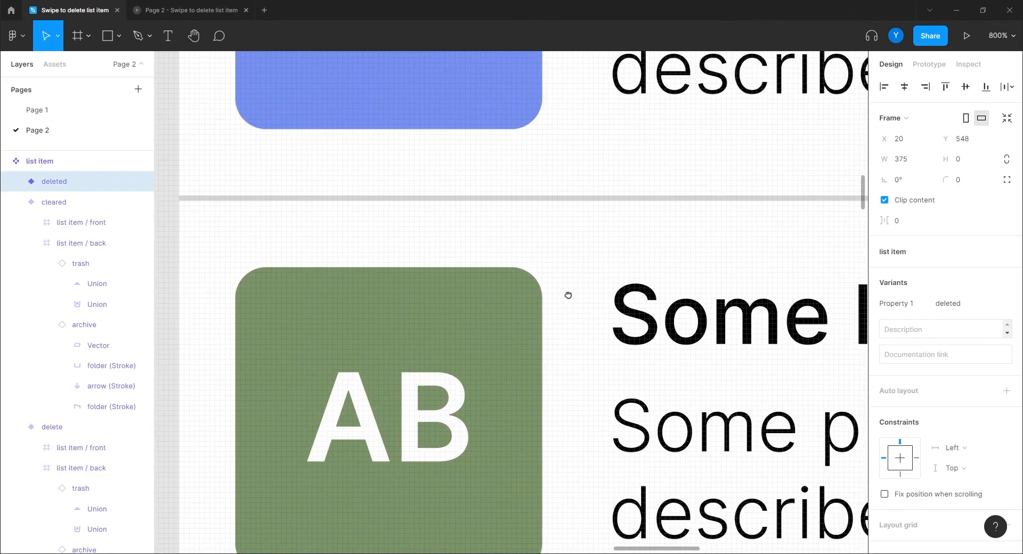
pyautogui.moveTo(568, 296); pyautogui.dragTo(531, 343)
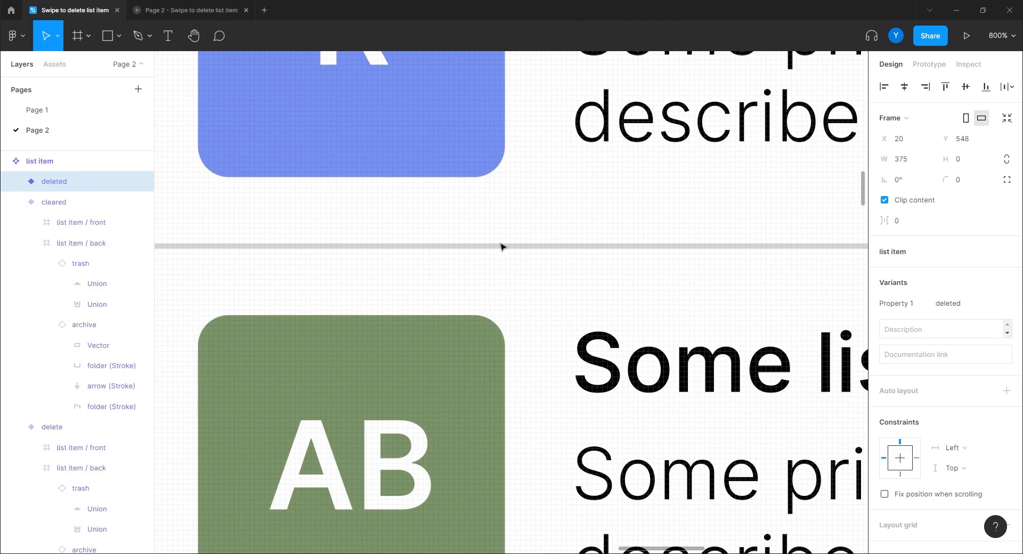
pyautogui.scroll(-6, 575, 370)
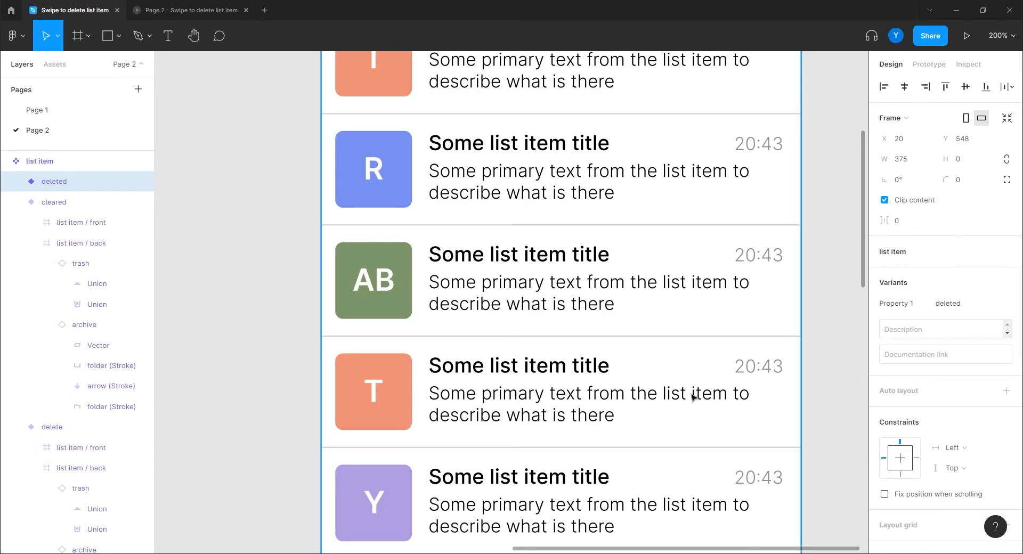
# Step: Set the auto layout item spacing of the frame holding the list items to 0
pyautogui.press('-')
pyautogui.click(574, 352)
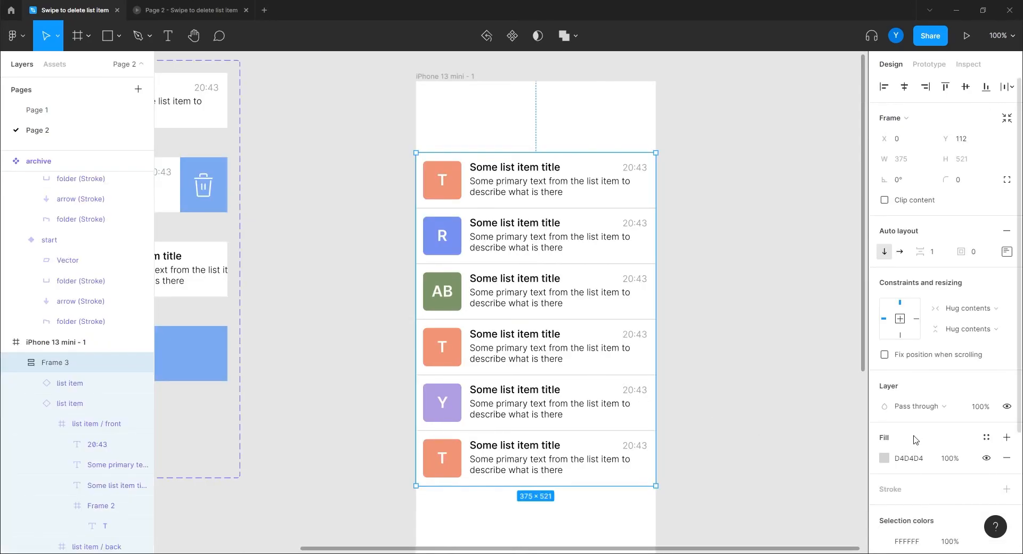
pyautogui.click(934, 258)
pyautogui.write('0')
pyautogui.press('Return')
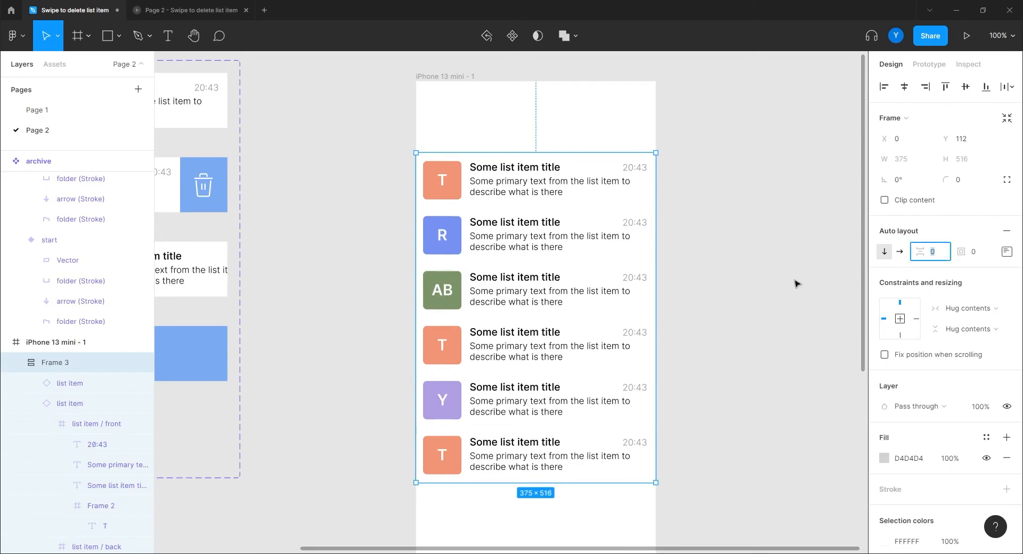
# Step: Draw a rectangle 105 px wide near the lower edge of the default list item variant and set its height to 1
pyautogui.moveTo(302, 353); pyautogui.dragTo(694, 347)
pyautogui.moveTo(591, 285); pyautogui.dragTo(568, 360)
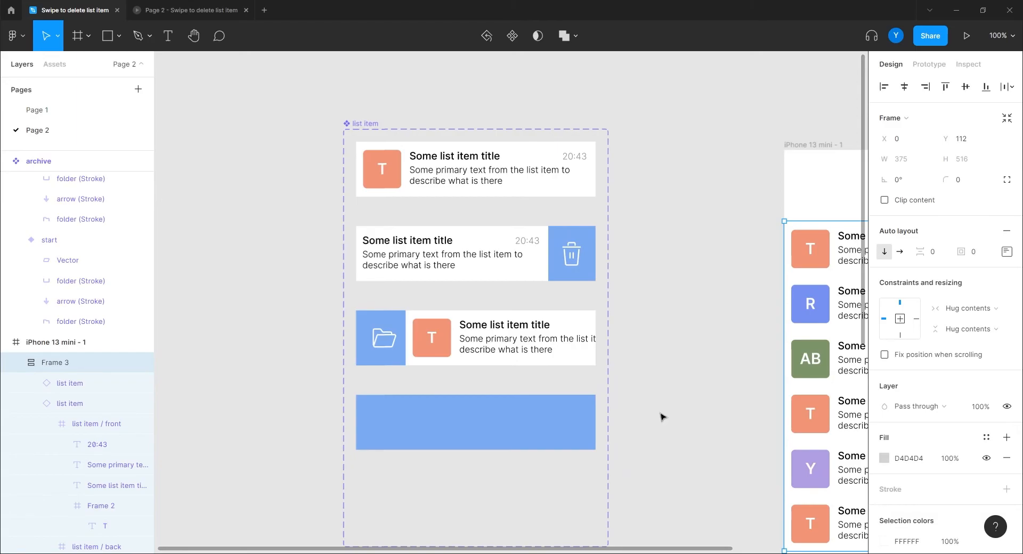
pyautogui.scroll(5, 640, 383)
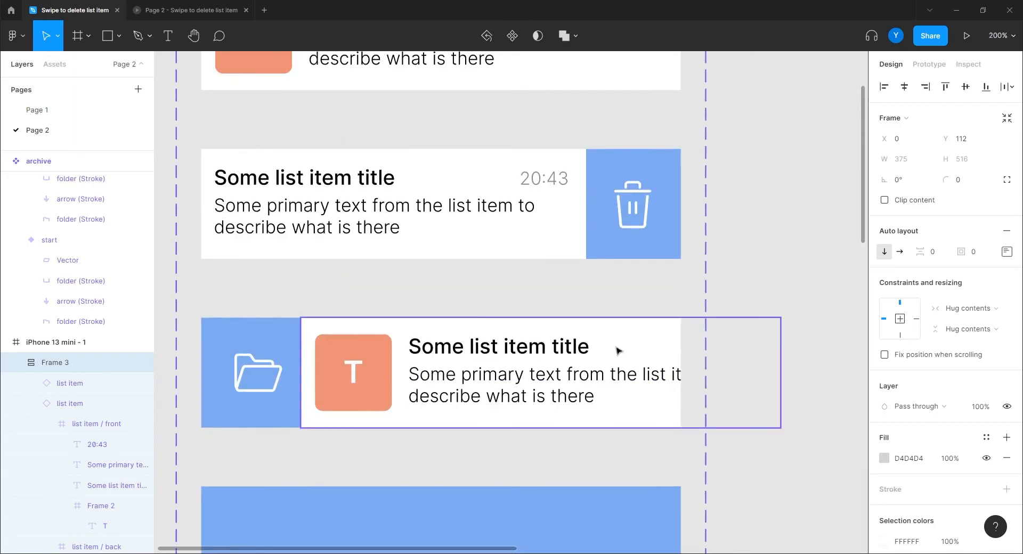
pyautogui.scroll(4, 533, 416)
pyautogui.click(453, 321)
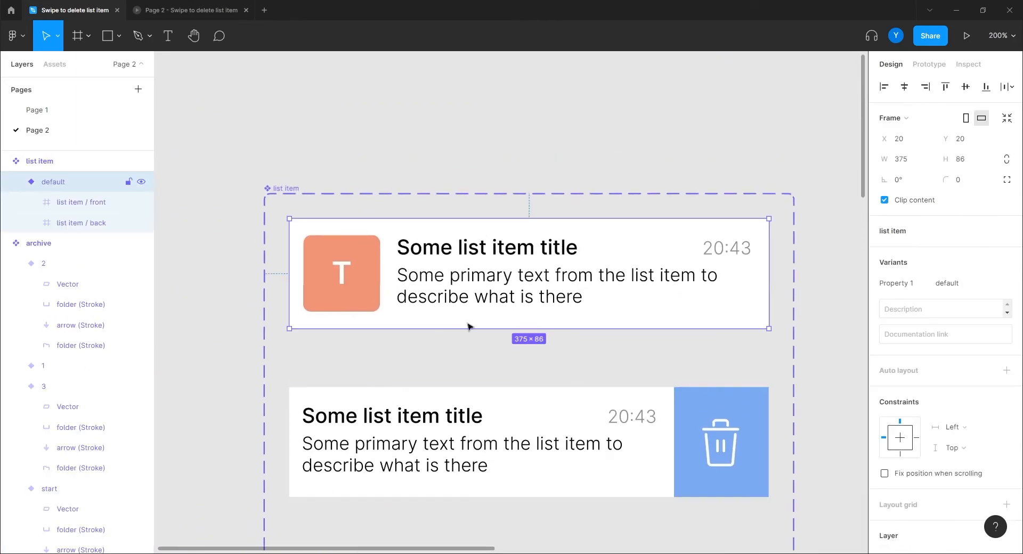
pyautogui.click(108, 36)
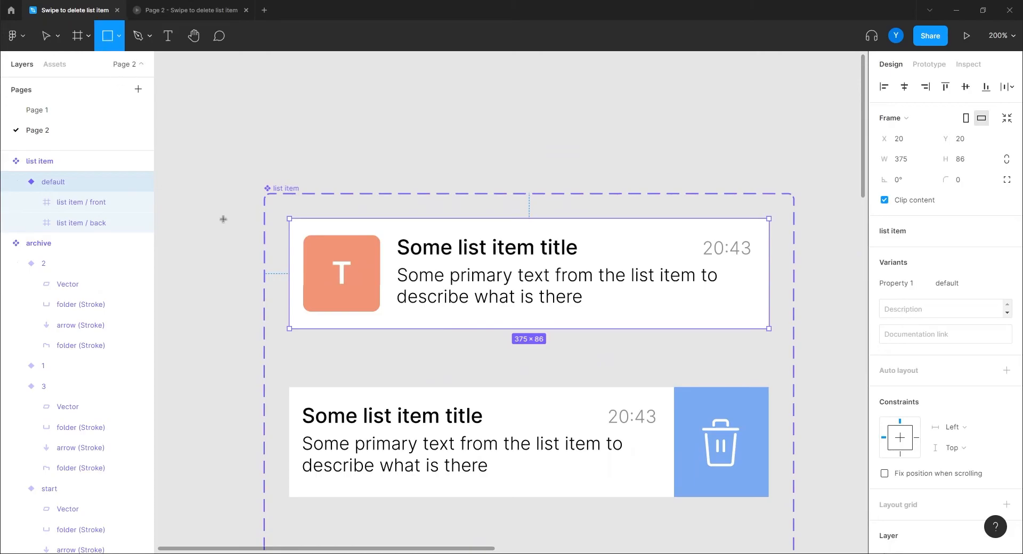
pyautogui.moveTo(376, 321); pyautogui.dragTo(511, 328)
pyautogui.click(966, 142)
pyautogui.write('3')
pyautogui.press('Return')
pyautogui.write('1')
pyautogui.press('Return')
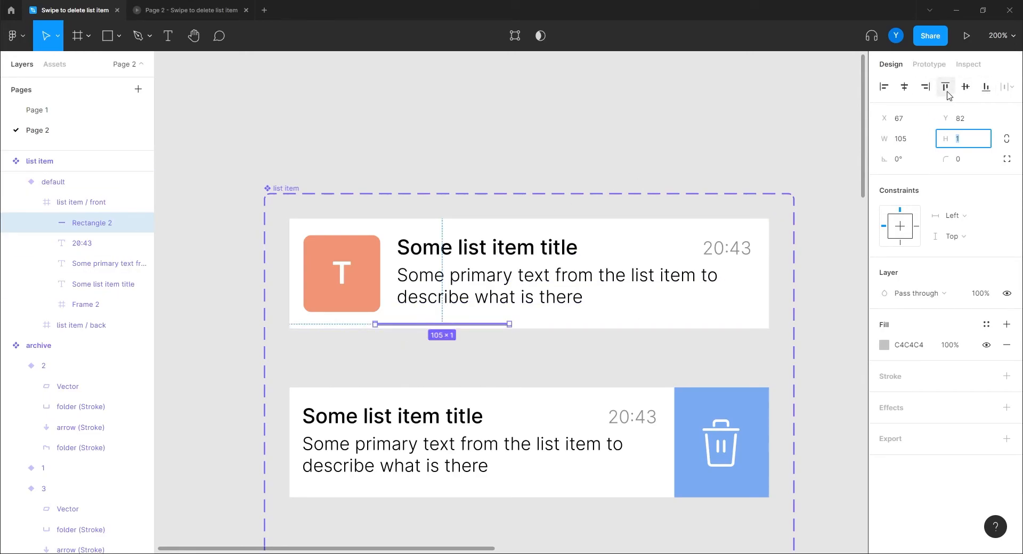
# Step: Set the thin rectangle's width to 375 and align it to the left and bottom edges of the default list item
pyautogui.click(907, 140)
pyautogui.write('3')
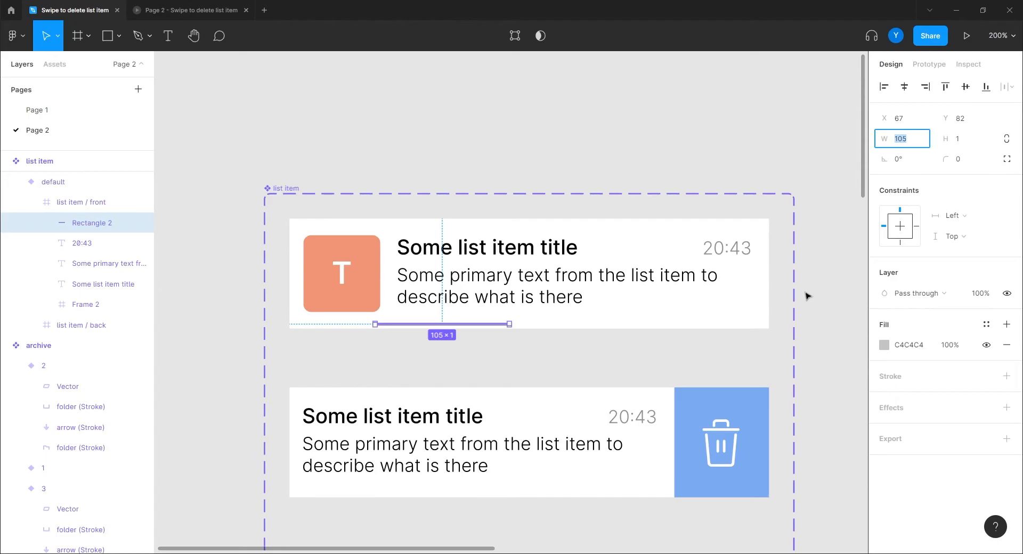
pyautogui.write('75')
pyautogui.press('Return')
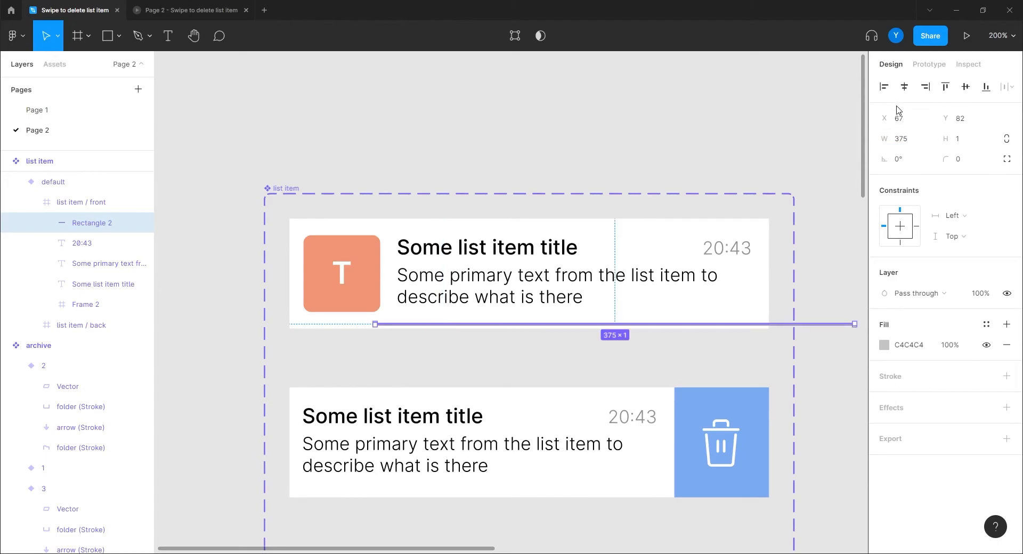
pyautogui.click(884, 86)
pyautogui.click(986, 88)
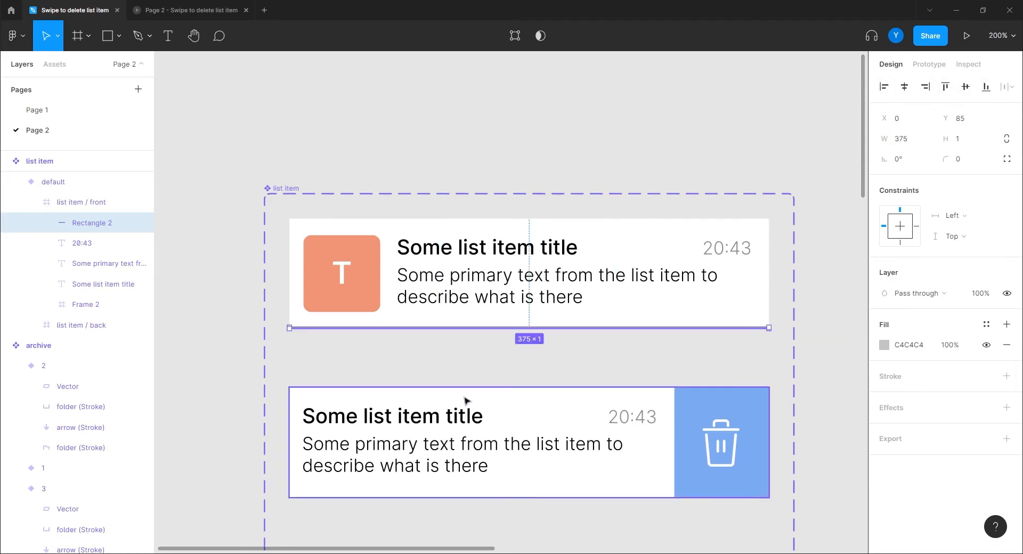
pyautogui.click(219, 414)
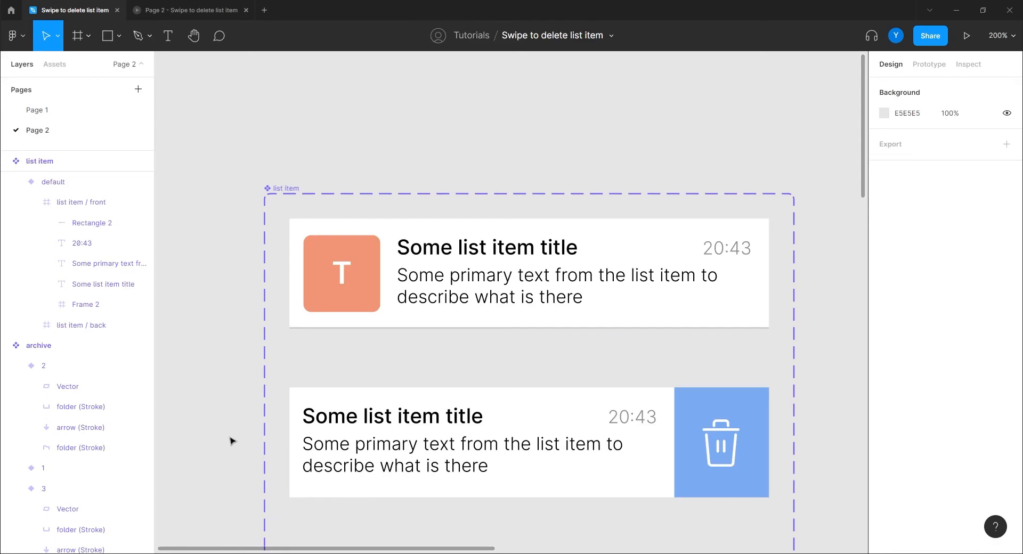
# Step: Move the thin line layer out of list item / front directly into the default variant and rename it separator
pyautogui.moveTo(230, 440); pyautogui.dragTo(256, 318)
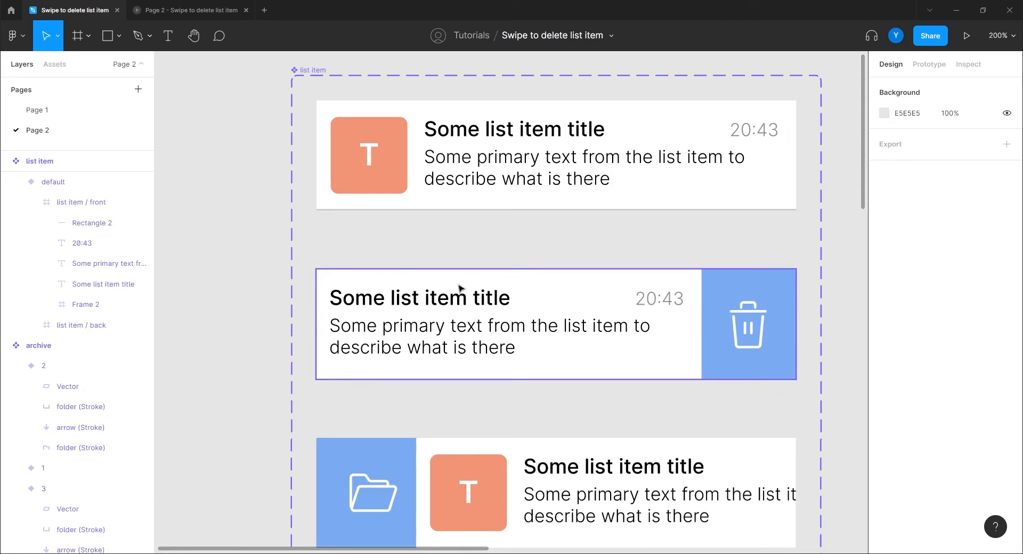
pyautogui.click(422, 209)
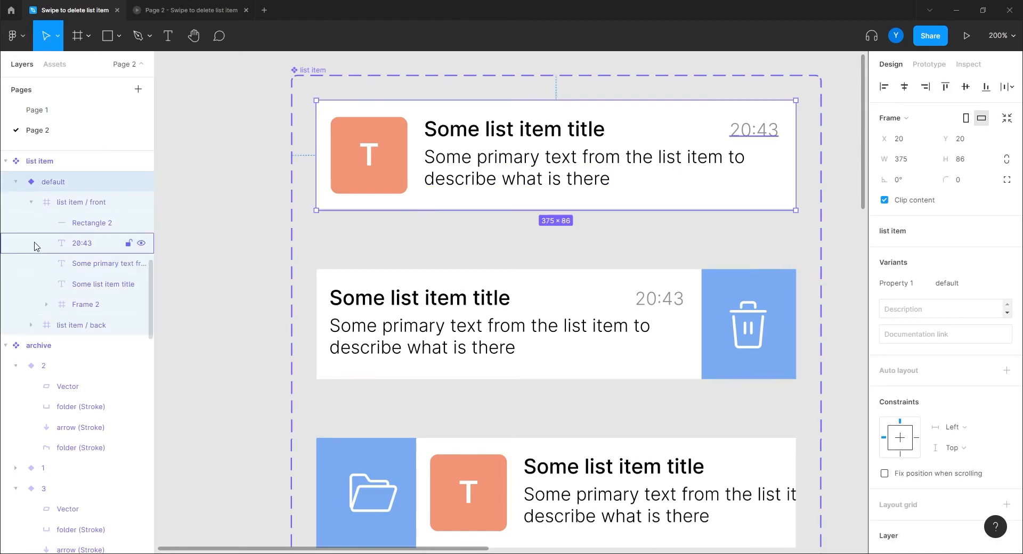
pyautogui.click(90, 224)
pyautogui.moveTo(96, 231); pyautogui.dragTo(90, 201)
pyautogui.doubleClick(83, 207)
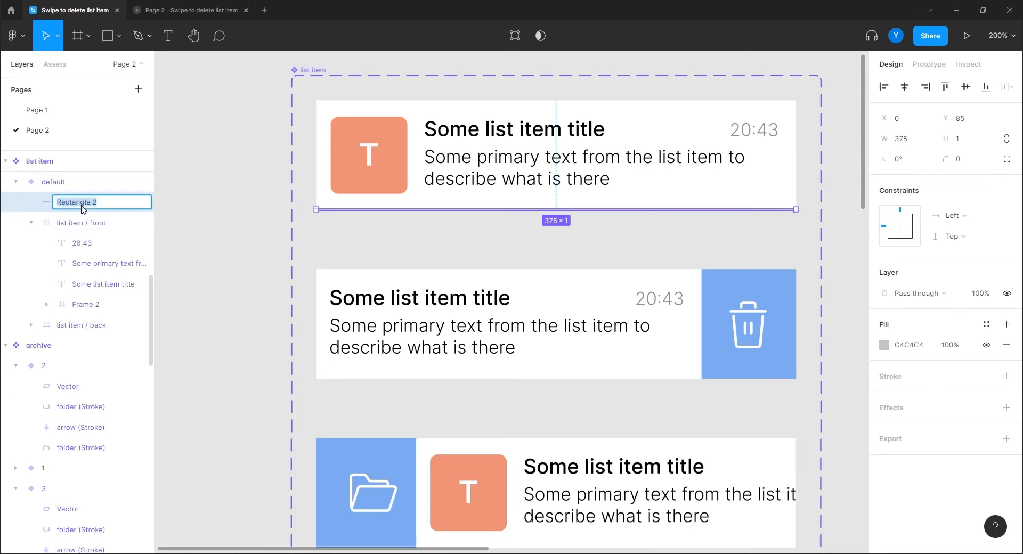
pyautogui.write('separator')
pyautogui.press('Return')
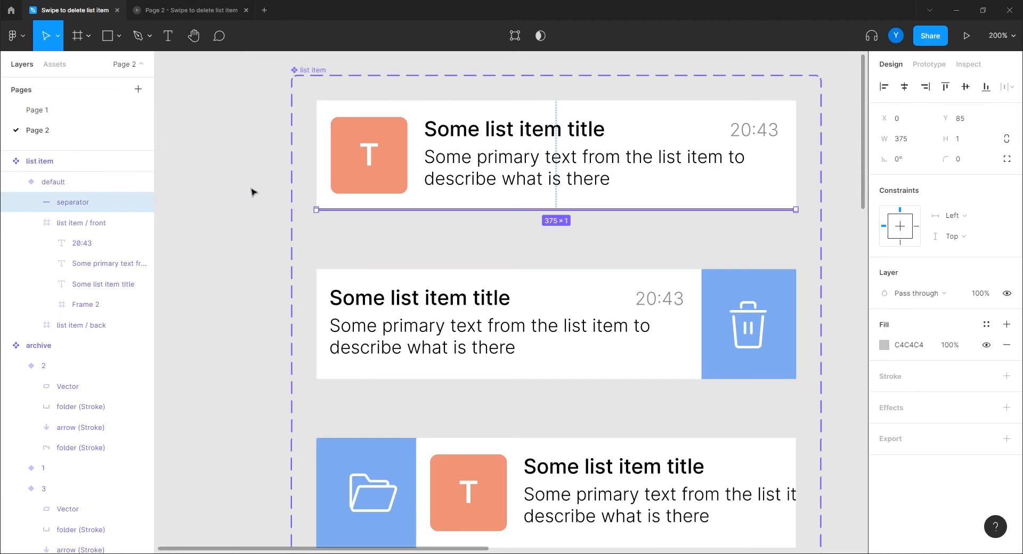
# Step: Paste copies of the separator line into the delete and archive variants of the list item
pyautogui.click(465, 297)
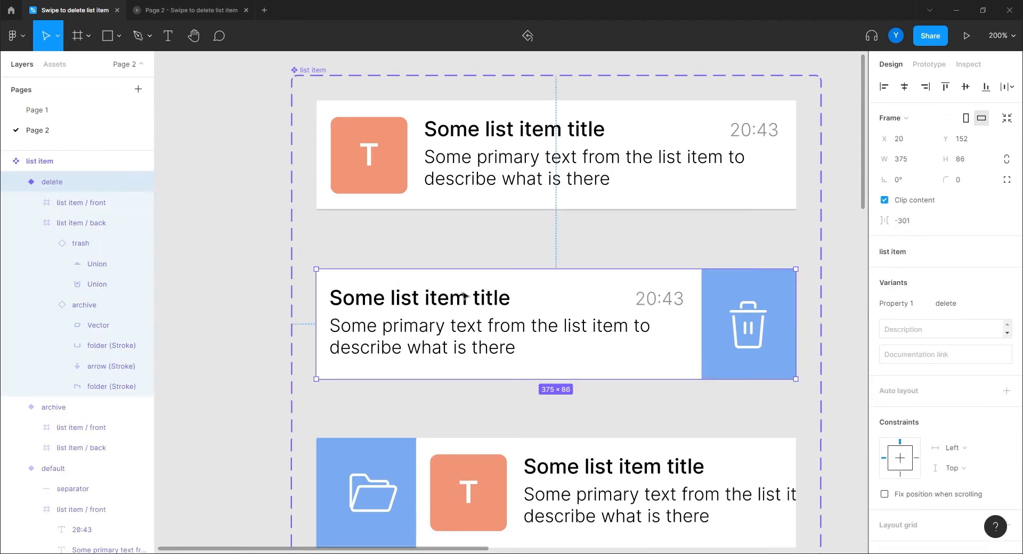
pyautogui.hotkey('ctrl', 'v')
pyautogui.scroll(-5, 492, 281)
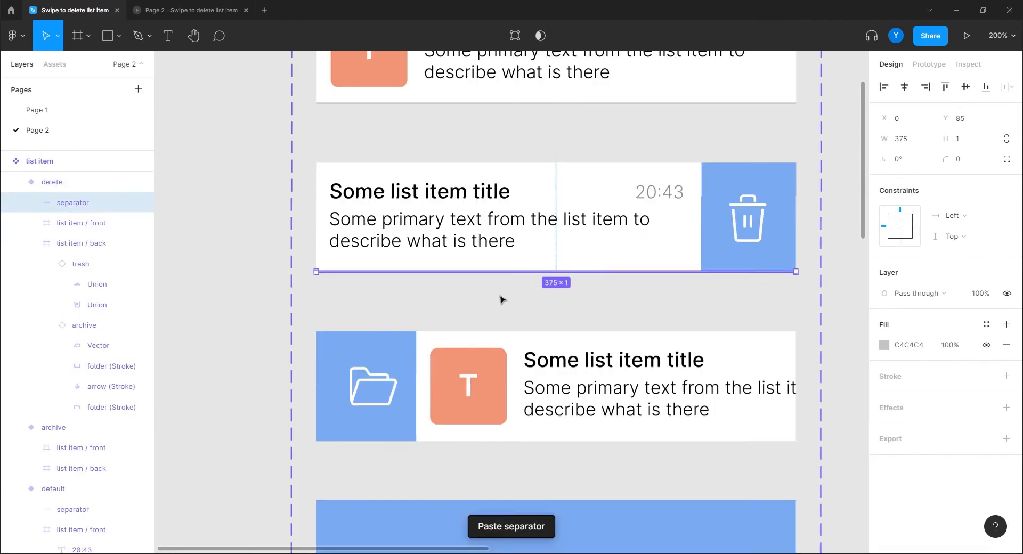
pyautogui.click(492, 280)
pyautogui.hotkey('ctrl', 'v')
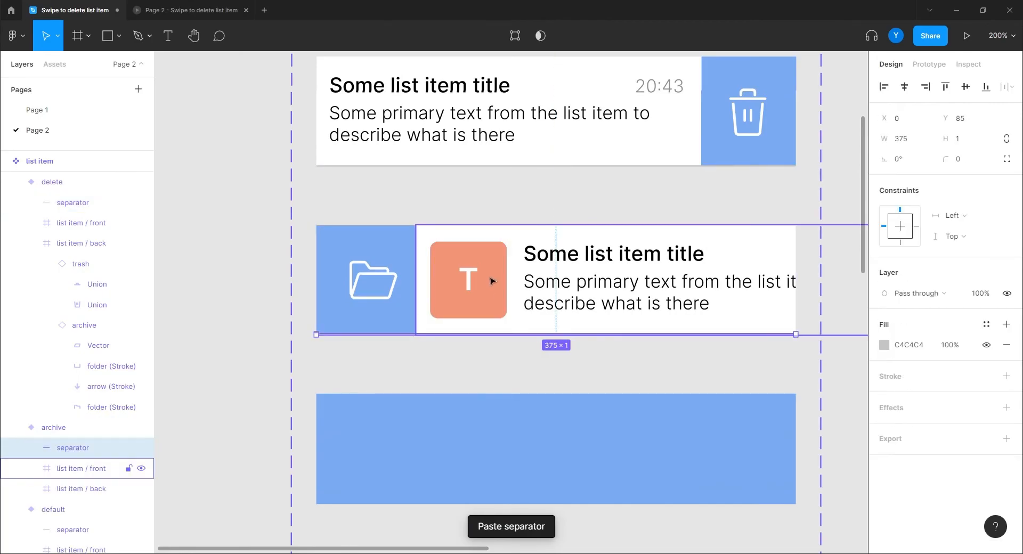
pyautogui.click(259, 374)
# Step: Examine the cleared variant and the separator lines between the list items in the iPhone 13 mini frame
pyautogui.scroll(-3, 391, 362)
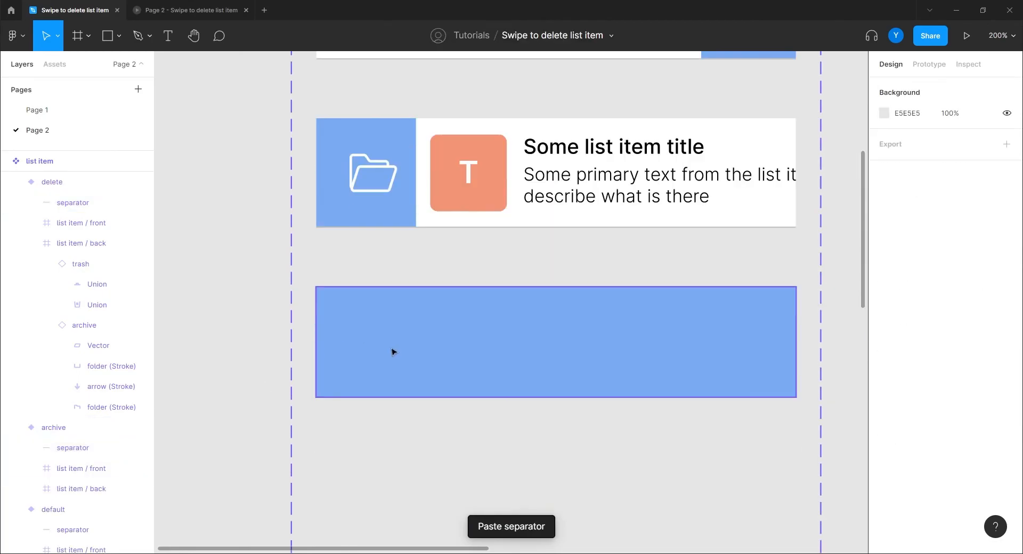
pyautogui.click(370, 313)
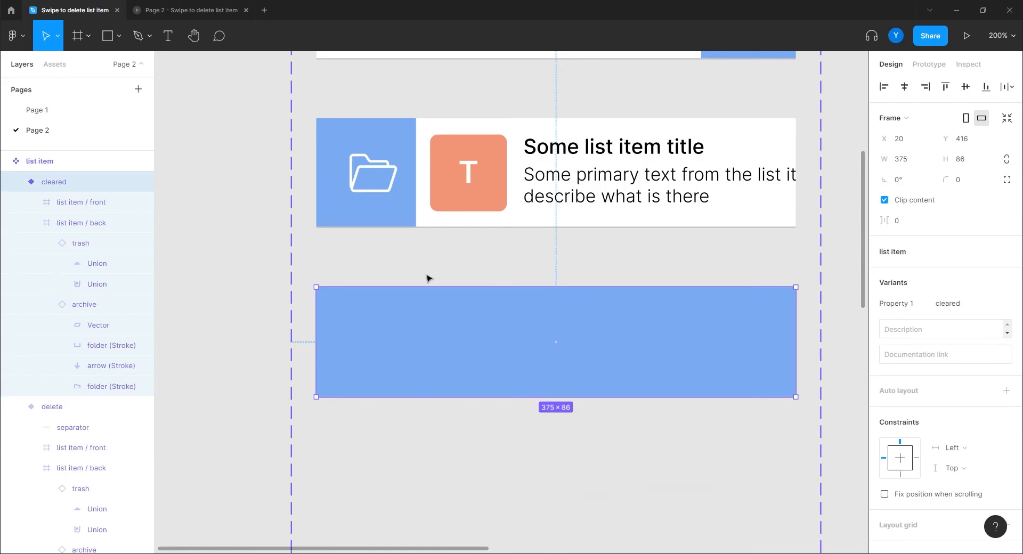
pyautogui.scroll(8, 276, 286)
pyautogui.scroll(-5, 349, 309)
pyautogui.hotkey('ctrl', '-')
pyautogui.hotkey('ctrl', '-')
pyautogui.moveTo(704, 288); pyautogui.dragTo(541, 207)
pyautogui.hotkey('ctrl', '+')
pyautogui.hotkey('ctrl', '+')
pyautogui.moveTo(468, 256); pyautogui.dragTo(272, 370)
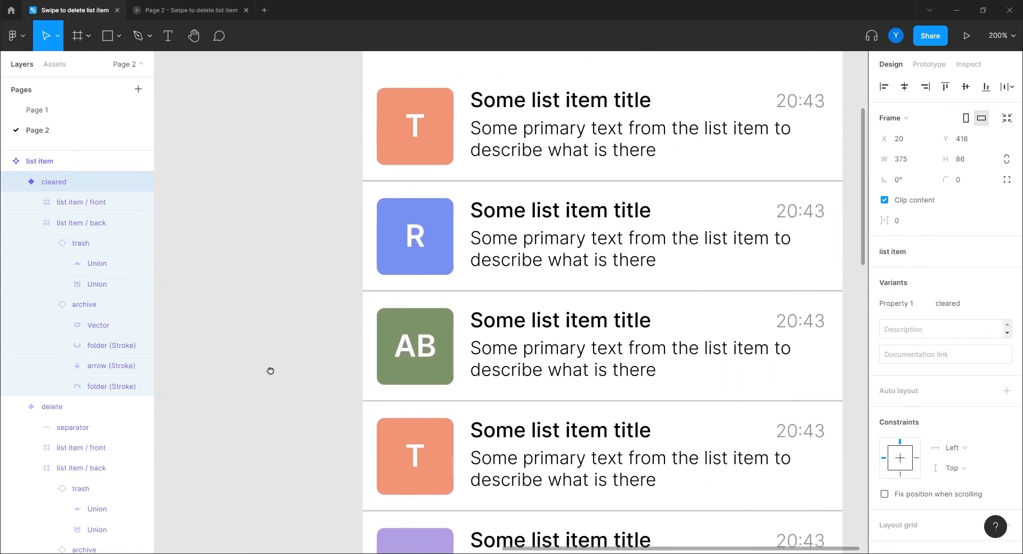
pyautogui.moveTo(252, 256); pyautogui.dragTo(484, 292)
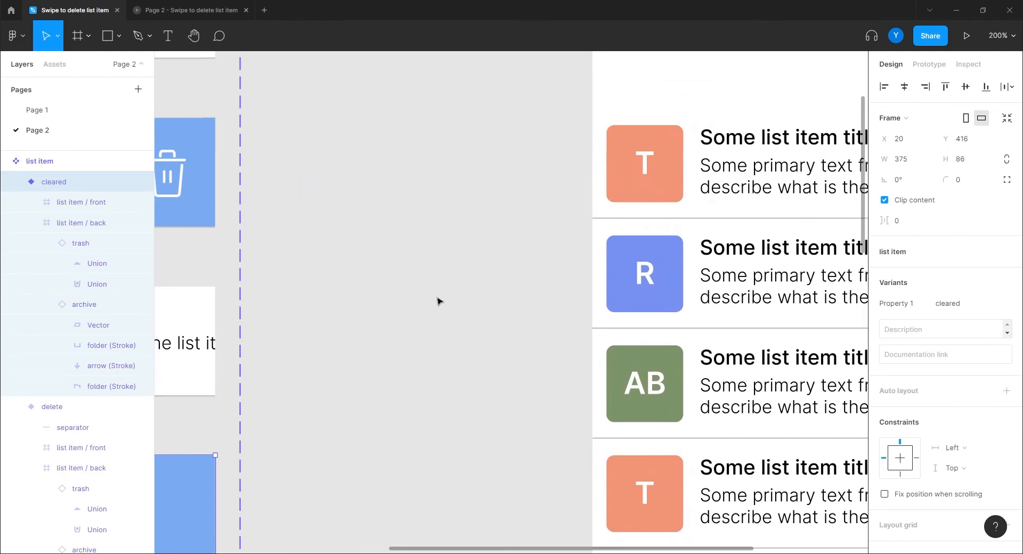
pyautogui.moveTo(497, 253); pyautogui.dragTo(258, 413)
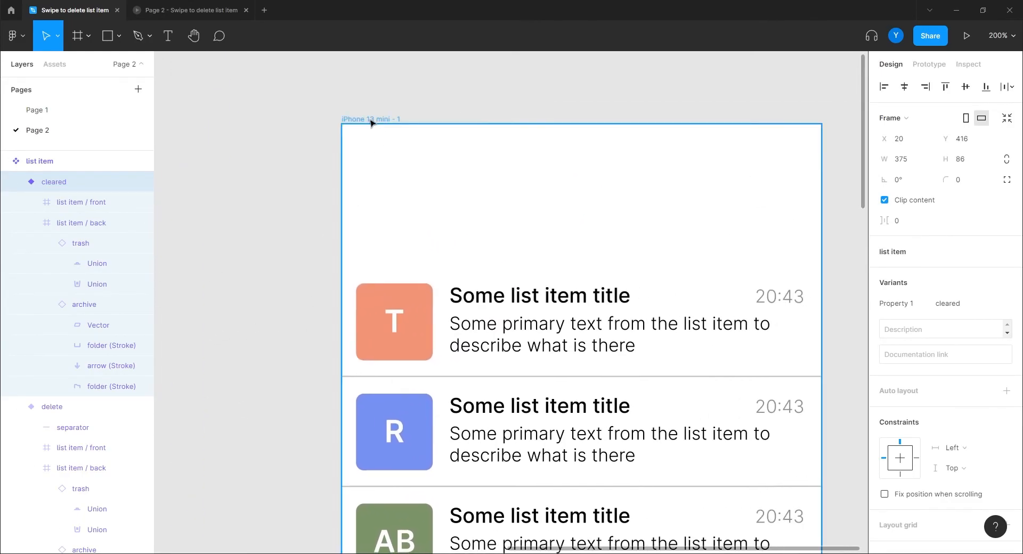
# Step: Make the iPhone 13 mini frame a flow starting point and set the prototype device to iPhone 13 mini
pyautogui.click(372, 120)
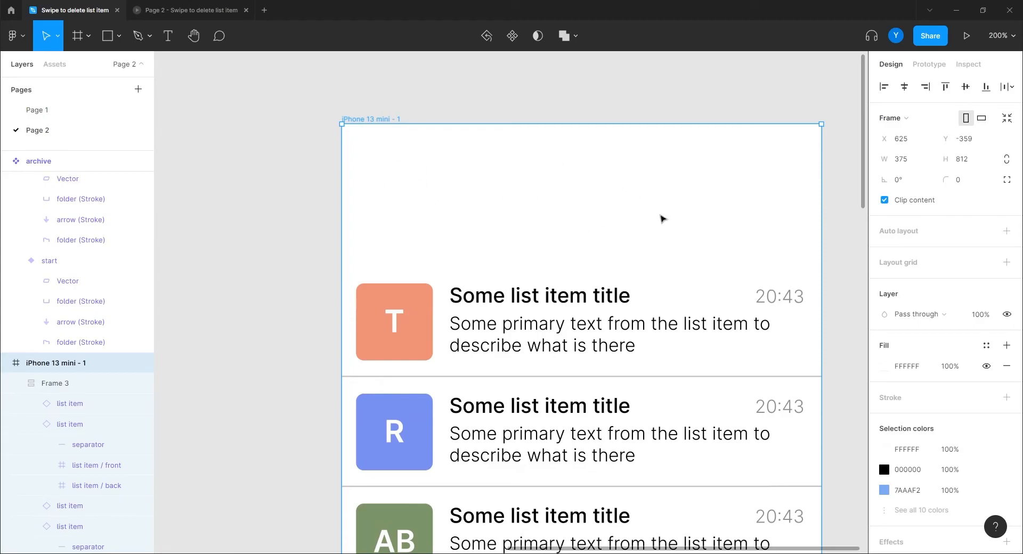
pyautogui.click(930, 64)
pyautogui.click(914, 229)
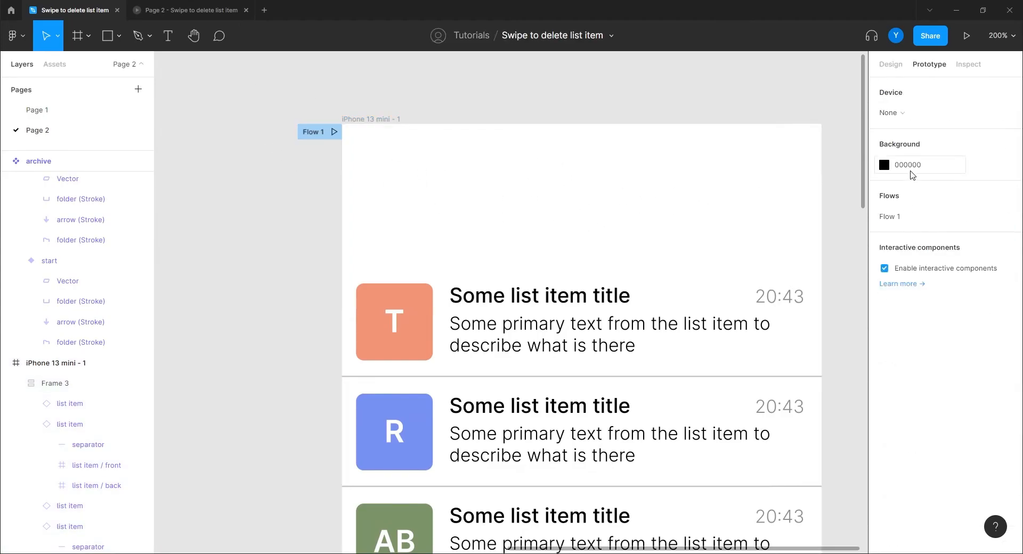
pyautogui.click(916, 116)
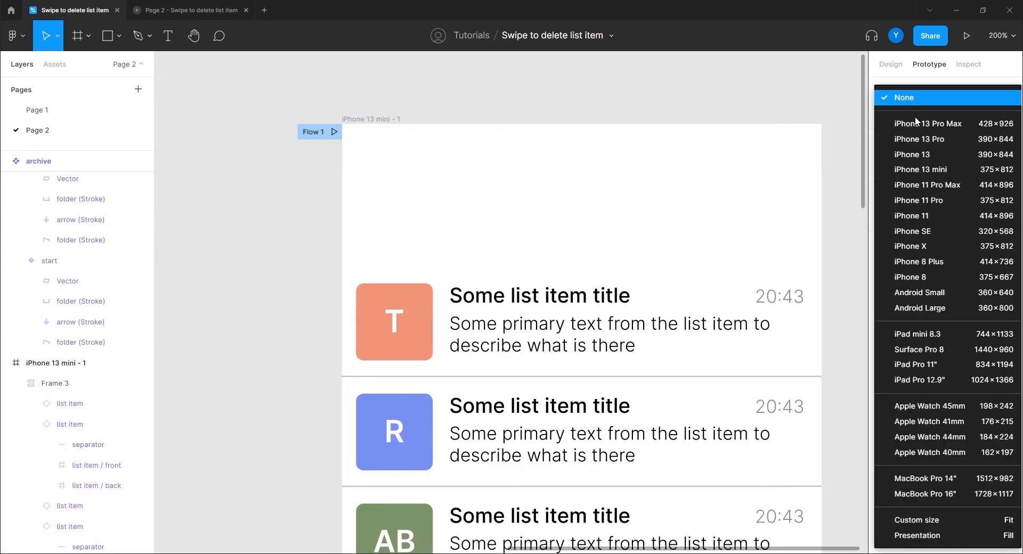
pyautogui.click(918, 169)
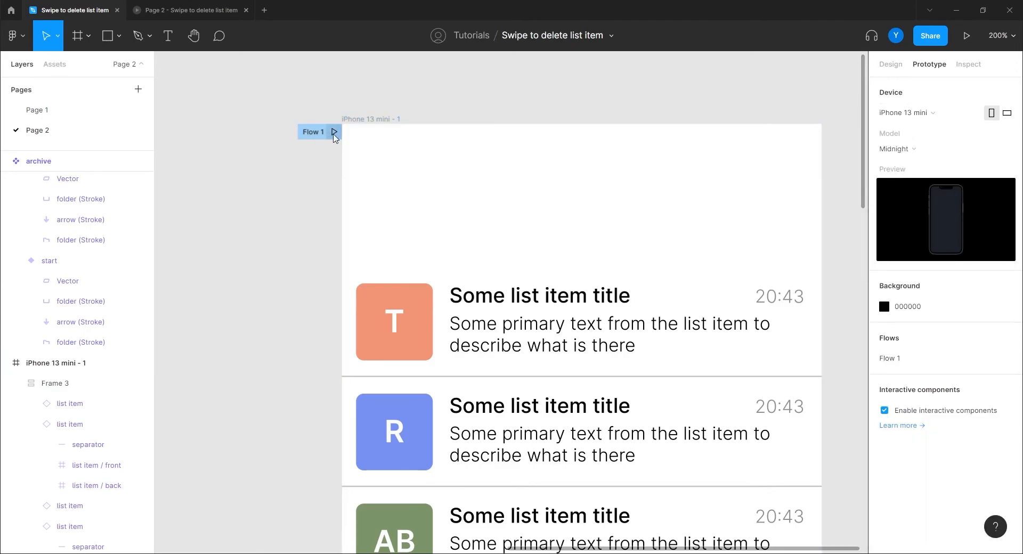
# Step: Run the Flow 1 prototype and test swiping the AB list item left to reveal the trash icon
pyautogui.click(334, 131)
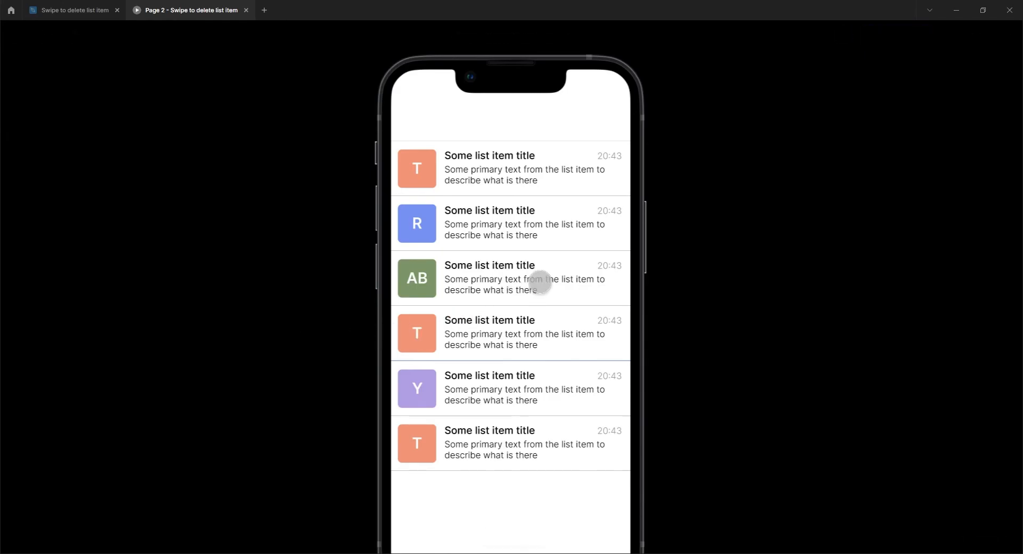
pyautogui.moveTo(539, 284); pyautogui.dragTo(395, 283)
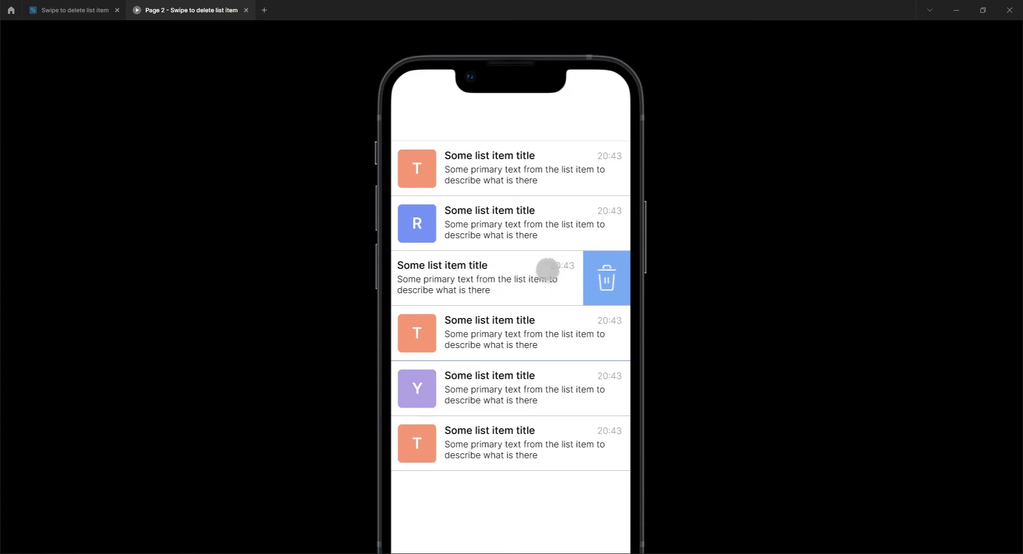
pyautogui.click(69, 10)
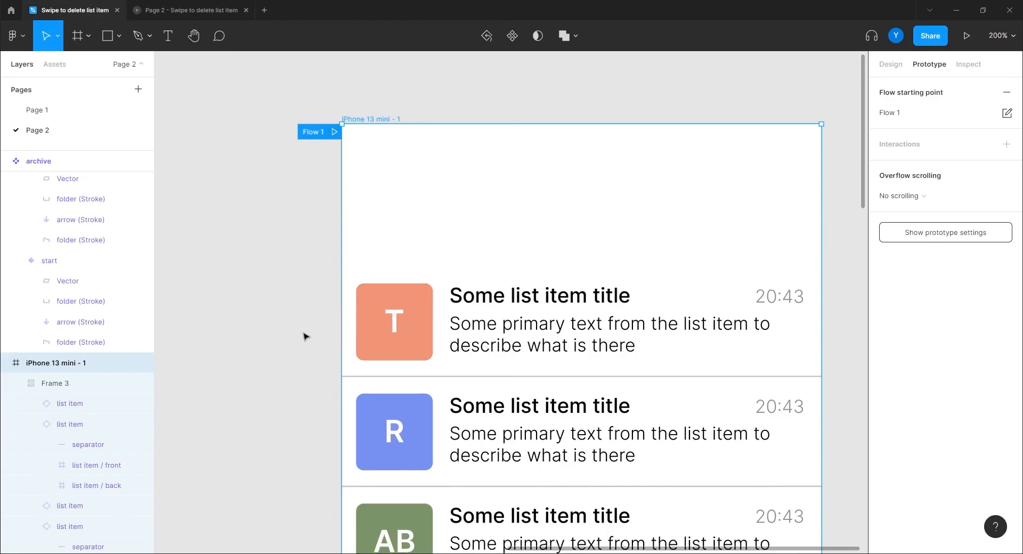
# Step: Inspect the interaction details of the on-drag connection from the default variant to the delete variant
pyautogui.moveTo(226, 319); pyautogui.dragTo(575, 255)
pyautogui.moveTo(326, 250); pyautogui.dragTo(634, 393)
pyautogui.click(356, 286)
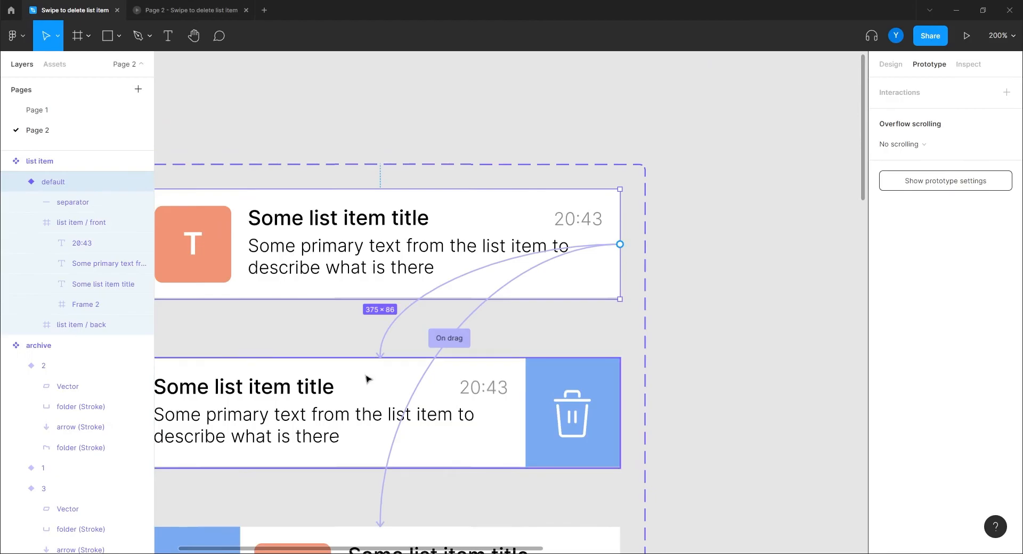
pyautogui.moveTo(368, 379); pyautogui.dragTo(458, 288)
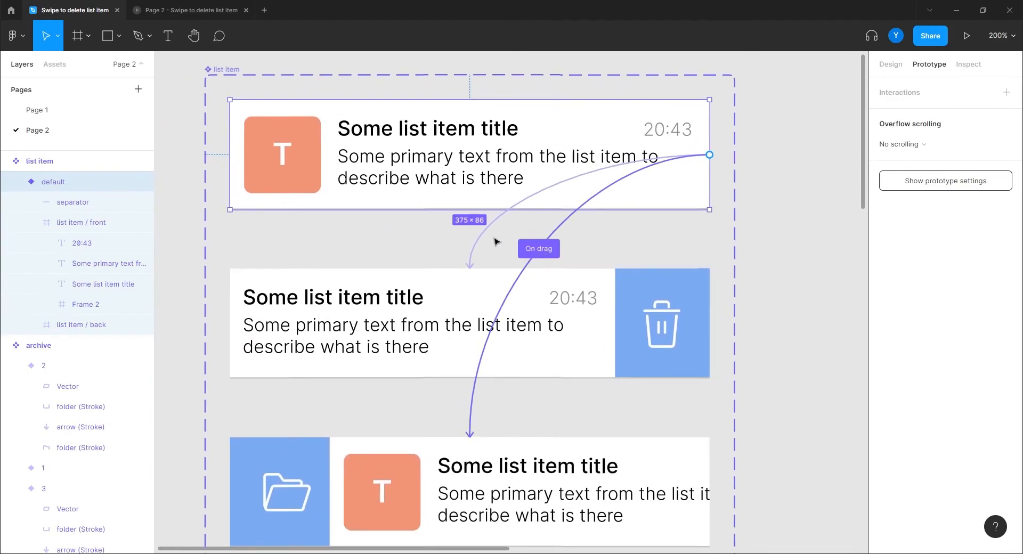
pyautogui.click(481, 234)
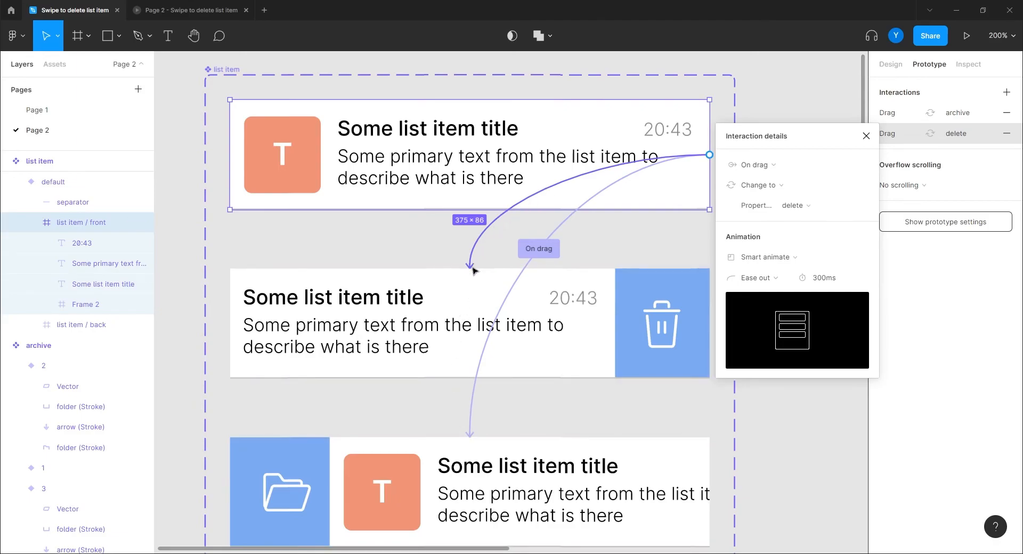
# Step: Compare the swiped AB item in the prototype preview with the delete variant in the component set
pyautogui.click(181, 10)
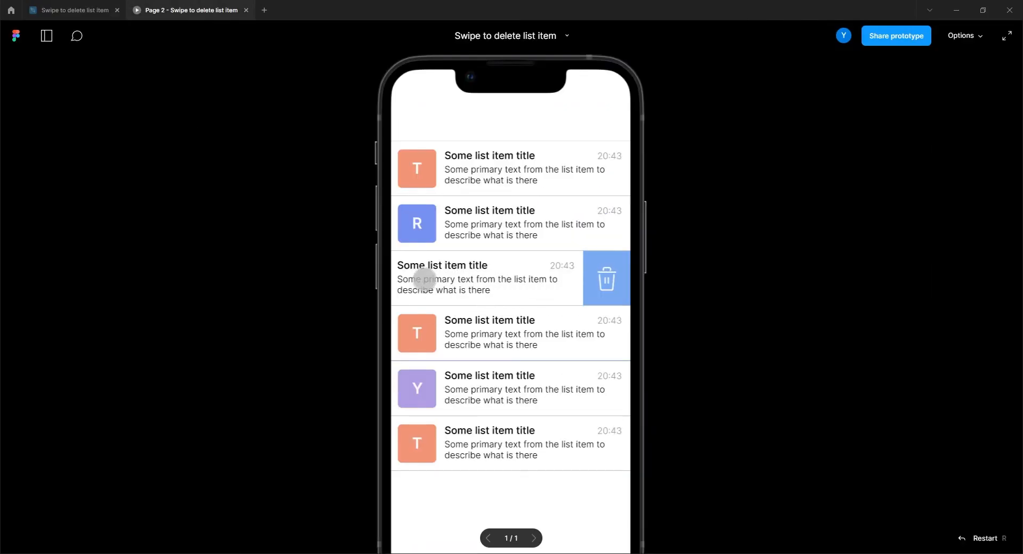
pyautogui.click(75, 10)
pyautogui.scroll(-3, 365, 304)
pyautogui.hscroll(2, 365, 305)
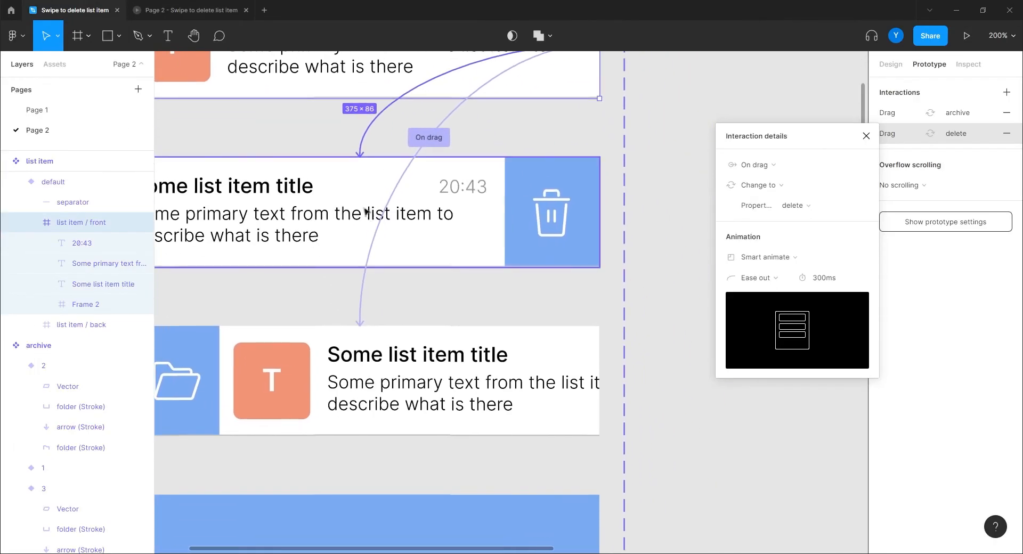
# Step: Connect the delete variant's list item / front back to the default variant with an on-drag, 300 ms ease-out Smart animate interaction
pyautogui.click(335, 190)
pyautogui.moveTo(505, 212); pyautogui.dragTo(411, 90)
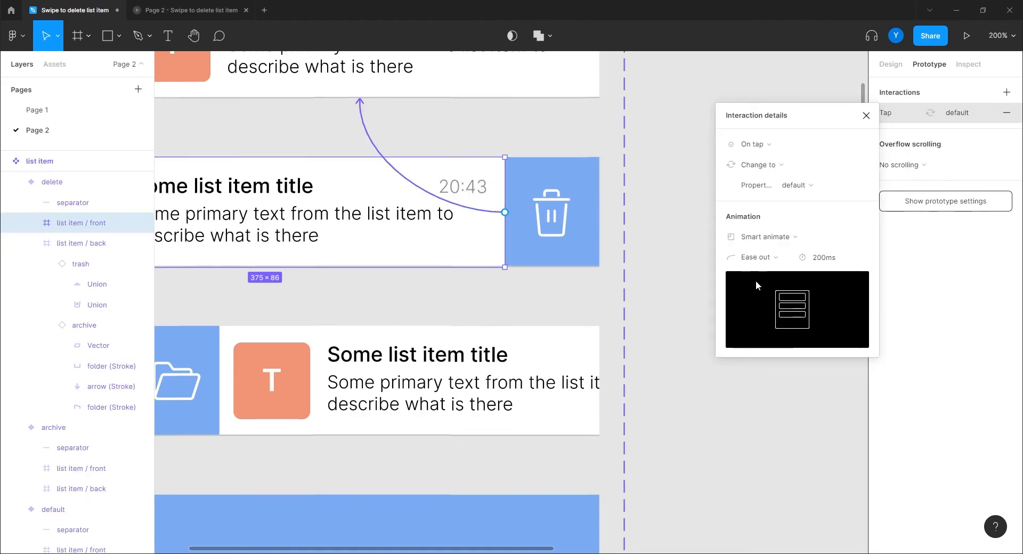
pyautogui.click(769, 150)
pyautogui.click(764, 162)
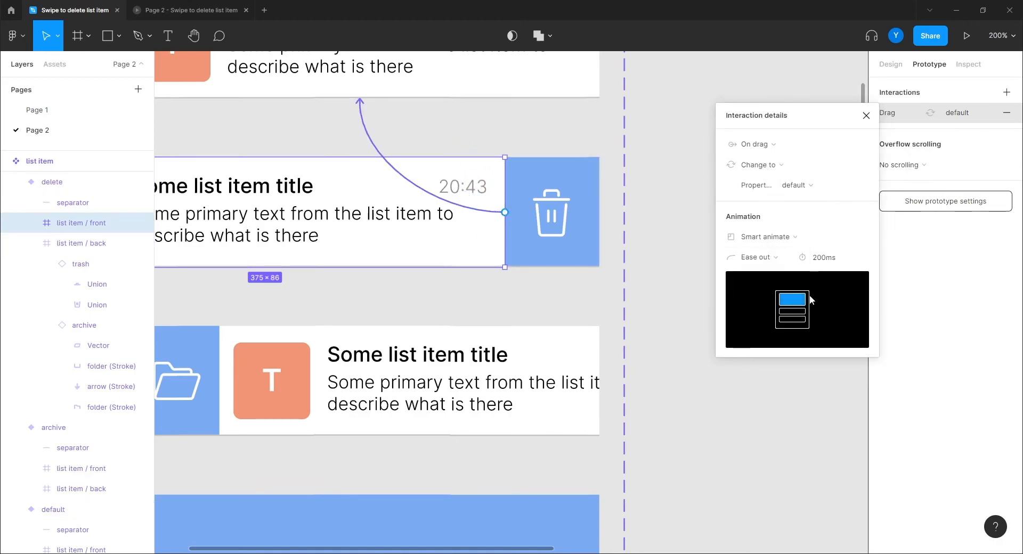
pyautogui.click(850, 261)
pyautogui.write('6')
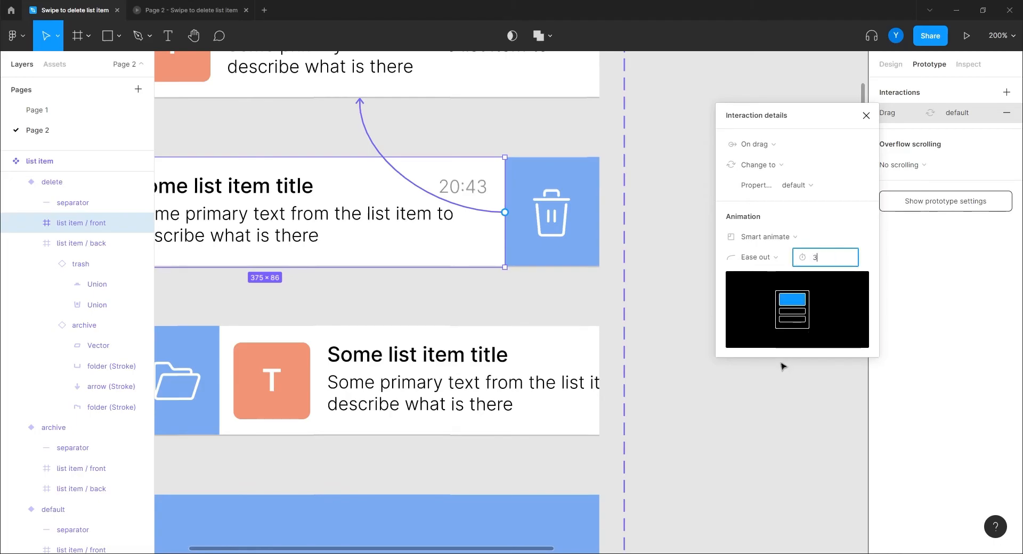
pyautogui.press('Return')
# Step: Connect the archive variant's list item / front back to the default variant with a 300 ms ease-out Smart animate interaction
pyautogui.scroll(-3, 500, 379)
pyautogui.hscroll(-3, 500, 378)
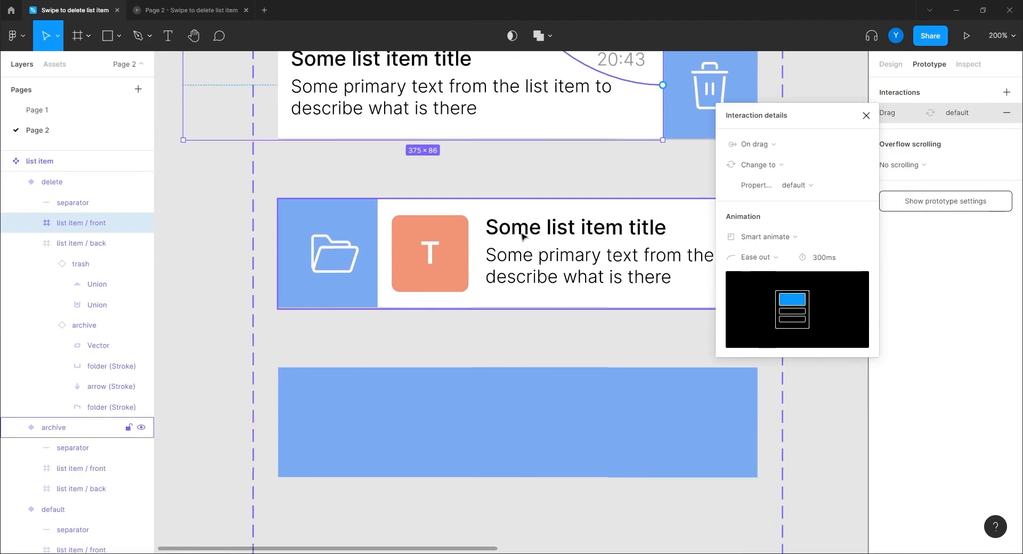
pyautogui.click(524, 238)
pyautogui.scroll(3, 549, 339)
pyautogui.hscroll(4, 657, 380)
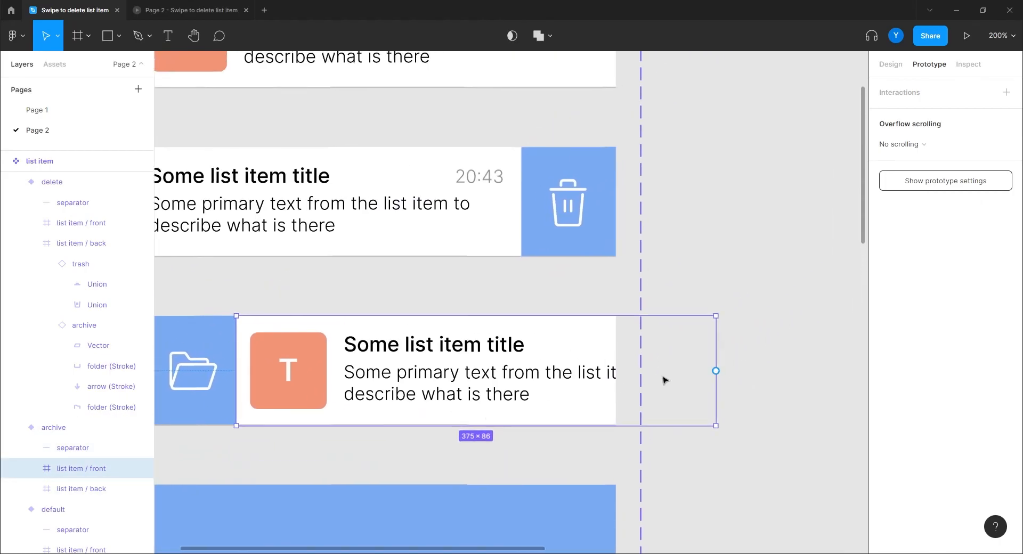
pyautogui.moveTo(716, 371); pyautogui.dragTo(376, 89)
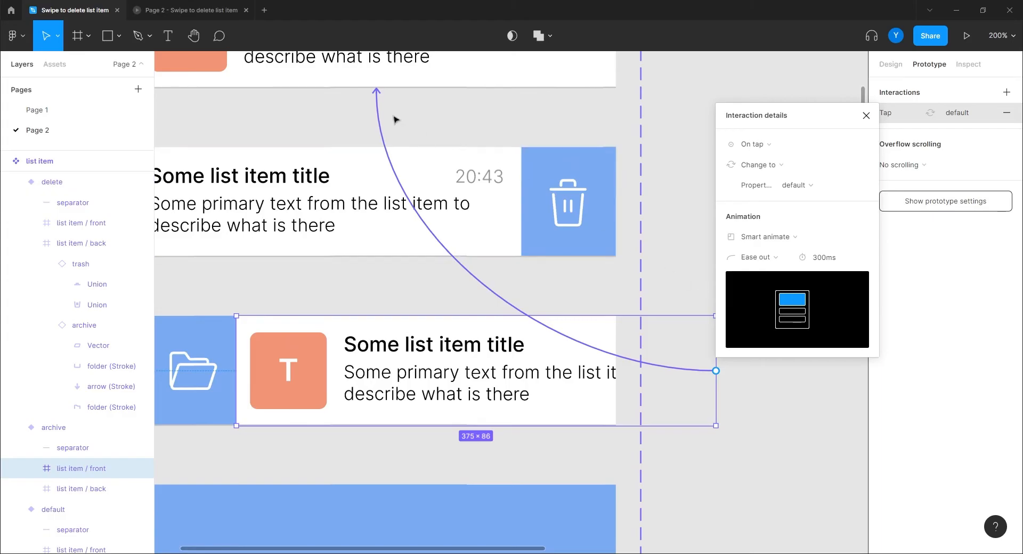
# Step: Test swiping the AB list item right in the prototype preview to reveal the archive icon
pyautogui.click(198, 11)
pyautogui.click(476, 284)
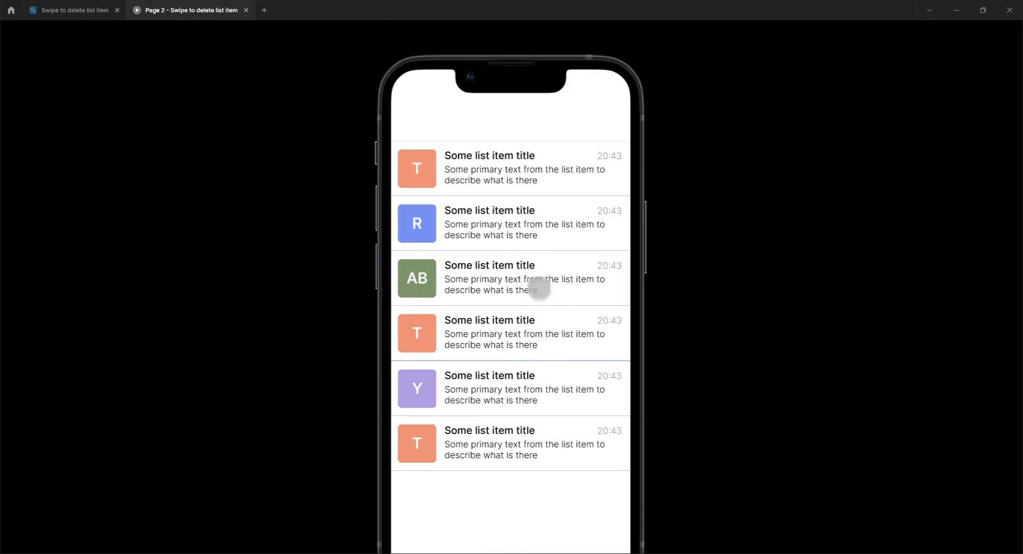
pyautogui.moveTo(421, 276); pyautogui.dragTo(496, 278)
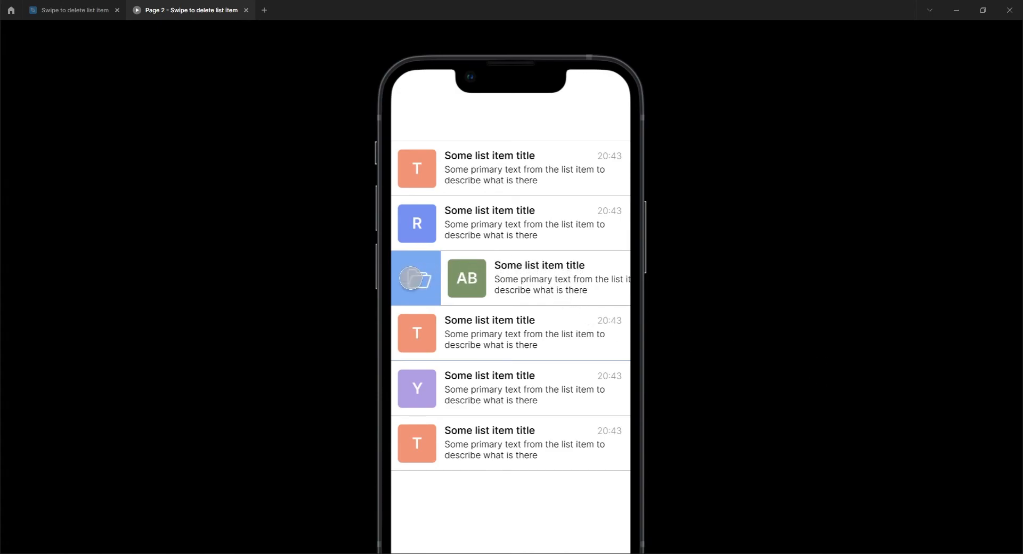
# Step: Set the trigger of the archive variant's connection back to default to On drag
pyautogui.click(72, 10)
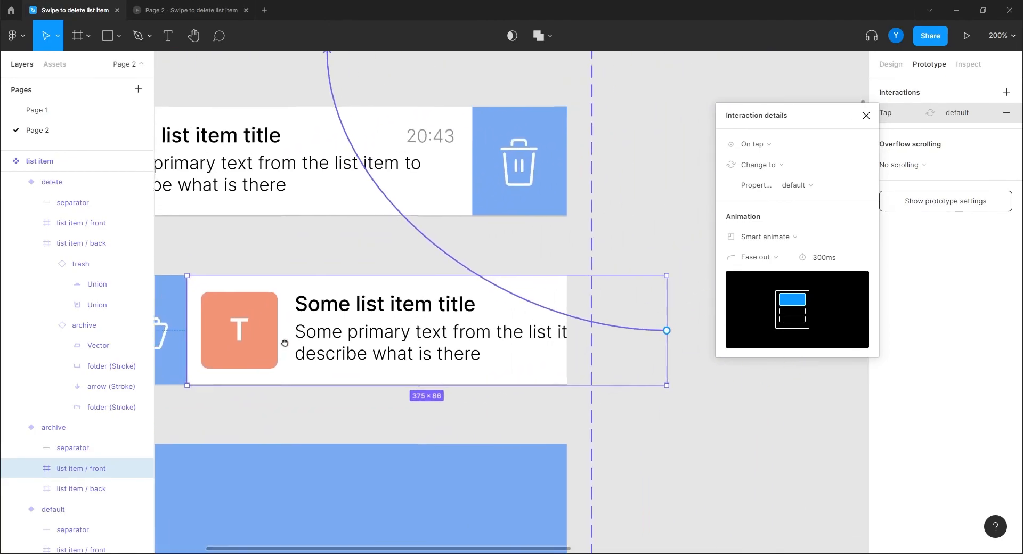
pyautogui.click(752, 144)
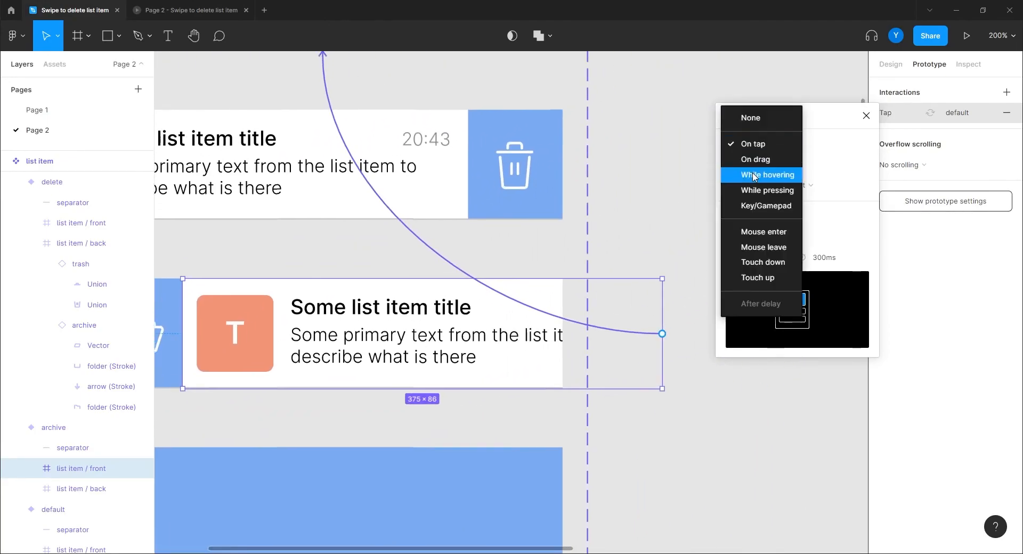
pyautogui.click(752, 155)
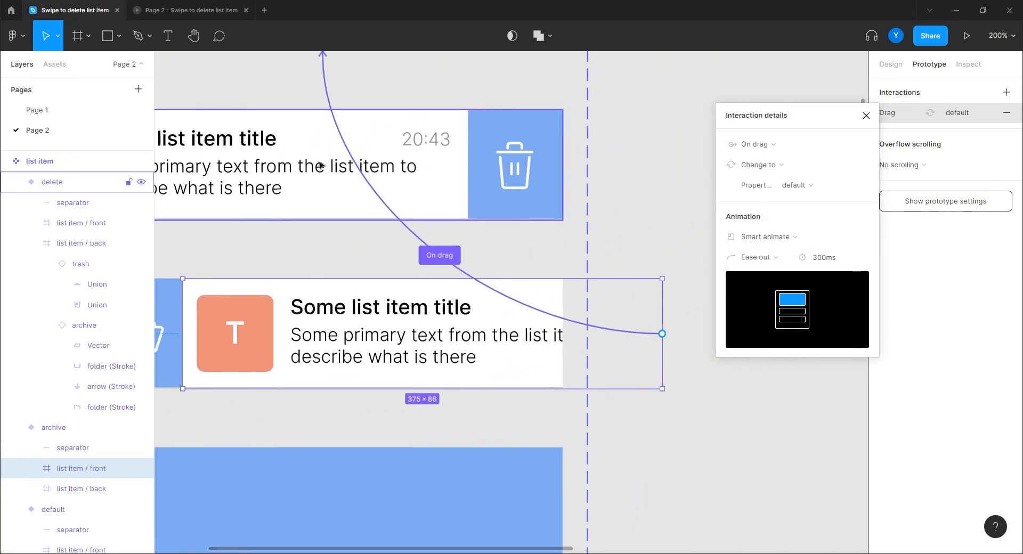
# Step: Test swiping the third list item left and tapping its trash icon three times in a row in the prototype preview
pyautogui.click(189, 10)
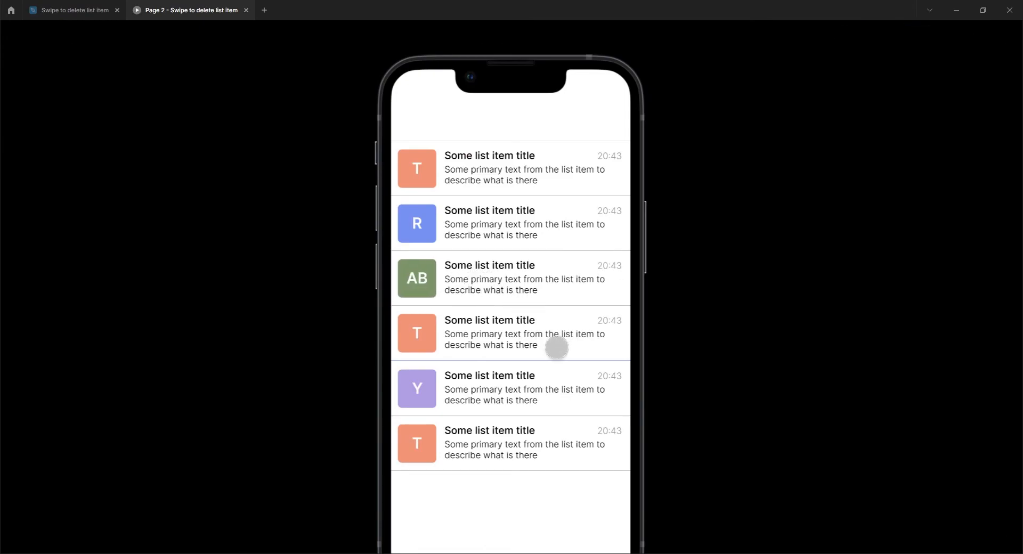
pyautogui.moveTo(582, 281); pyautogui.dragTo(502, 284)
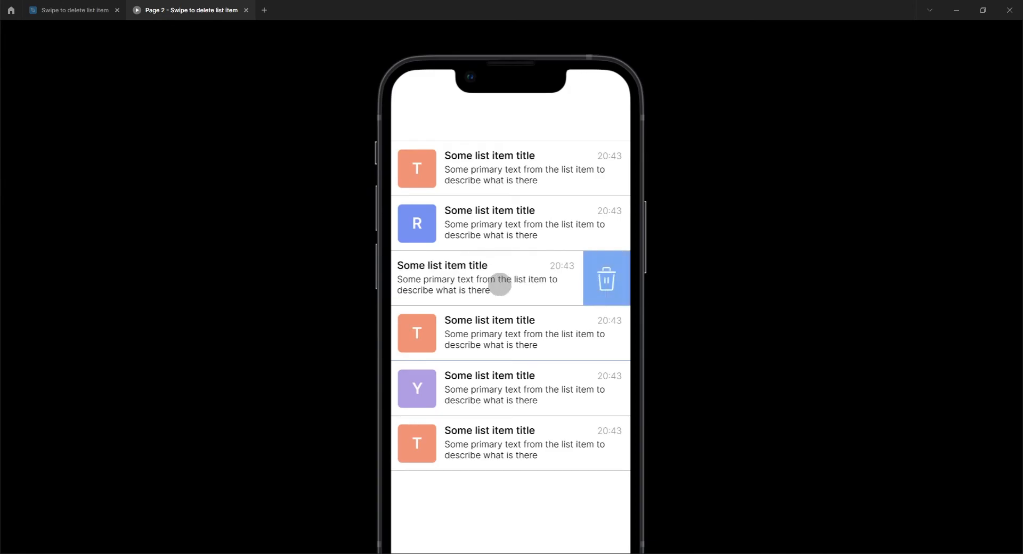
pyautogui.click(607, 279)
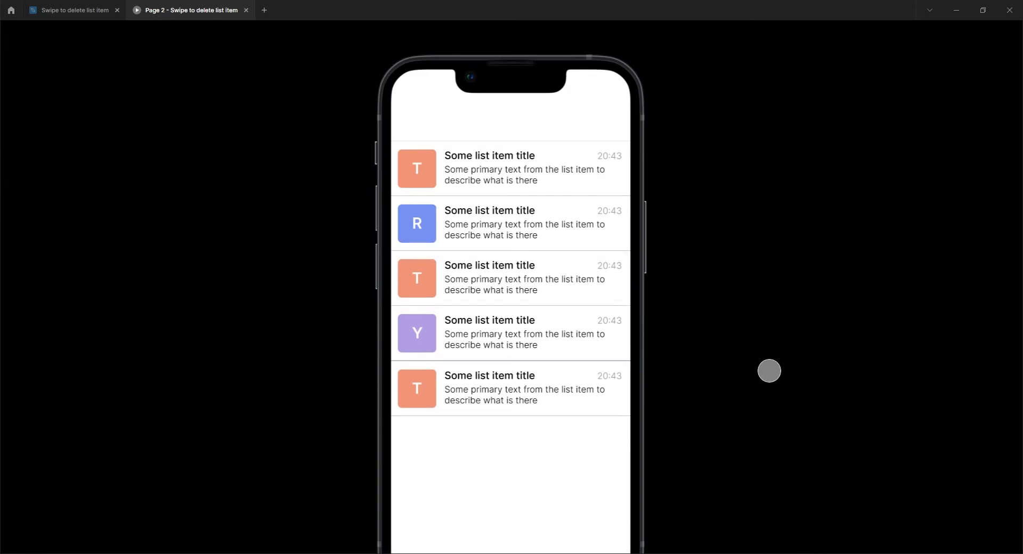
pyautogui.moveTo(591, 281); pyautogui.dragTo(543, 278)
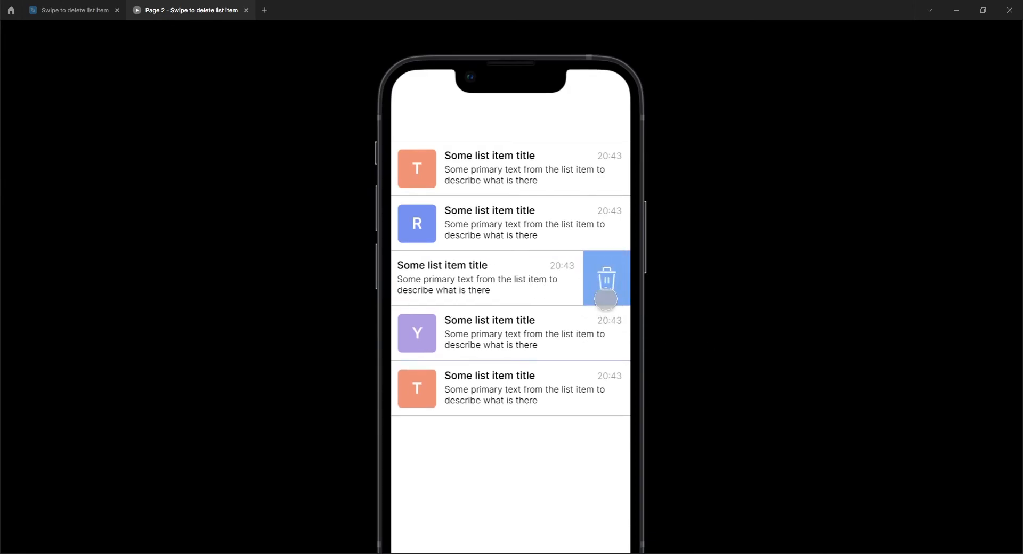
pyautogui.click(608, 281)
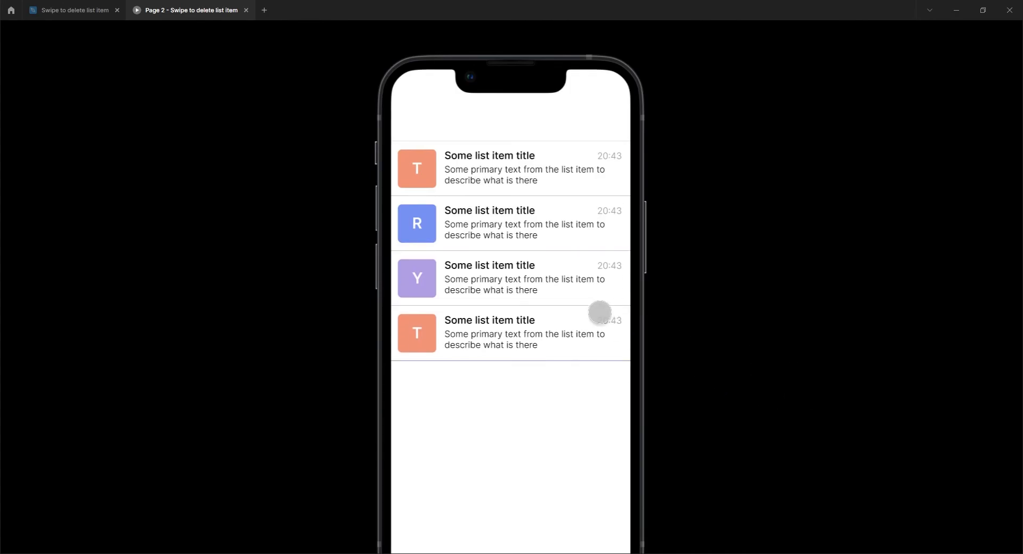
pyautogui.moveTo(591, 280); pyautogui.dragTo(546, 281)
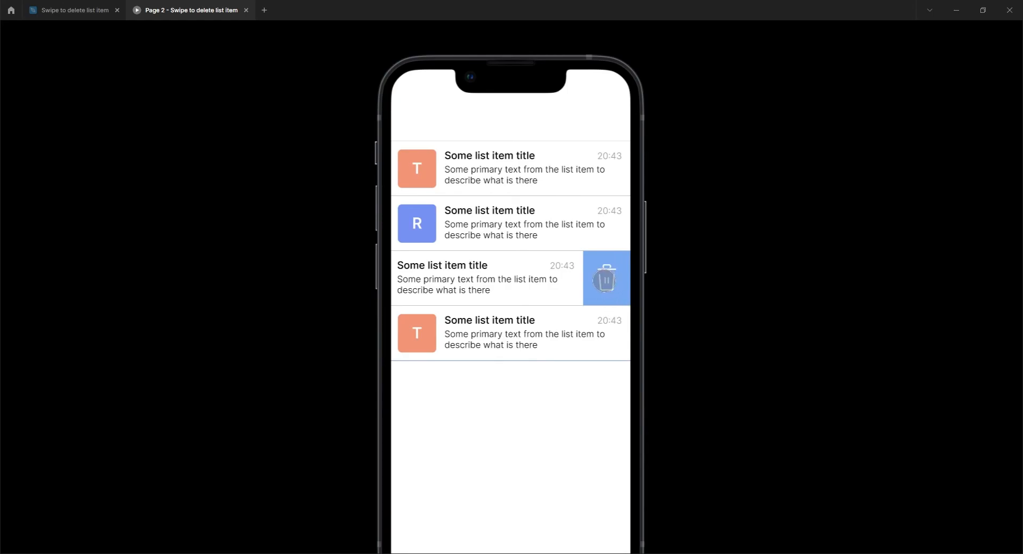
pyautogui.click(602, 278)
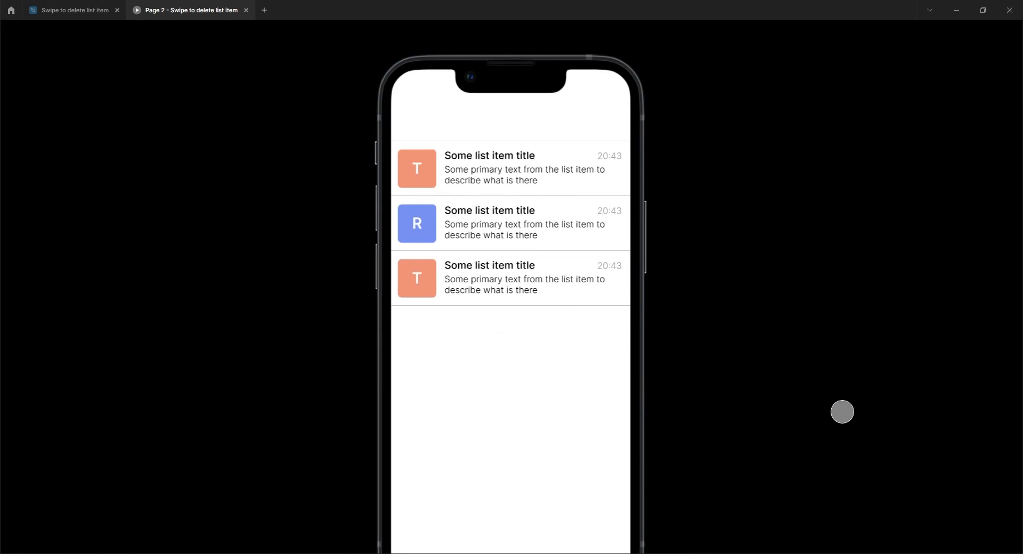
# Step: Restart the prototype and test swipe-deleting the Y list item and the T list item above it
pyautogui.click(929, 492)
pyautogui.click(968, 539)
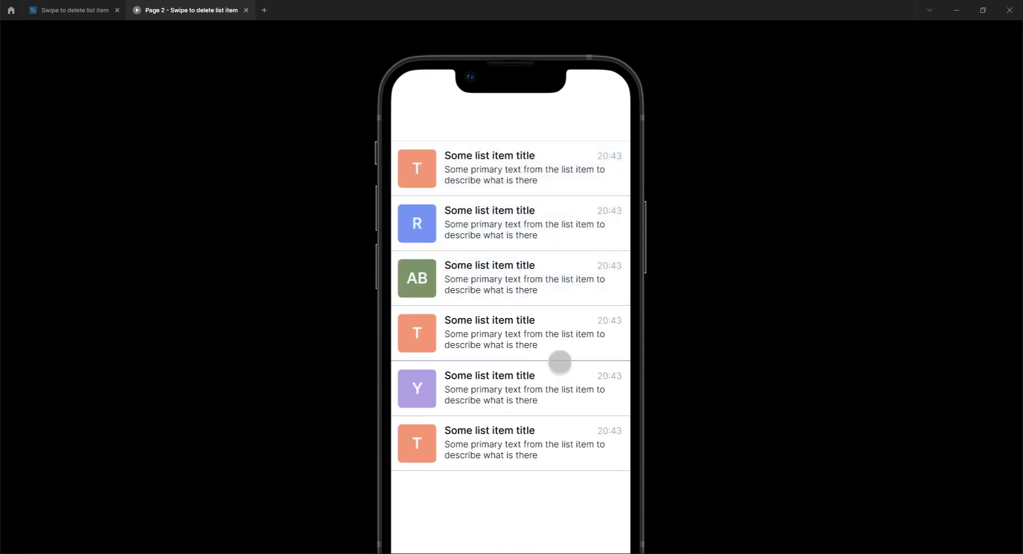
pyautogui.moveTo(583, 391); pyautogui.dragTo(460, 393)
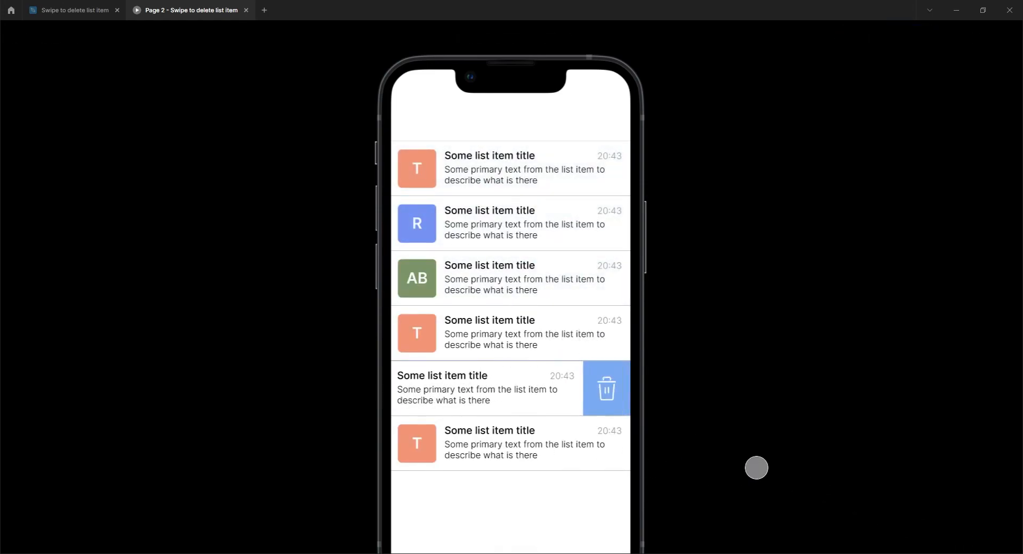
pyautogui.click(606, 388)
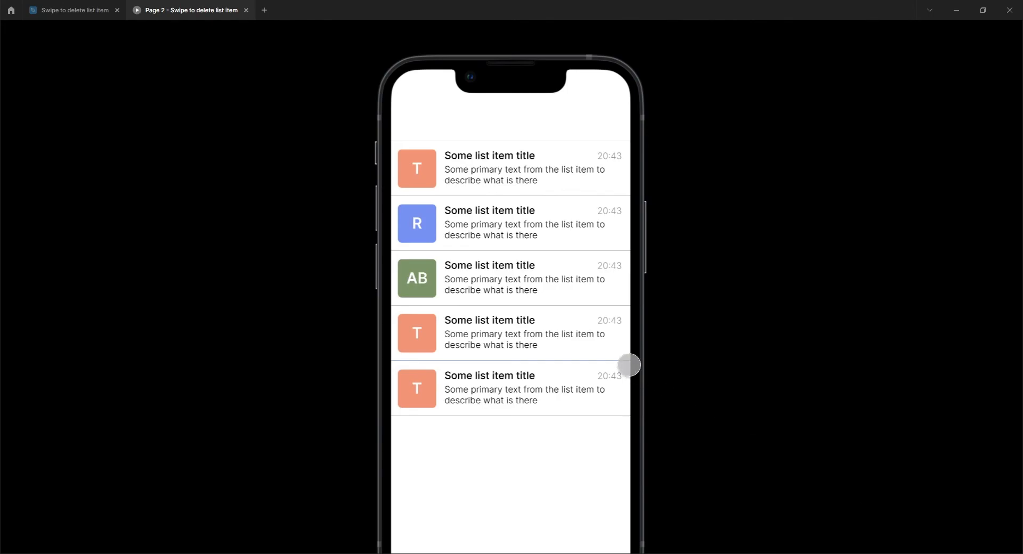
pyautogui.moveTo(594, 336); pyautogui.dragTo(451, 347)
pyautogui.click(598, 335)
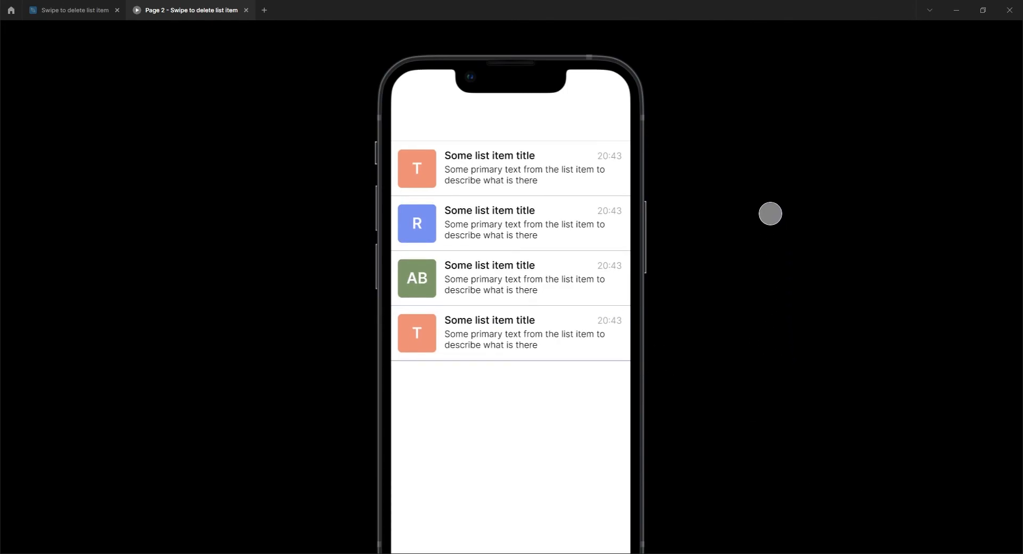
pyautogui.click(770, 214)
pyautogui.click(973, 47)
pyautogui.click(808, 91)
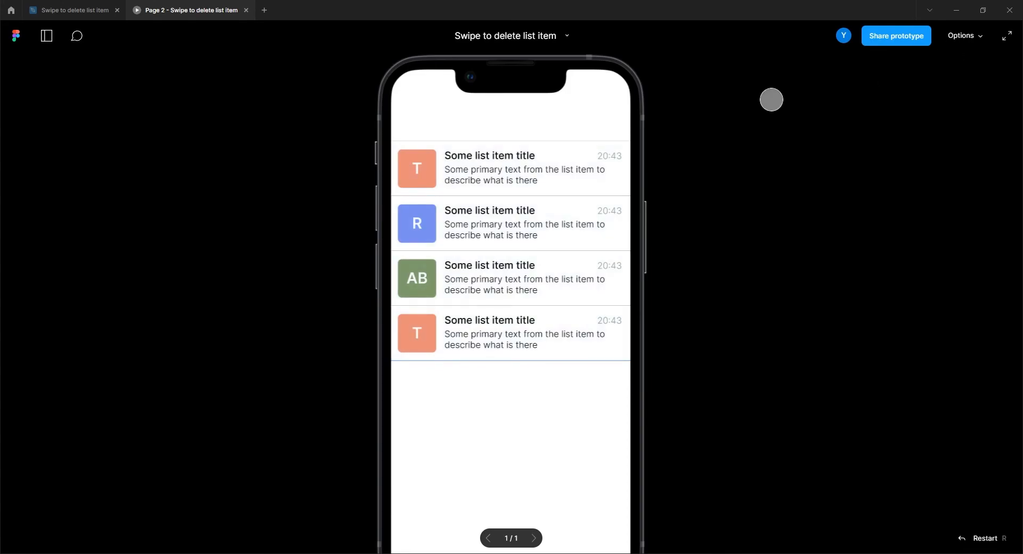
# Step: Back in the design file, duplicate the list item component set and place the copy to the left of the original
pyautogui.click(86, 10)
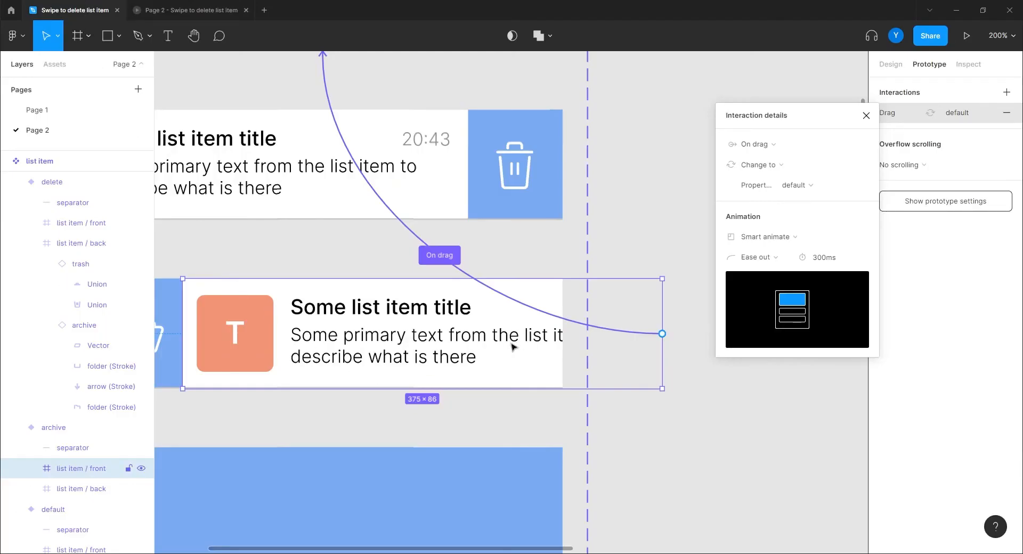
pyautogui.hotkey('ctrl', '-')
pyautogui.moveTo(240, 358); pyautogui.dragTo(345, 365)
pyautogui.click(293, 295)
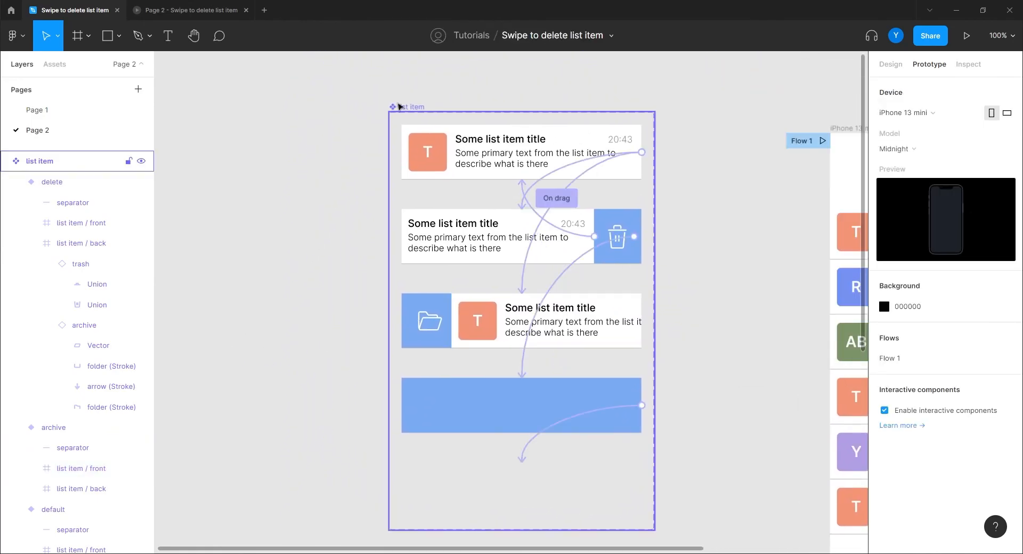
pyautogui.moveTo(400, 107); pyautogui.dragTo(272, 108)
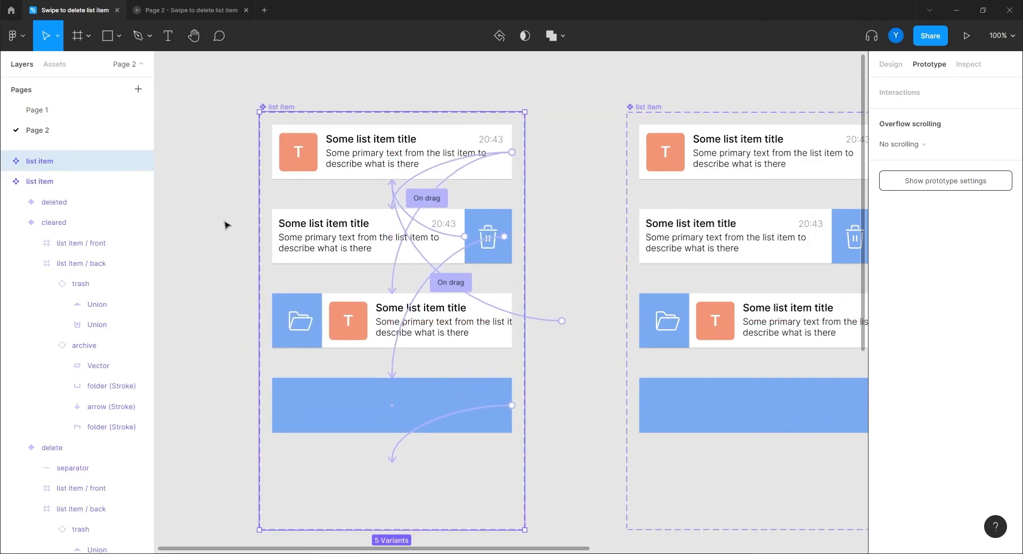
pyautogui.click(227, 281)
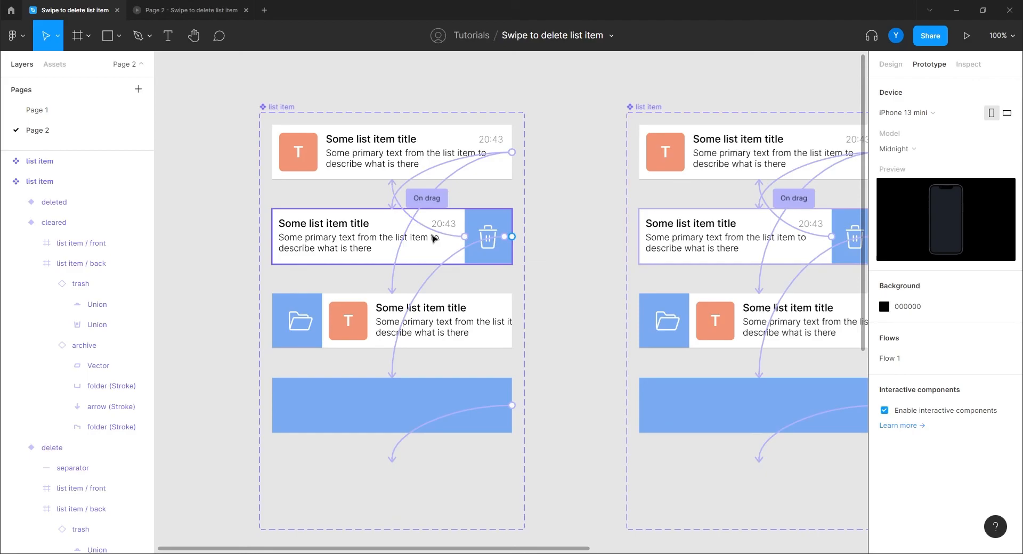
# Step: In the duplicated set, redirect the on-drag connection of the delete variant's list item / front to the cleared variant
pyautogui.click(409, 215)
pyautogui.moveTo(465, 236); pyautogui.dragTo(459, 274)
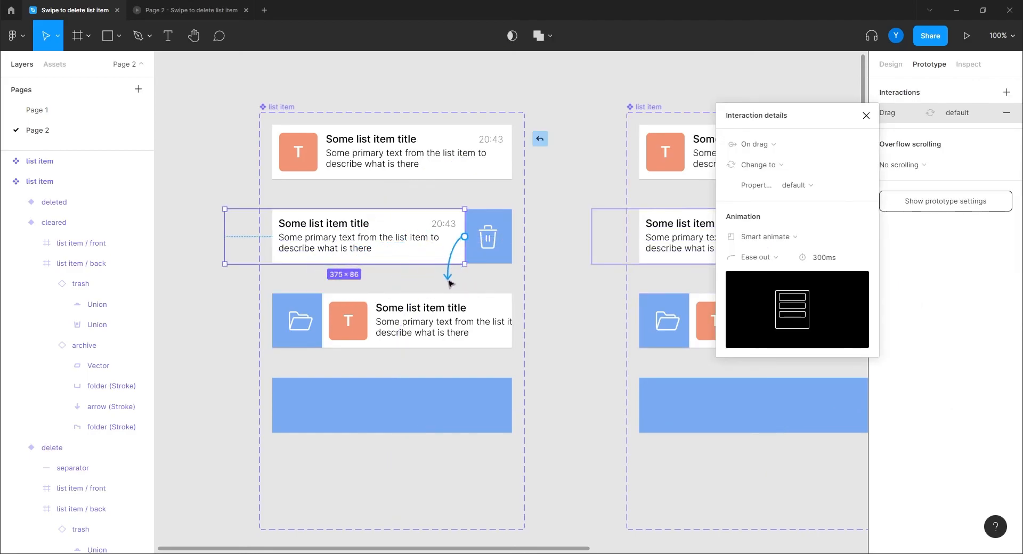
pyautogui.moveTo(448, 282); pyautogui.dragTo(405, 397)
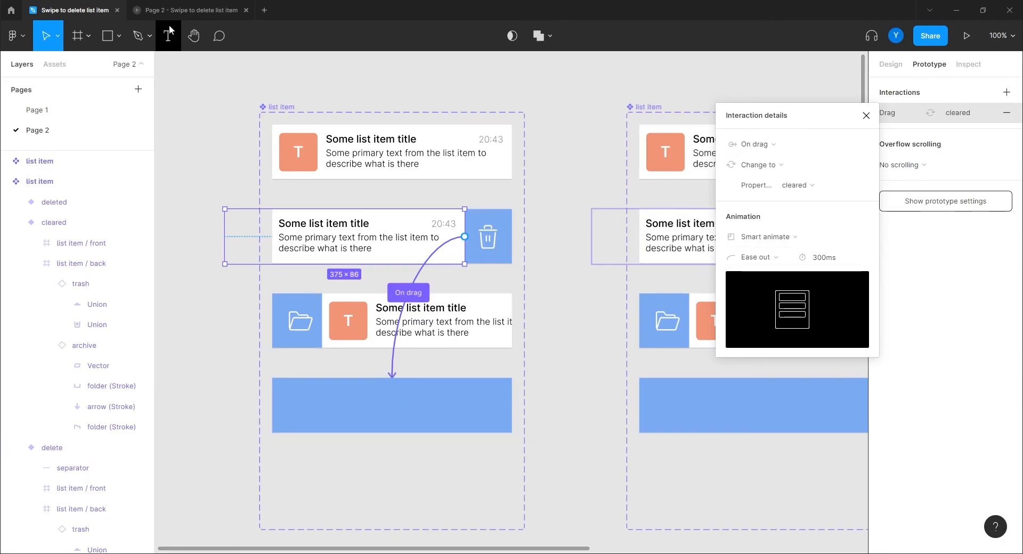
# Step: Duplicate the iPhone 13 mini - 1 frame beside the original
pyautogui.hscroll(5, 605, 292)
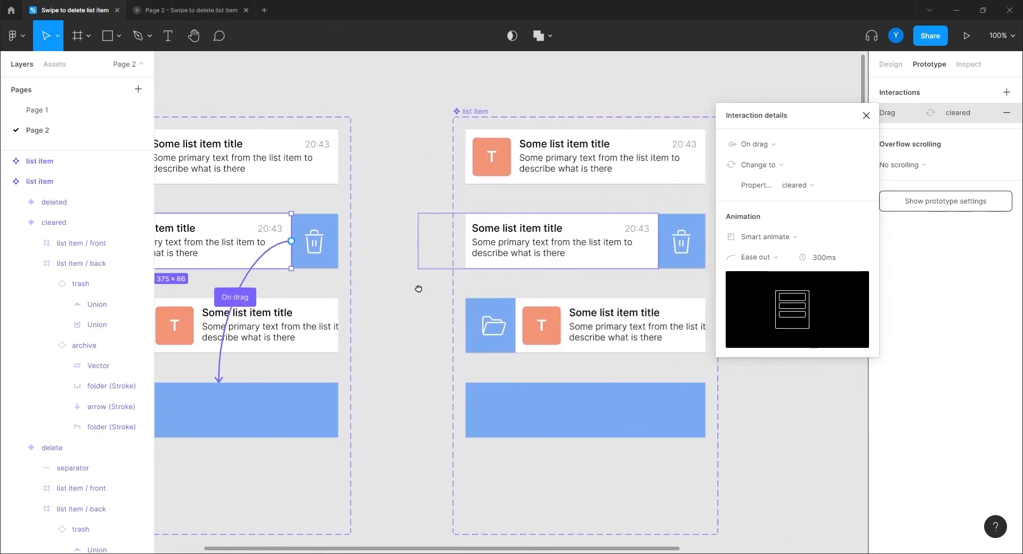
pyautogui.scroll(-5, 442, 315)
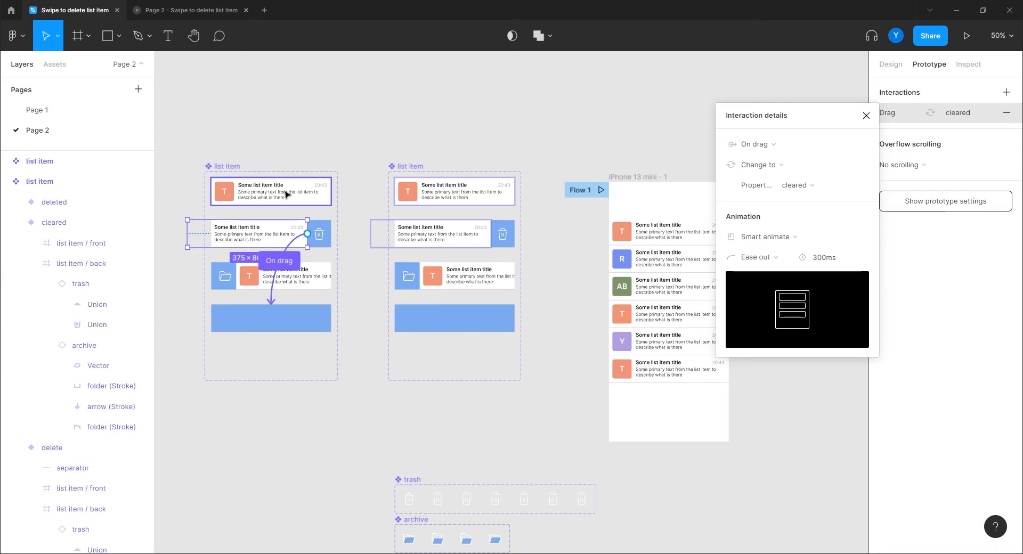
pyautogui.moveTo(526, 136); pyautogui.dragTo(427, 129)
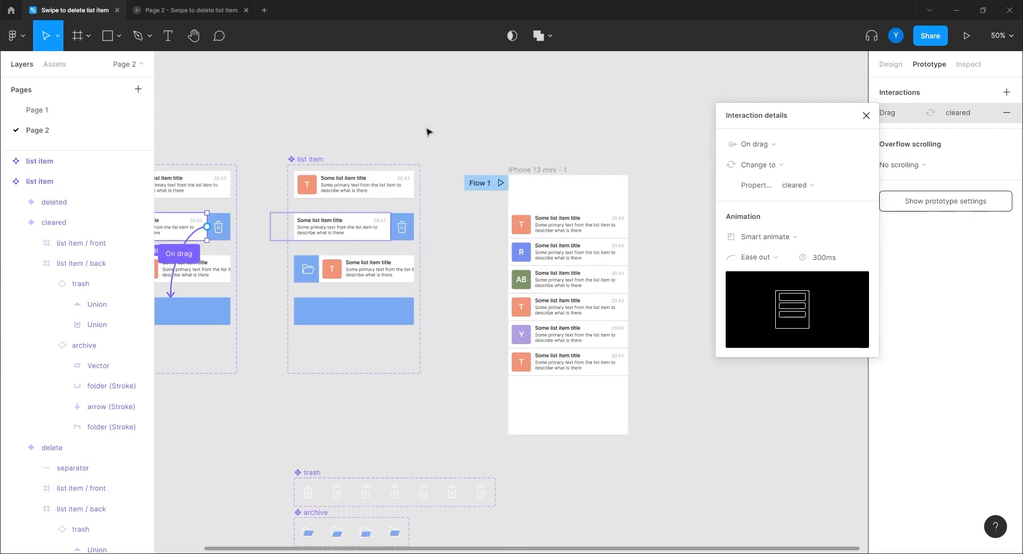
pyautogui.click(522, 165)
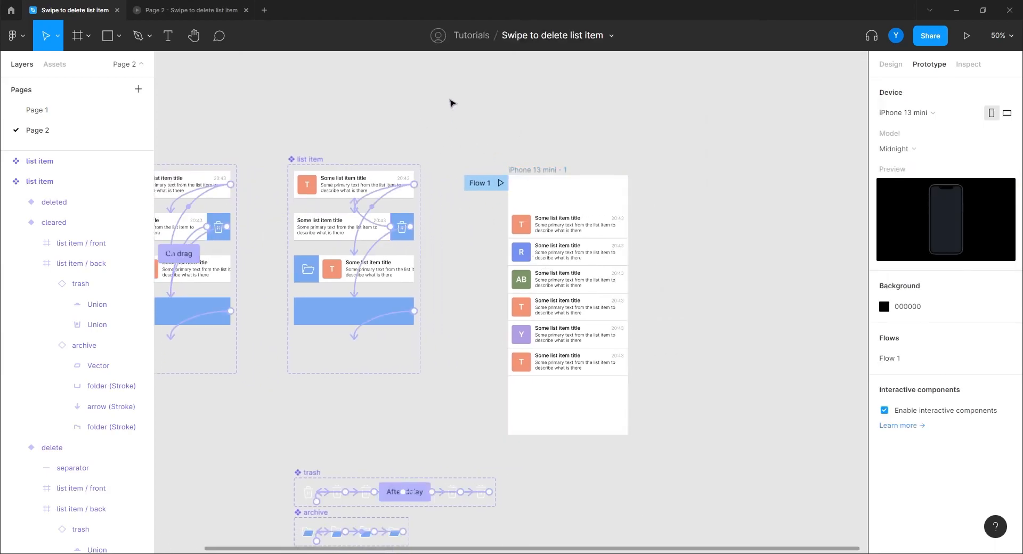
pyautogui.click(512, 170)
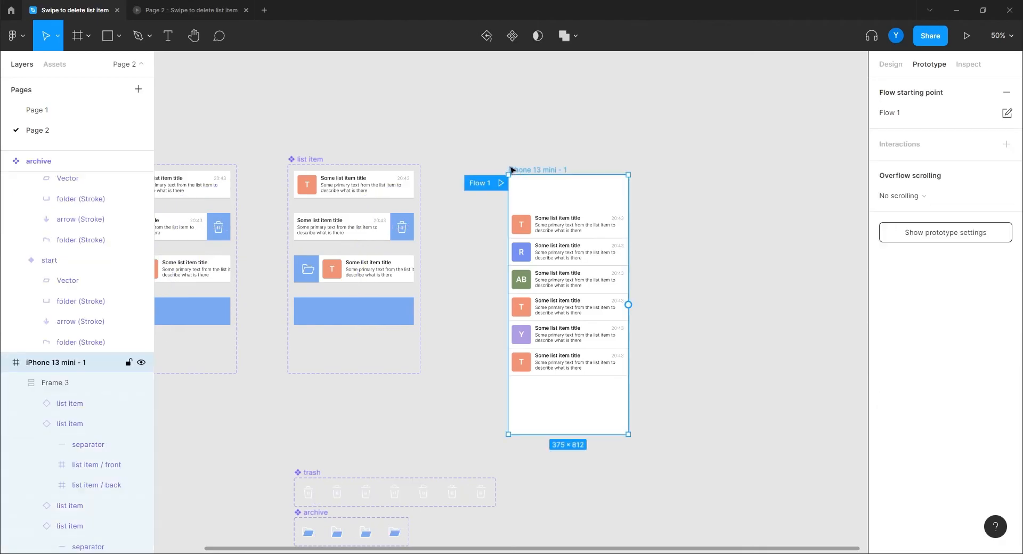
pyautogui.hotkey('ctrl', 'd')
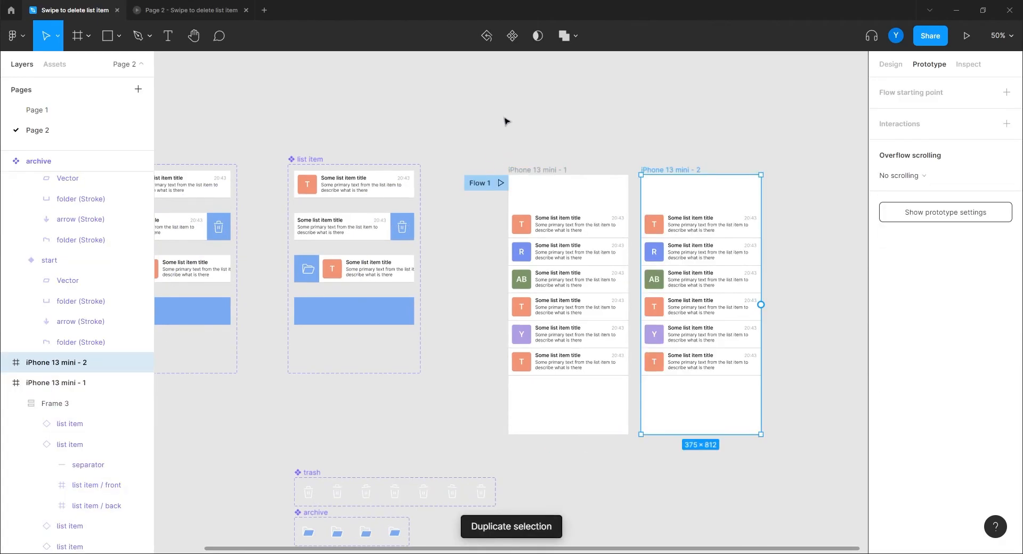
# Step: Move the iPhone 13 mini - 2 frame farther right from the original and add a flow starting point to it
pyautogui.moveTo(672, 171); pyautogui.dragTo(716, 171)
pyautogui.click(1006, 93)
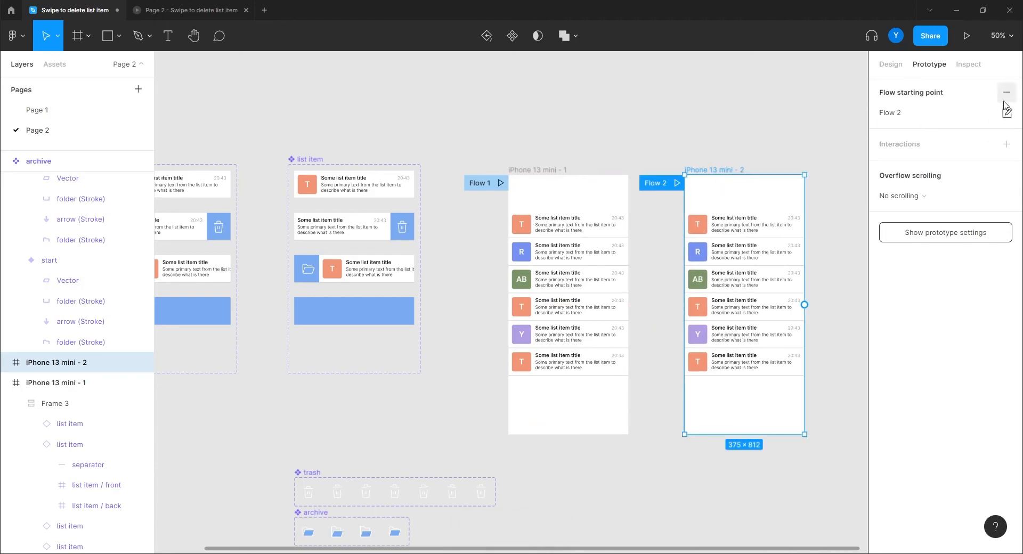
# Step: Replace all six list items in iPhone 13 mini - 2 with copies of the duplicated set's default variant
pyautogui.hscroll(-5, 526, 242)
pyautogui.click(349, 181)
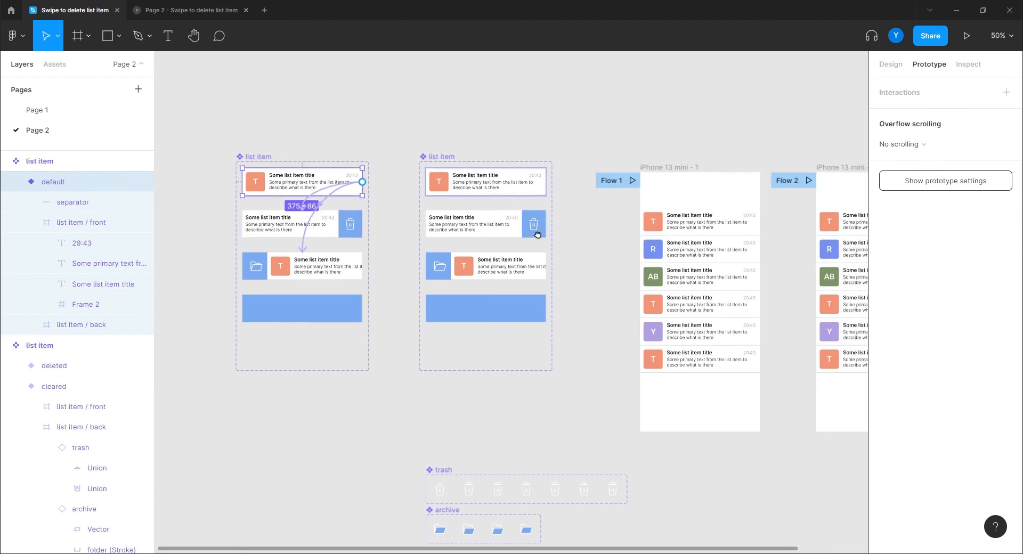
pyautogui.hscroll(10, 376, 176)
pyautogui.click(548, 231)
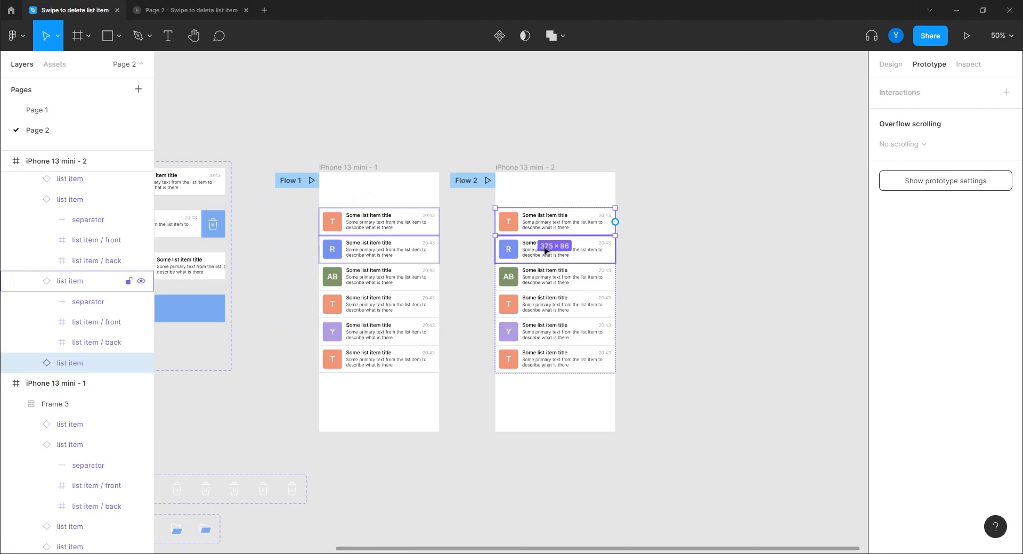
pyautogui.keyDown('shift'); pyautogui.click(541, 256); pyautogui.keyUp('shift')
pyautogui.keyDown('shift'); pyautogui.click(541, 284); pyautogui.keyUp('shift')
pyautogui.keyDown('shift'); pyautogui.click(540, 312); pyautogui.keyUp('shift')
pyautogui.keyDown('shift'); pyautogui.click(539, 332); pyautogui.keyUp('shift')
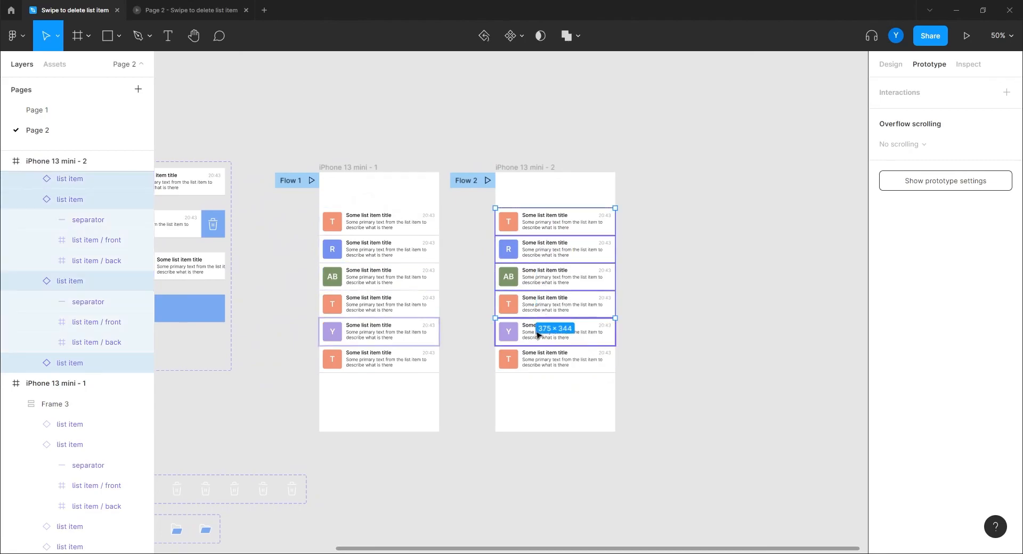
pyautogui.keyDown('shift'); pyautogui.click(538, 359); pyautogui.keyUp('shift')
pyautogui.rightClick(543, 226)
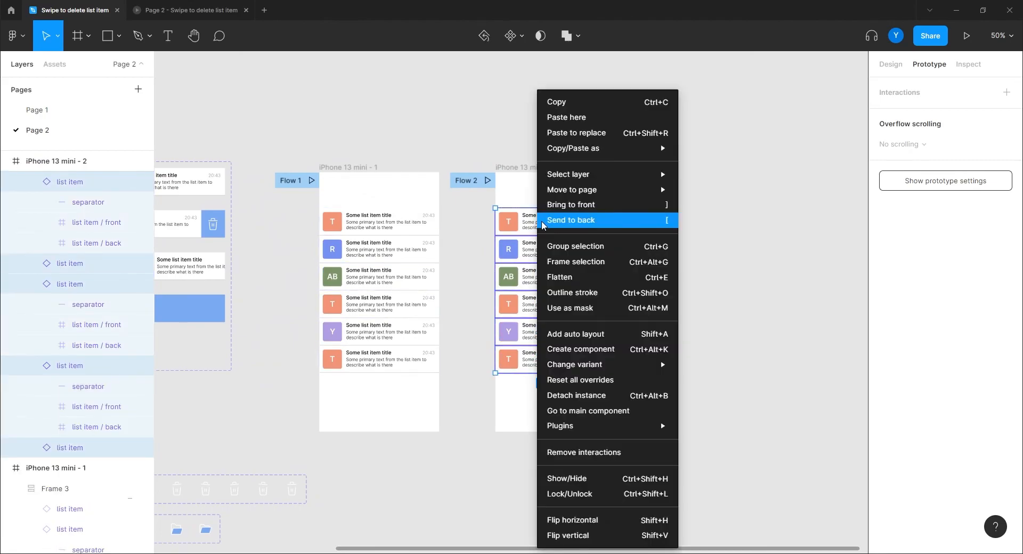
pyautogui.click(575, 133)
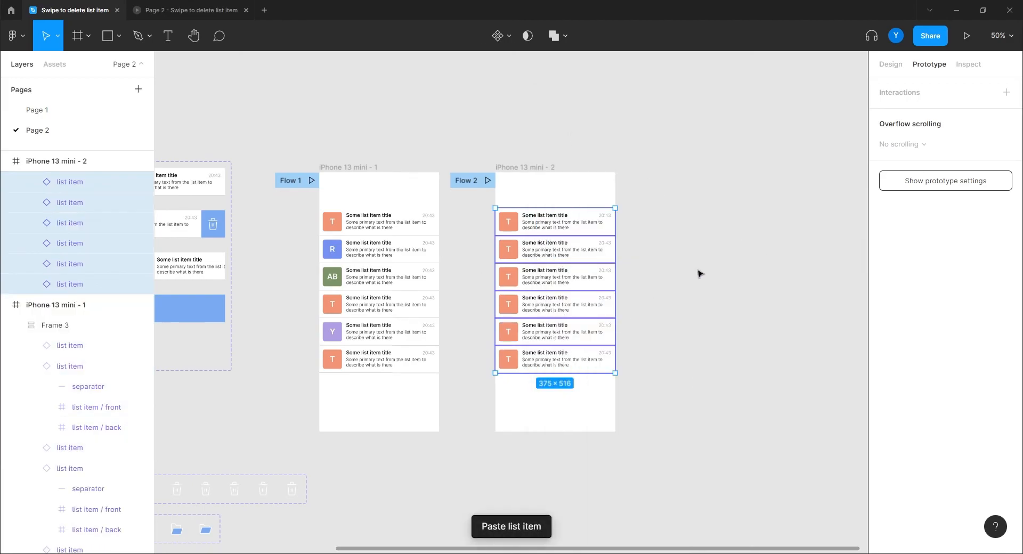
# Step: Present Flow 2 from the iPhone 13 mini - 2 frame and enlarge the prototype's display scale
pyautogui.click(698, 241)
pyautogui.click(487, 180)
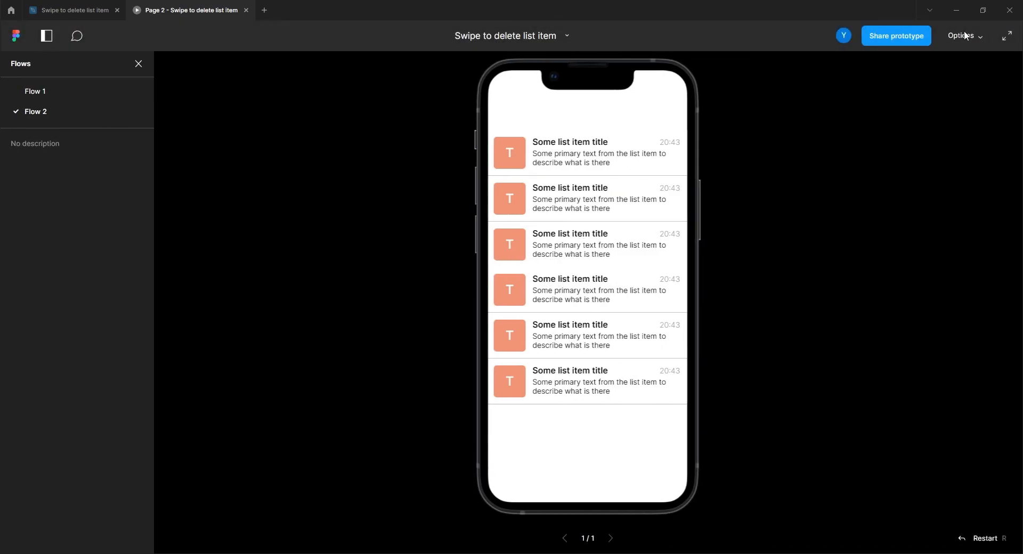
pyautogui.click(965, 38)
pyautogui.click(936, 67)
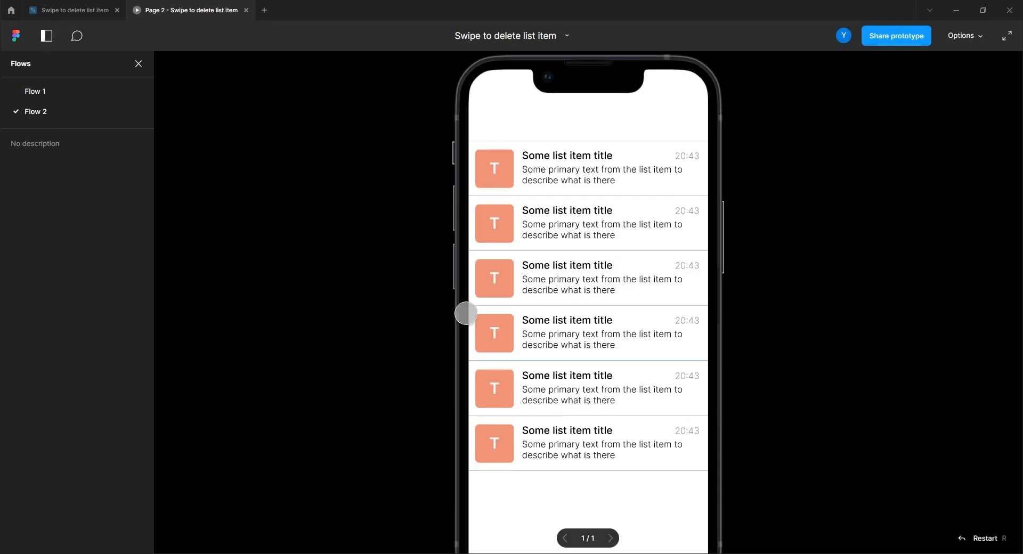
# Step: Test deleting in Flow 2 by repeatedly swiping the second list item, both with long swipes and with short ones revealing the trash
pyautogui.moveTo(671, 221); pyautogui.dragTo(406, 241)
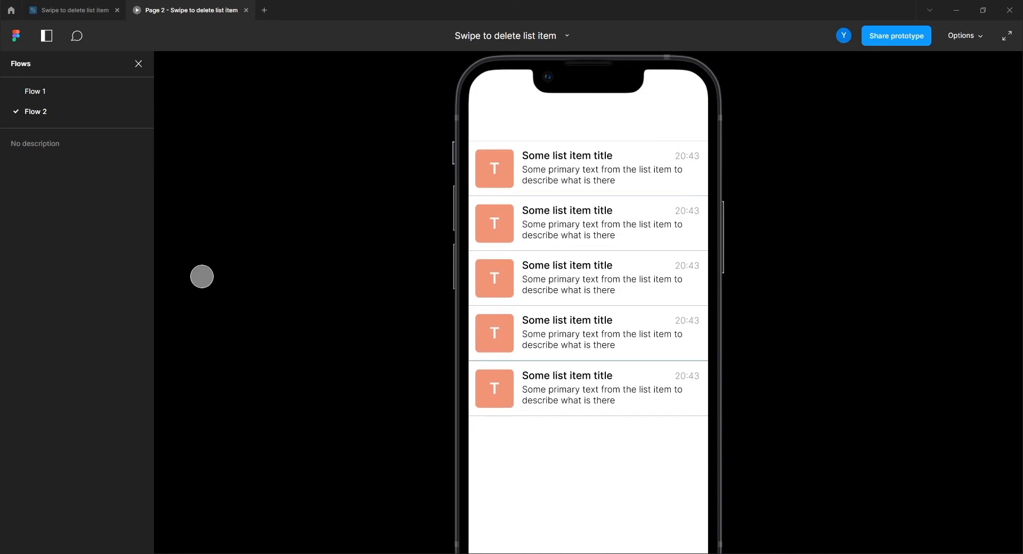
pyautogui.moveTo(650, 222); pyautogui.dragTo(427, 317)
pyautogui.moveTo(628, 229); pyautogui.dragTo(556, 229)
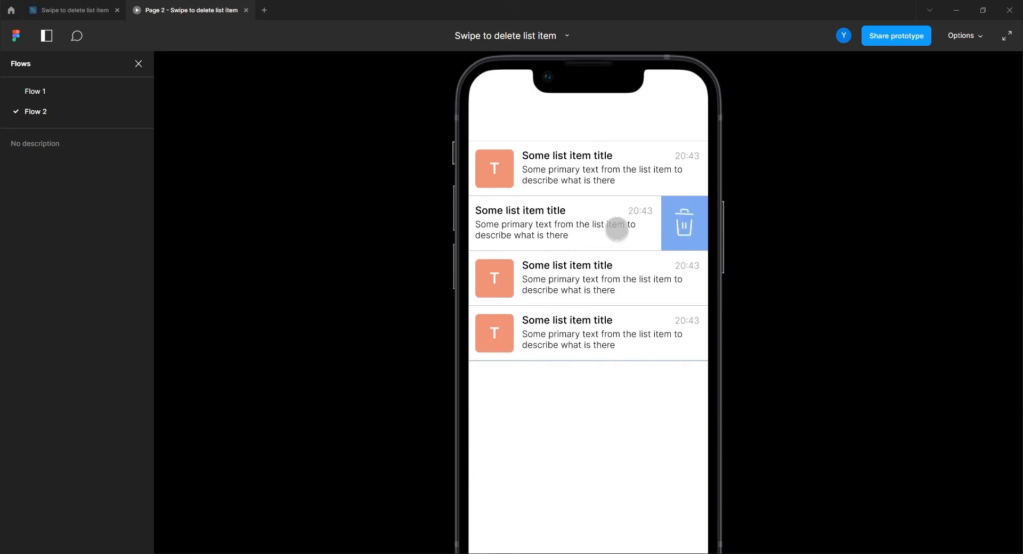
pyautogui.moveTo(640, 226); pyautogui.dragTo(456, 262)
pyautogui.moveTo(607, 234); pyautogui.dragTo(542, 235)
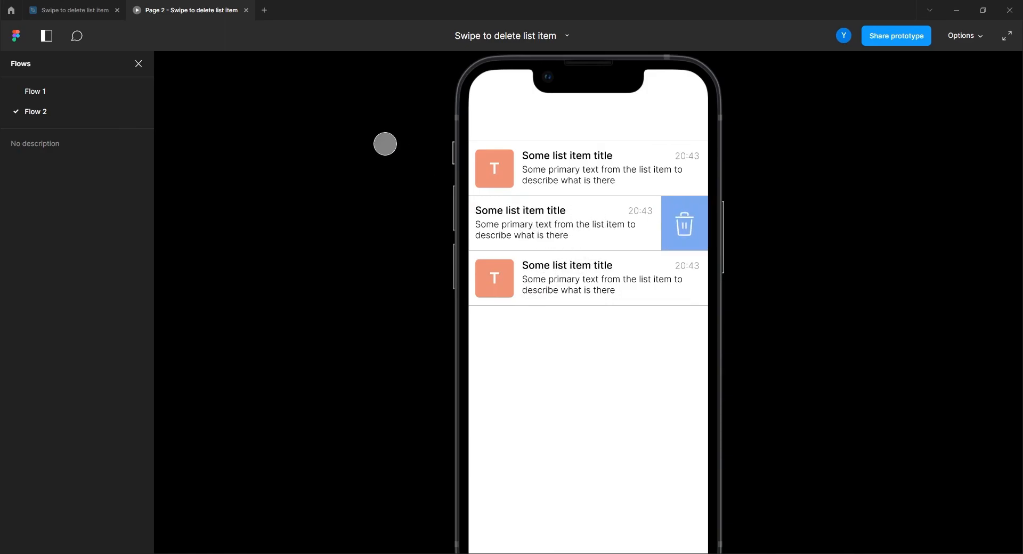
# Step: In the design file, connect the duplicated set's delete variant back to the default variant with an After delay trigger
pyautogui.click(81, 13)
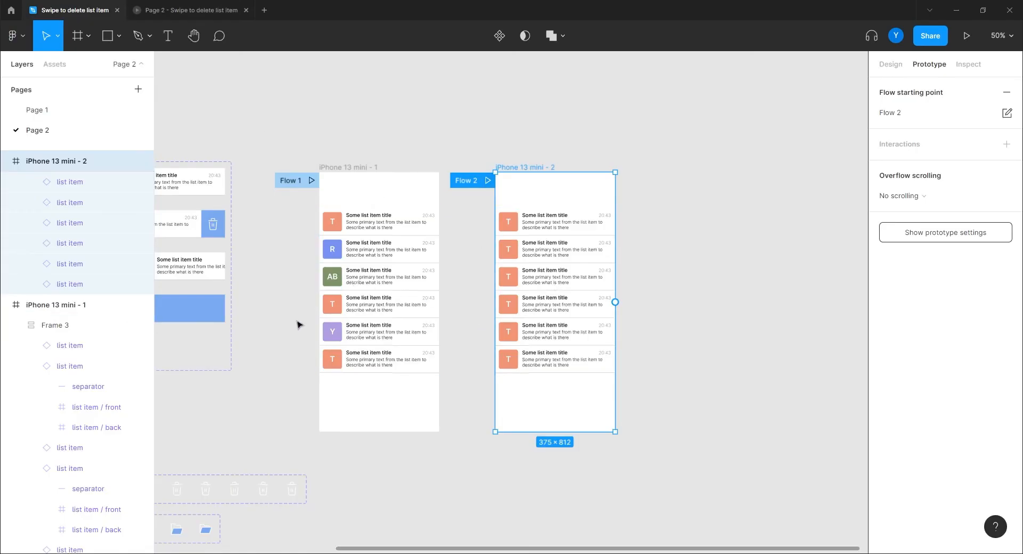
pyautogui.hscroll(-5, 297, 325)
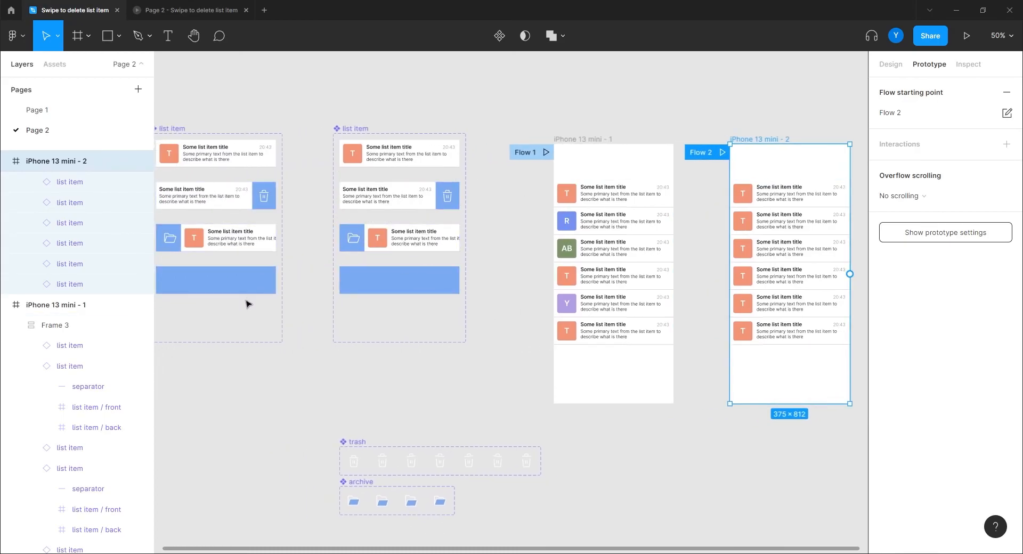
pyautogui.moveTo(247, 304); pyautogui.dragTo(454, 320)
pyautogui.hotkey('ctrl', '+')
pyautogui.moveTo(279, 233); pyautogui.dragTo(418, 307)
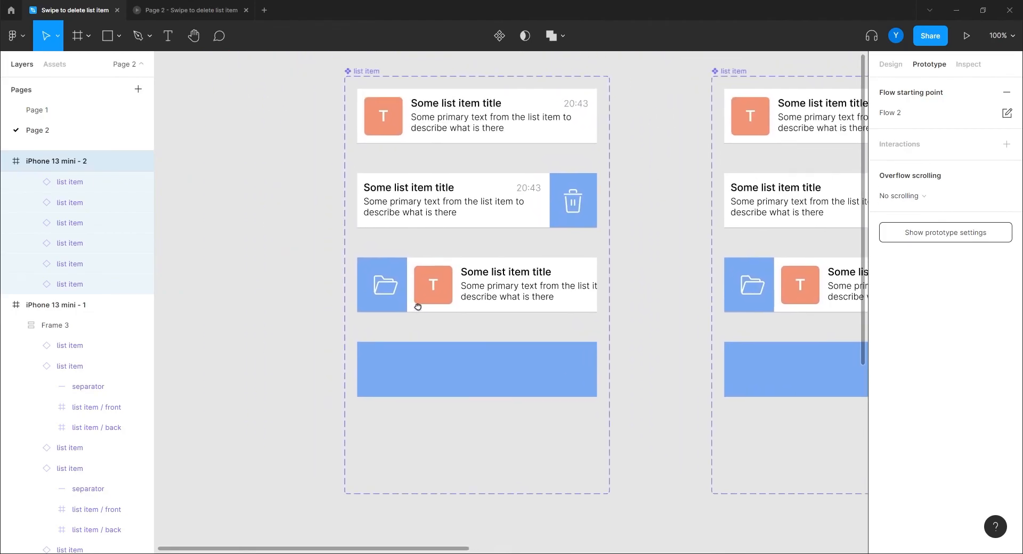
pyautogui.moveTo(302, 231); pyautogui.dragTo(323, 290)
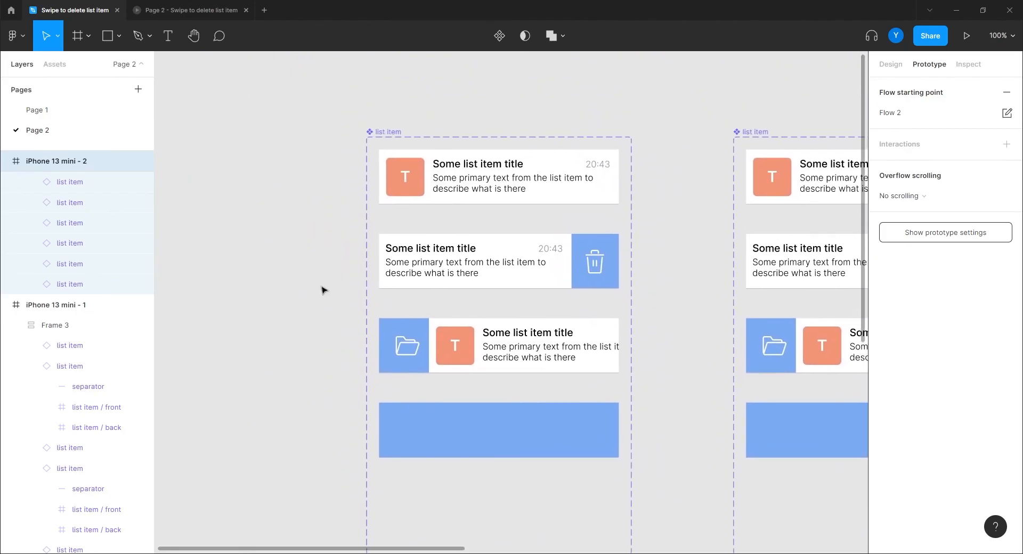
pyautogui.click(523, 252)
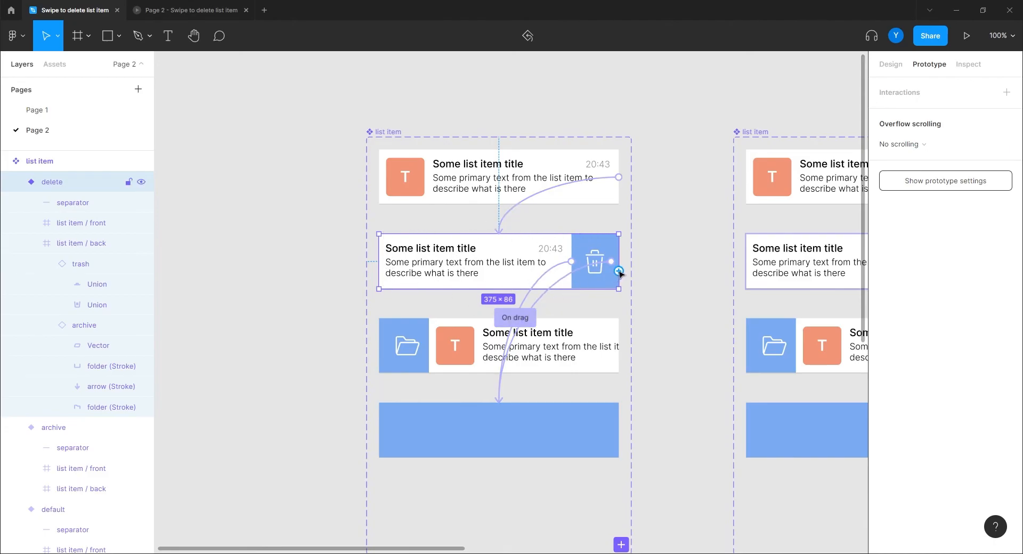
pyautogui.moveTo(619, 271); pyautogui.dragTo(539, 208)
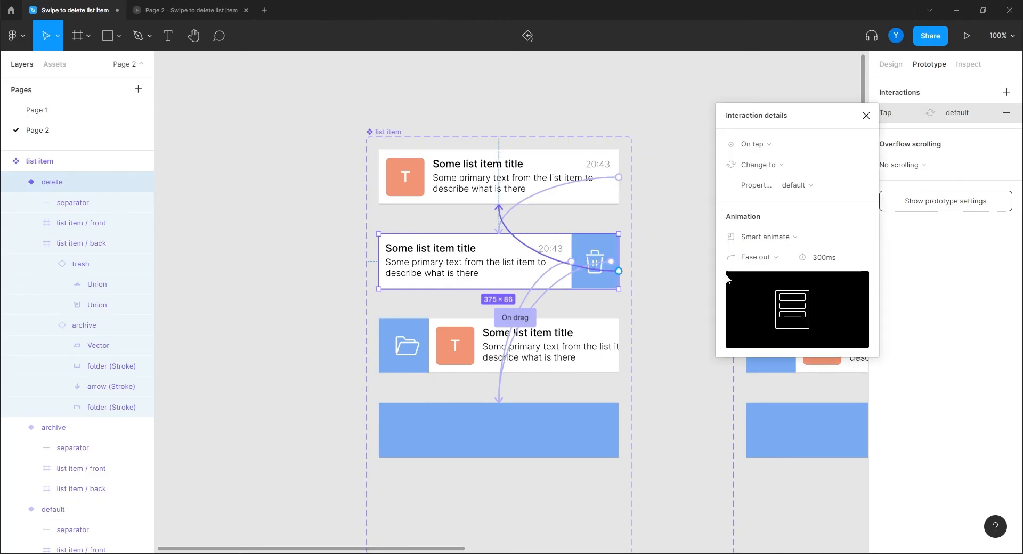
pyautogui.click(757, 147)
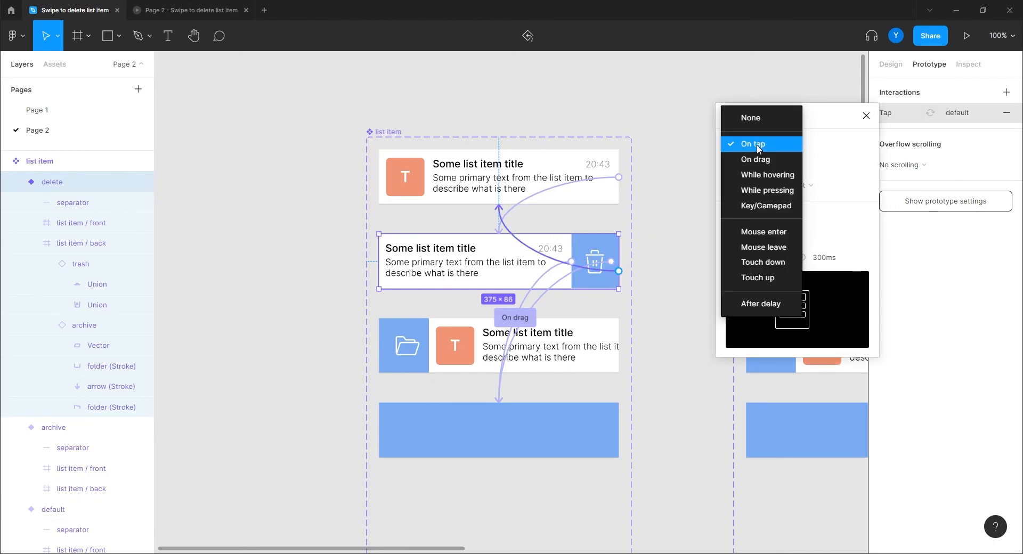
pyautogui.click(763, 306)
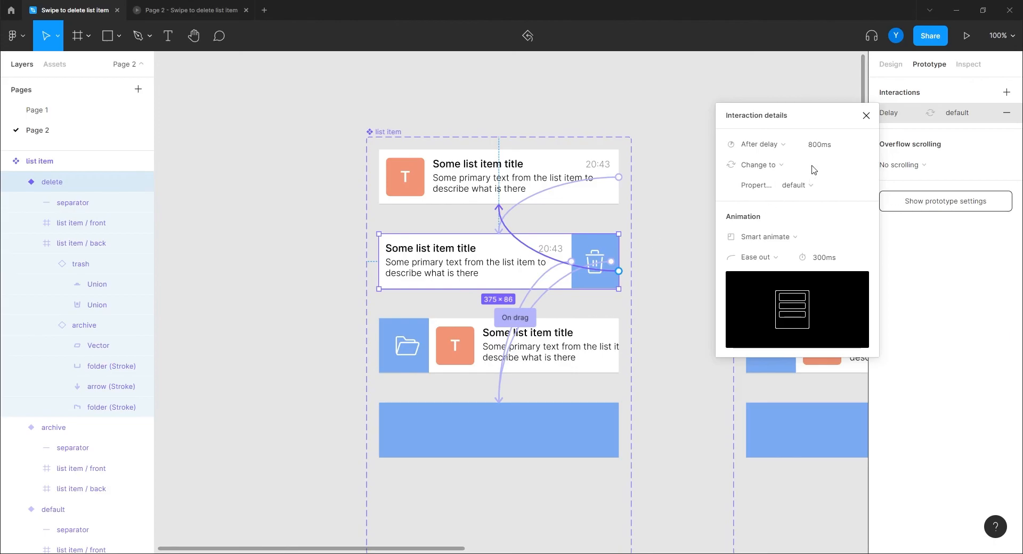
# Step: Set the delay of the delete variant's change to default to 2000 ms
pyautogui.click(820, 144)
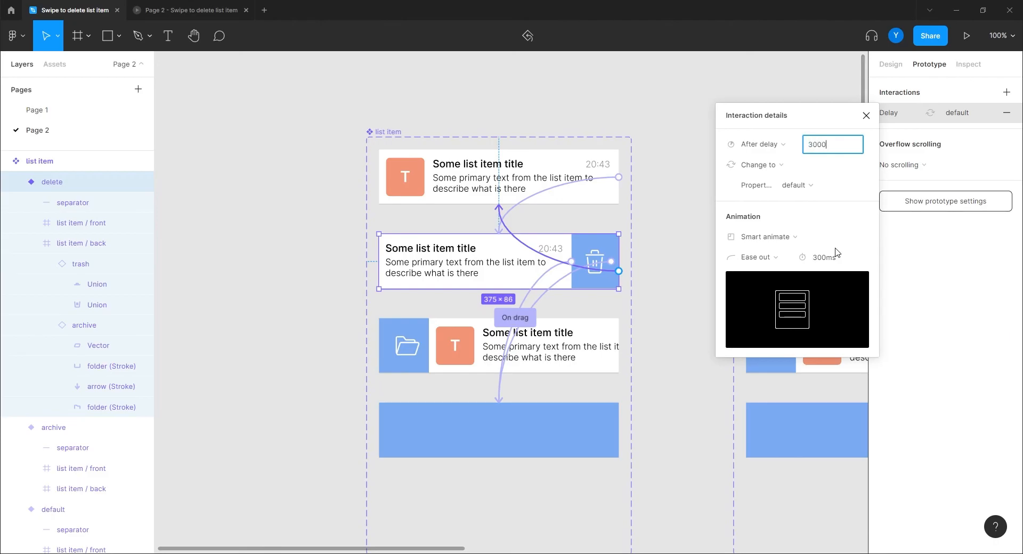
pyautogui.press('BackSpace')
pyautogui.press('BackSpace')
pyautogui.press('BackSpace')
pyautogui.press('BackSpace')
pyautogui.write('2000')
pyautogui.press('Return')
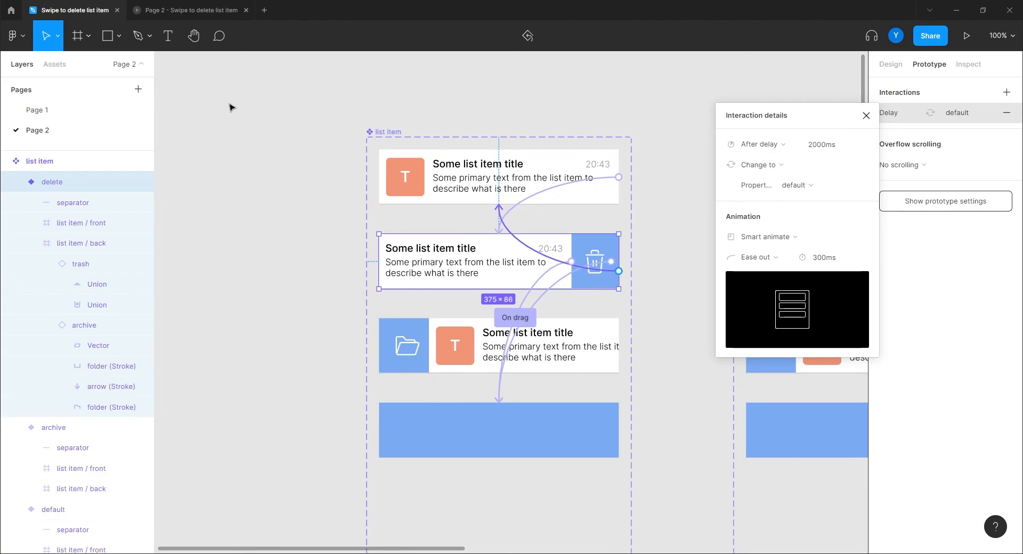
# Step: Restart Flow 2 in the prototype preview and test the automatic return with short swipes on the second and third list items
pyautogui.click(197, 10)
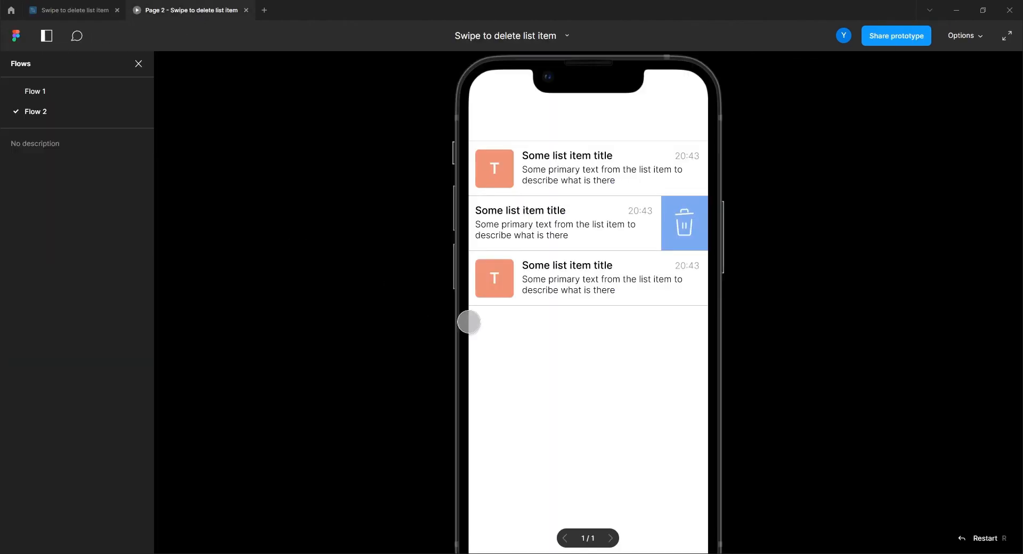
pyautogui.click(986, 538)
pyautogui.moveTo(672, 226); pyautogui.dragTo(590, 224)
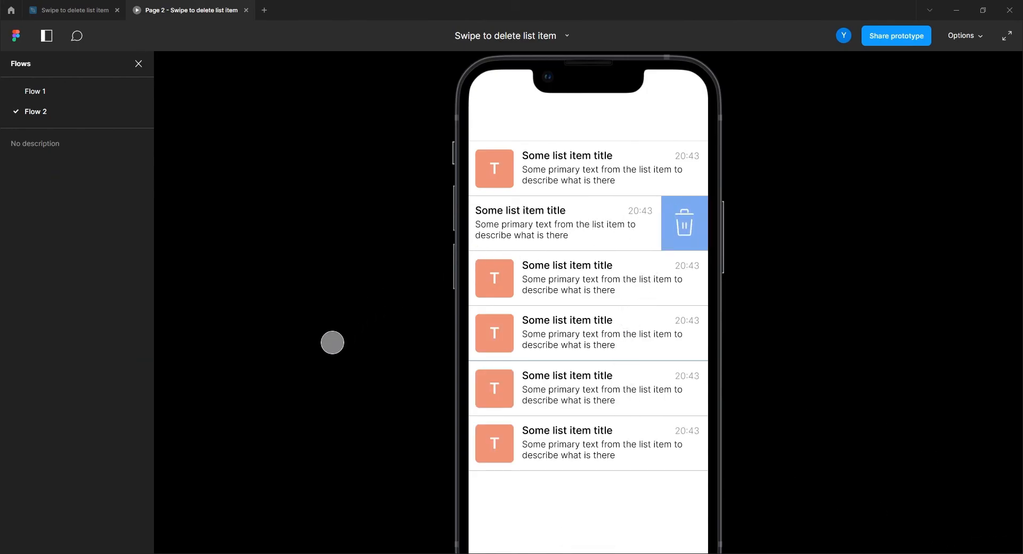
pyautogui.moveTo(651, 281); pyautogui.dragTo(526, 327)
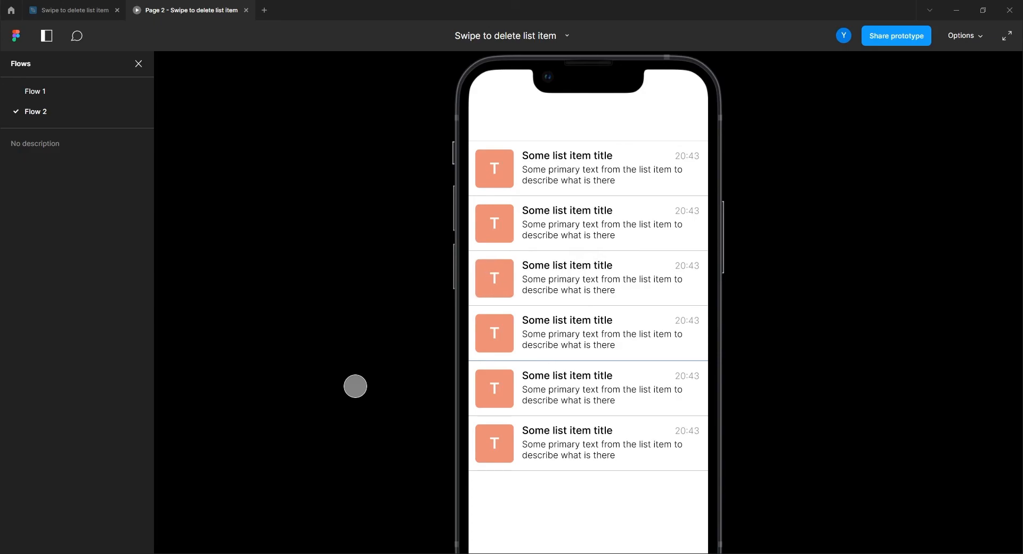
# Step: Test long, short and reverse swipes on the third list item, and return to the design file with nothing selected
pyautogui.moveTo(660, 284); pyautogui.dragTo(472, 278)
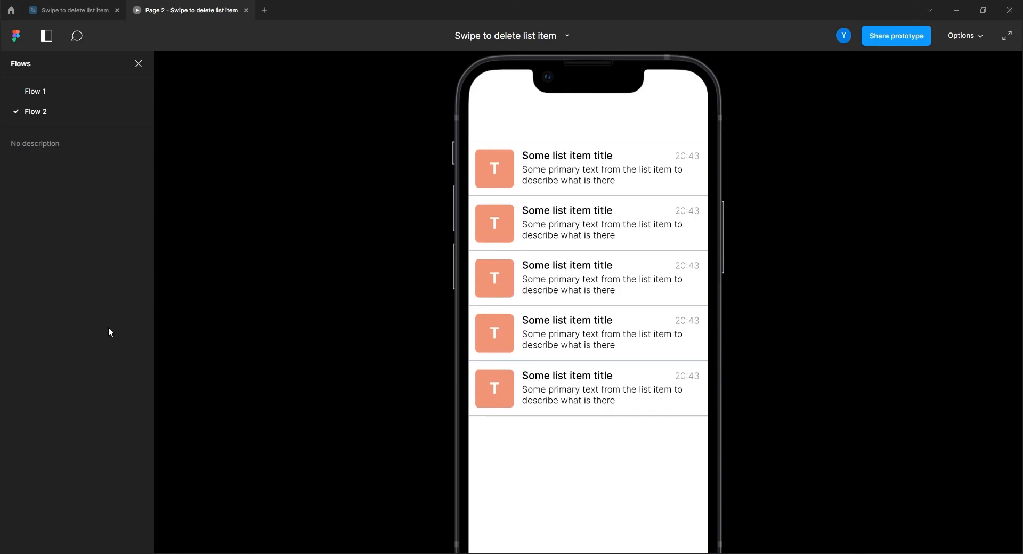
pyautogui.moveTo(660, 285); pyautogui.dragTo(579, 295)
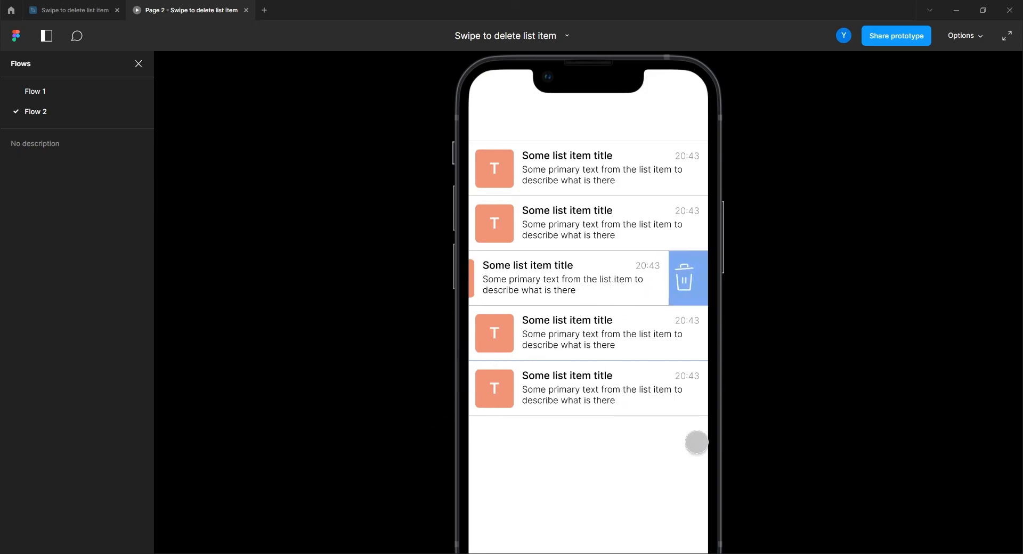
pyautogui.moveTo(516, 281); pyautogui.dragTo(552, 281)
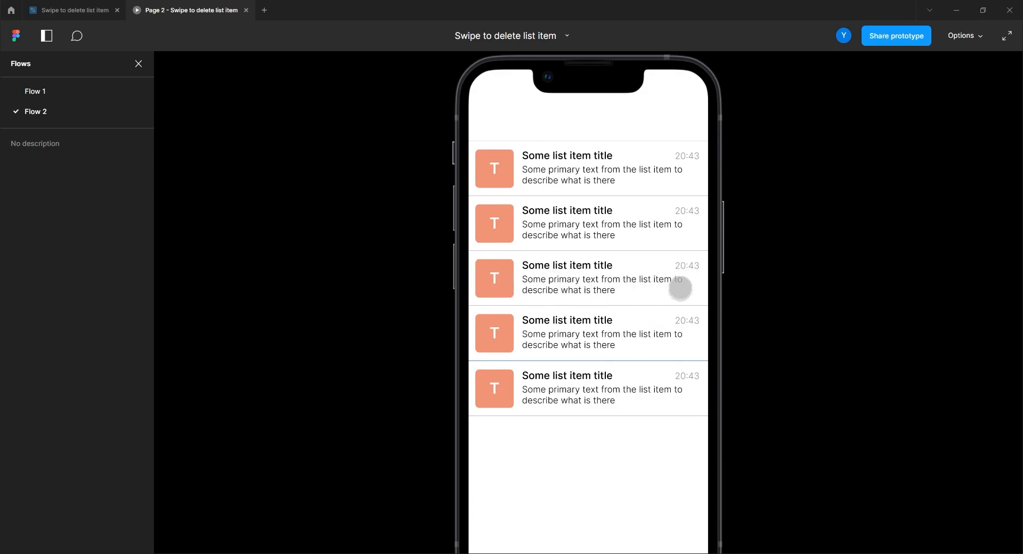
pyautogui.moveTo(678, 285); pyautogui.dragTo(599, 285)
pyautogui.moveTo(674, 280); pyautogui.dragTo(379, 278)
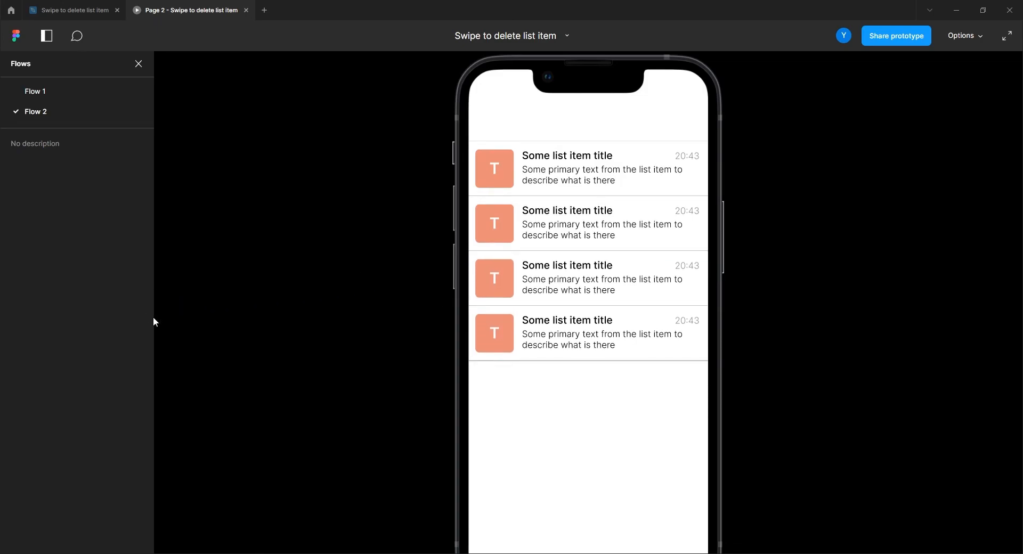
pyautogui.moveTo(651, 284); pyautogui.dragTo(382, 283)
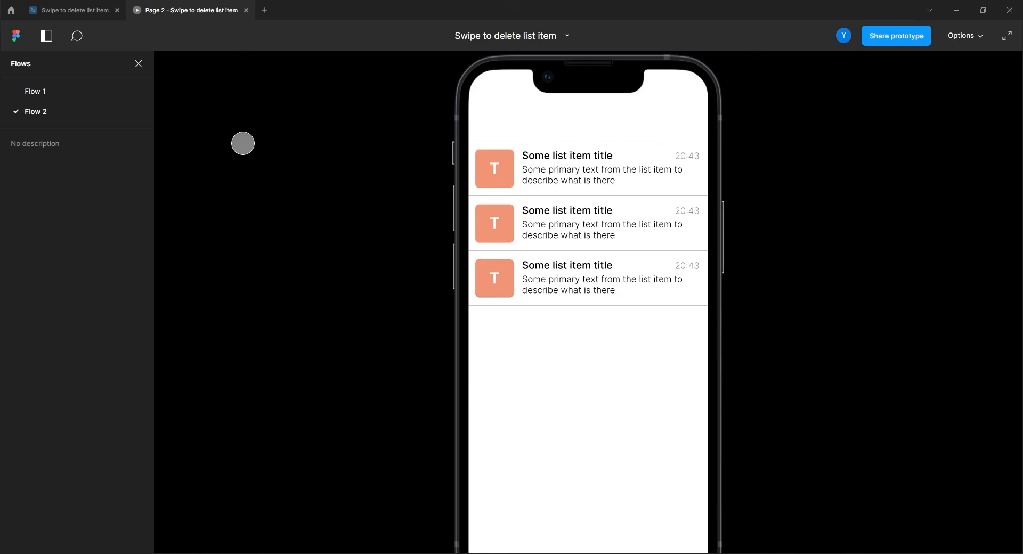
pyautogui.click(98, 14)
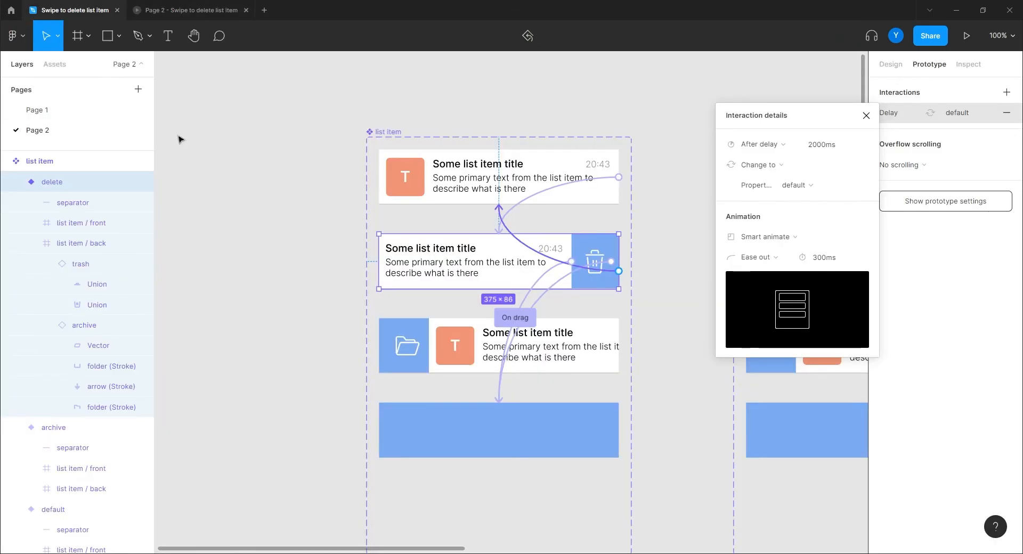
pyautogui.click(299, 260)
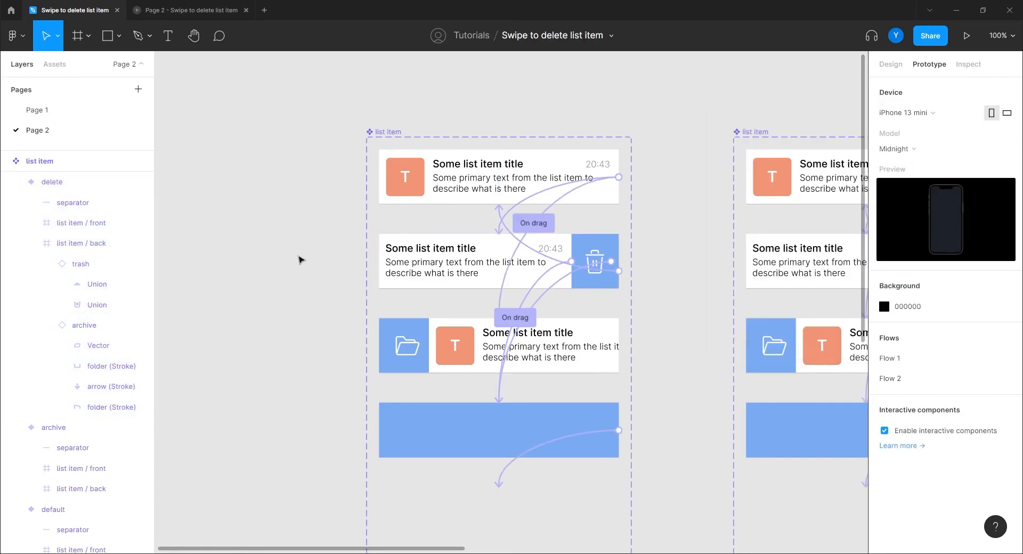